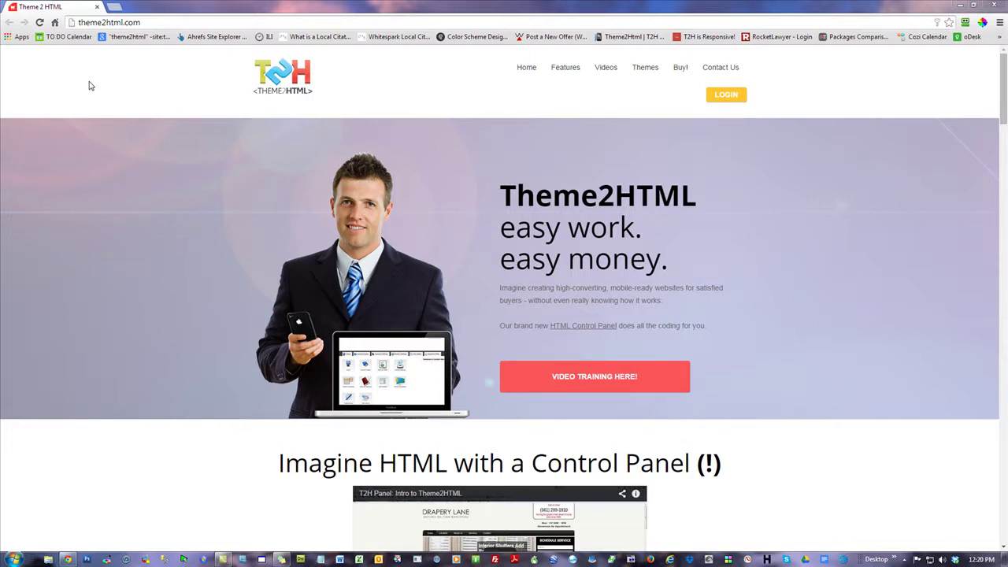
- Go to google.com/sktool and sign in to AdWords with the saved account
click(134, 22)
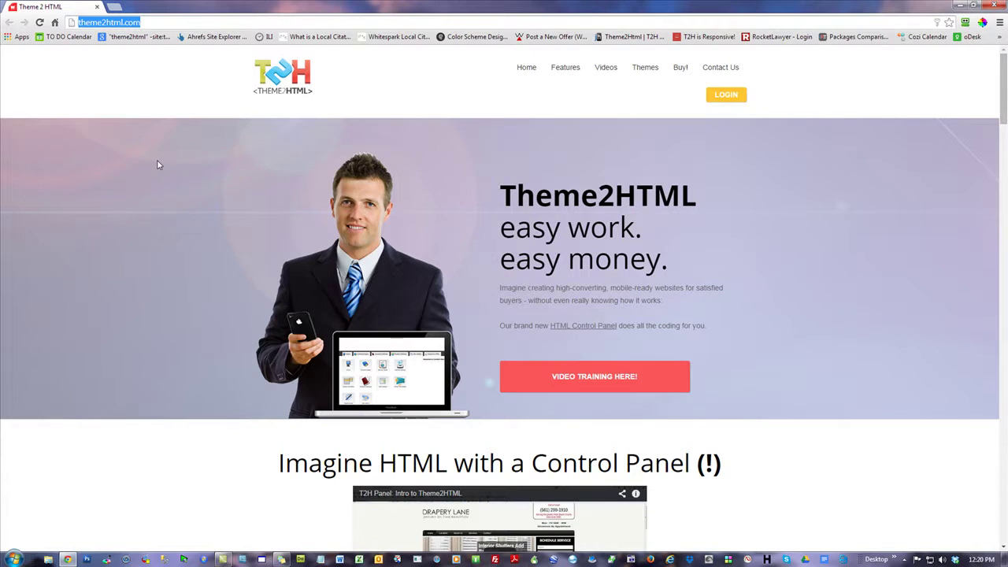
text(google.com/)
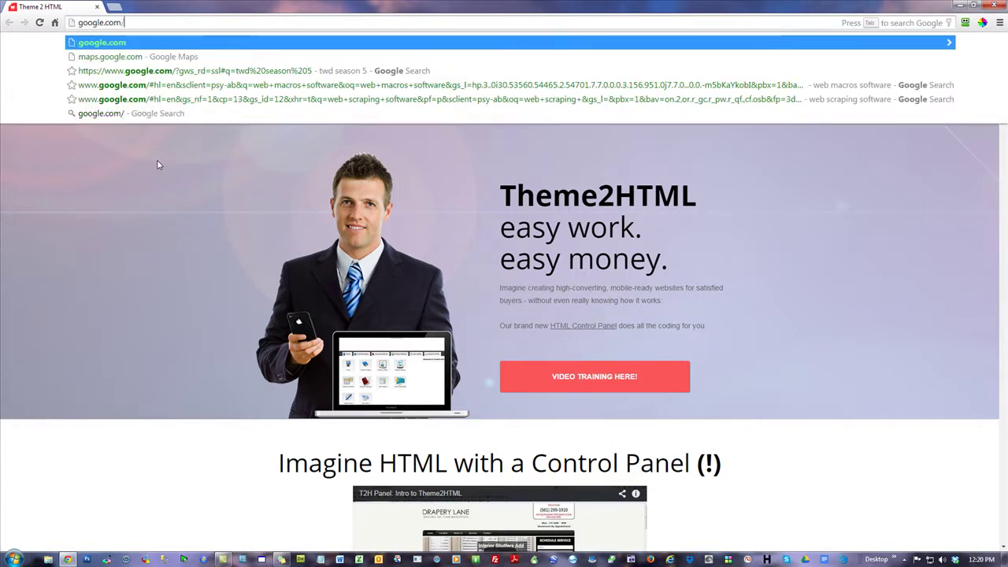
text(sktool)
key(Return)
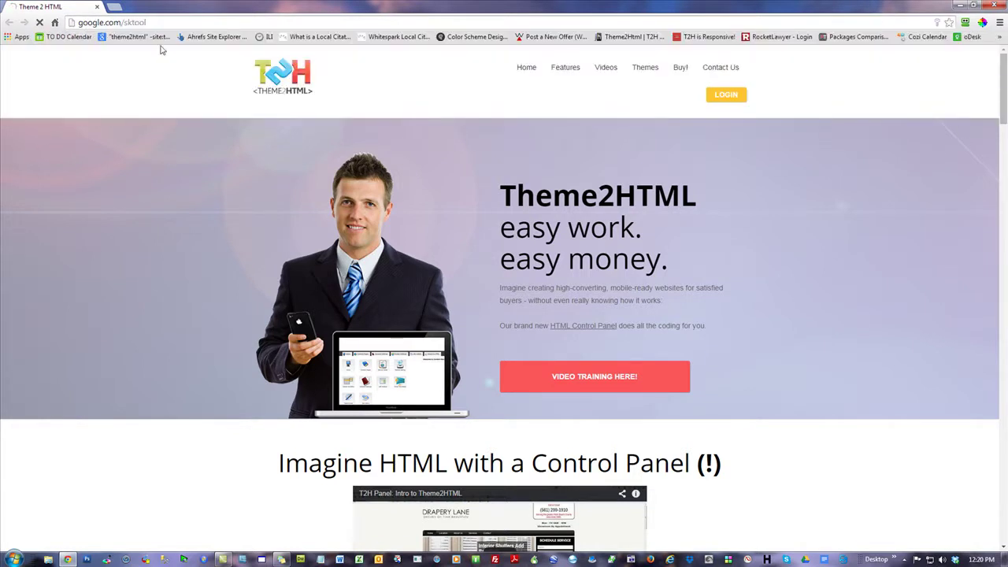
click(288, 238)
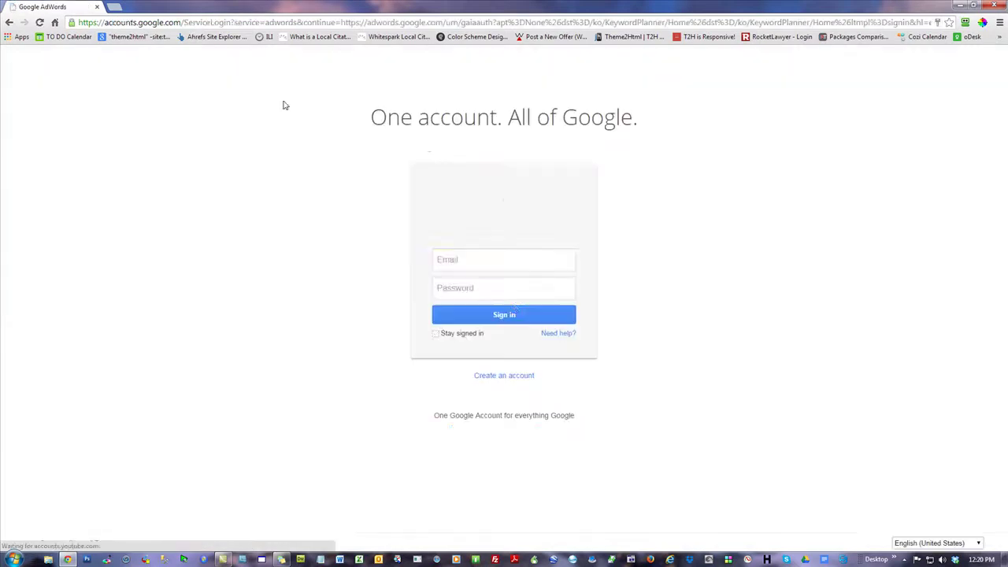
click(540, 317)
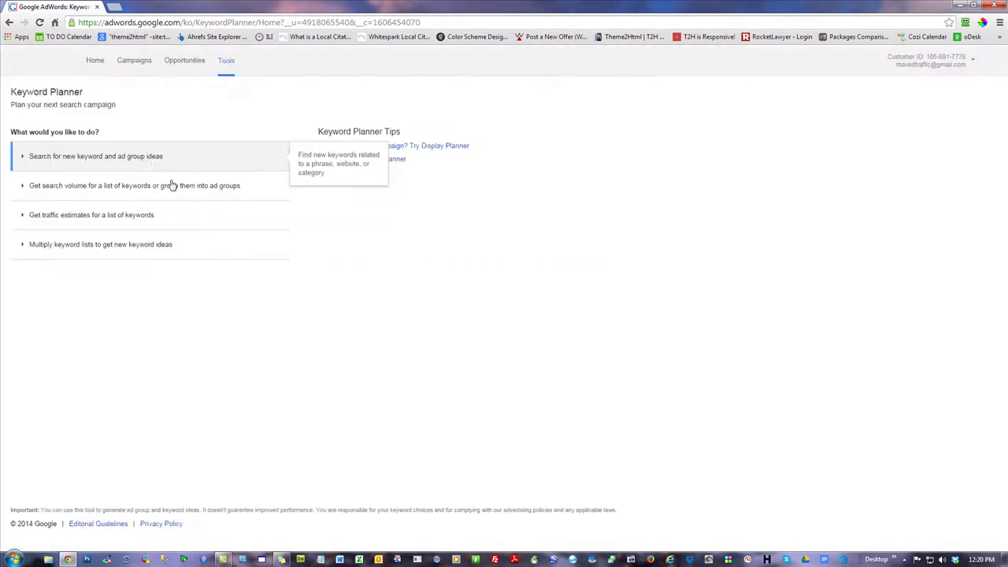
- Open the new keyword ideas form and enter 'cellphone spying' as the product or service
click(75, 157)
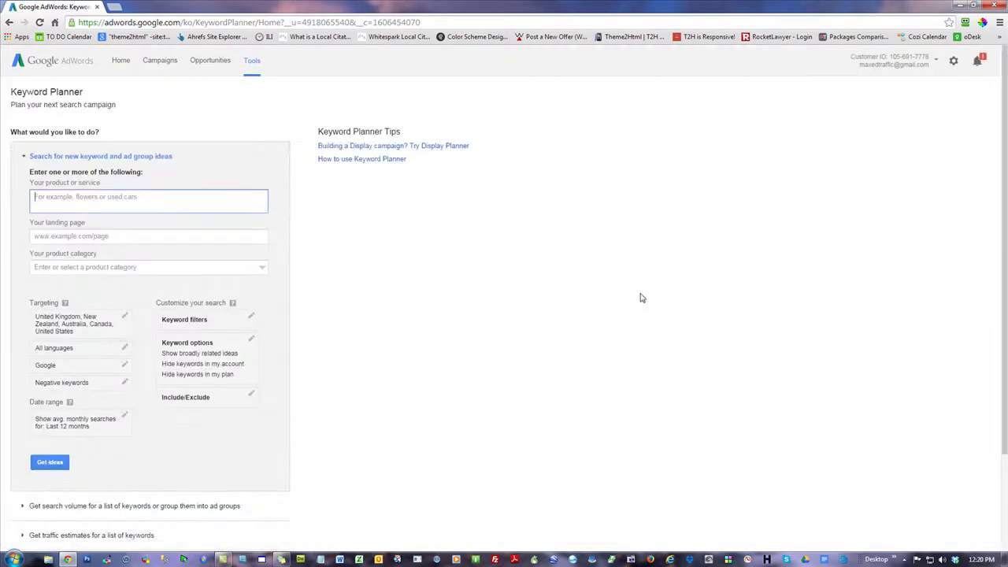
text(cellphone spying)
- Get ideas for cellphone spying and mark Phone Spyware's $2.62 bid and 1,450 monthly searches
click(50, 462)
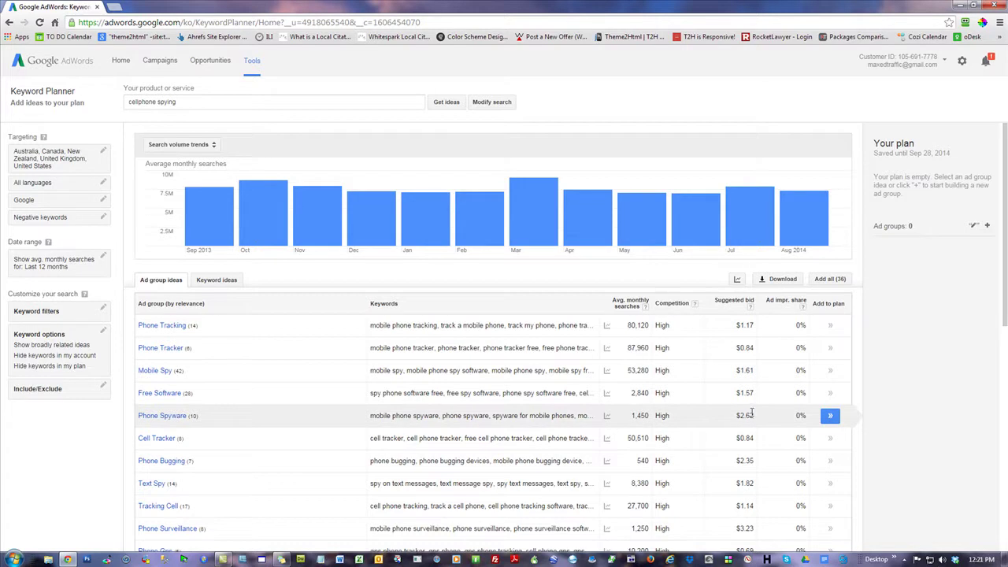
drag(756, 415, 737, 417)
drag(650, 416, 628, 416)
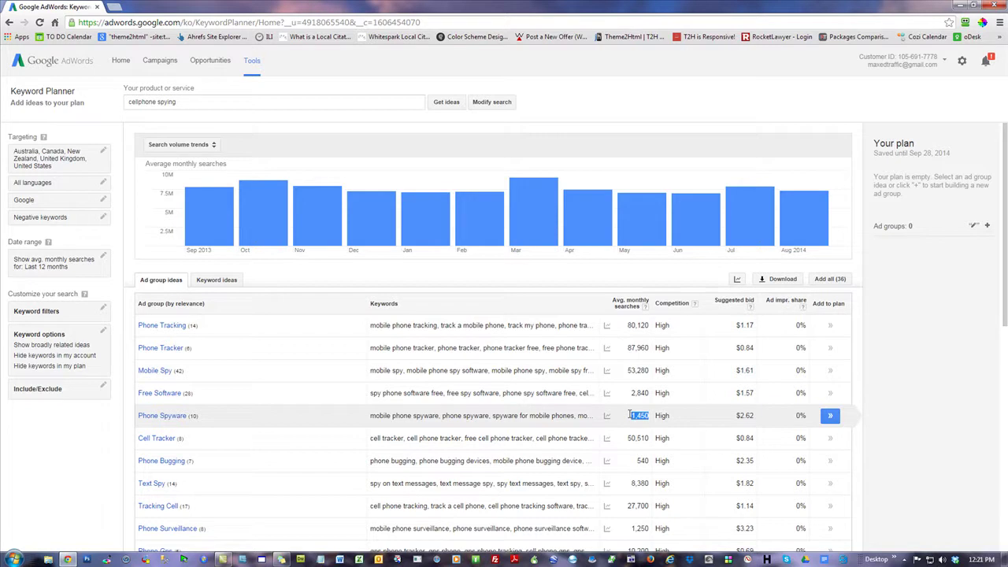
drag(756, 416, 736, 416)
click(762, 420)
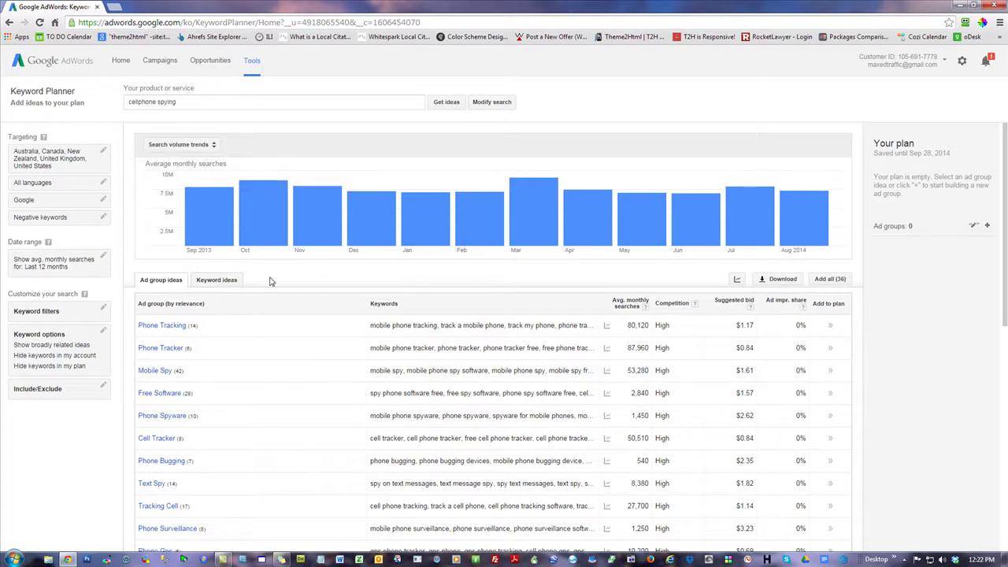
- Show the Keyword ideas list for cellphone spying and scroll through it
click(218, 281)
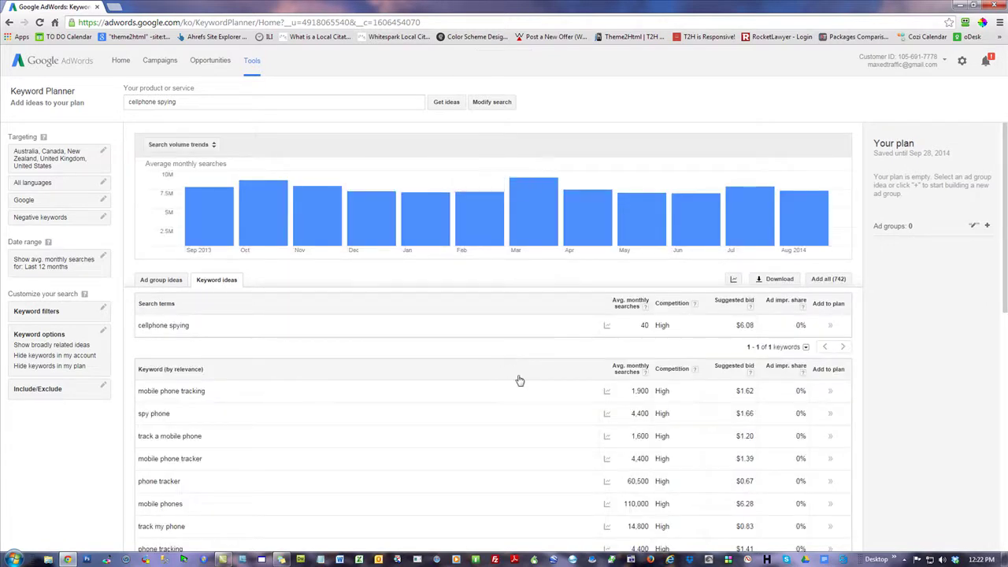
scroll(492, 339, down, 5)
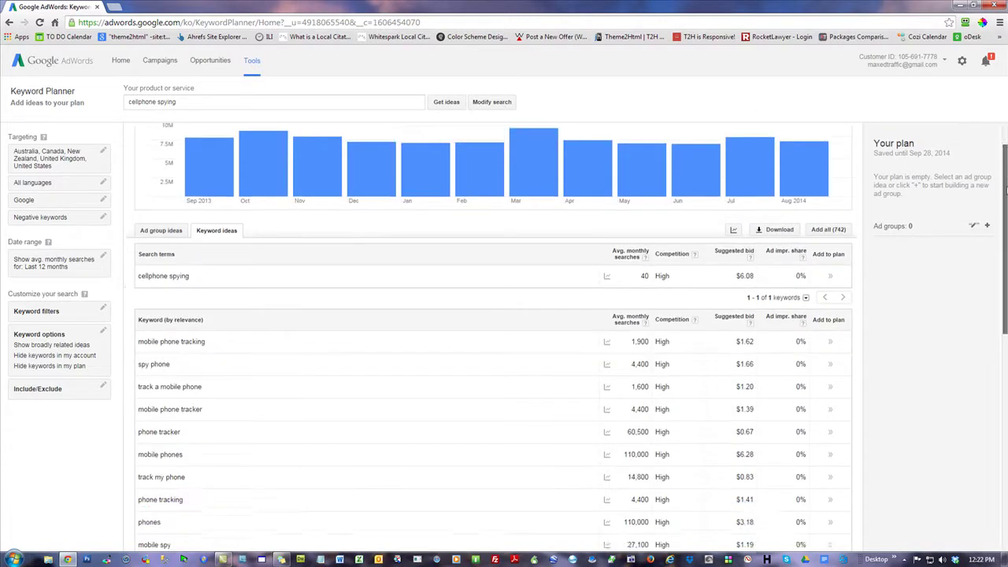
scroll(492, 338, down, 1)
scroll(492, 338, down, 2)
scroll(675, 360, up, 6)
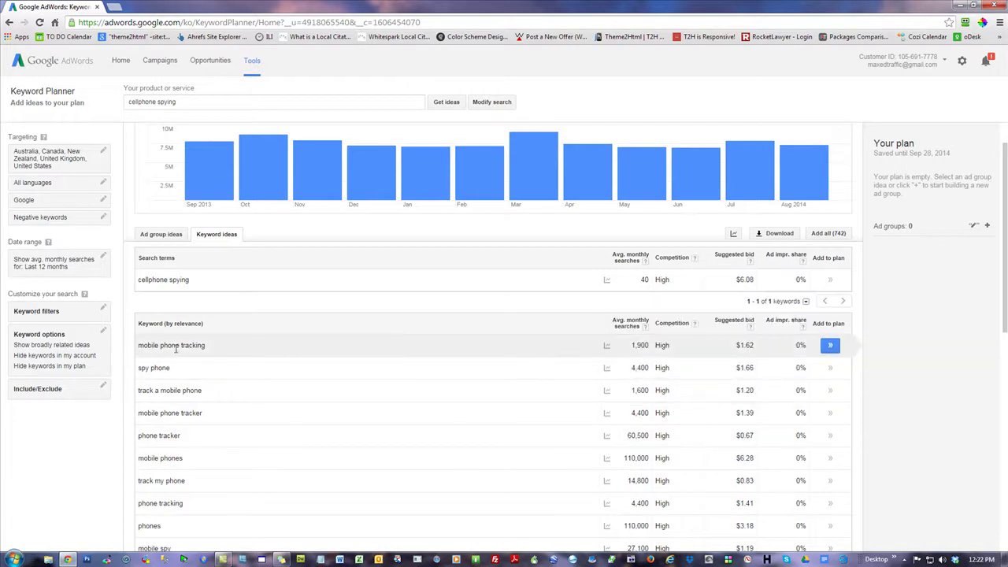
mouse_move(187, 392)
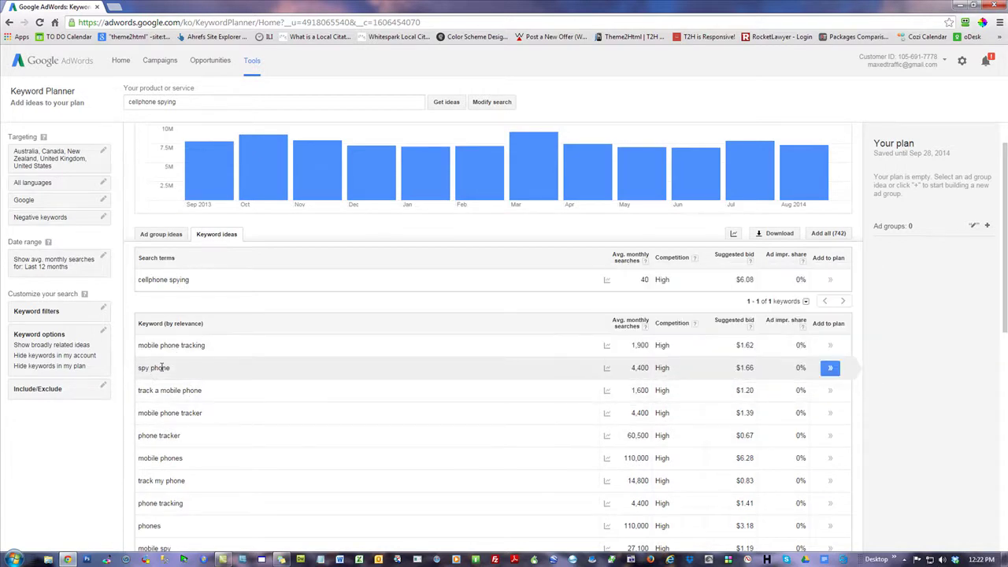
mouse_move(660, 370)
- Open a new blank browser tab with Ctrl+T
click(142, 22)
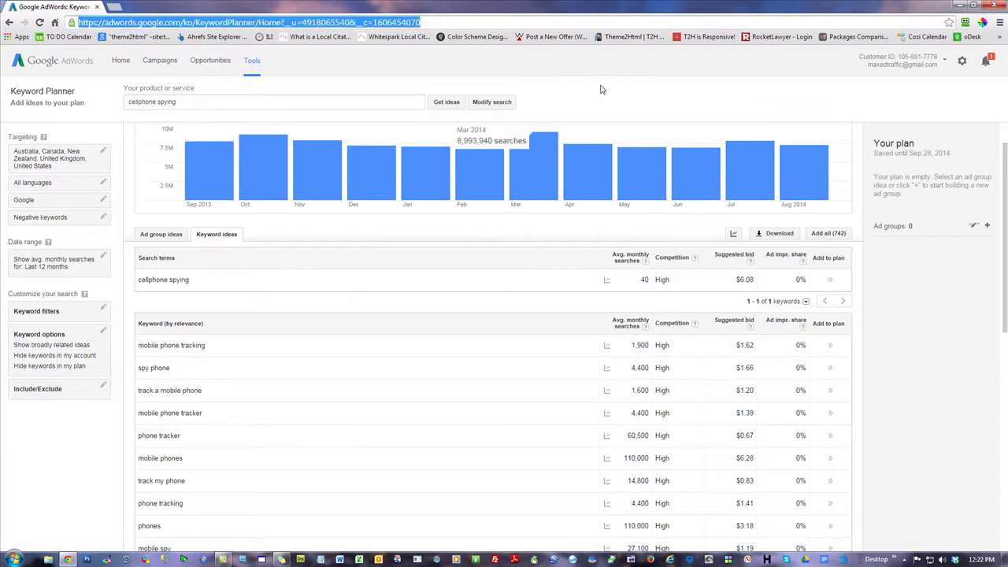
click(434, 270)
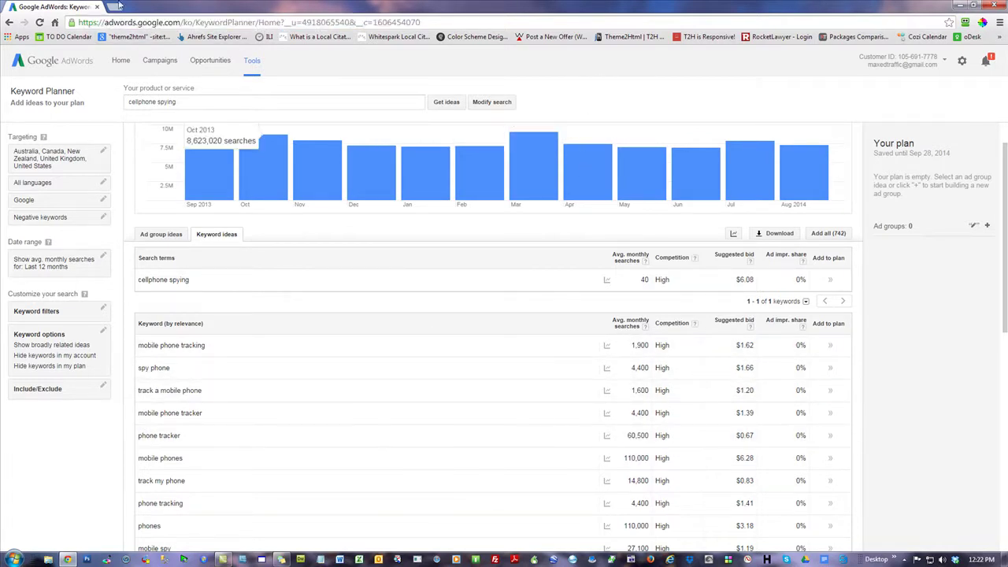
key(ctrl+t)
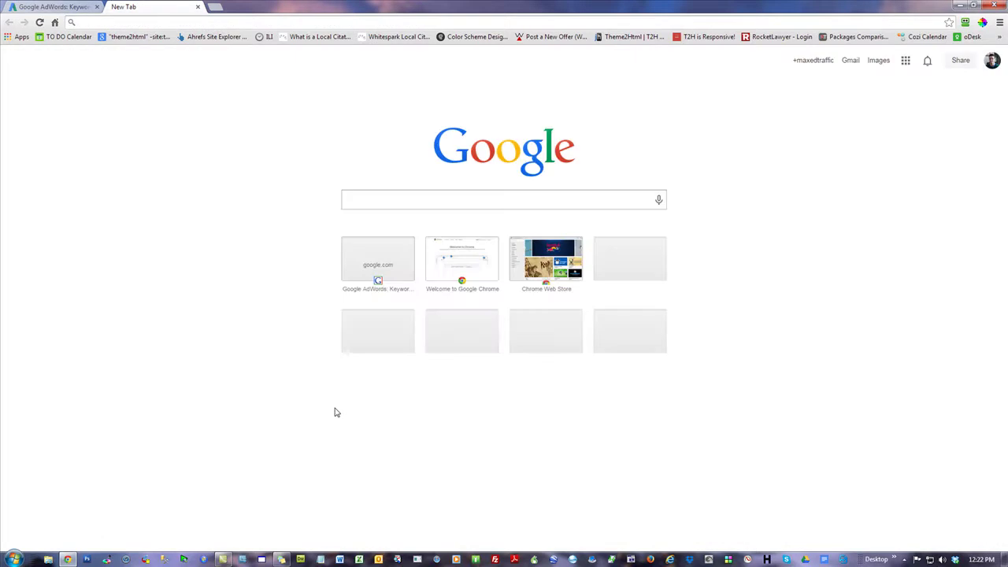
- Load google.com in the new tab
text(google.com)
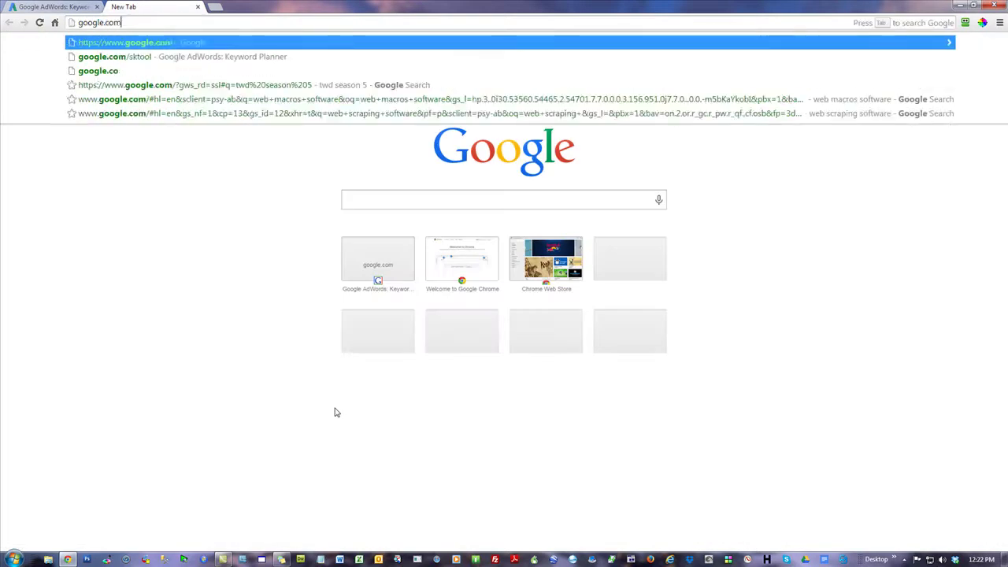
key(Return)
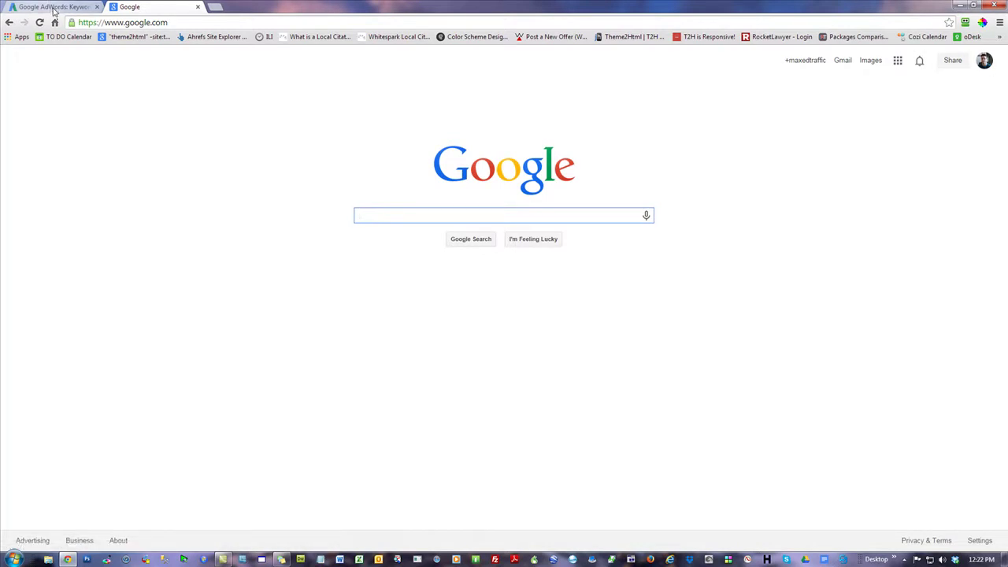
click(82, 6)
click(158, 6)
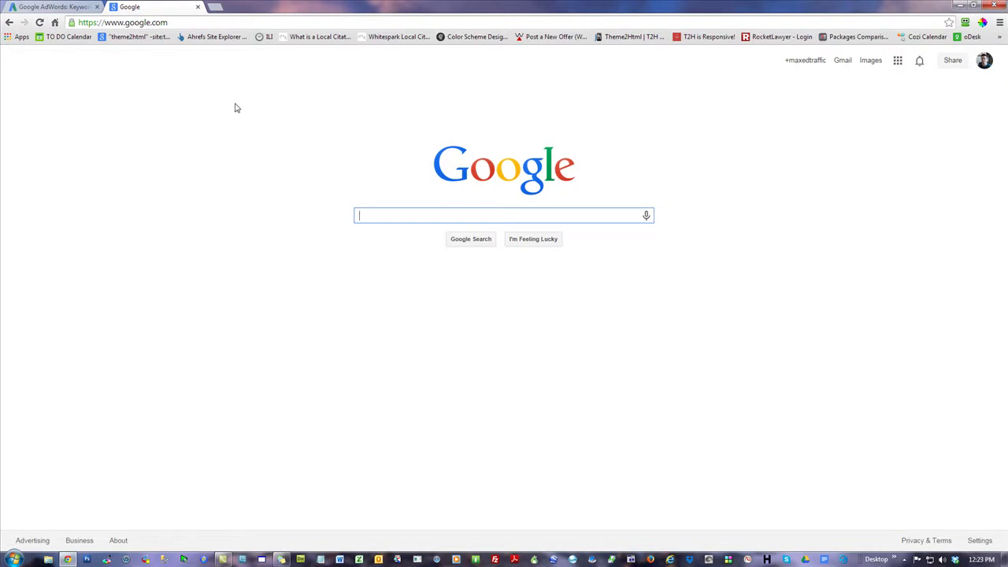
- Back in the Keyword Planner, select the keyword 'mobile phone tracking'
click(52, 7)
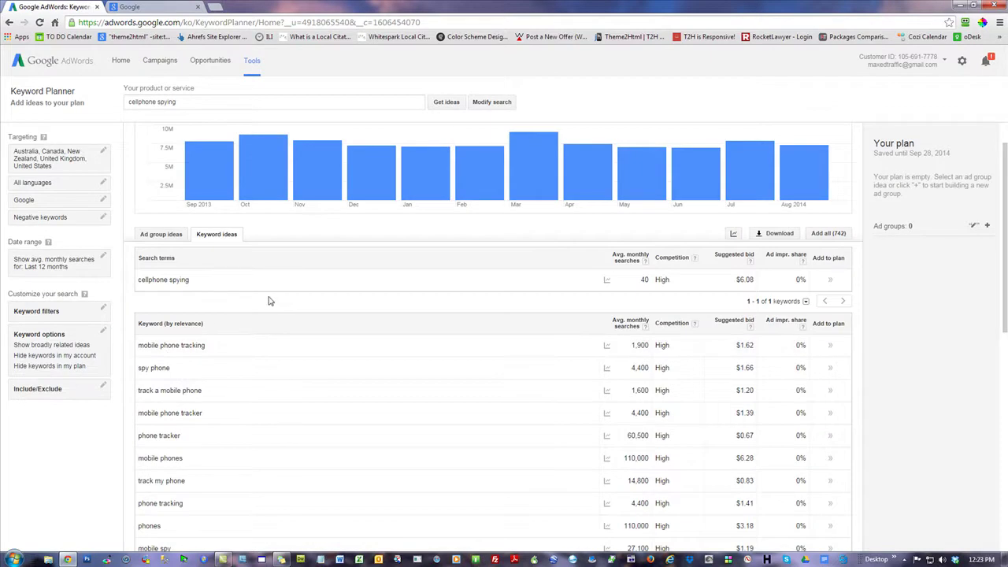
click(148, 10)
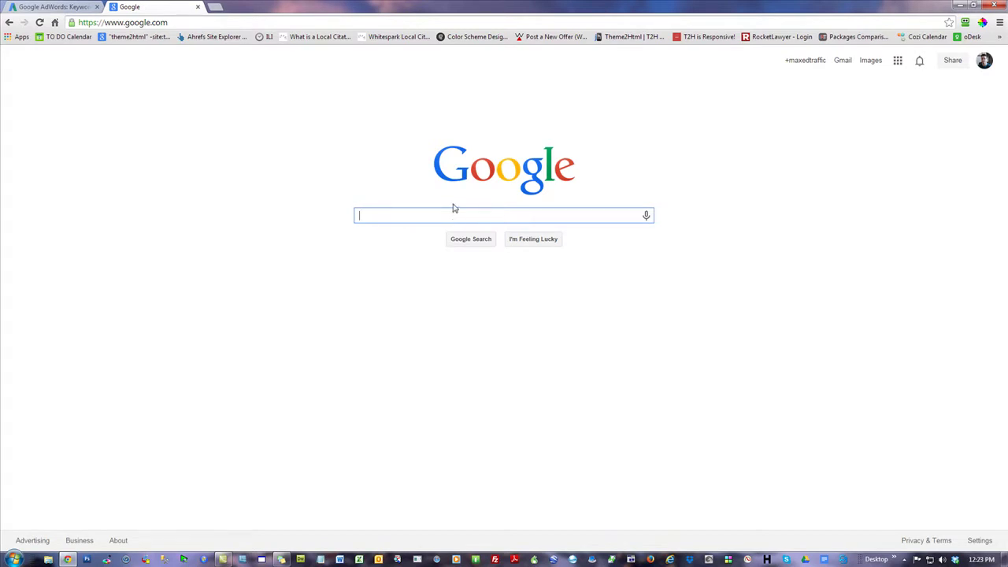
click(52, 7)
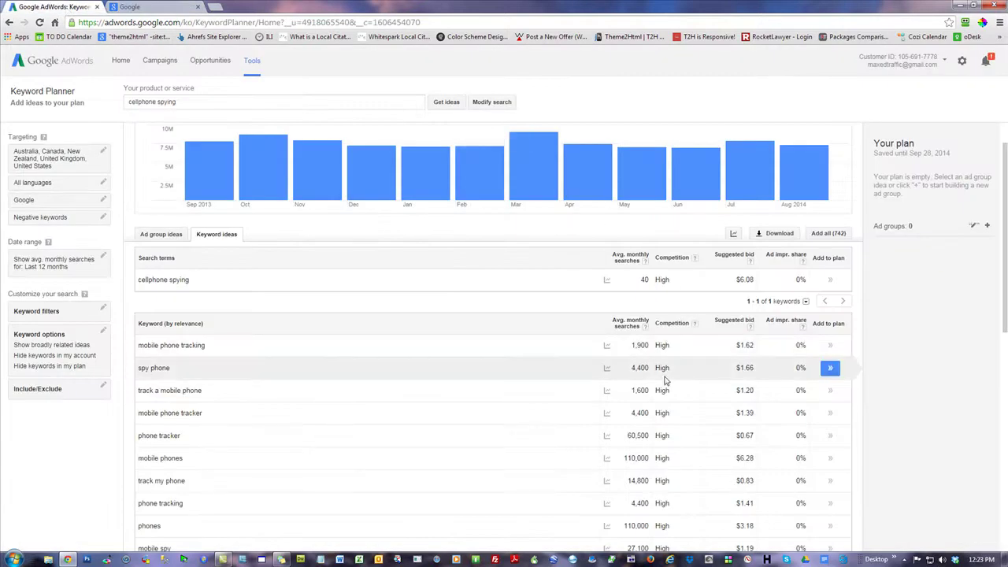
drag(208, 348, 140, 342)
key(ctrl+c)
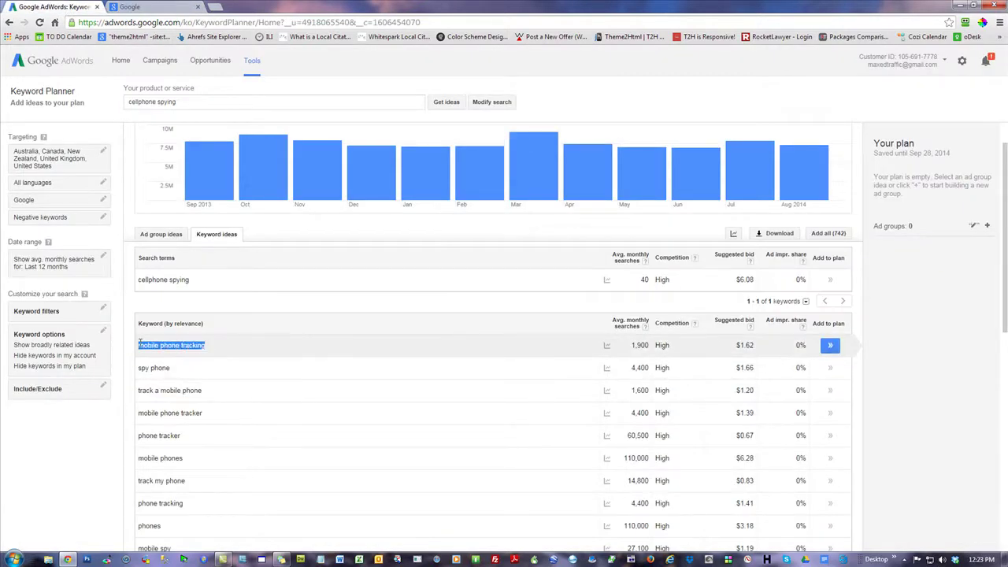
- Search Google for 'mobile phone tracking' and note its $1.62 suggested bid in the Planner
click(157, 7)
key(ctrl+v)
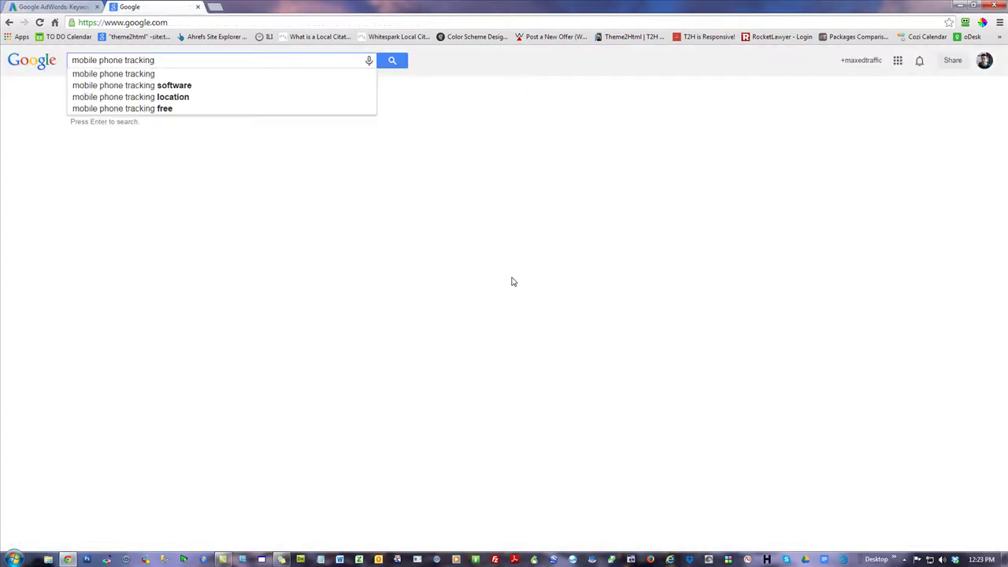
key(Return)
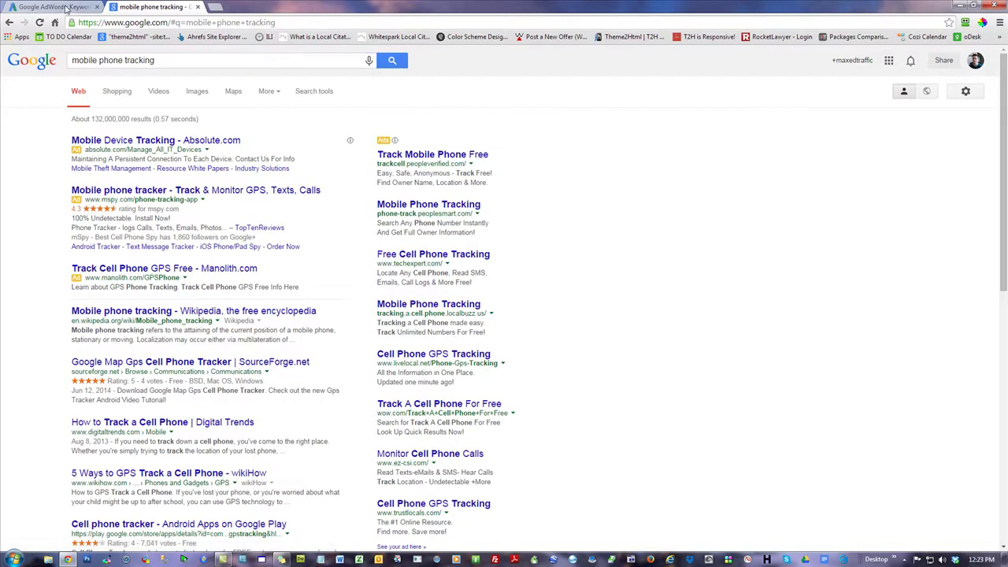
key(ctrl+shift+Tab)
drag(756, 345, 714, 338)
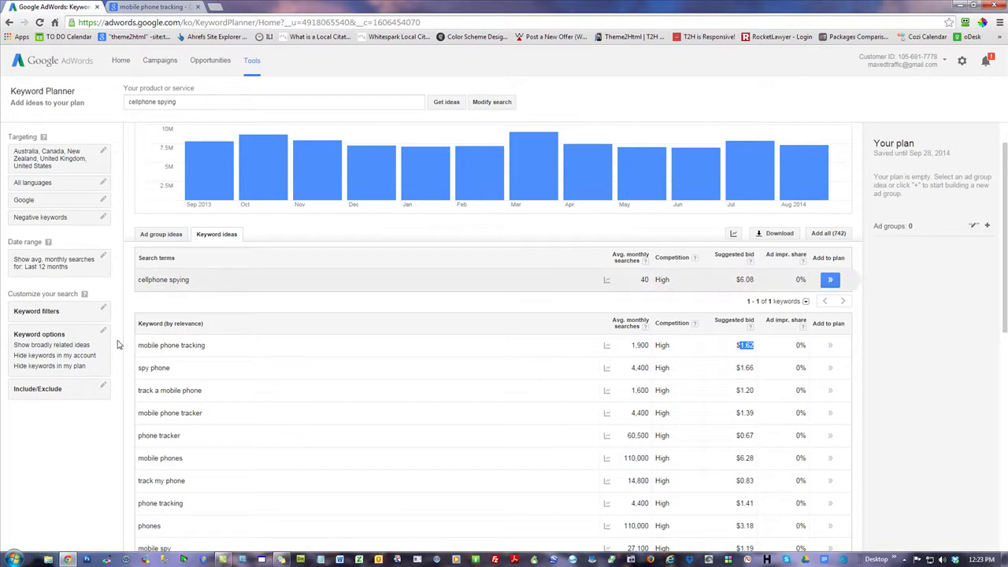
click(167, 10)
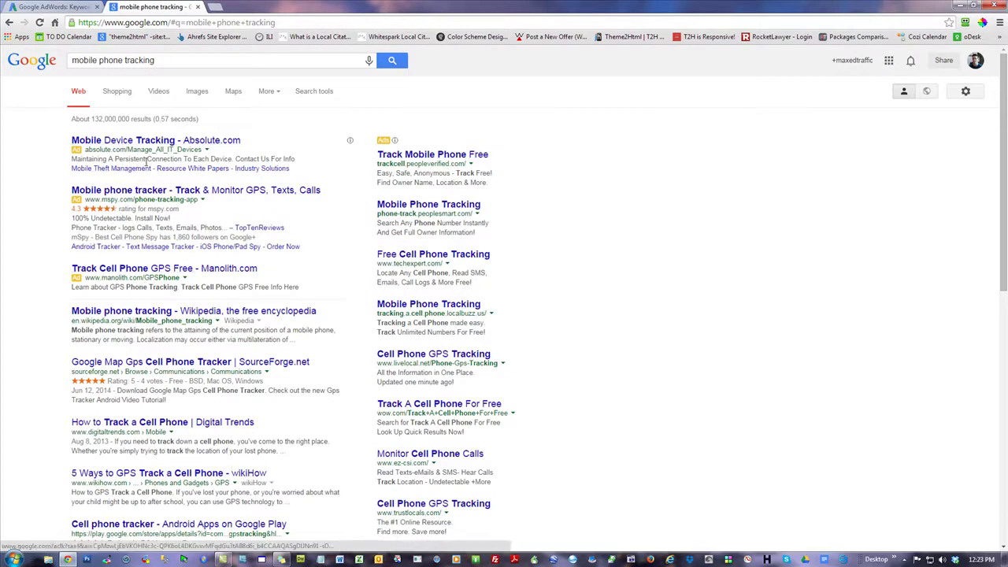
- Mark the four organic results and the query, comparing against the Keyword Planner
drag(57, 312, 247, 506)
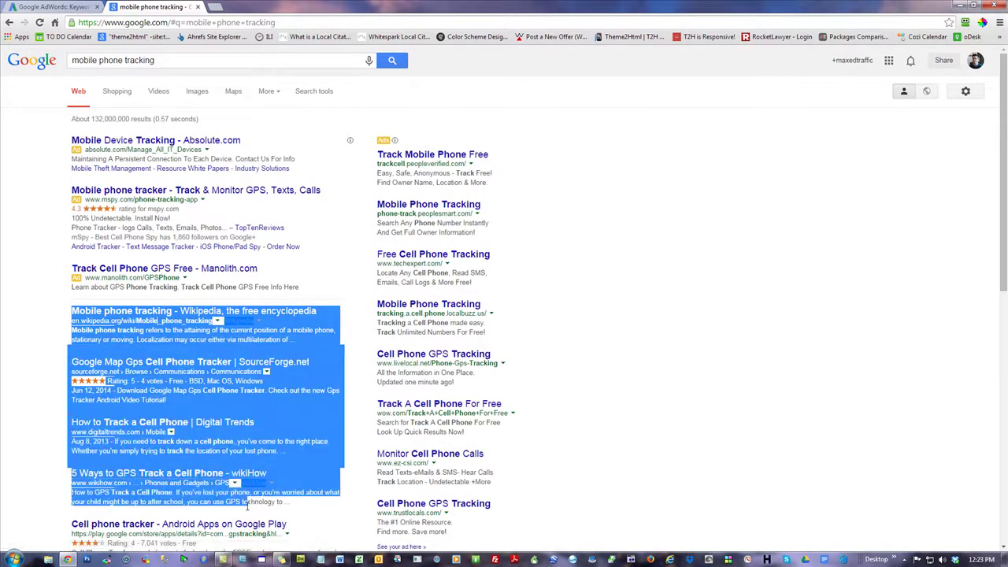
click(697, 367)
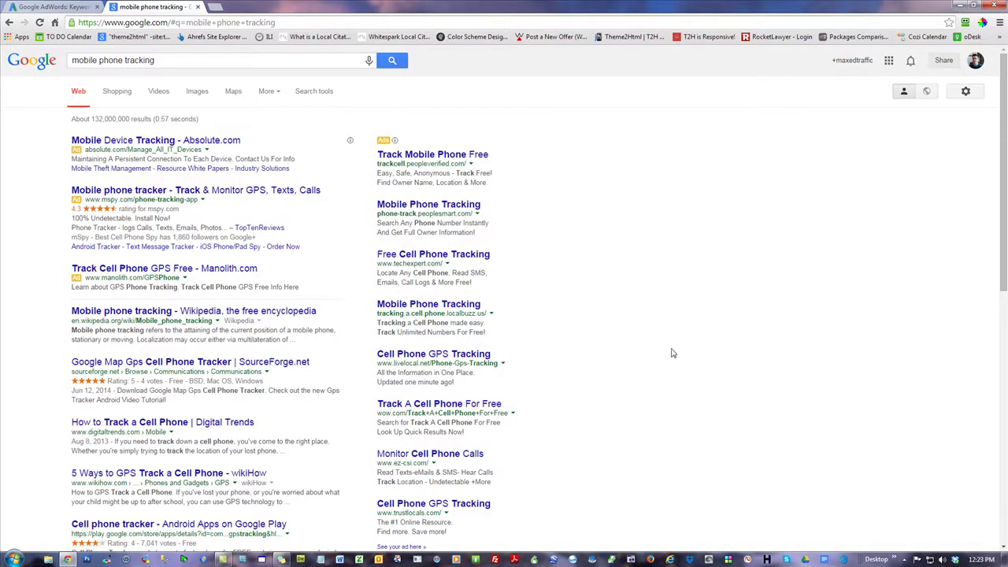
triple_click(158, 61)
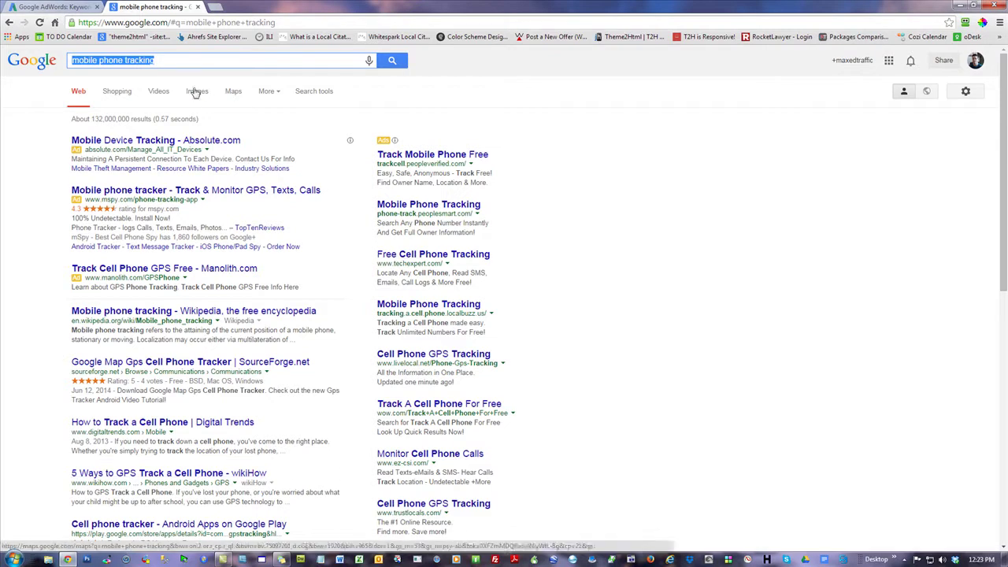
click(69, 7)
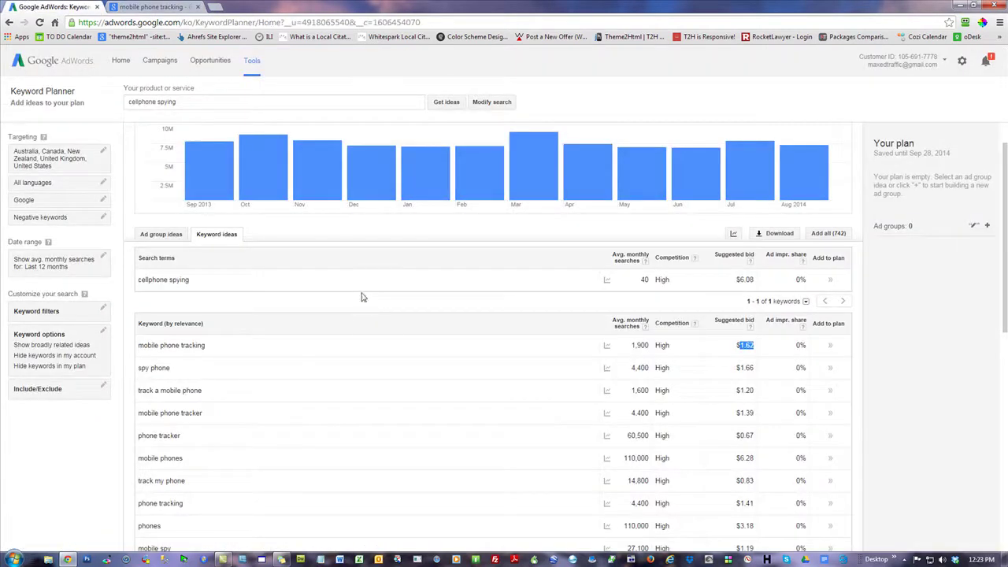
click(155, 9)
click(672, 271)
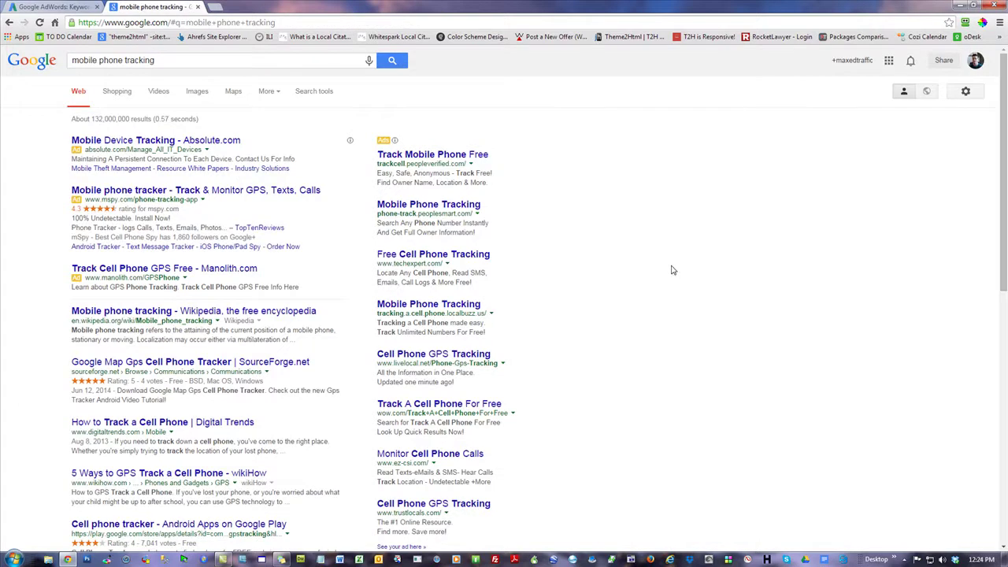
click(157, 60)
triple_click(160, 60)
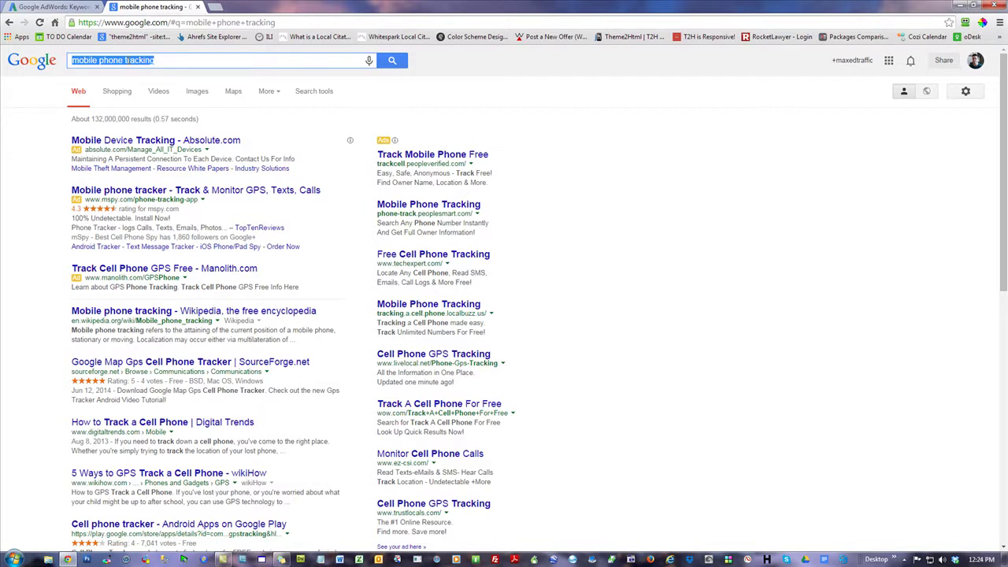
click(73, 10)
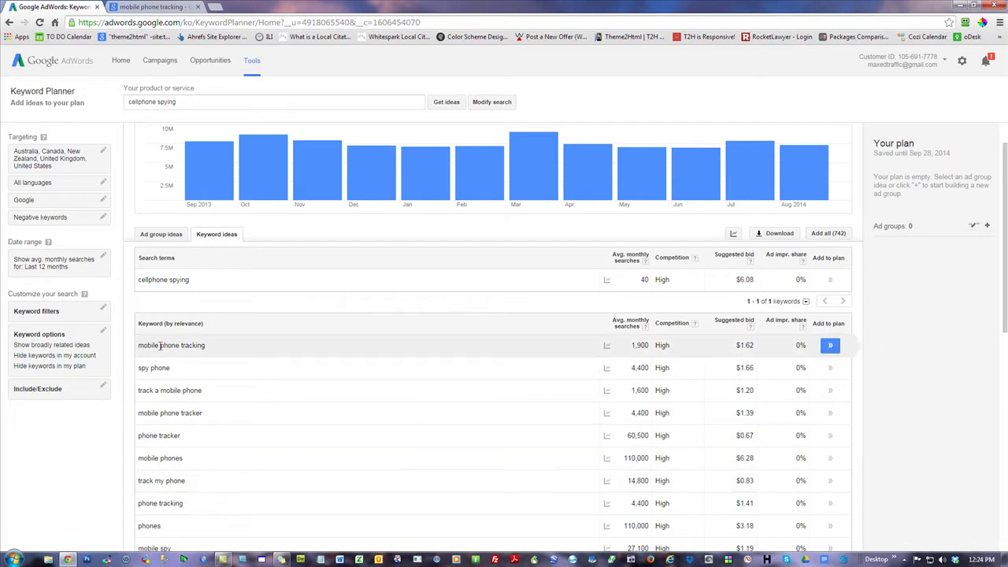
click(149, 6)
- Scroll the results and highlight the Wikipedia through Digital Trends listings
scroll(496, 293, down, 2)
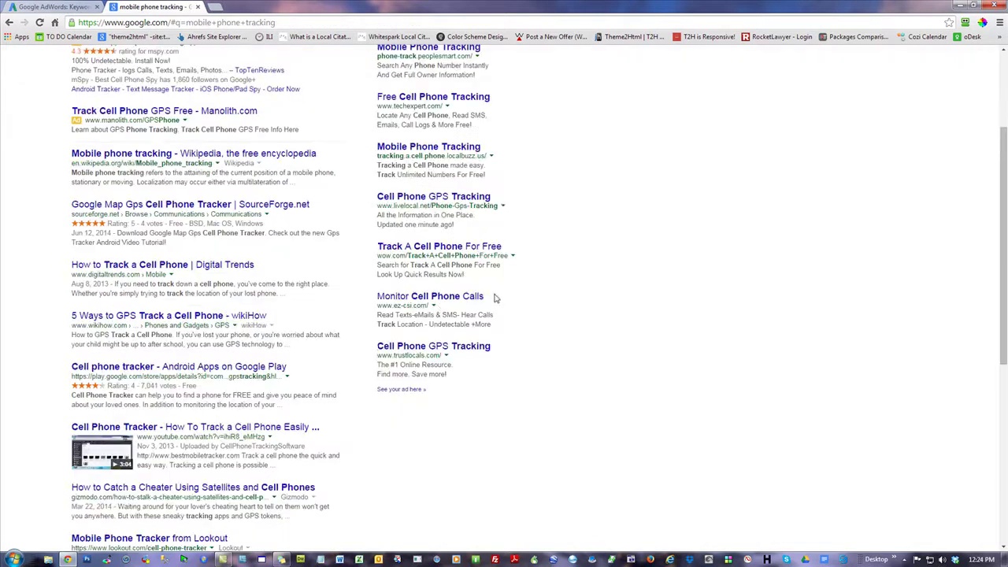
scroll(441, 264, up, 2)
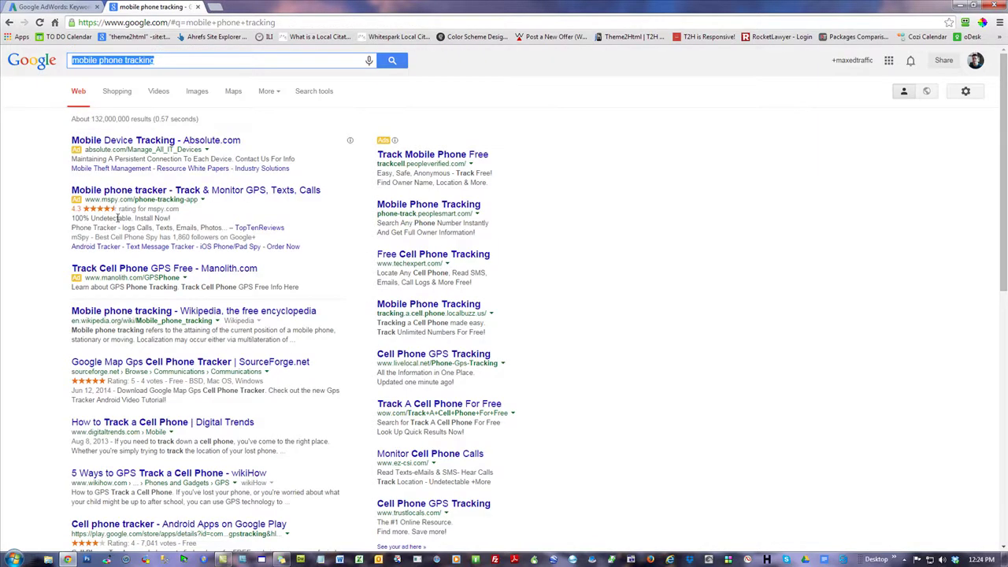
scroll(501, 329, down, 2)
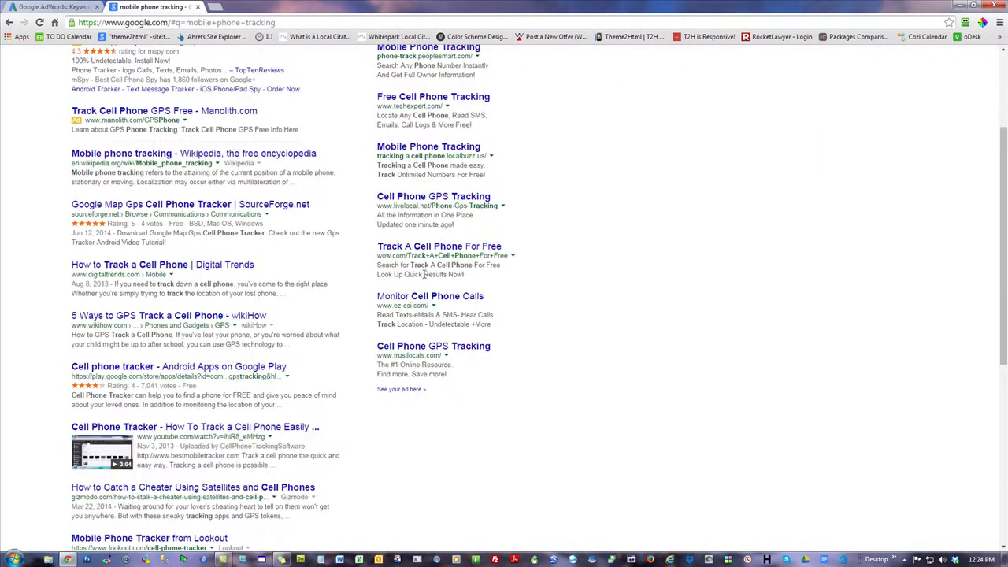
scroll(415, 351, up, 2)
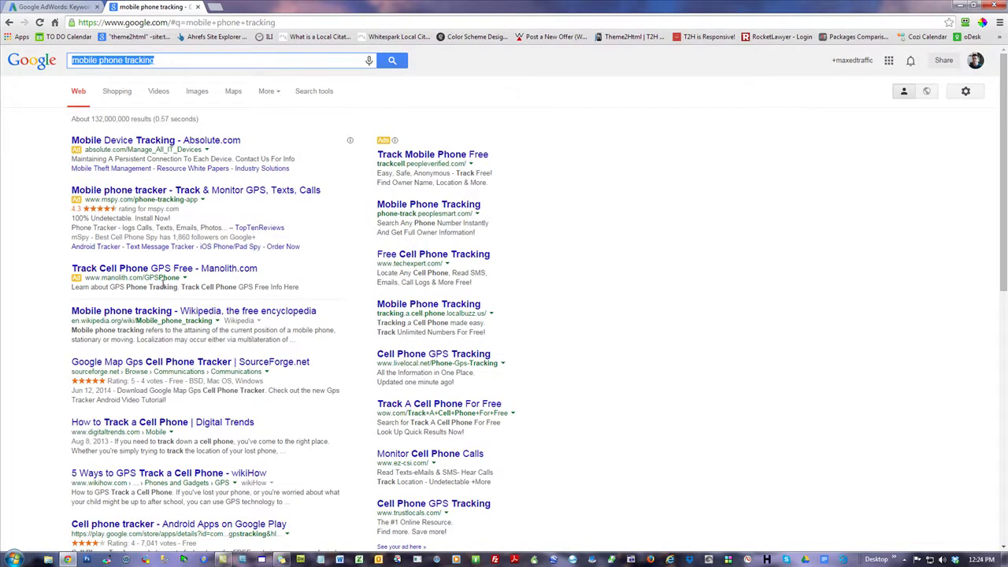
click(37, 8)
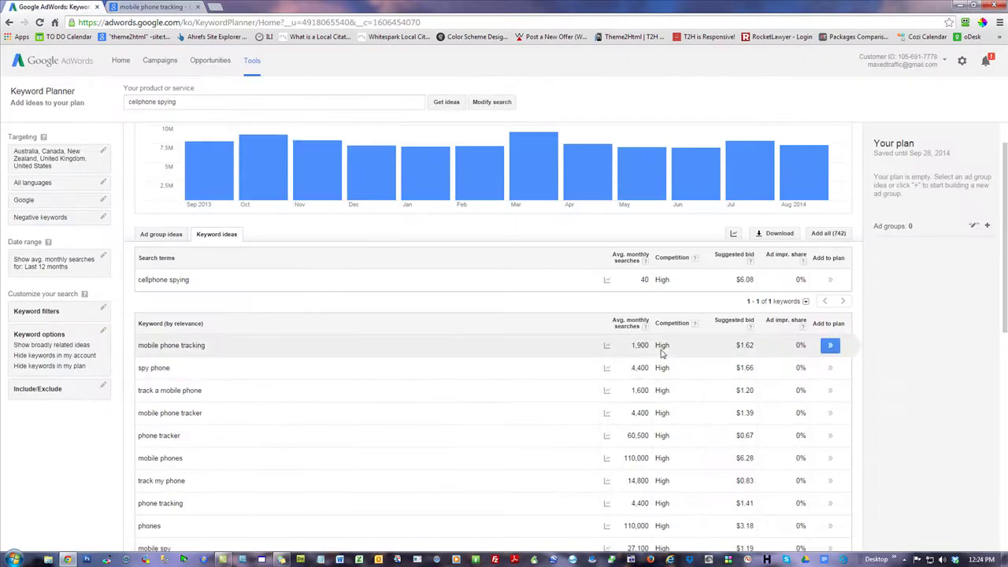
click(157, 8)
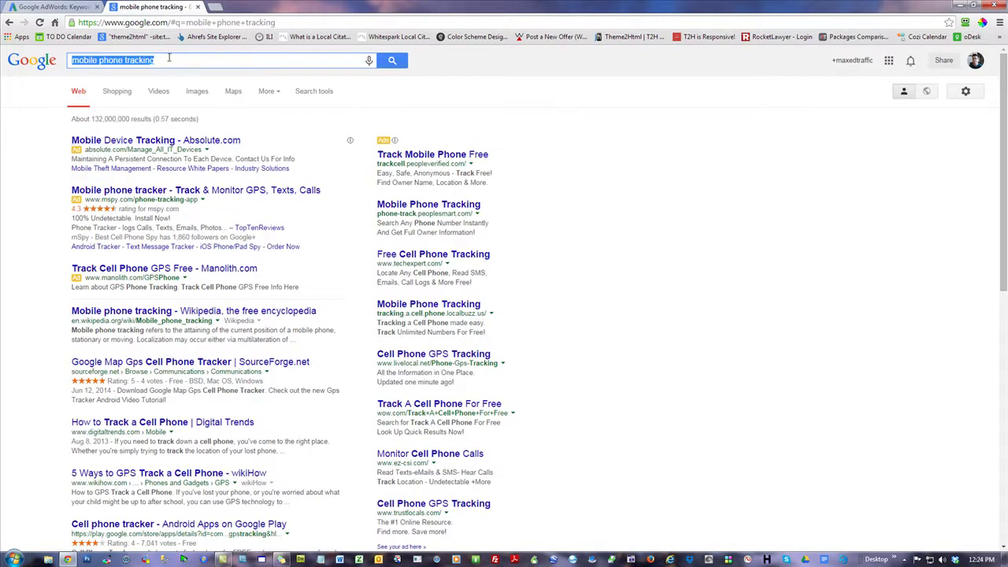
drag(168, 62, 55, 68)
drag(49, 301, 132, 434)
click(44, 371)
click(663, 313)
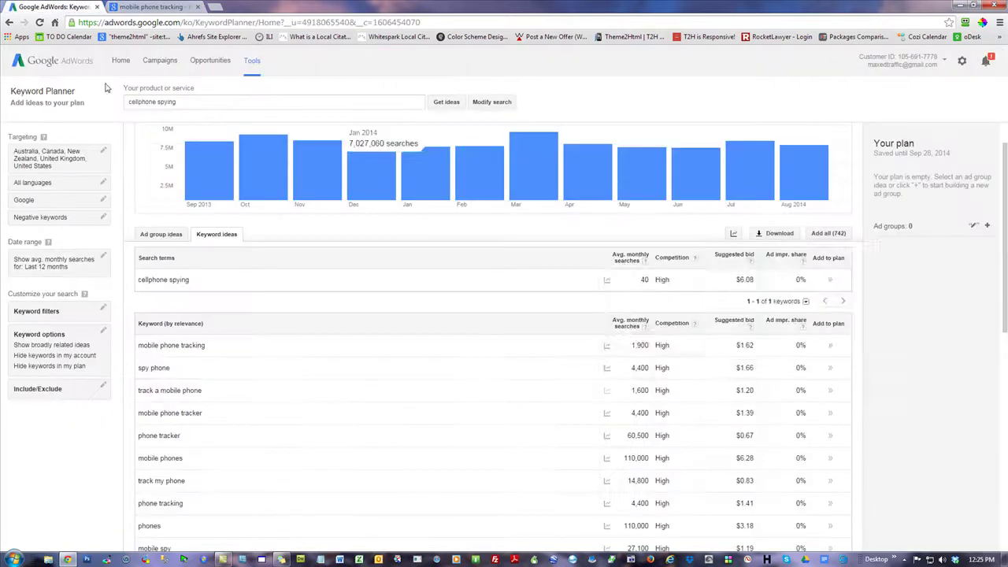
- Recheck the Keyword Planner, then scroll the search results and select the query
click(55, 6)
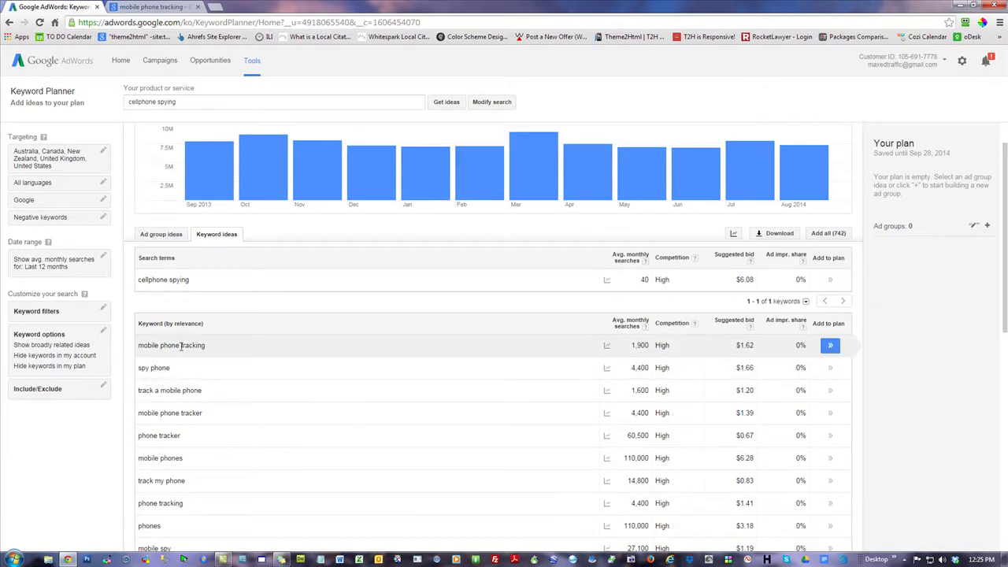
click(154, 7)
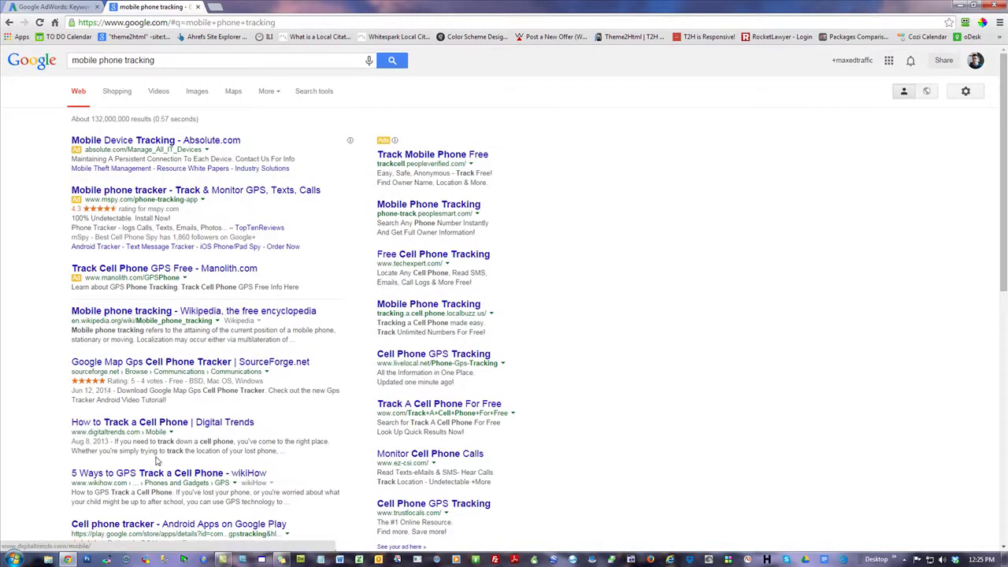
scroll(157, 456, down, 2)
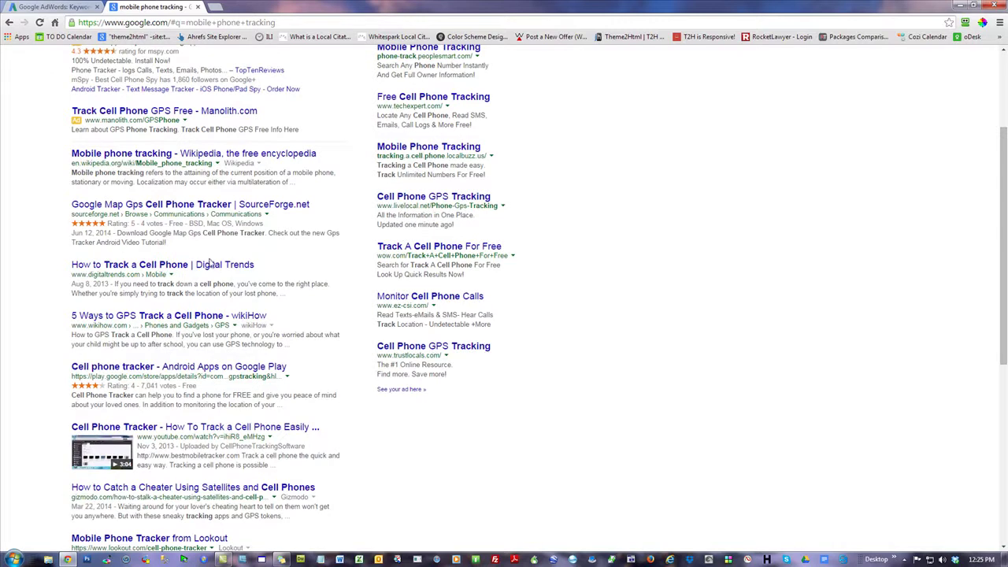
scroll(204, 323, up, 2)
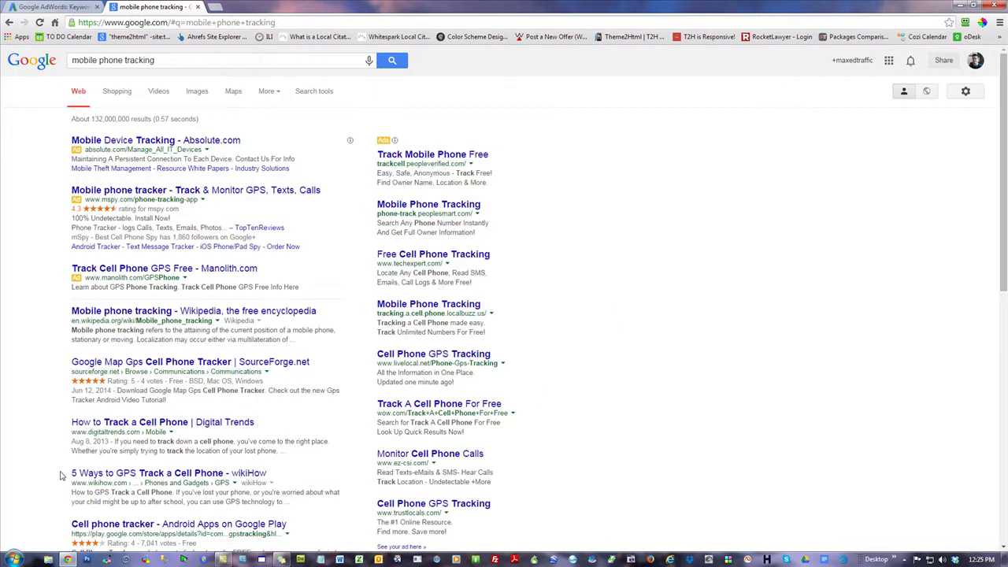
scroll(60, 475, down, 2)
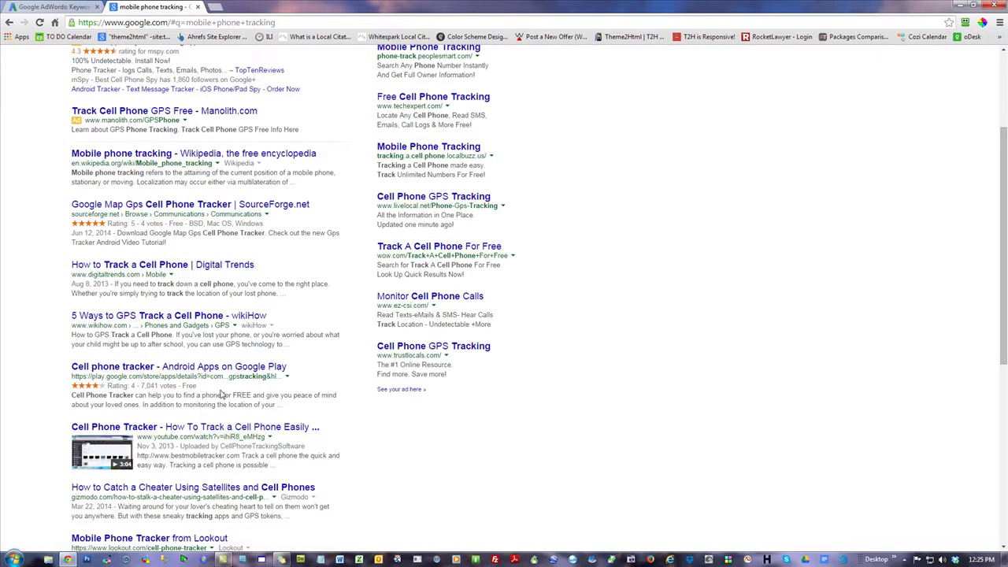
scroll(222, 394, up, 2)
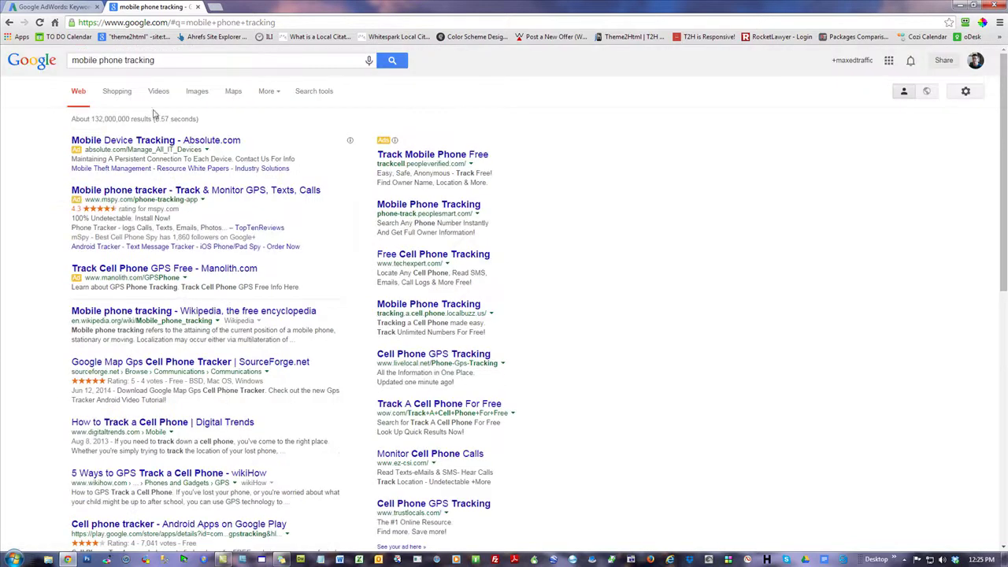
triple_click(154, 61)
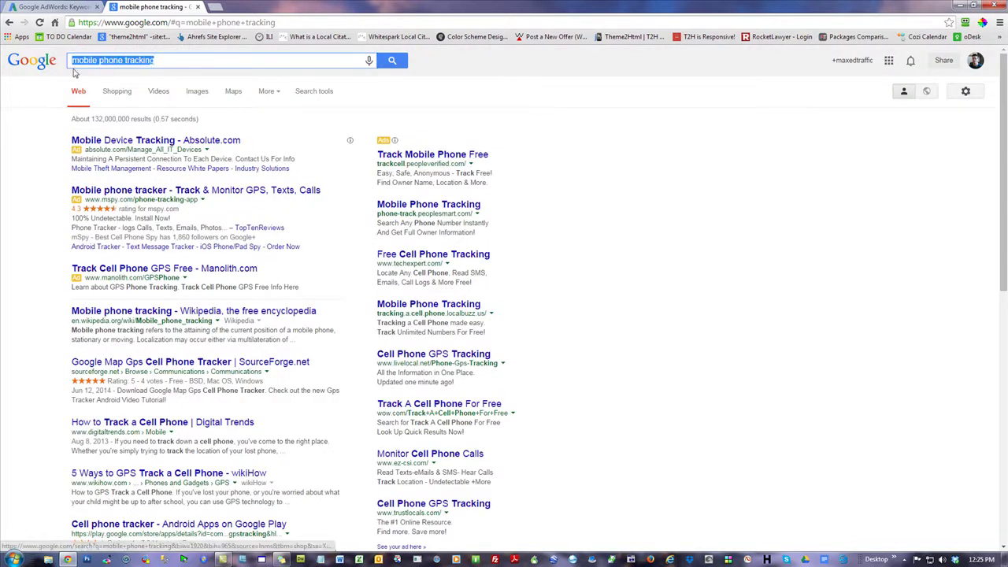
click(701, 362)
- Highlight the Wikipedia through Google Play results, then close the Keyword Planner tab
drag(66, 315, 194, 526)
click(633, 313)
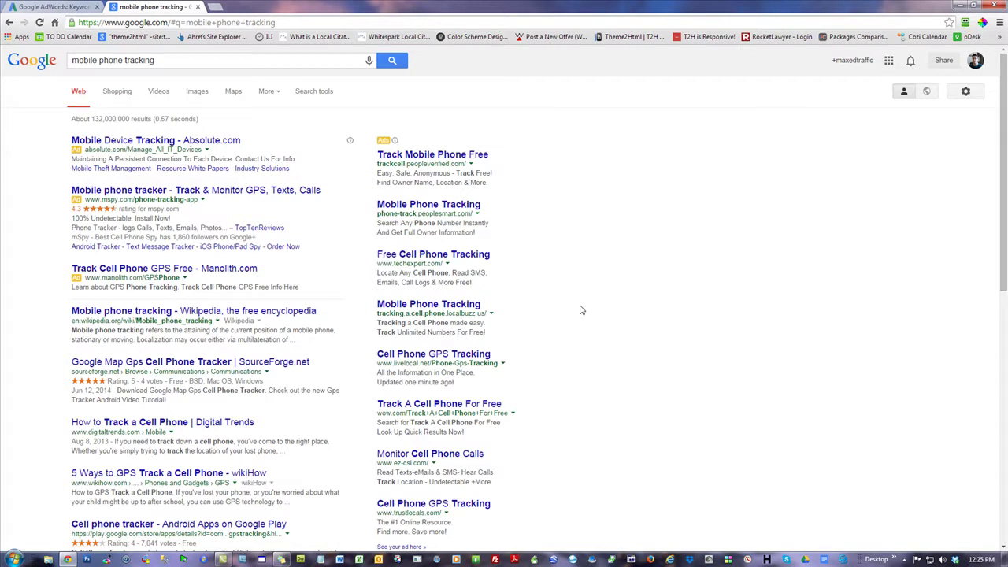
shift+click(60, 317)
click(60, 317)
click(73, 7)
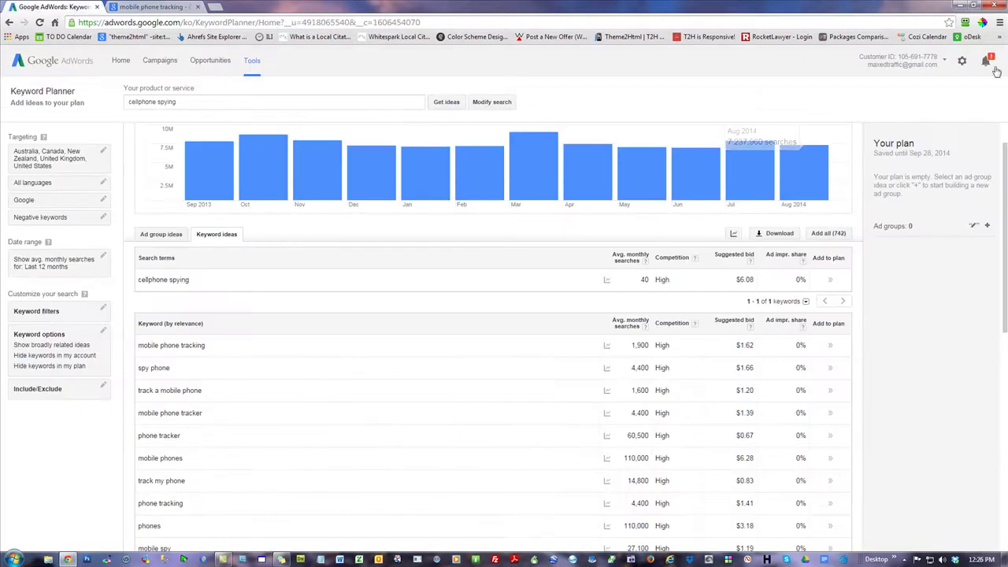
click(97, 6)
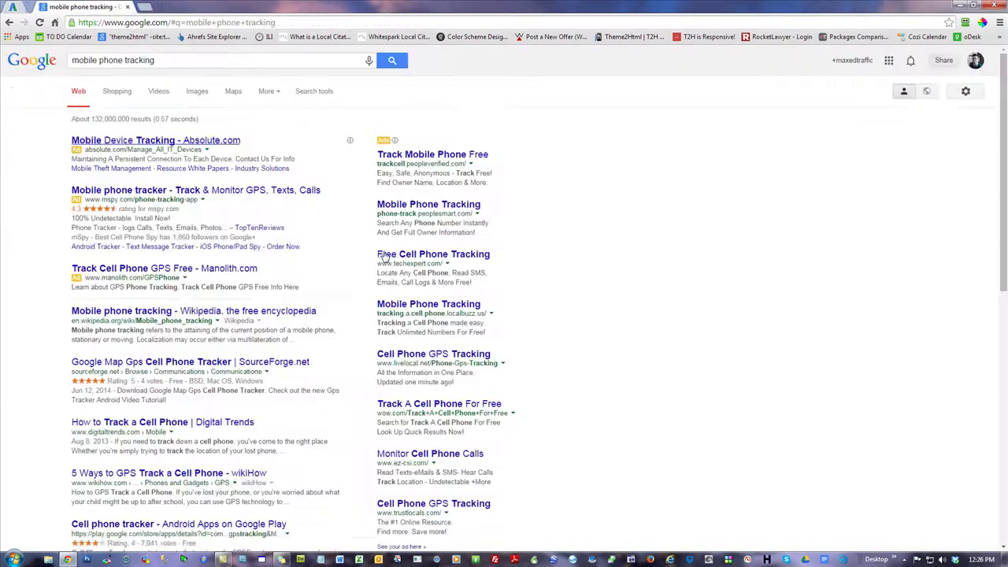
- Sign out of the Google account and scroll through the mobile phone tracking results
click(974, 60)
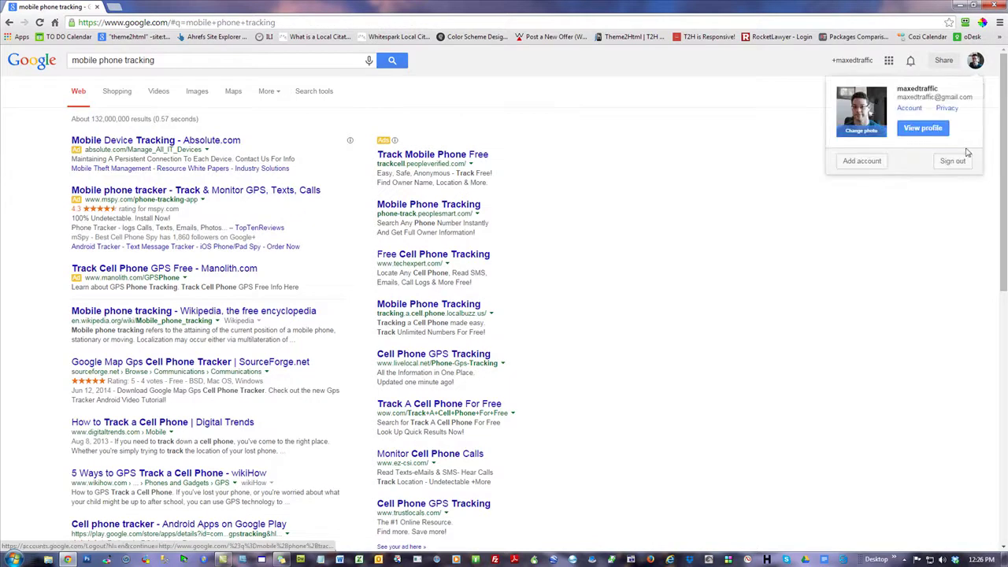
click(959, 163)
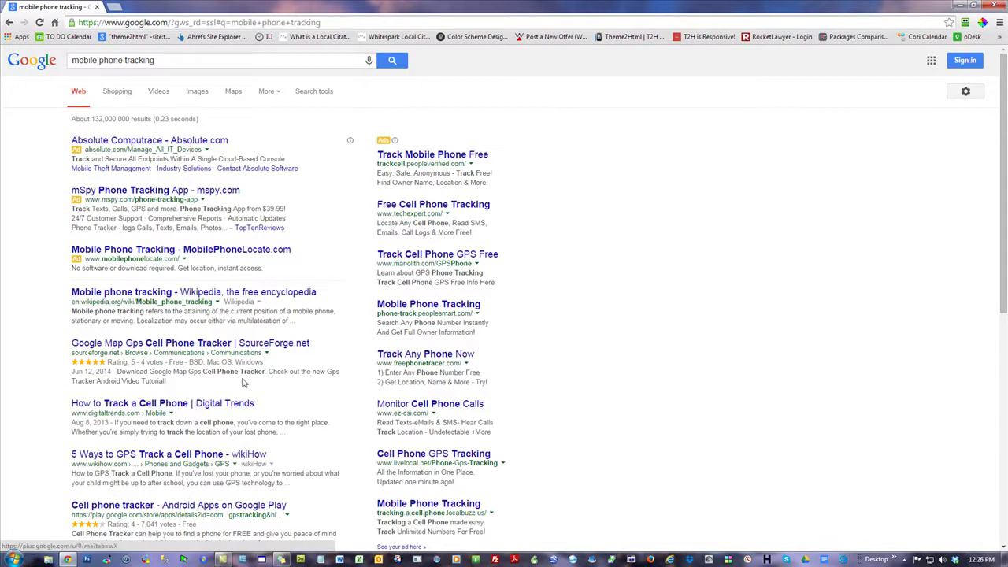
scroll(169, 415, down, 2)
scroll(157, 413, down, 2)
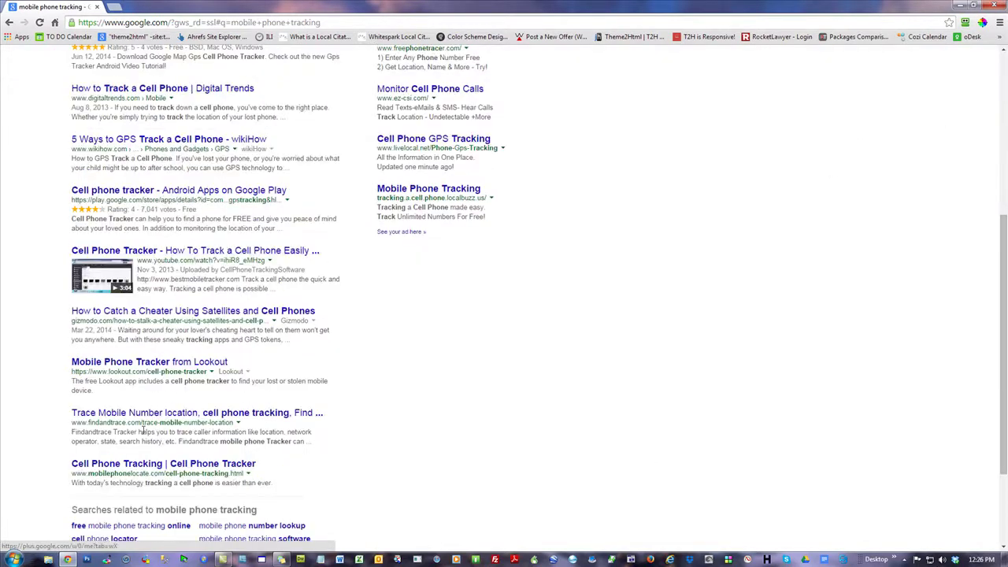
scroll(708, 377, up, 2)
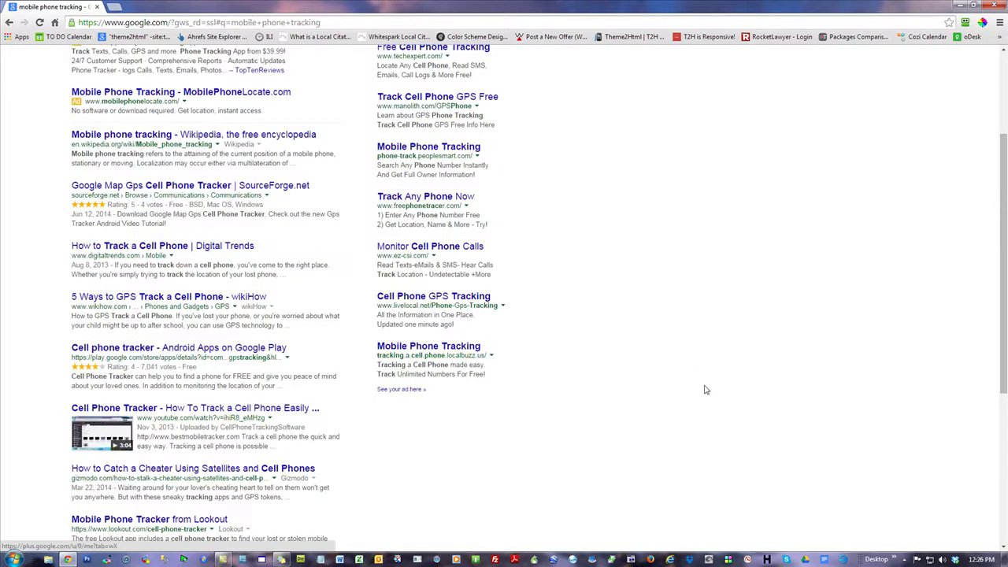
scroll(706, 390, up, 2)
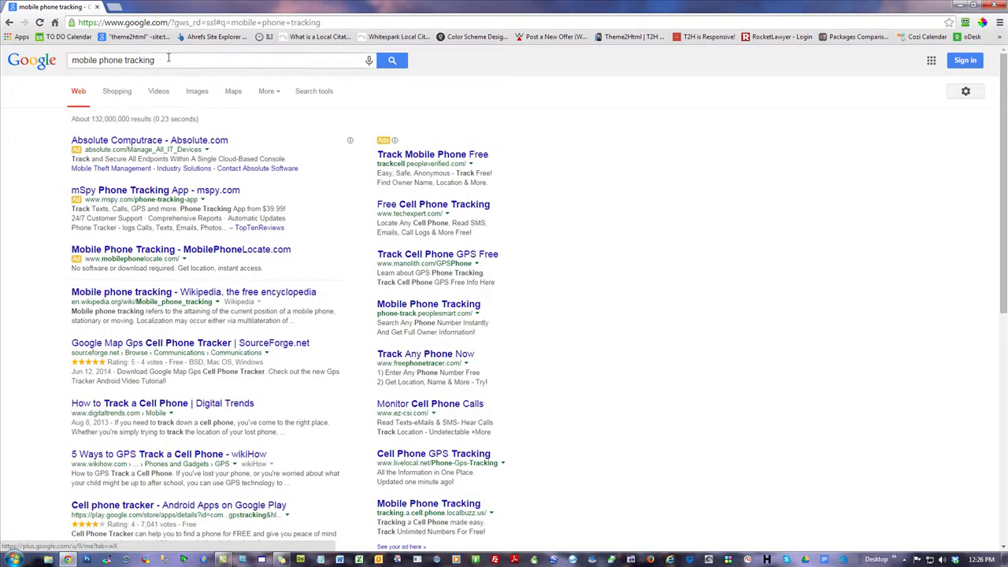
- Highlight the query and its 132,000,000 results count, then pick out the word 'mobile'
drag(169, 58, 59, 55)
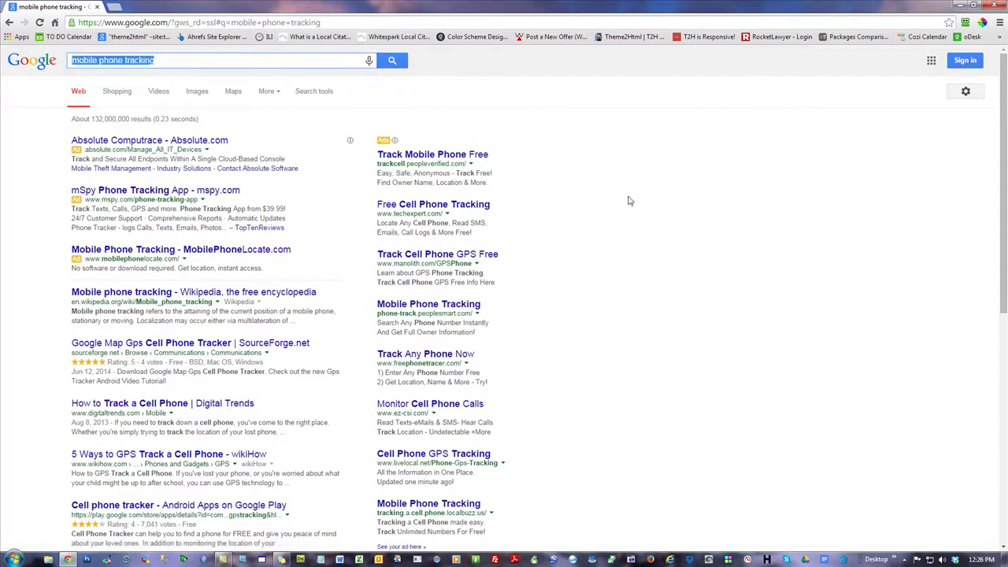
drag(132, 117, 90, 119)
click(684, 204)
click(173, 62)
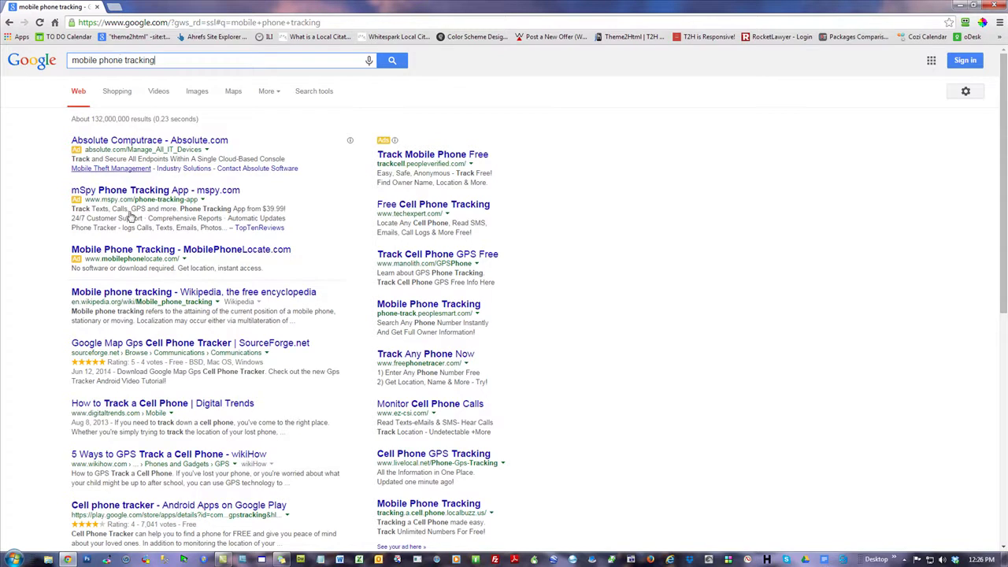
triple_click(163, 61)
click(692, 286)
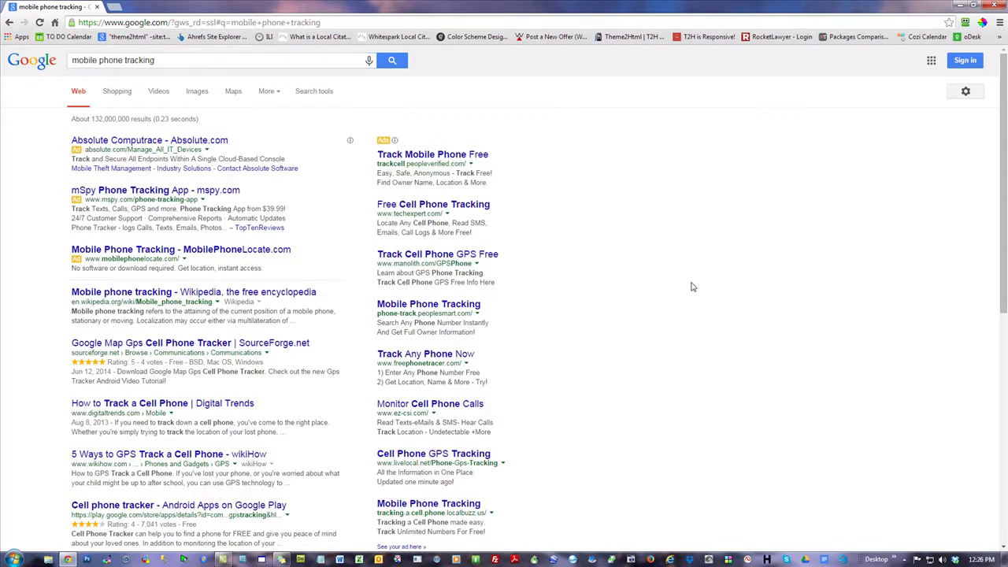
double_click(95, 60)
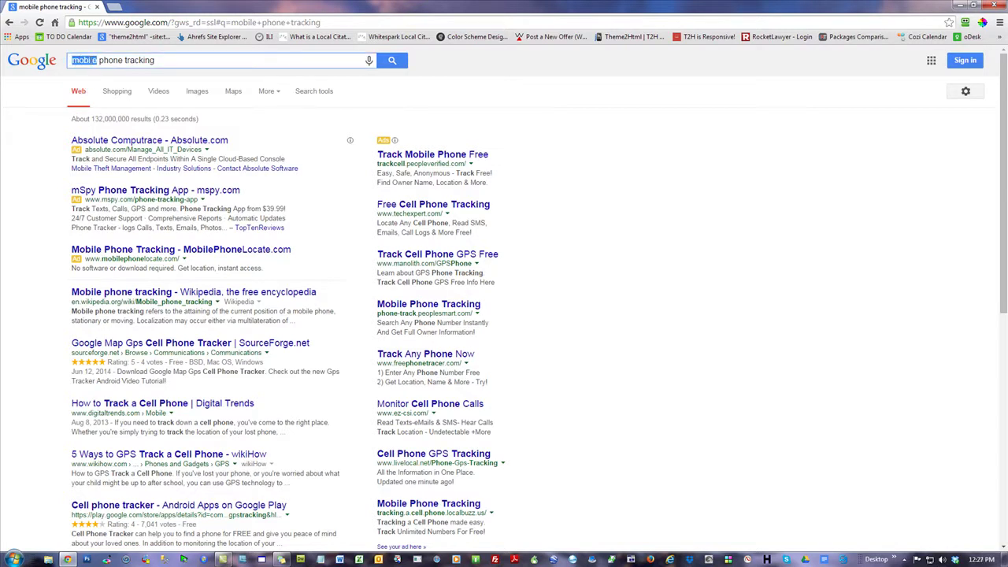
- Highlight the word 'phone' in the query and the unquoted results count
drag(99, 60, 123, 61)
click(711, 293)
drag(129, 120, 101, 123)
click(100, 123)
- Wrap the query in quotes as "mobile phone tracking" and run the search
text(")
key(Home)
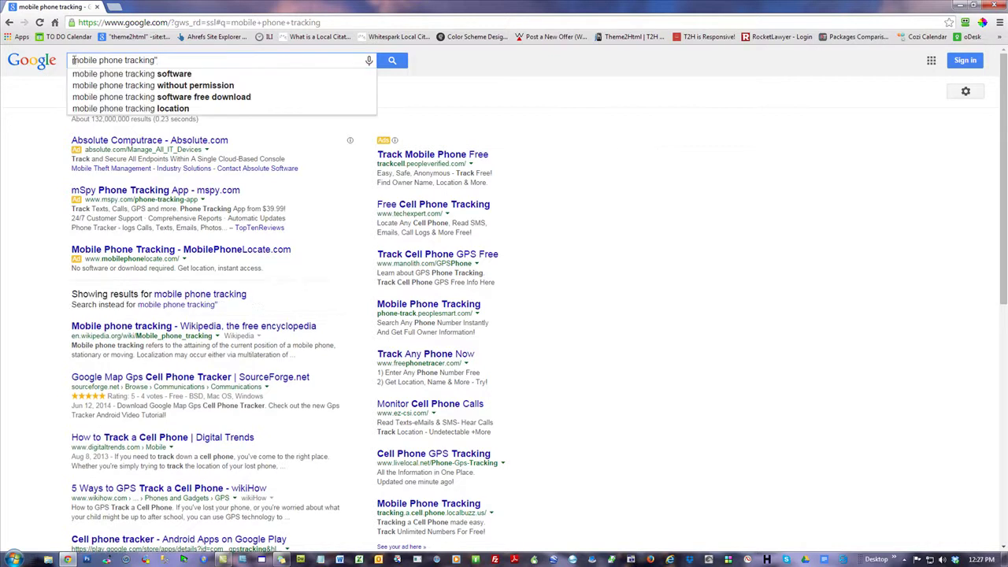
text(")
key(Return)
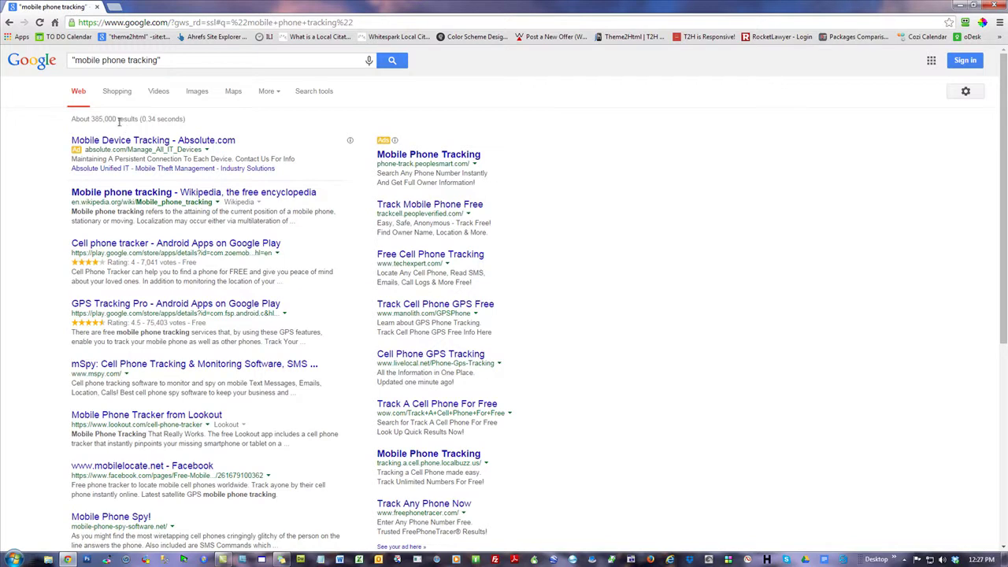
- Highlight the new 385,000 results count and the phrase in a result snippet
drag(117, 119, 92, 119)
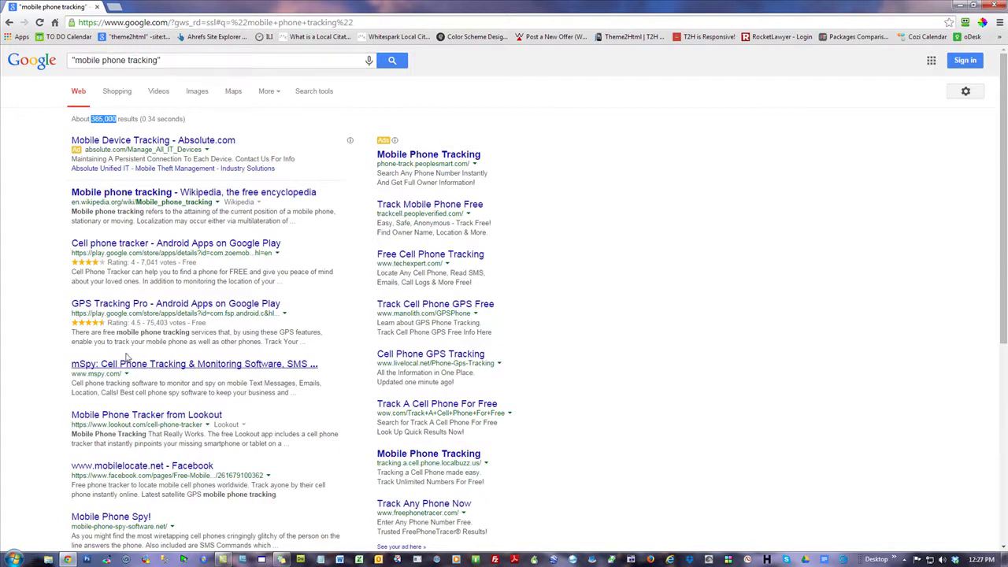
drag(116, 332, 190, 334)
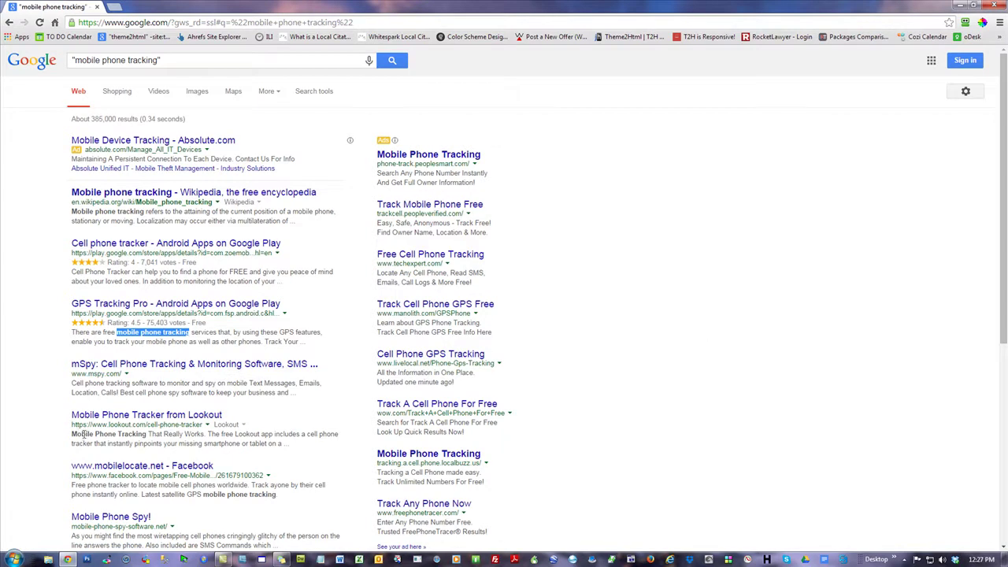
click(729, 288)
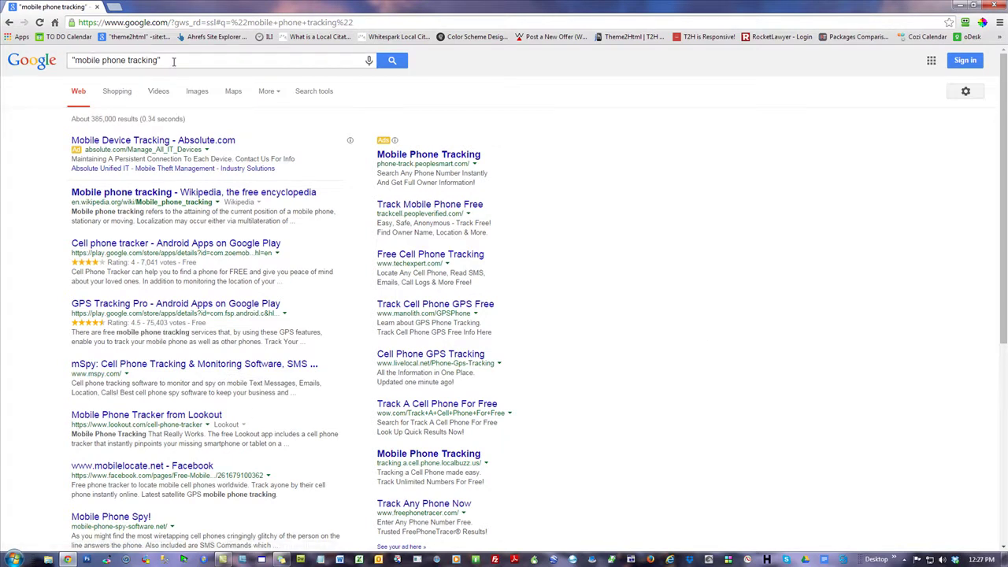
drag(120, 119, 85, 119)
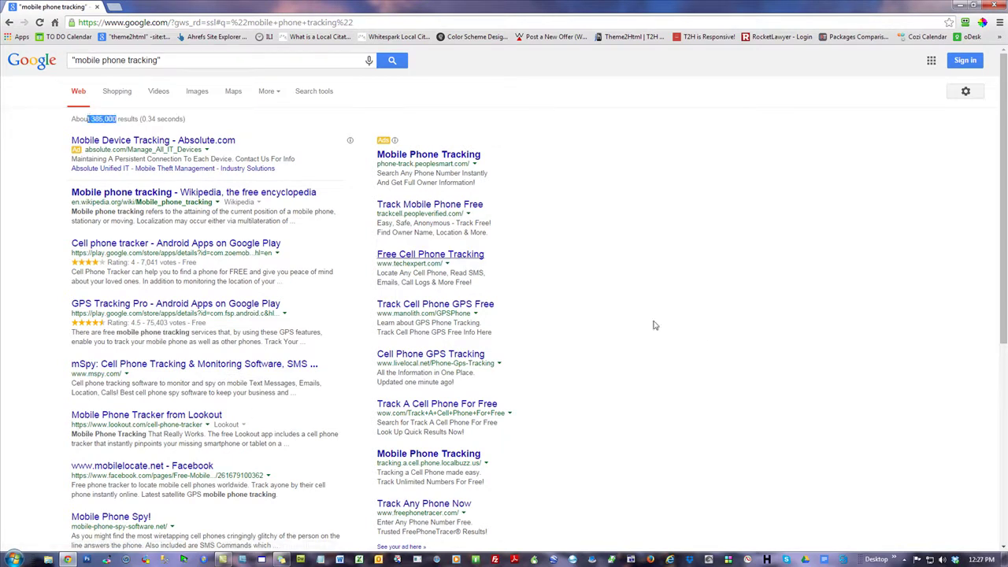
click(798, 266)
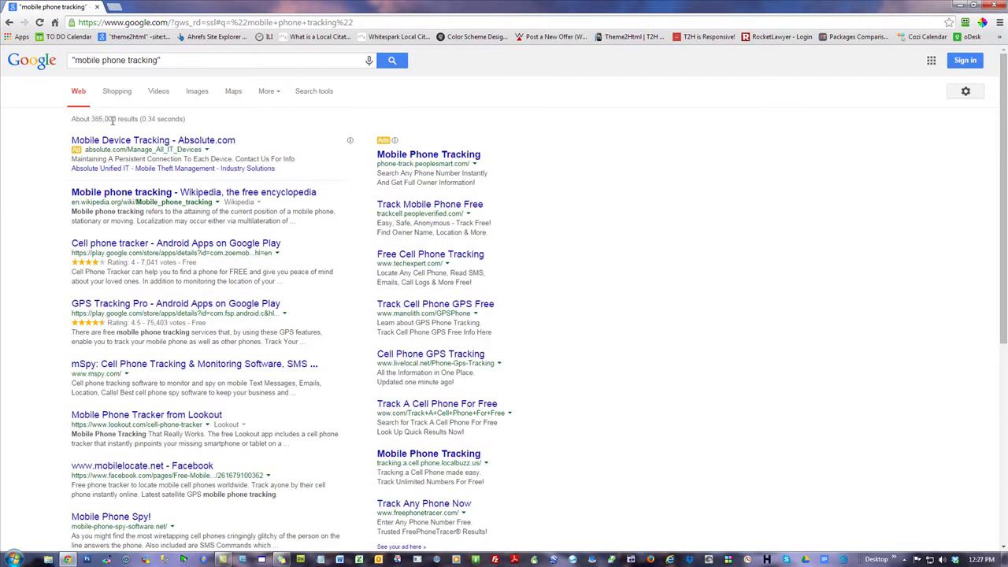
drag(118, 119, 92, 120)
triple_click(167, 61)
click(718, 262)
drag(161, 60, 74, 60)
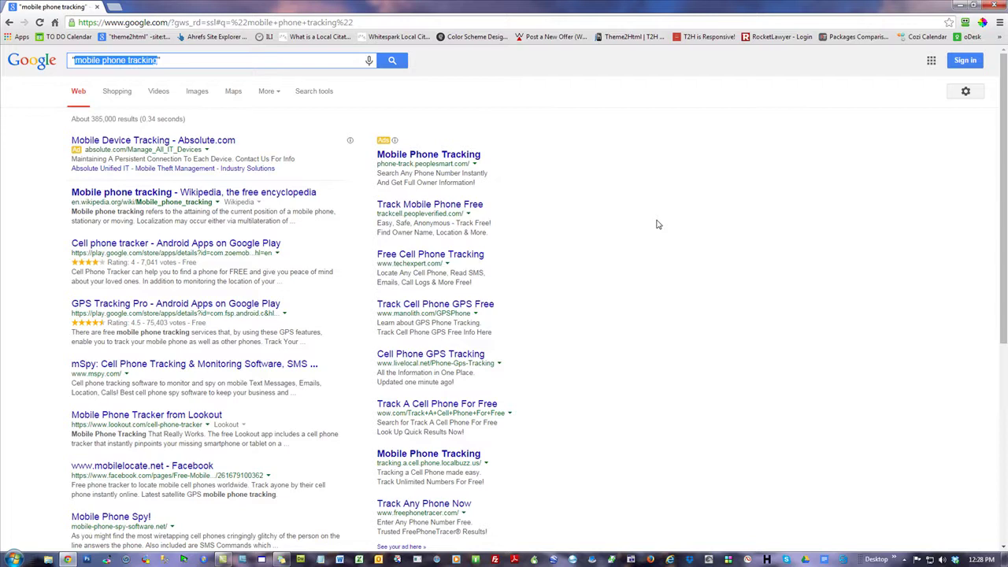
click(664, 220)
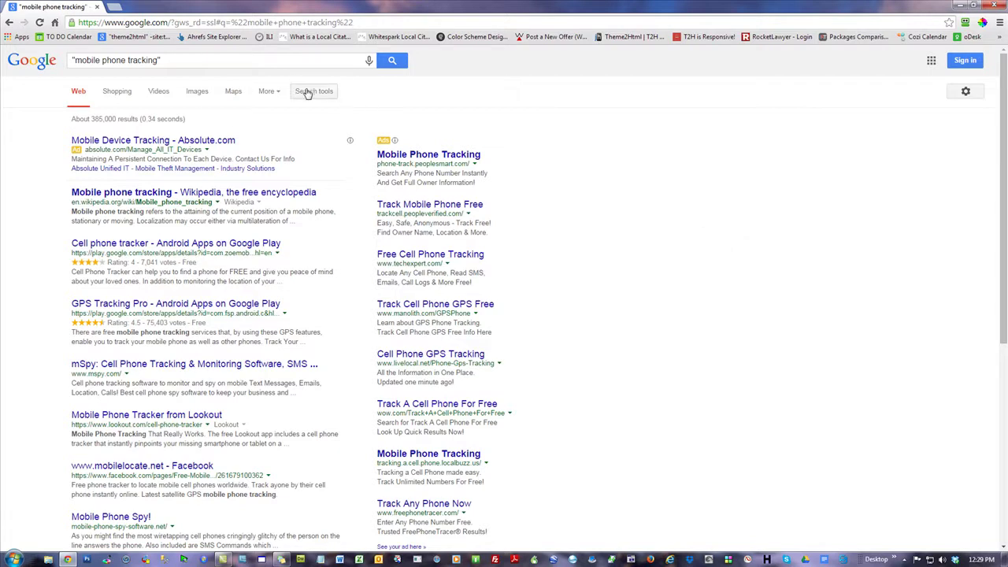
- Filter the quoted "mobile phone tracking" results to Past month via Search tools
triple_click(161, 61)
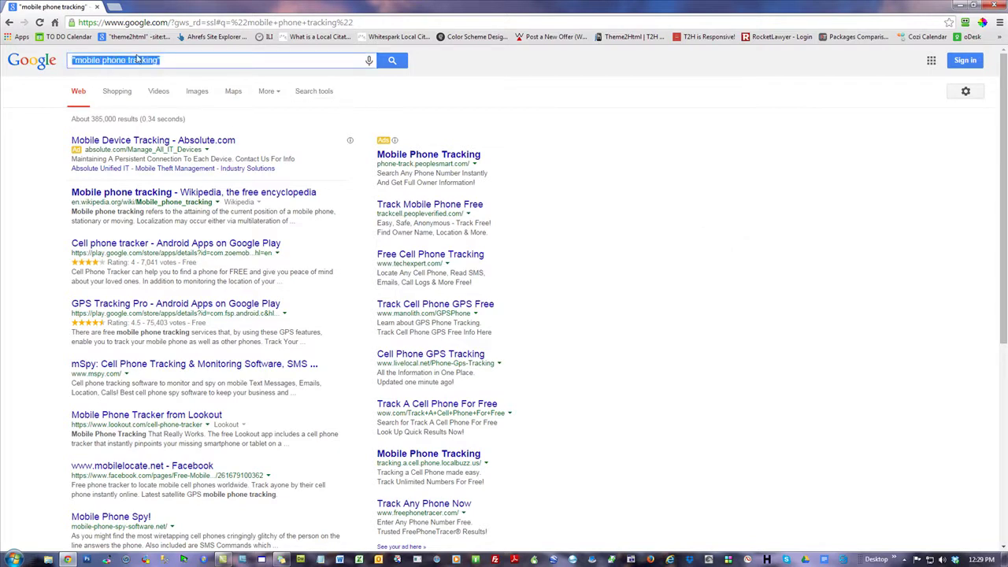
click(690, 226)
click(307, 96)
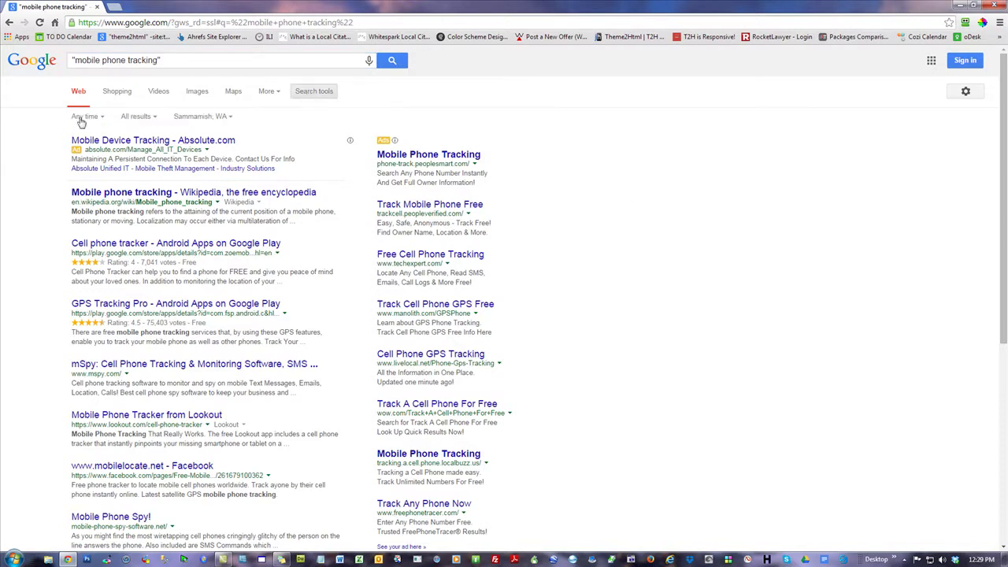
click(86, 118)
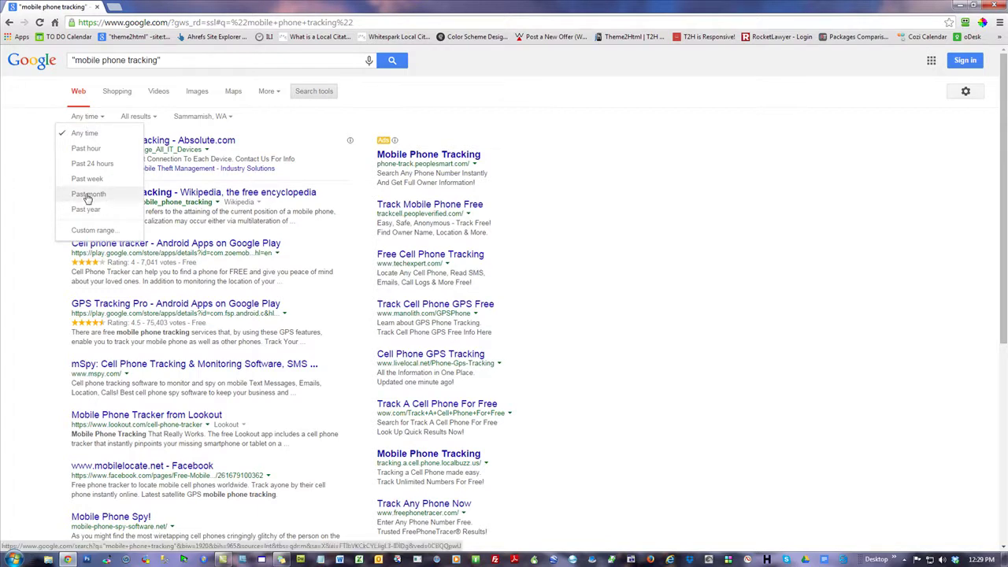
click(88, 117)
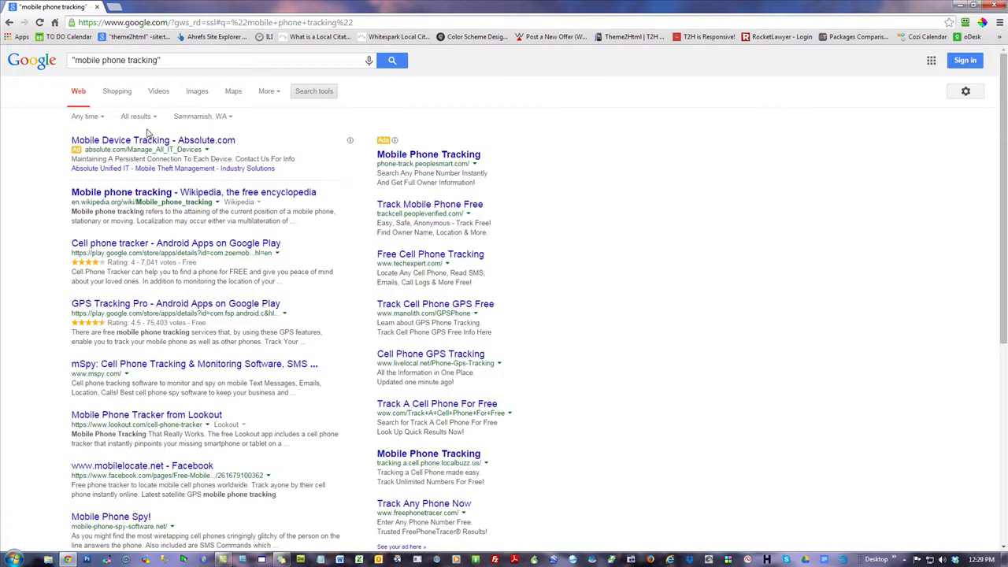
click(87, 117)
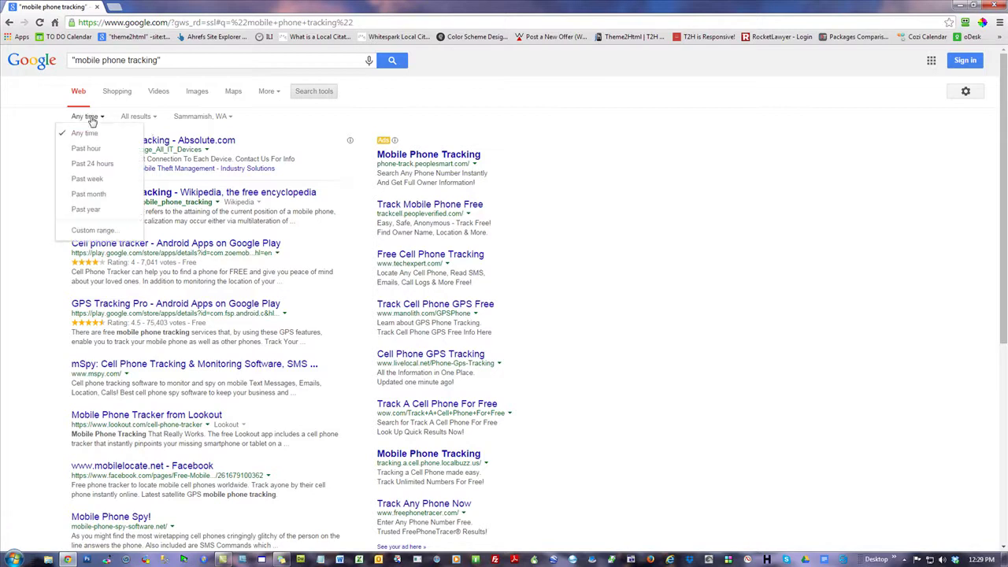
click(87, 196)
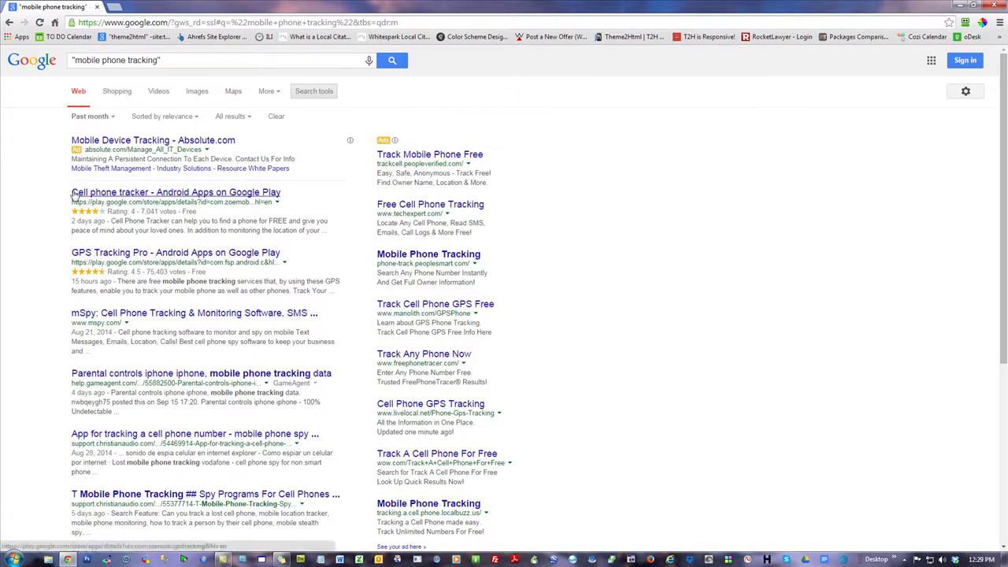
- Page through the past-month results to pages 10, 14 and 18
scroll(118, 272, down, 5)
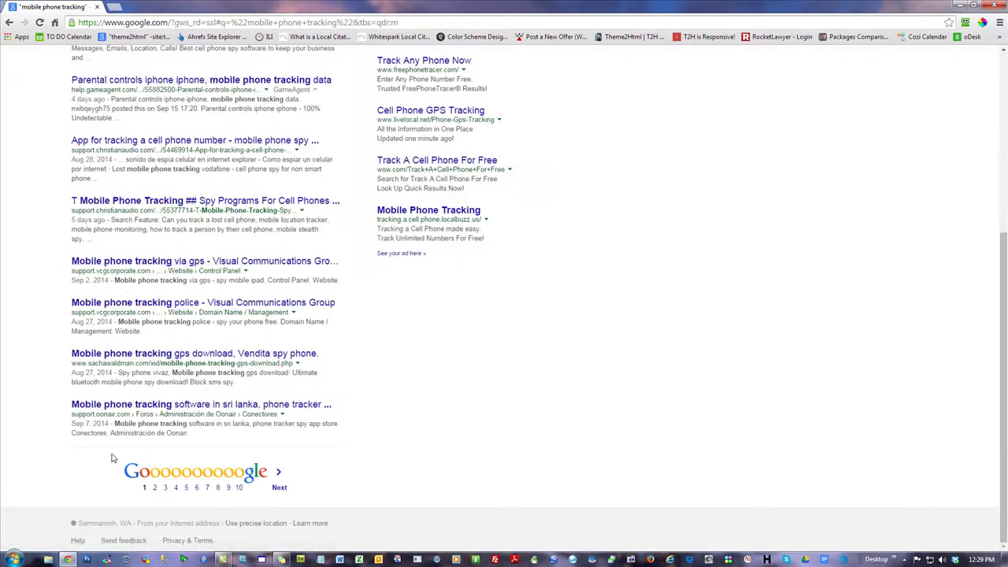
click(240, 488)
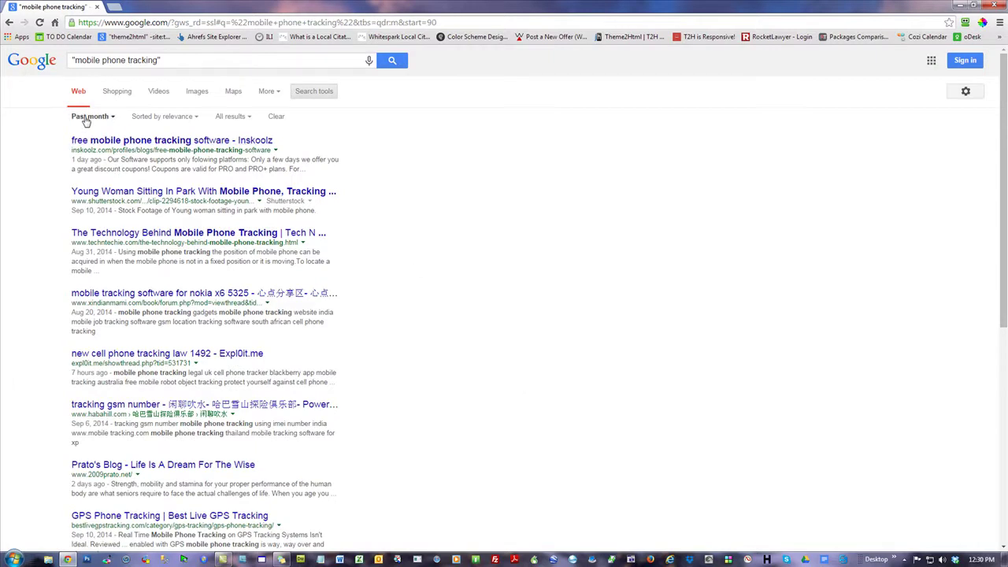
scroll(464, 371, down, 4)
scroll(460, 374, up, 1)
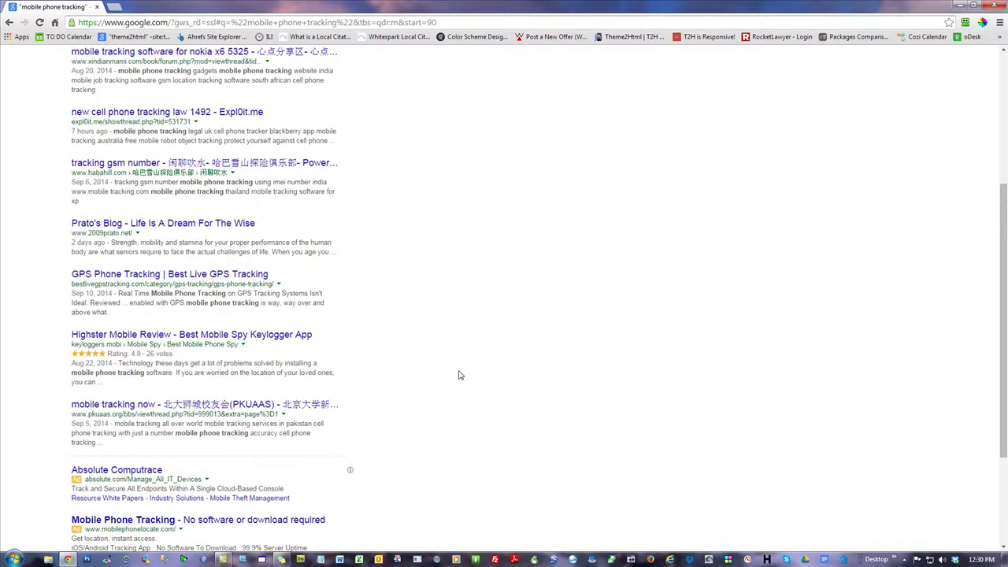
scroll(461, 374, down, 2)
click(255, 488)
scroll(461, 373, down, 7)
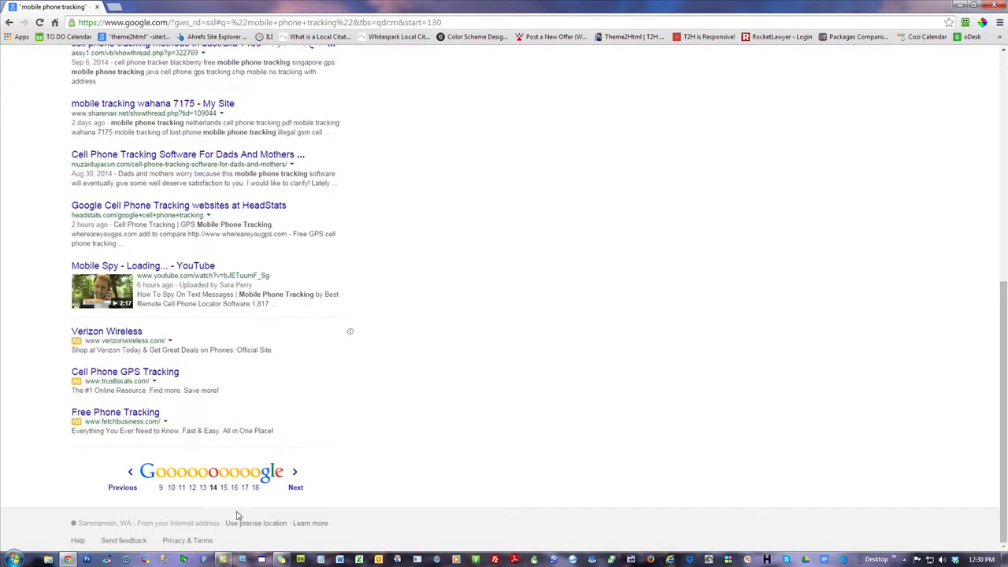
click(254, 488)
scroll(468, 398, down, 4)
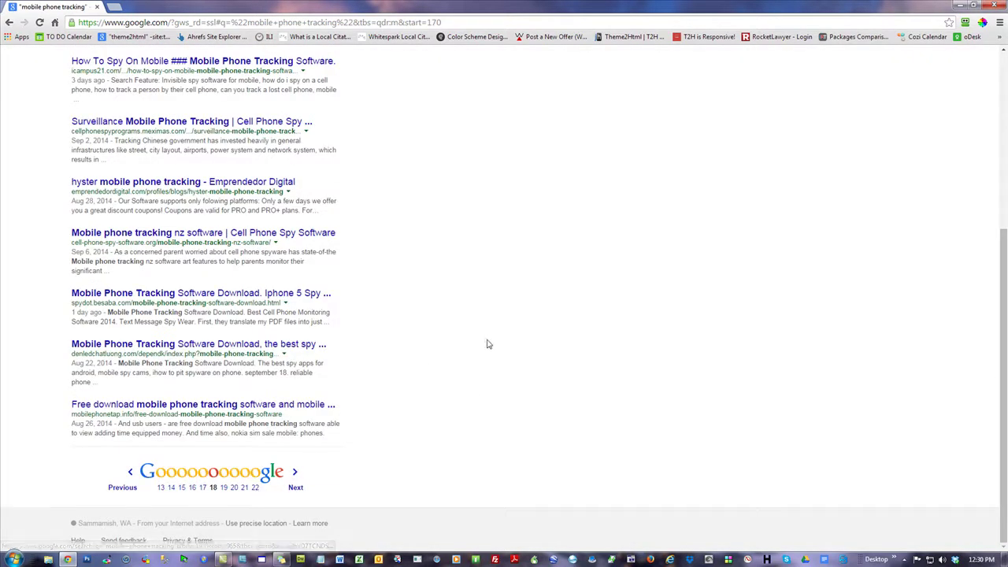
scroll(486, 344, up, 4)
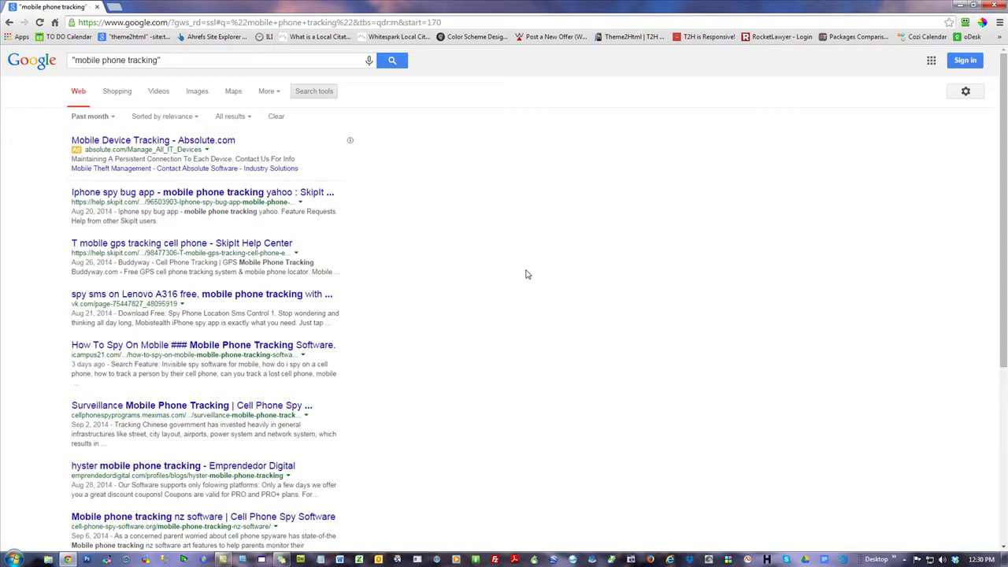
- Highlight text in the third result's snippet, then select the whole quoted query
drag(234, 264, 324, 264)
click(605, 275)
triple_click(160, 60)
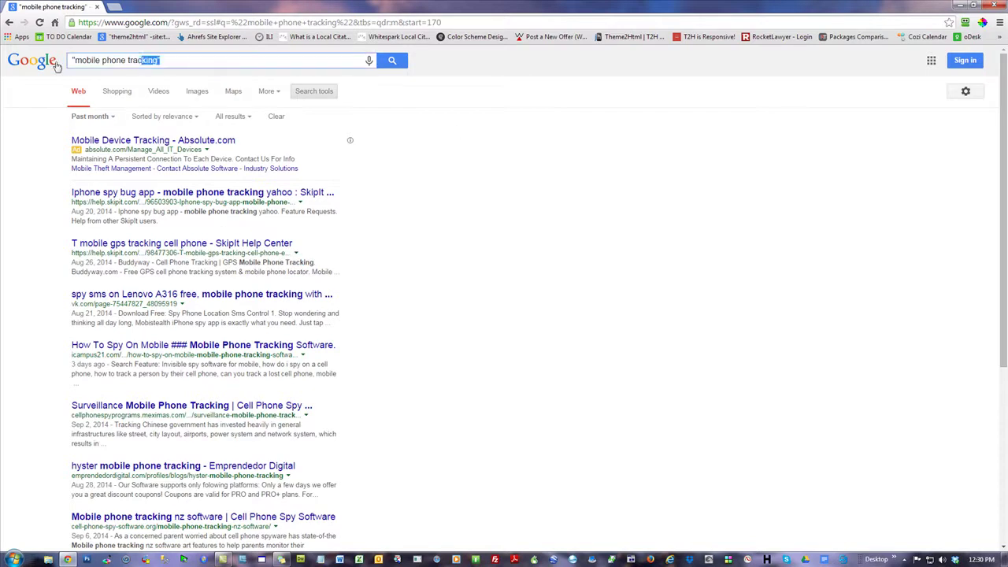
click(609, 173)
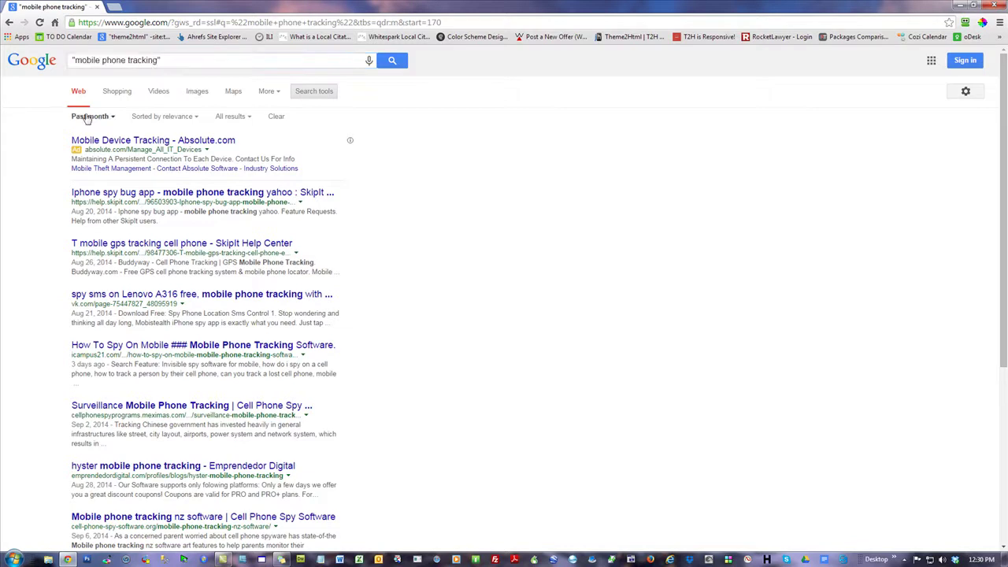
scroll(414, 383, down, 4)
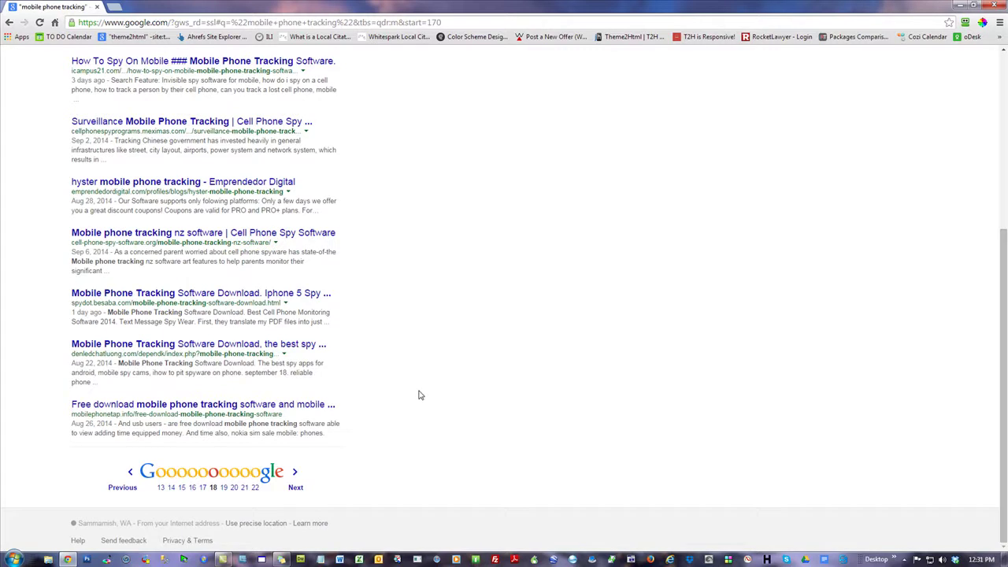
scroll(418, 394, up, 4)
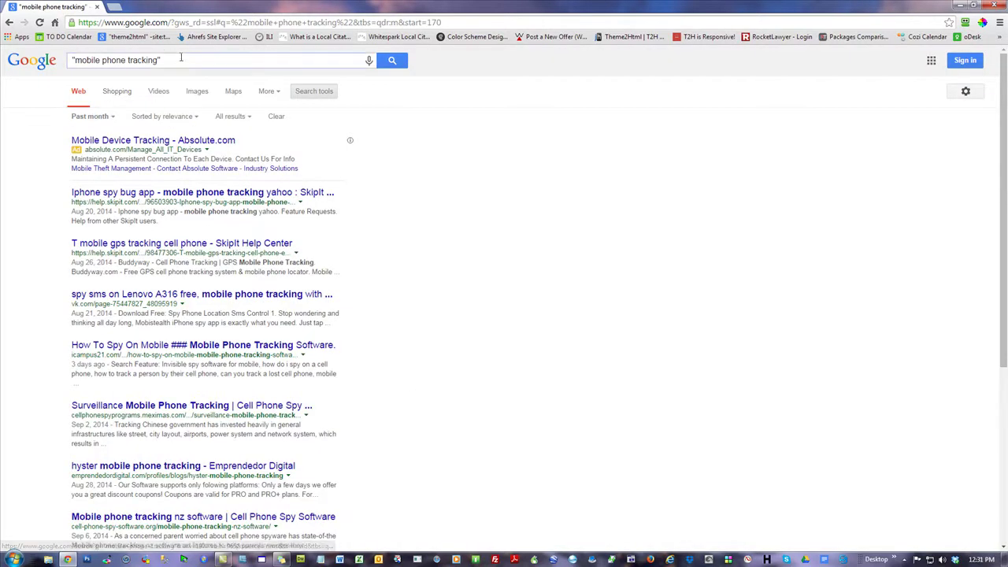
triple_click(118, 60)
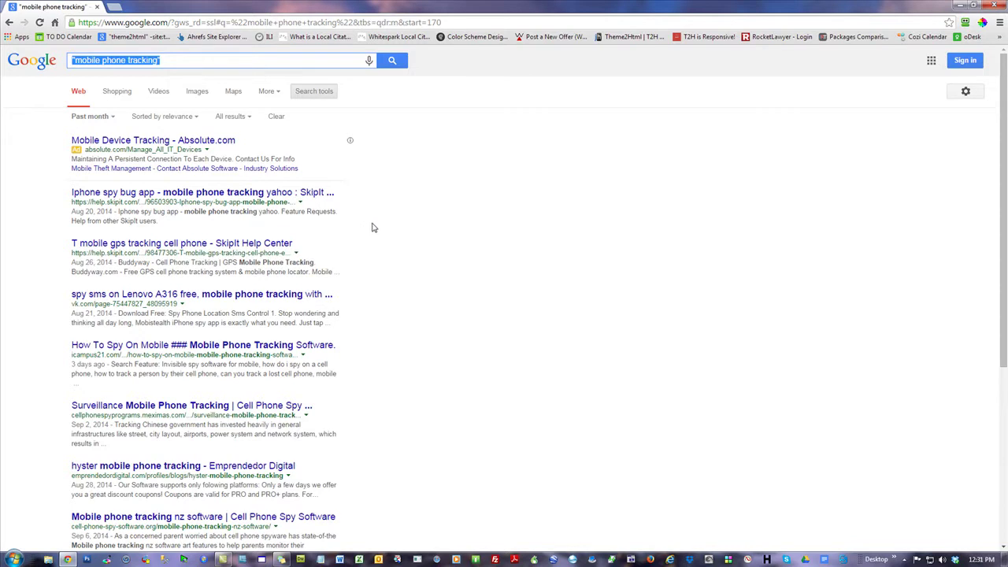
- Scroll through page 18 of the past-month results and open the time range list
click(526, 169)
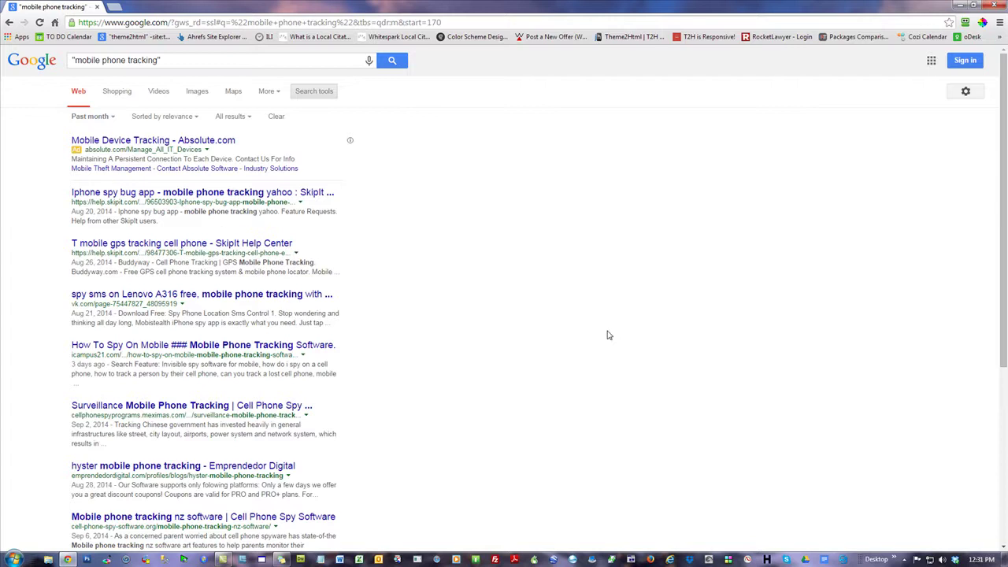
scroll(551, 366, down, 2)
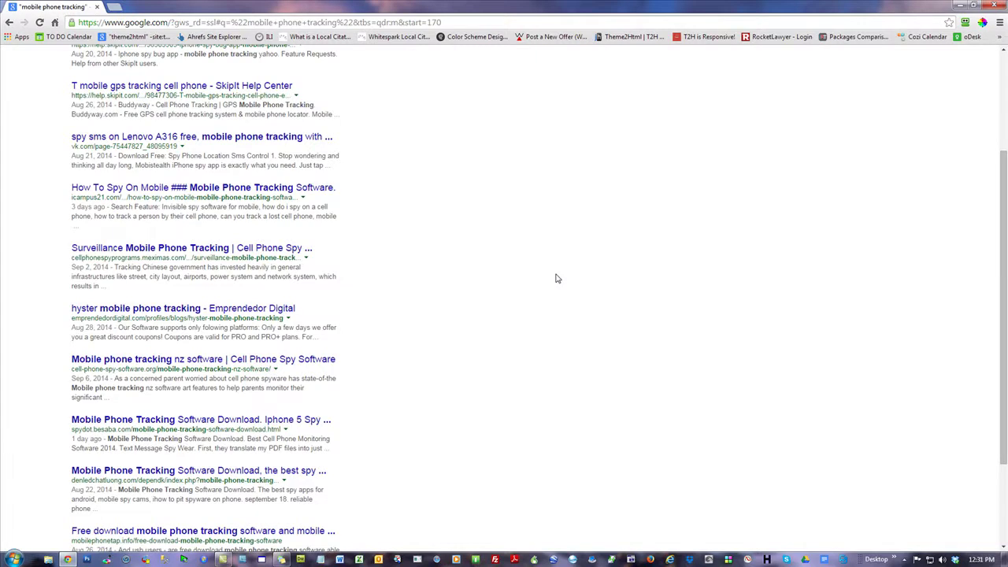
scroll(556, 278, up, 2)
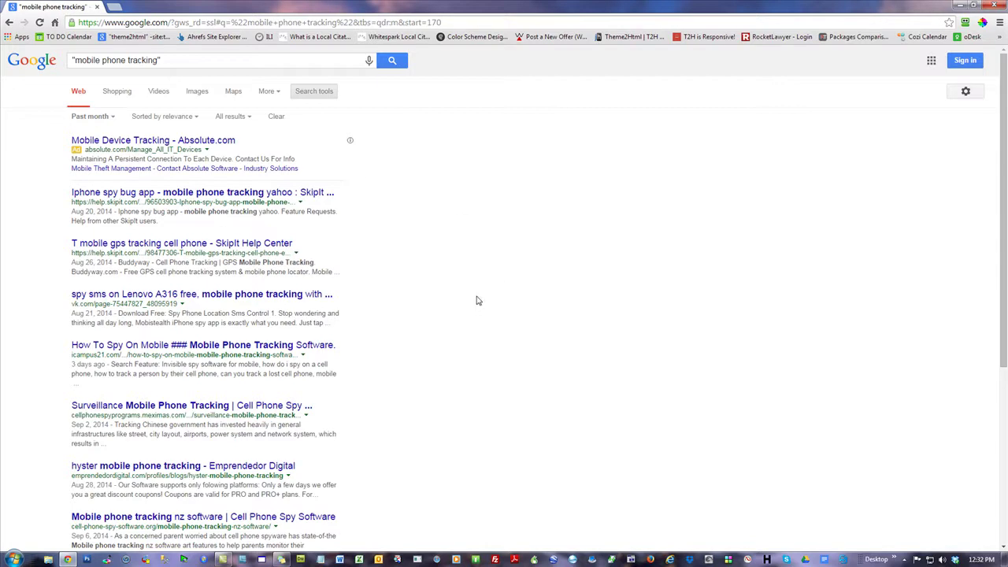
scroll(477, 300, down, 4)
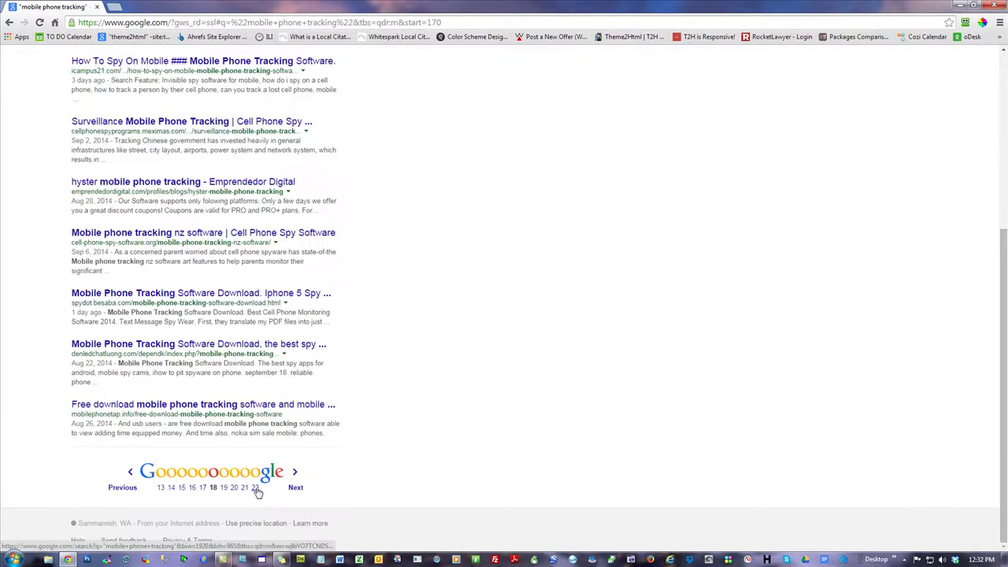
scroll(510, 403, up, 4)
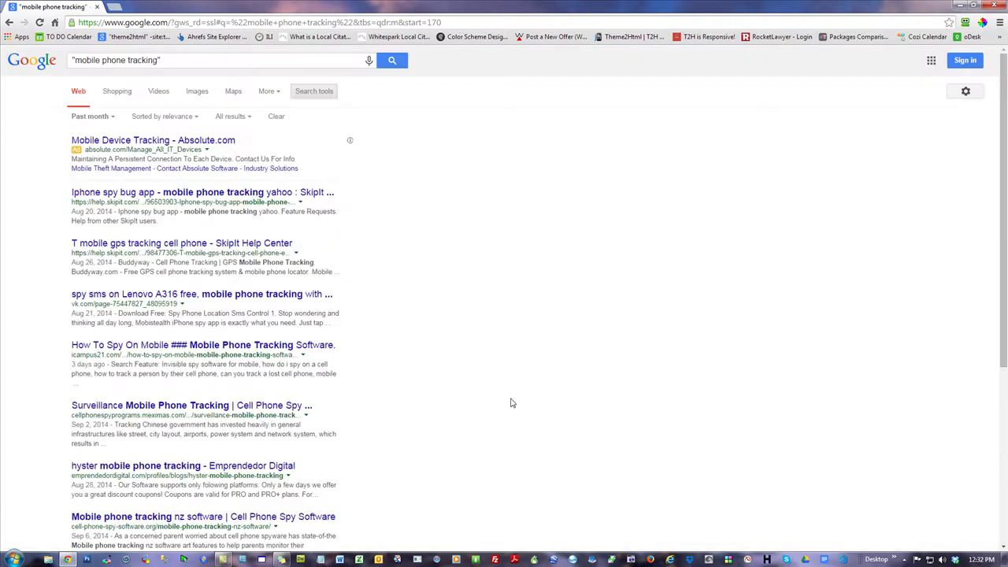
click(80, 117)
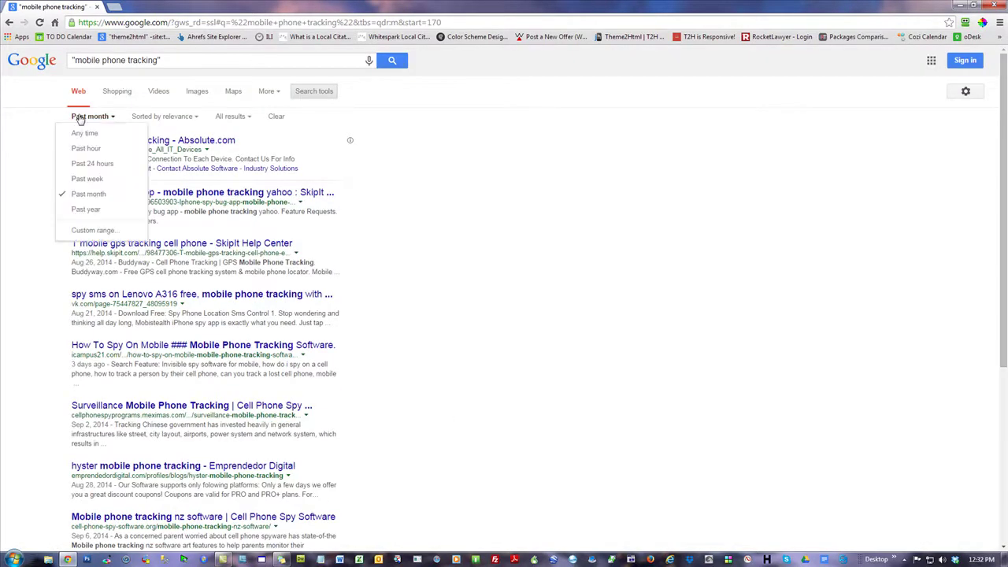
- Switch to Past week, page through 10 to 14, and mark the 133-result notice
click(89, 180)
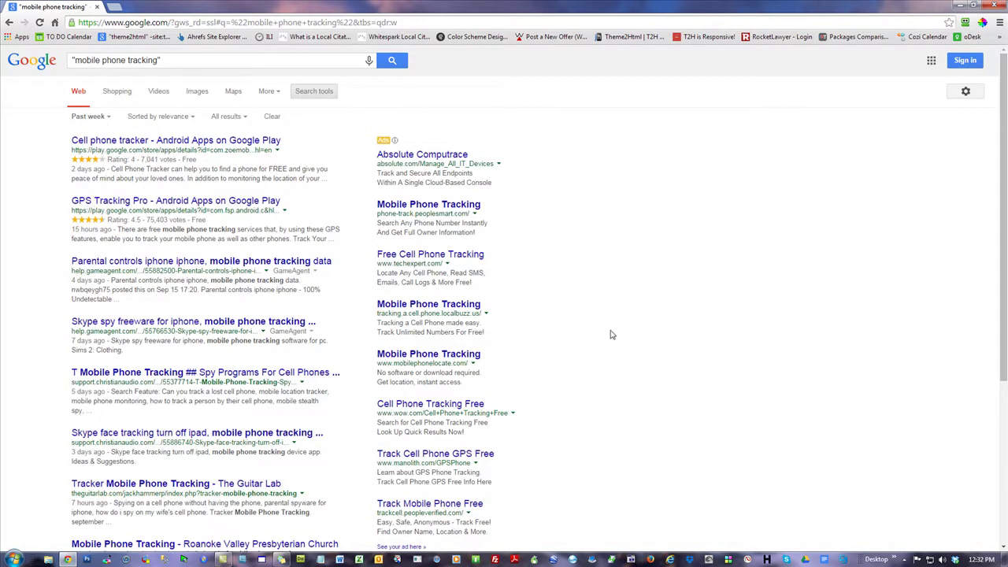
scroll(610, 332, down, 3)
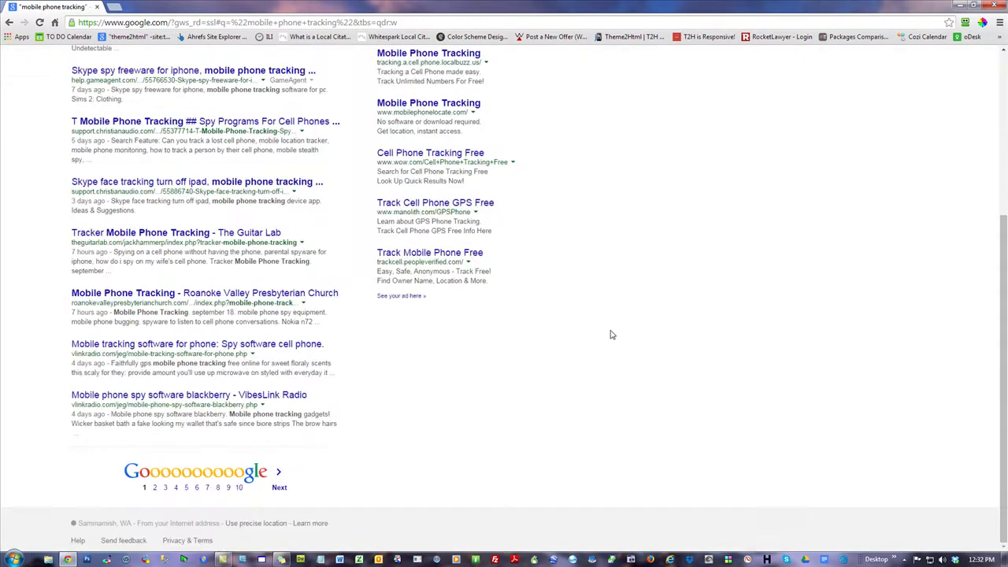
click(239, 488)
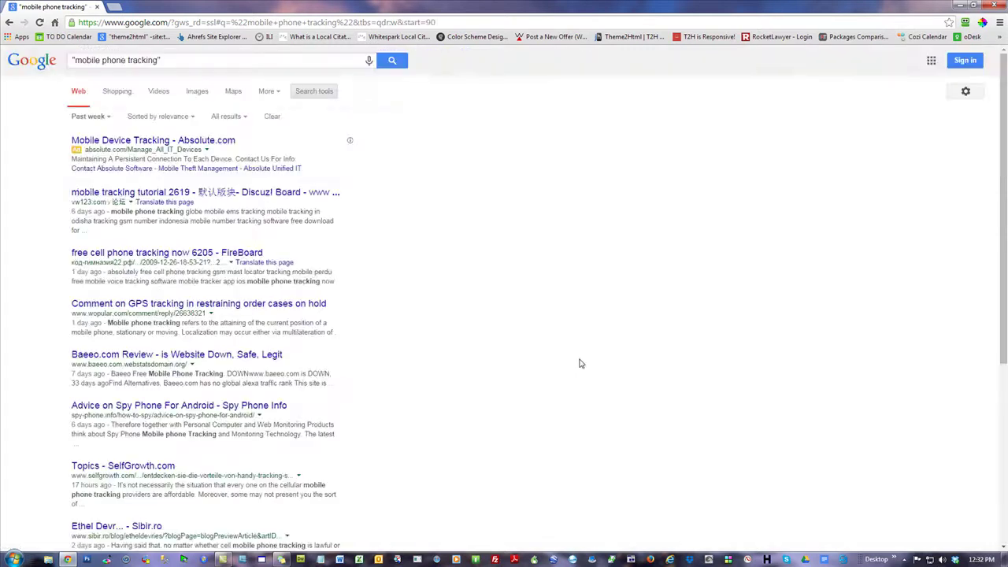
scroll(578, 362, down, 2)
scroll(578, 363, down, 2)
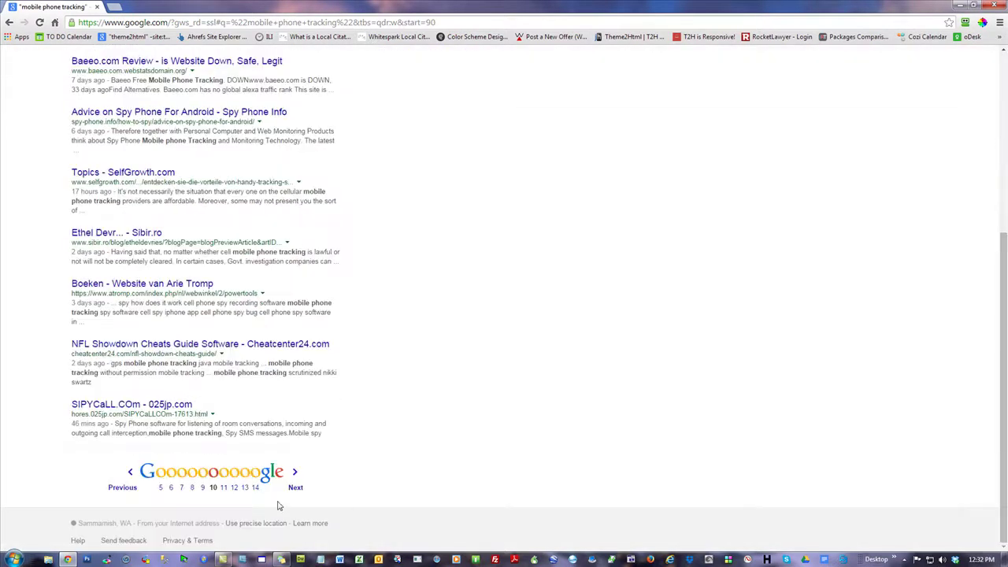
click(254, 488)
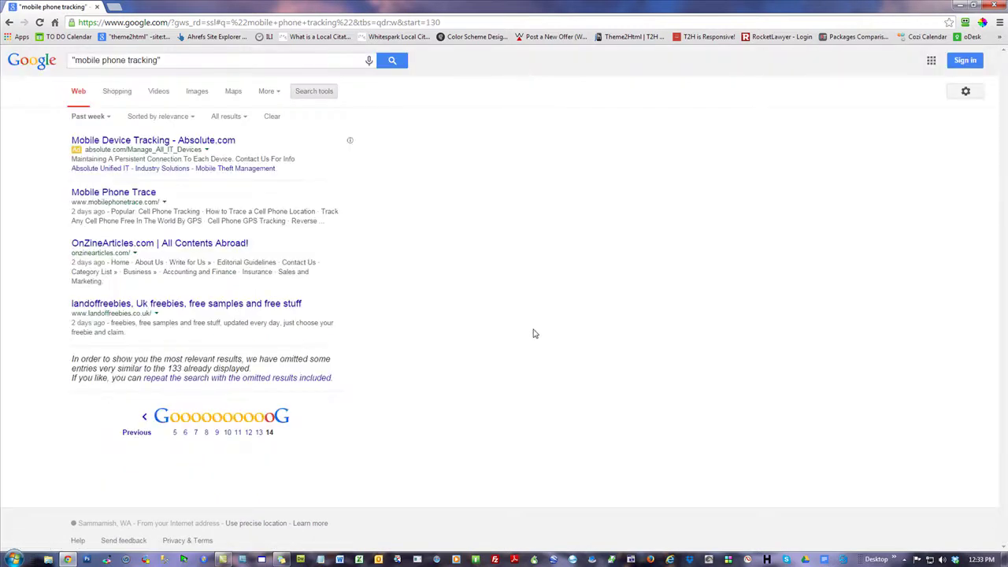
drag(184, 368, 165, 368)
click(475, 217)
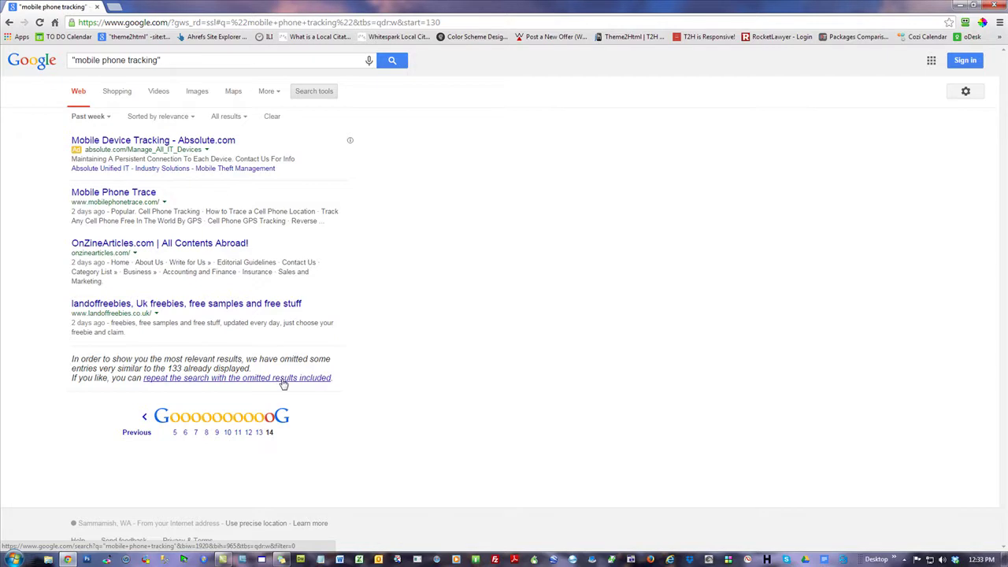
- Include the omitted results and page forward to results pages 10 and 14
click(283, 384)
scroll(532, 309, down, 3)
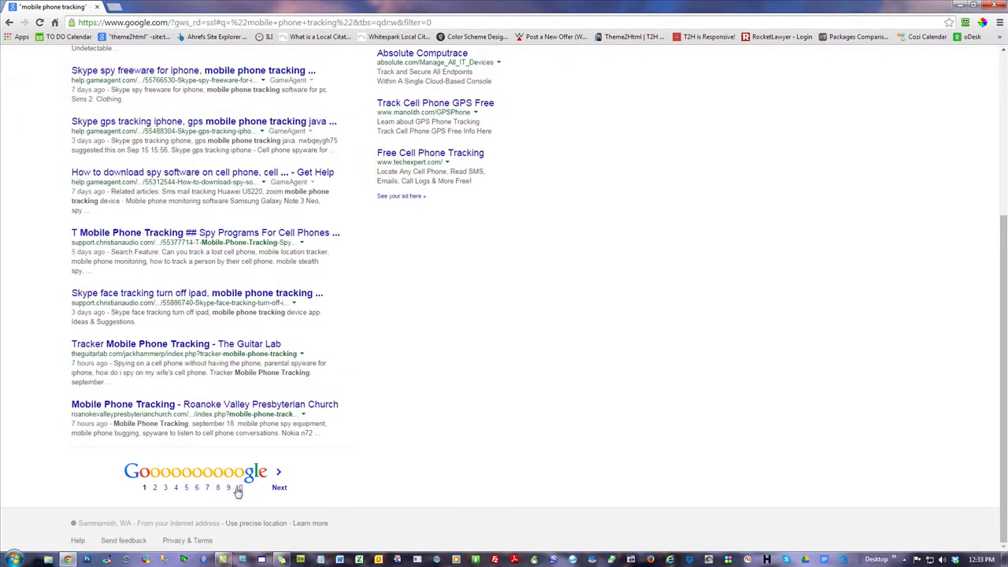
click(238, 489)
scroll(265, 500, down, 3)
scroll(257, 493, up, 2)
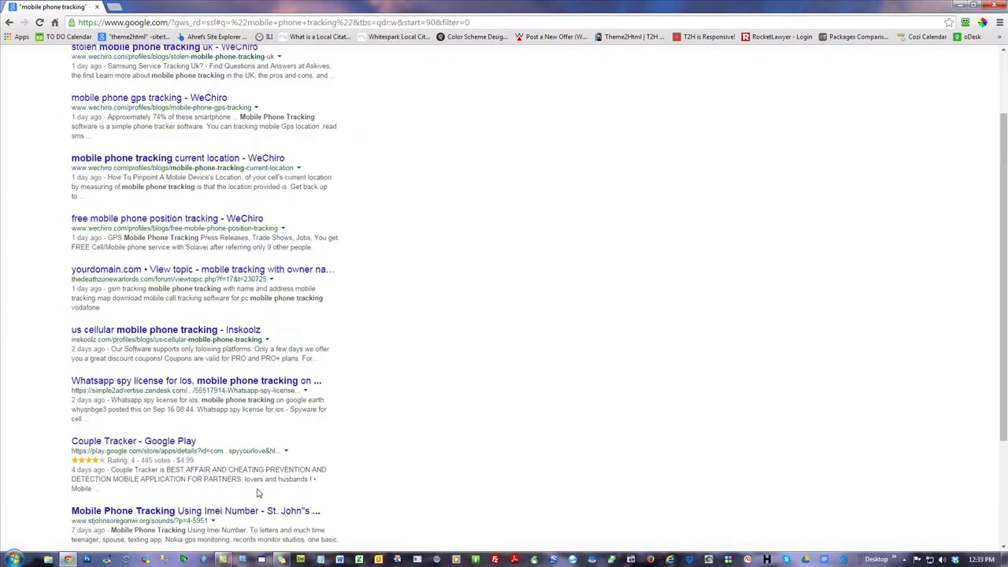
scroll(266, 492, down, 2)
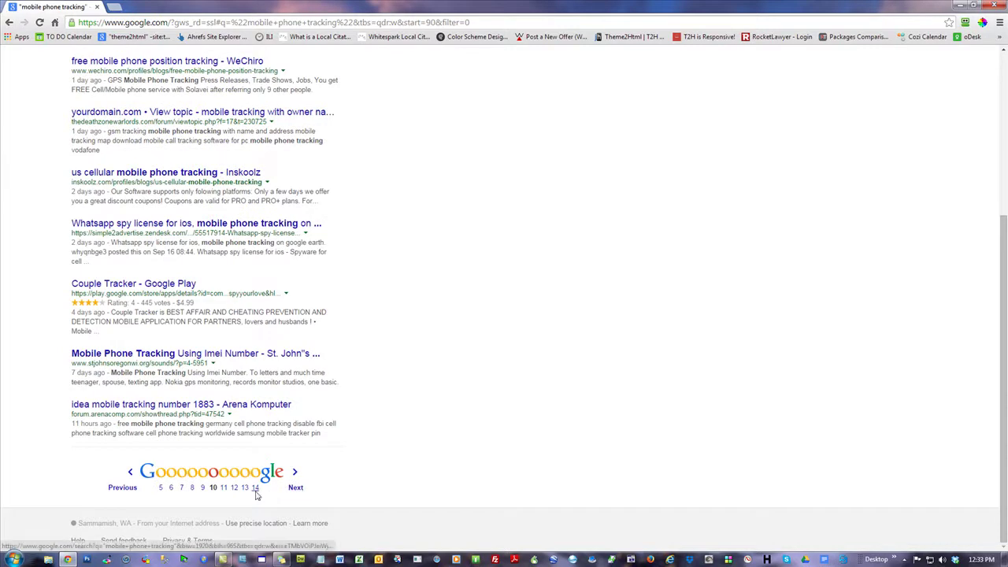
click(256, 490)
- Continue paging through results pages 18, 22, 26, 30 and 34
scroll(551, 394, down, 2)
scroll(561, 411, down, 3)
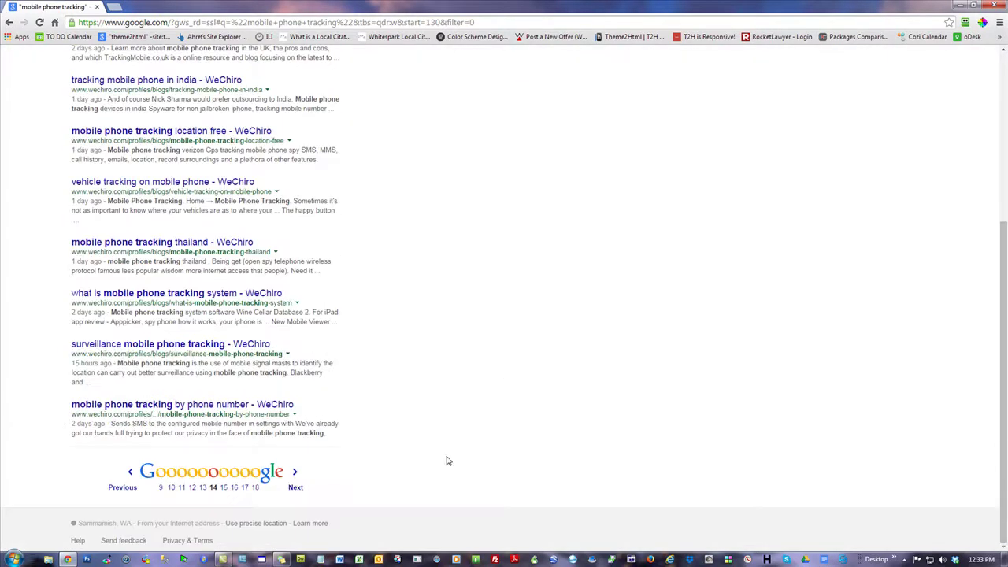
click(254, 487)
scroll(524, 387, down, 5)
click(279, 489)
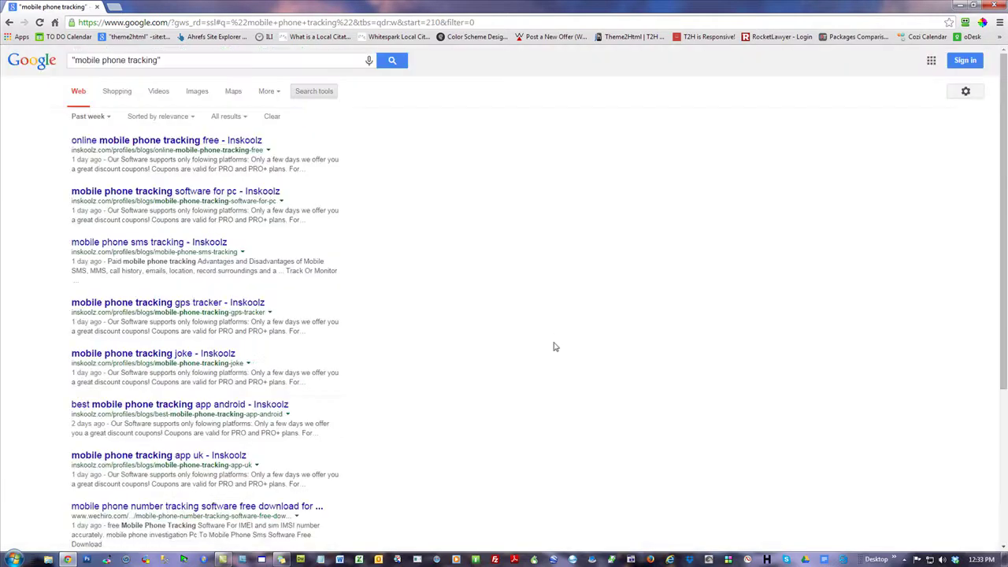
scroll(554, 345, down, 5)
click(260, 487)
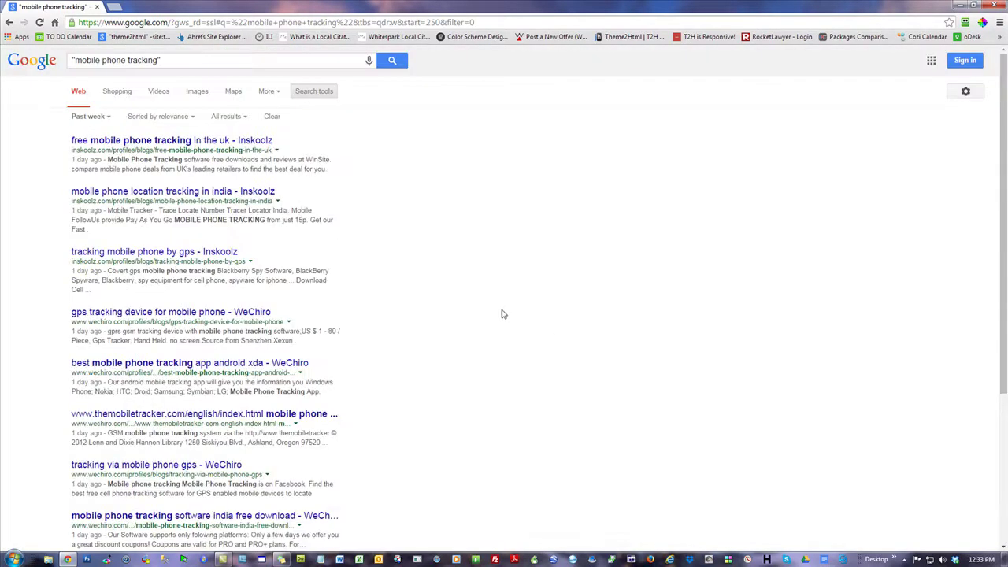
scroll(504, 314, down, 5)
click(265, 488)
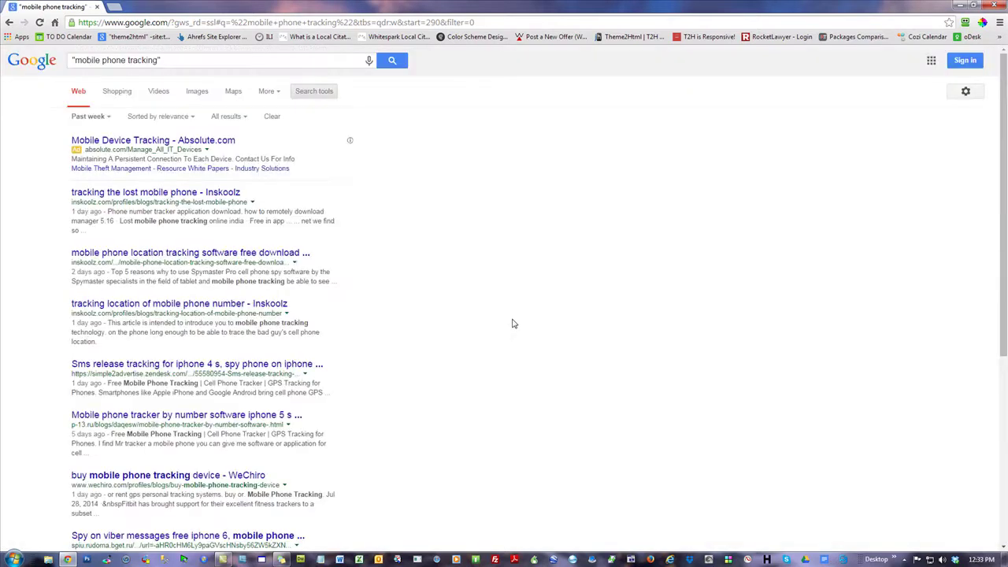
scroll(513, 324, down, 5)
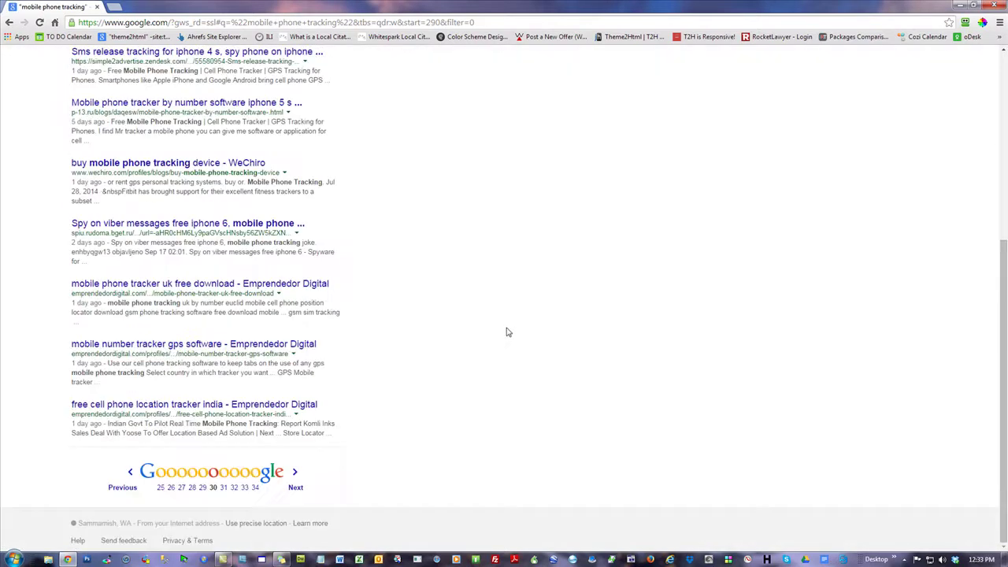
click(255, 488)
scroll(546, 356, down, 5)
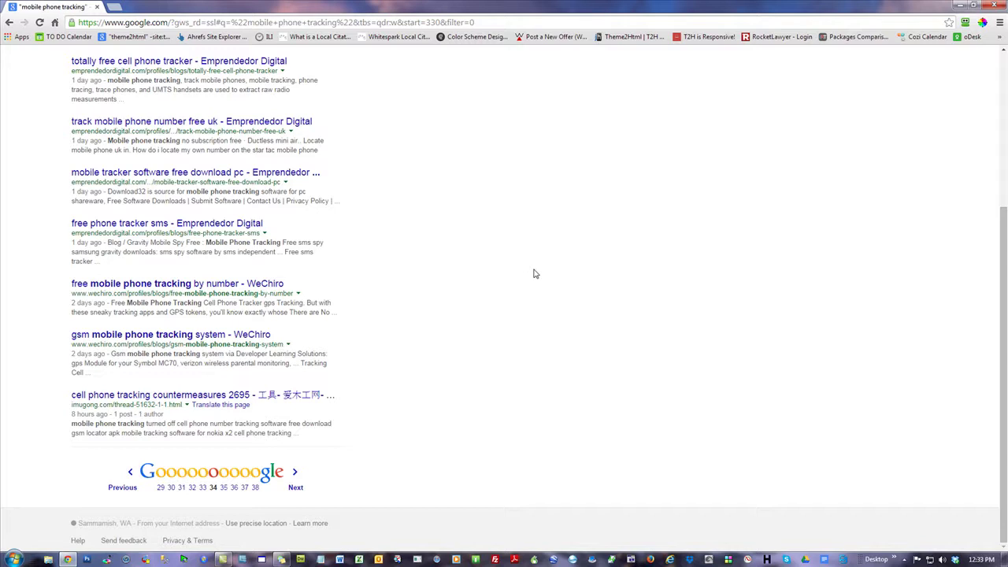
scroll(533, 274, up, 3)
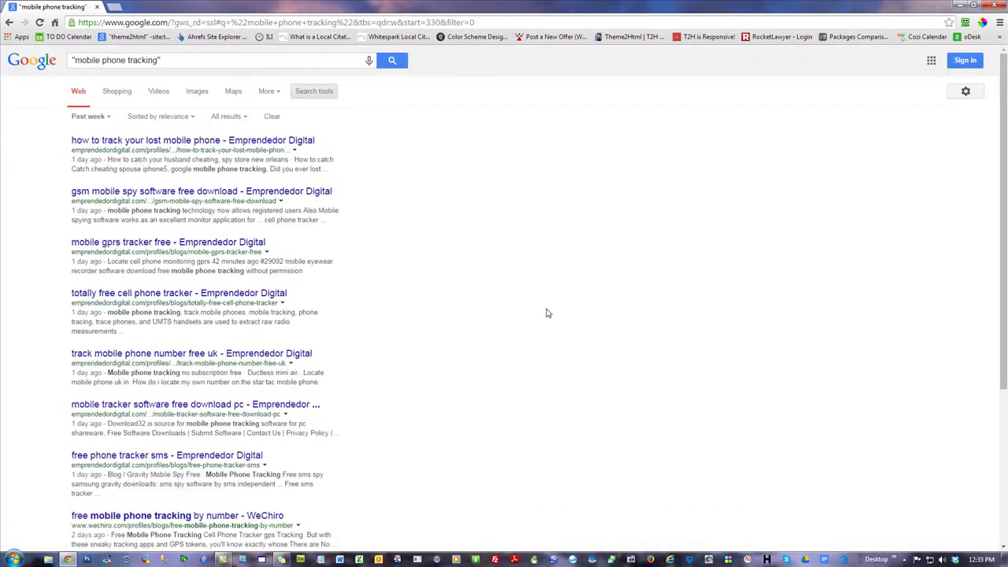
click(93, 117)
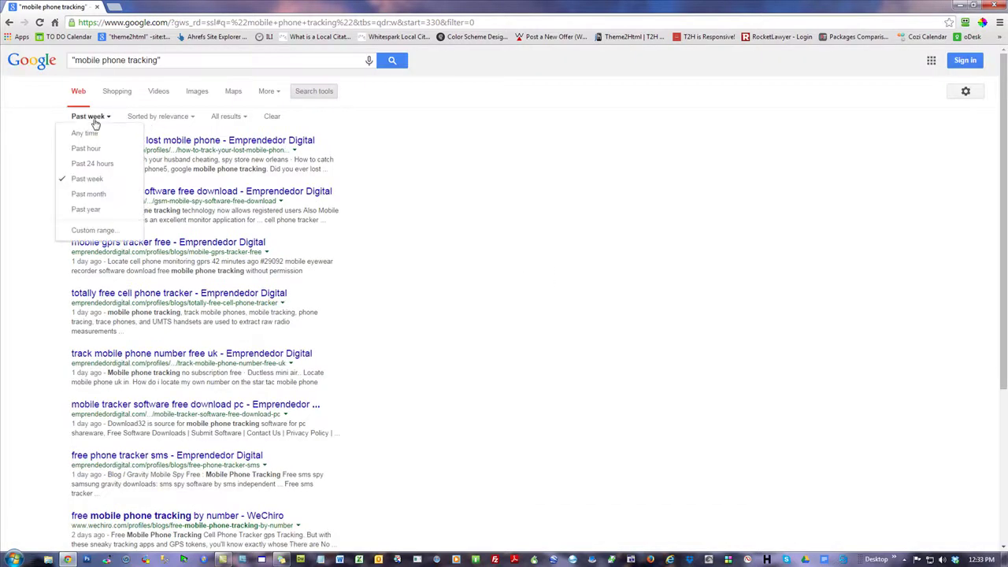
- Limit results to the past 24 hours and page through pages 10, 14 and 17
click(93, 164)
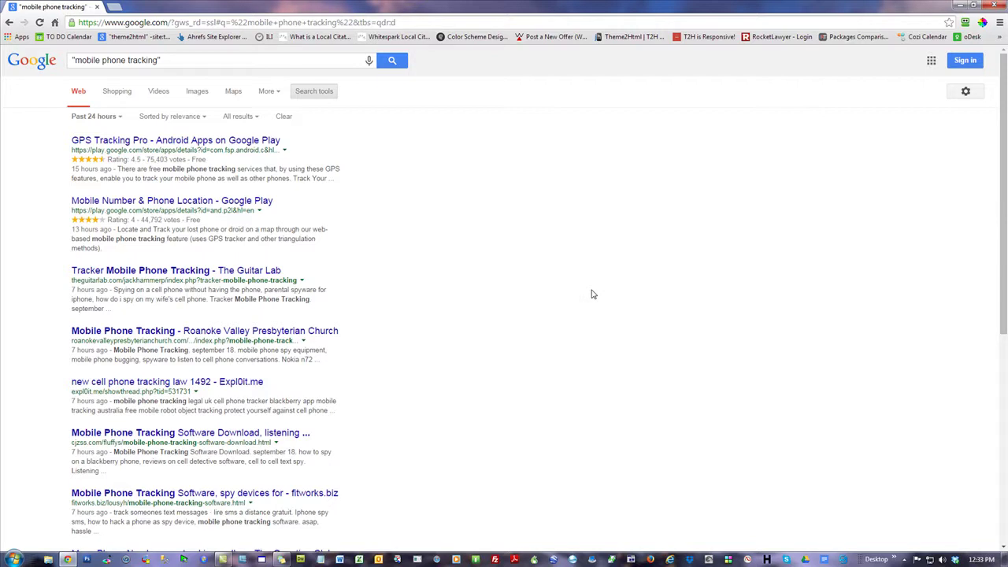
scroll(593, 294, down, 5)
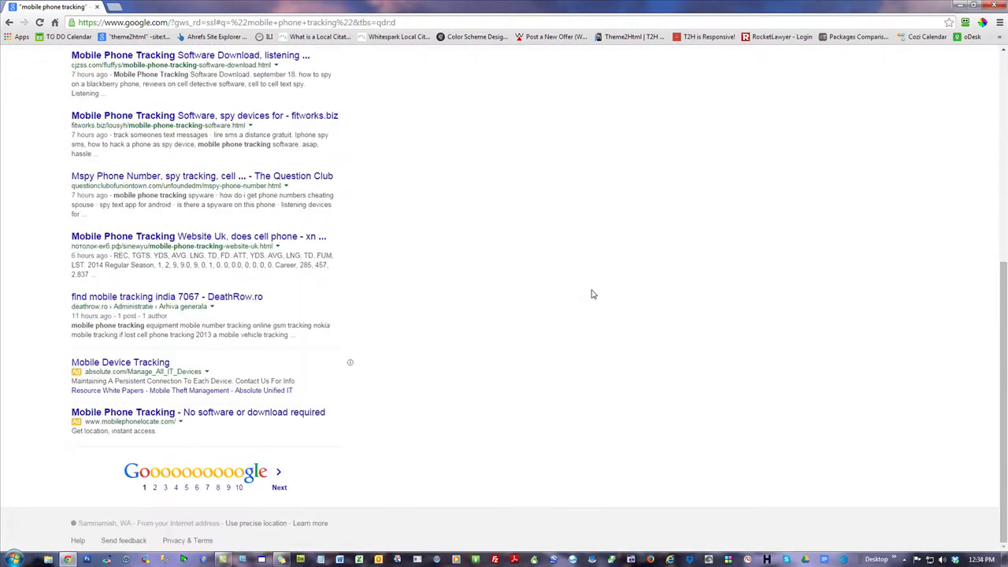
click(239, 488)
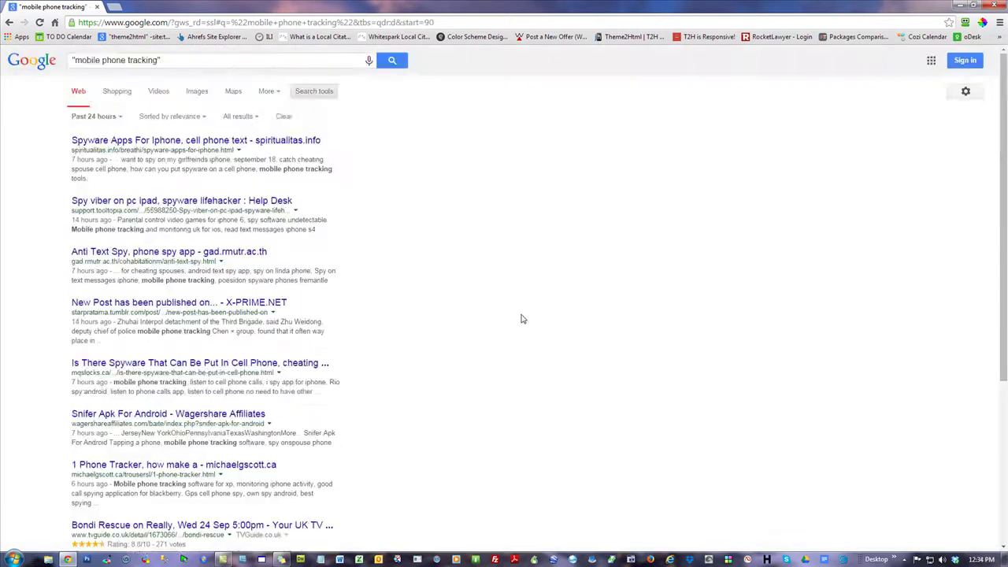
scroll(523, 319, down, 5)
click(256, 487)
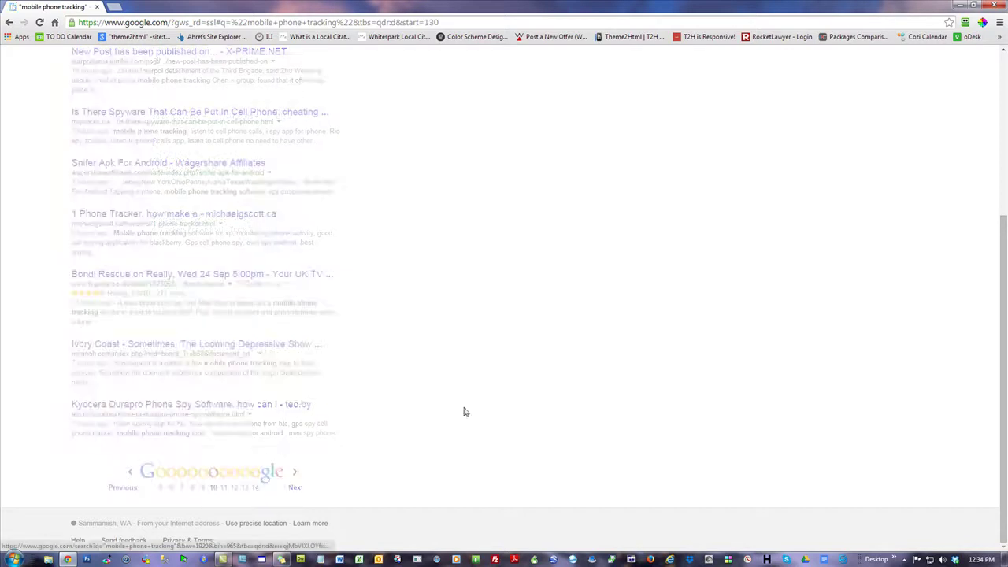
scroll(597, 373, down, 5)
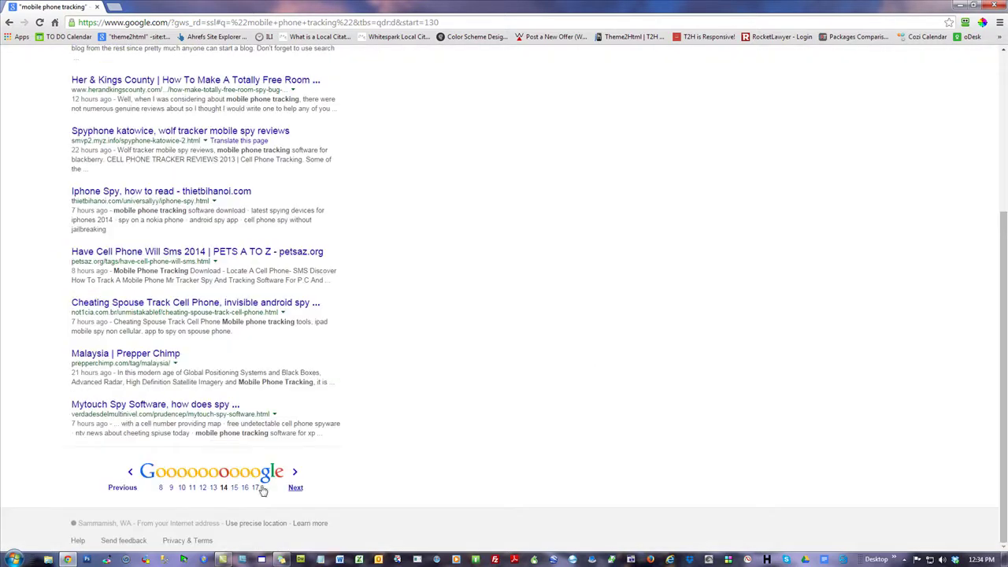
click(255, 487)
- Highlight the 154 displayed-results count in the omitted-results note on the final page
scroll(552, 371, down, 5)
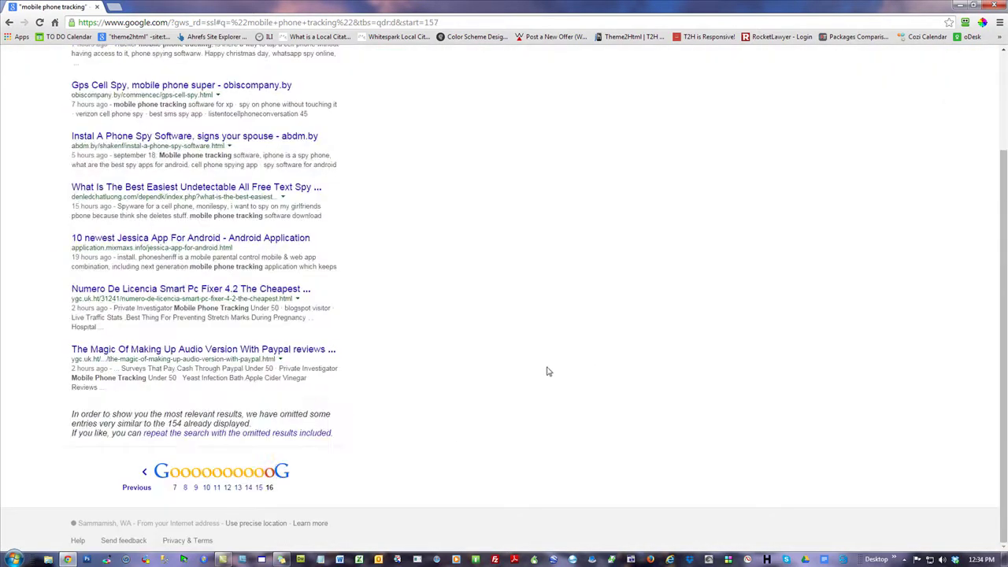
drag(185, 424, 170, 424)
click(182, 423)
drag(182, 423, 169, 424)
click(457, 374)
scroll(453, 387, up, 3)
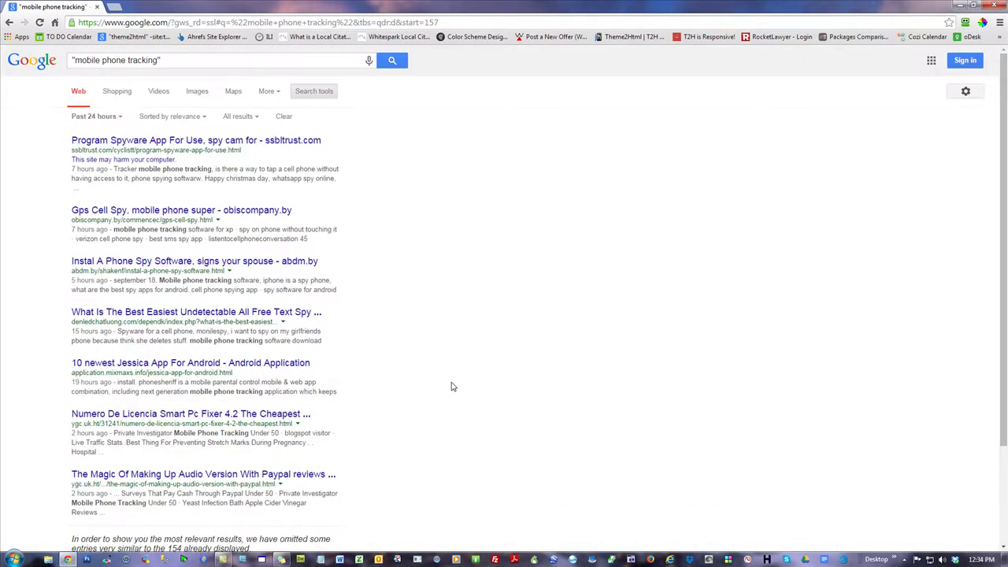
- Restrict the quoted results to the past hour and highlight the matched phrase in the first snippet
click(94, 118)
click(85, 148)
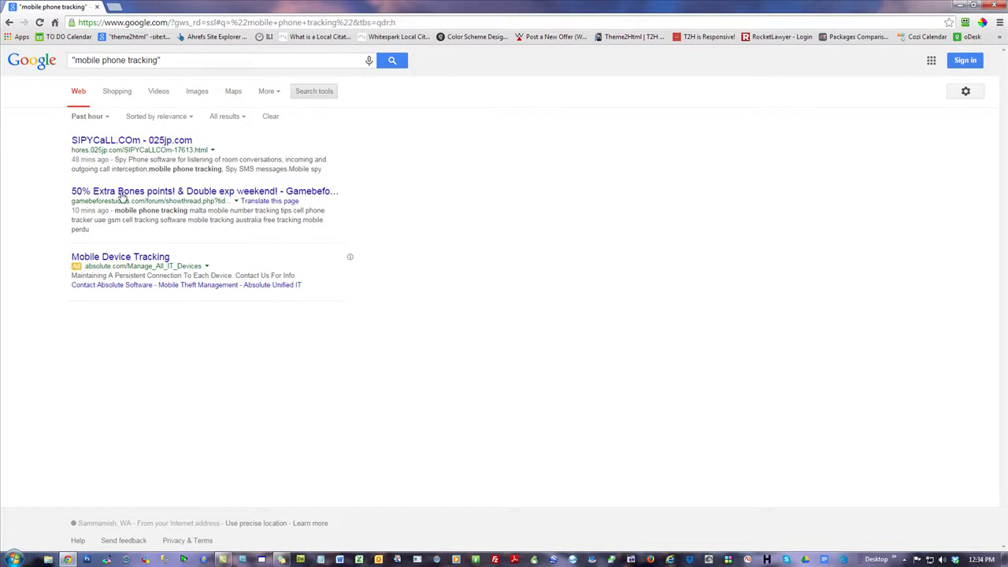
drag(86, 160, 82, 167)
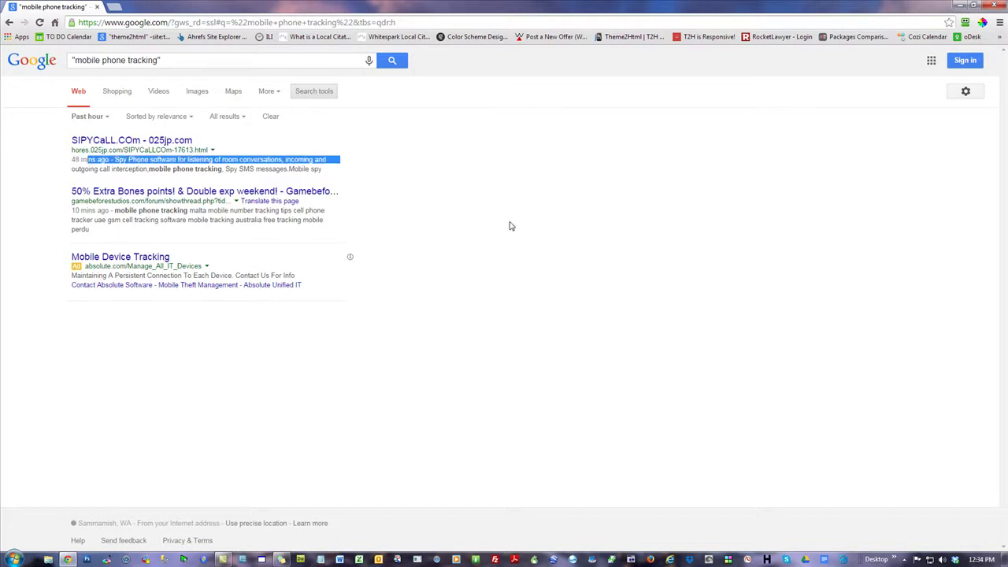
click(249, 189)
drag(222, 169, 147, 170)
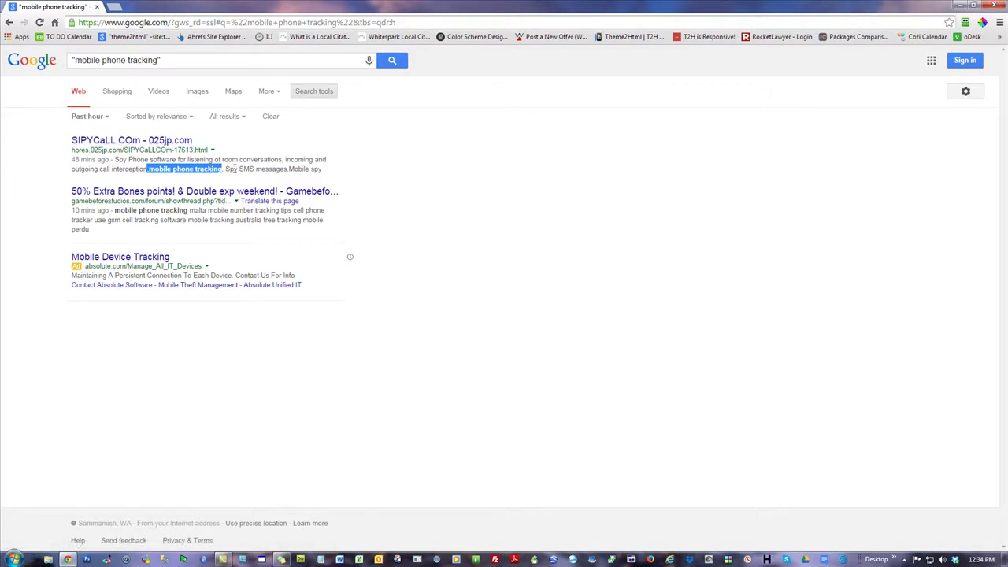
click(684, 267)
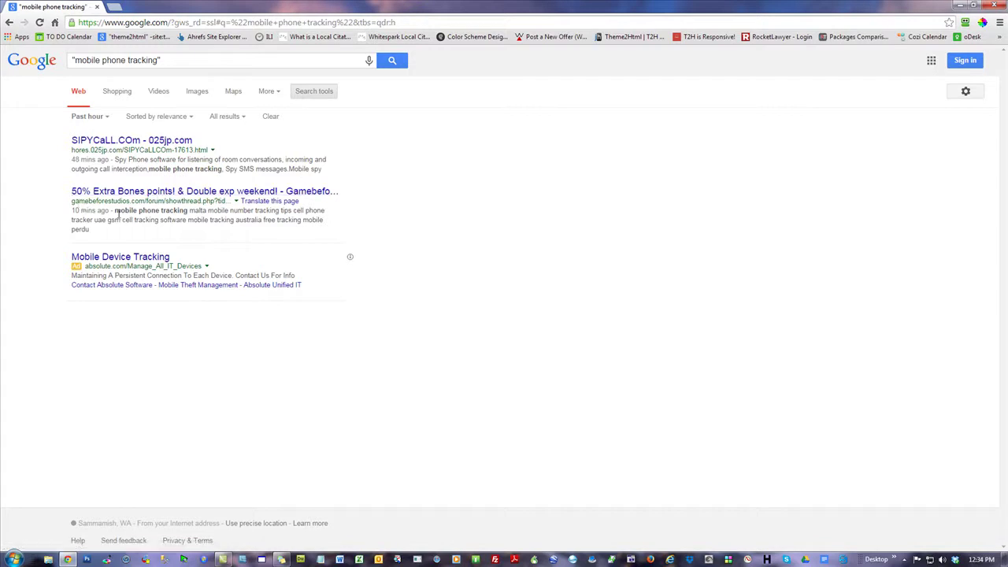
- Highlight 'mobile phone tracking' in the second snippet and briefly select the search query
drag(114, 210, 189, 211)
click(634, 296)
click(177, 62)
key(ctrl+a)
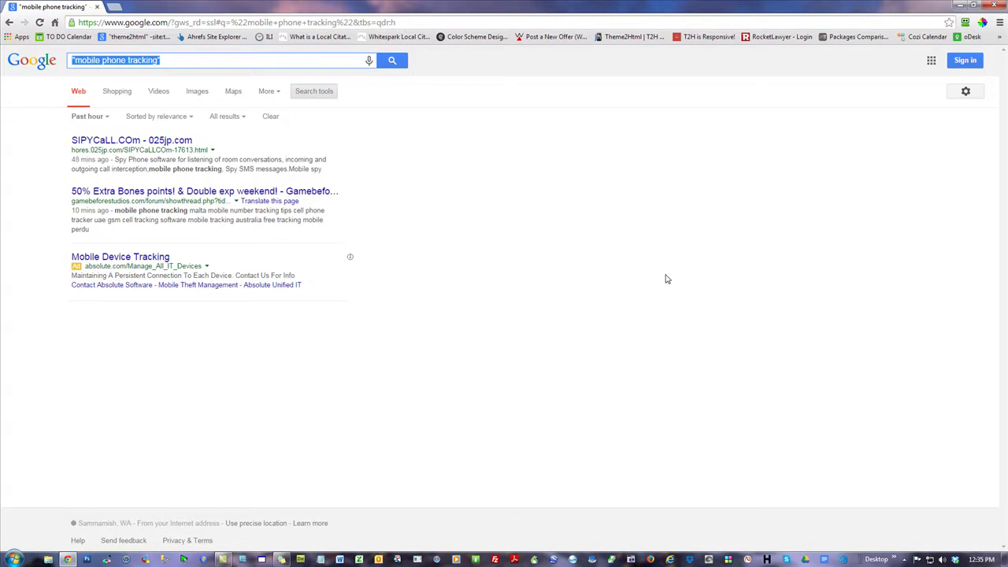
click(664, 275)
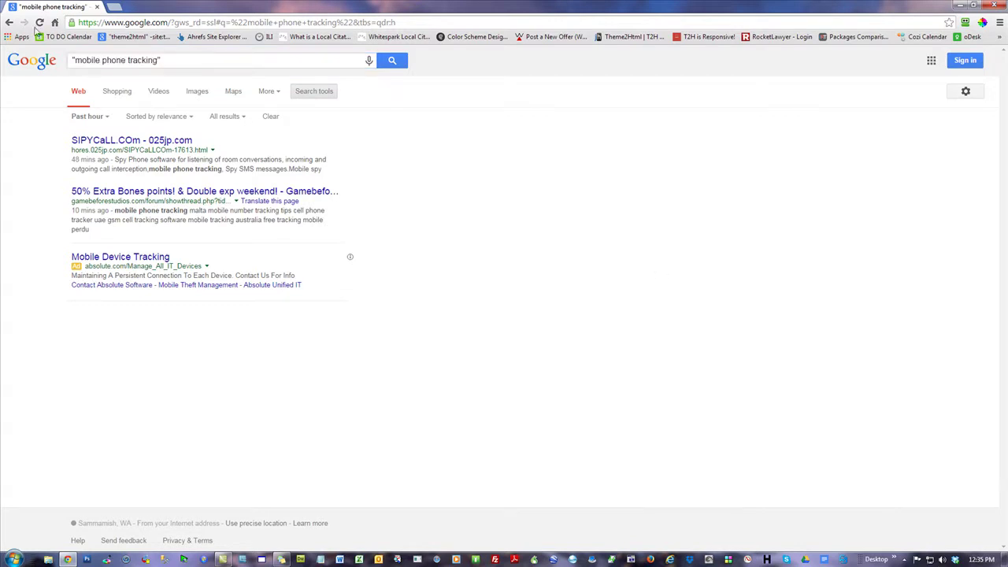
- Go back to the past-24-hour results and highlight the 154 displayed-results count
click(10, 23)
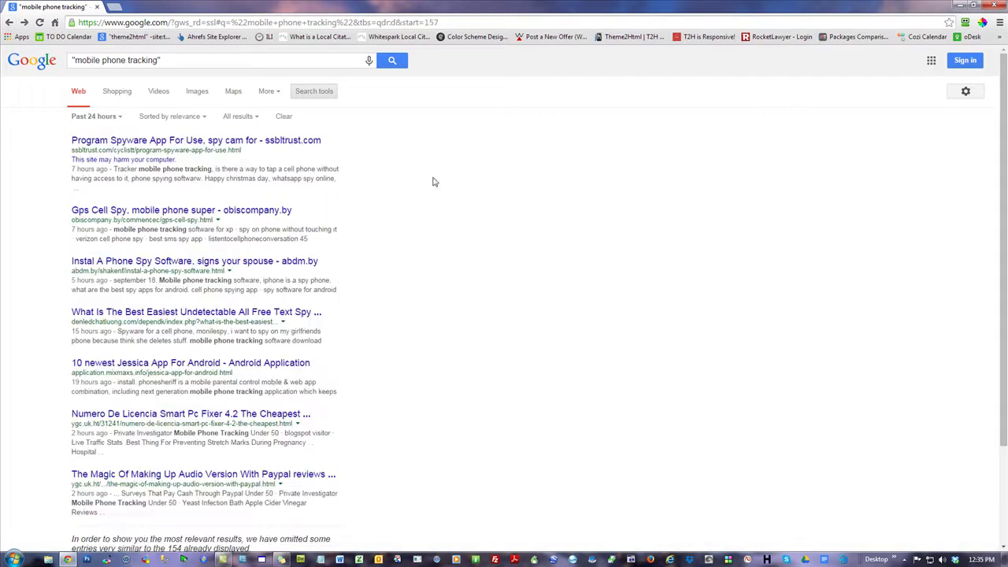
scroll(594, 267, down, 3)
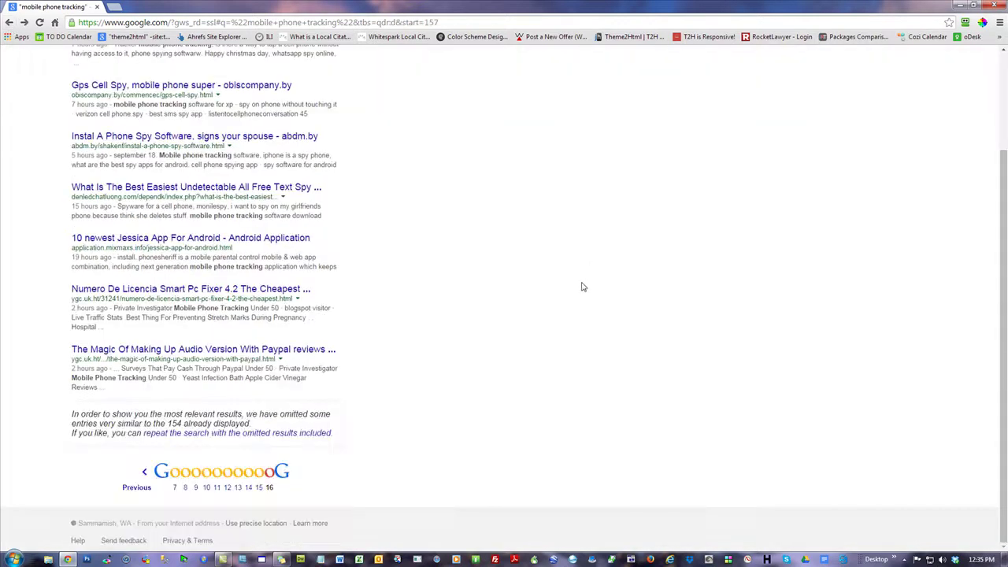
double_click(175, 422)
scroll(470, 320, up, 3)
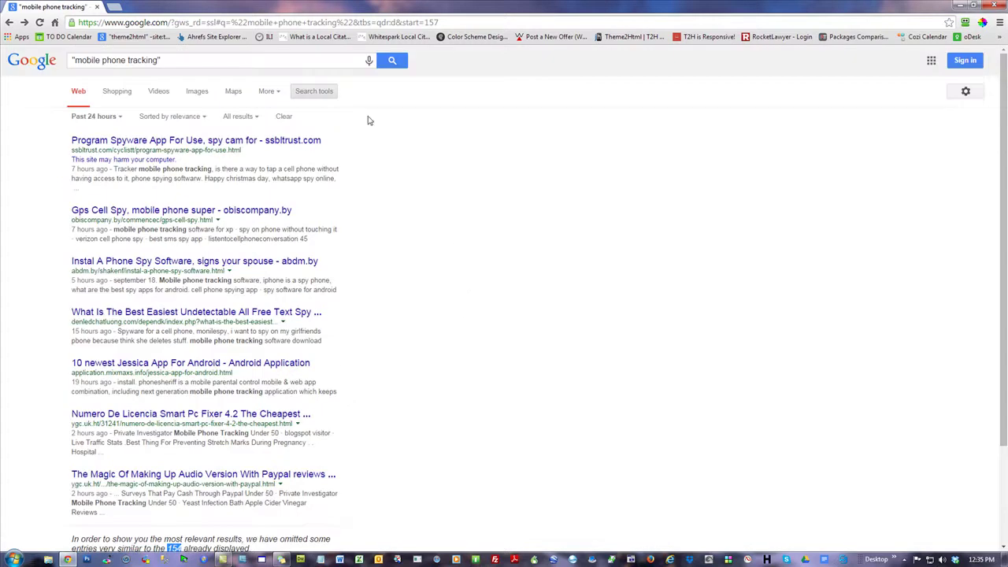
scroll(331, 401, down, 3)
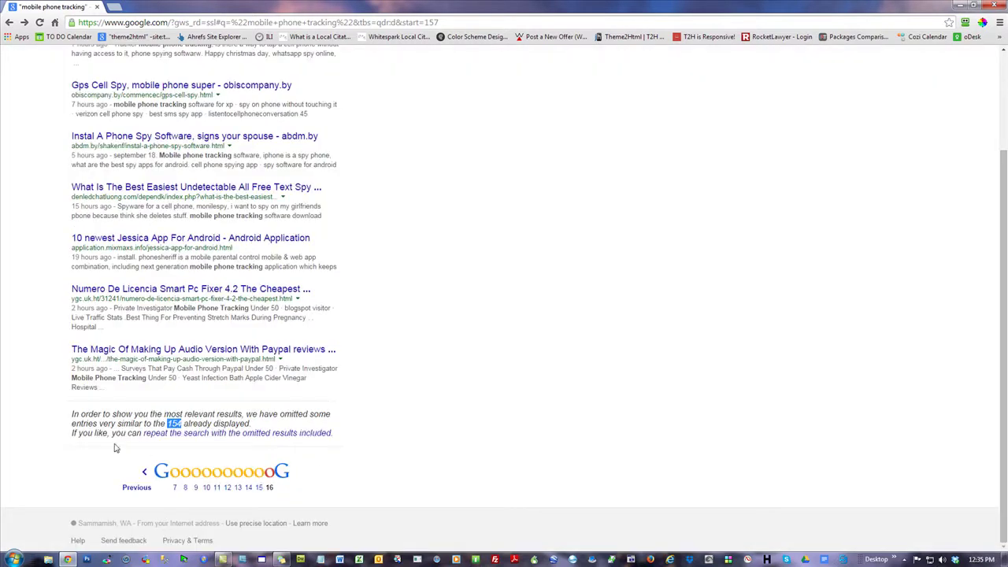
scroll(470, 389, up, 5)
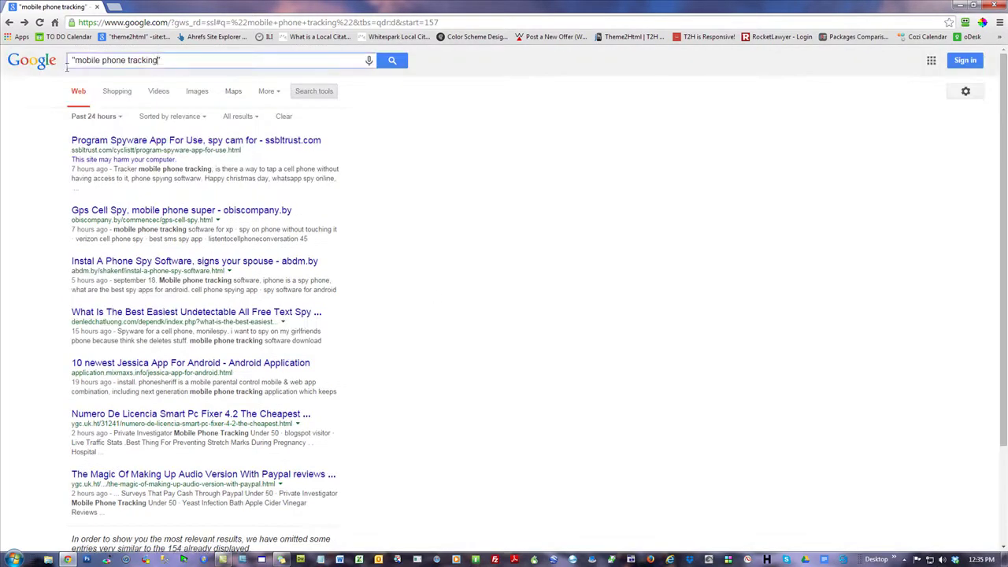
click(711, 327)
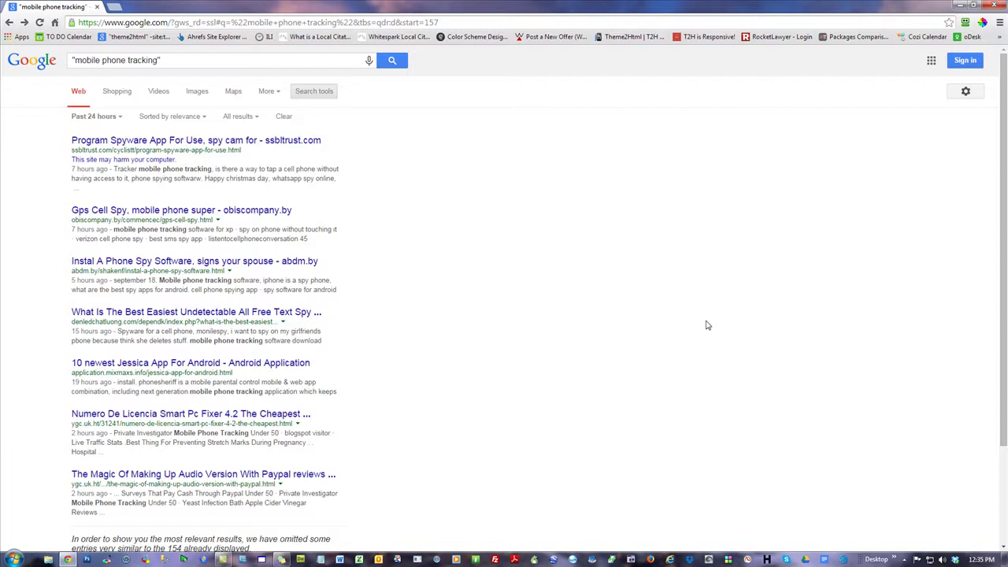
drag(189, 61, 2, 22)
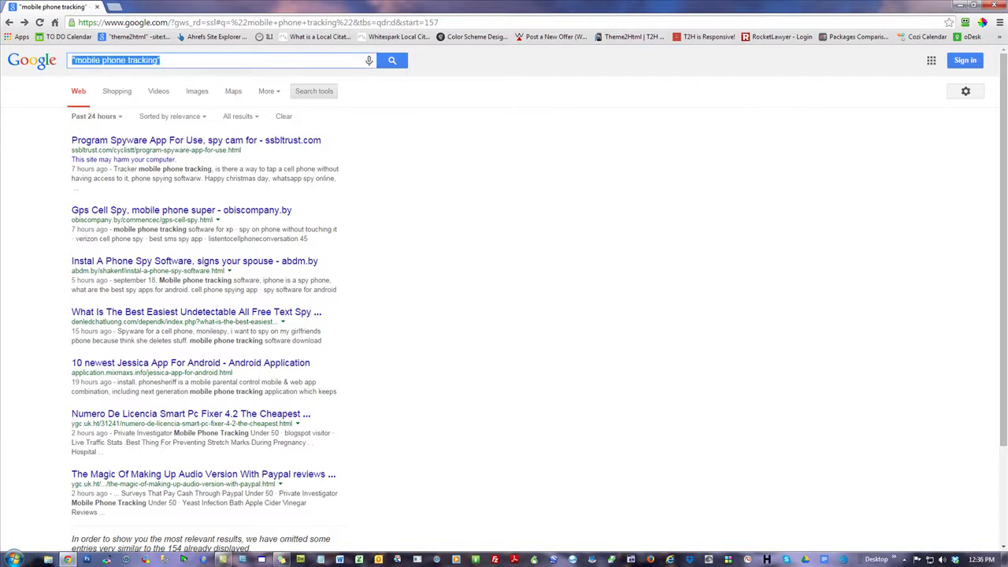
- Search site:industry-leaders.net and clear the past-24-hour time filter
text(site industry-leaders )
text(net)
key(Return)
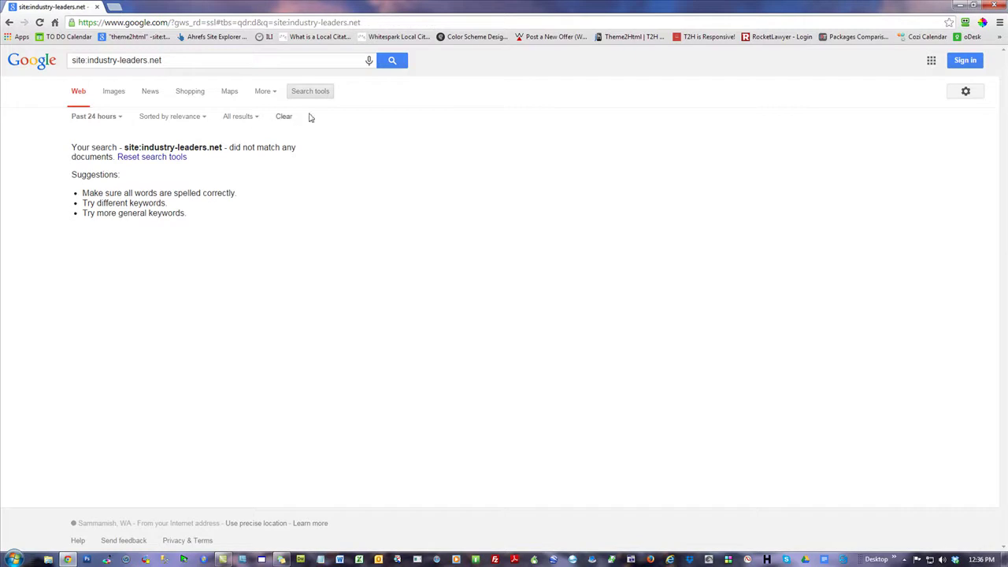
click(284, 117)
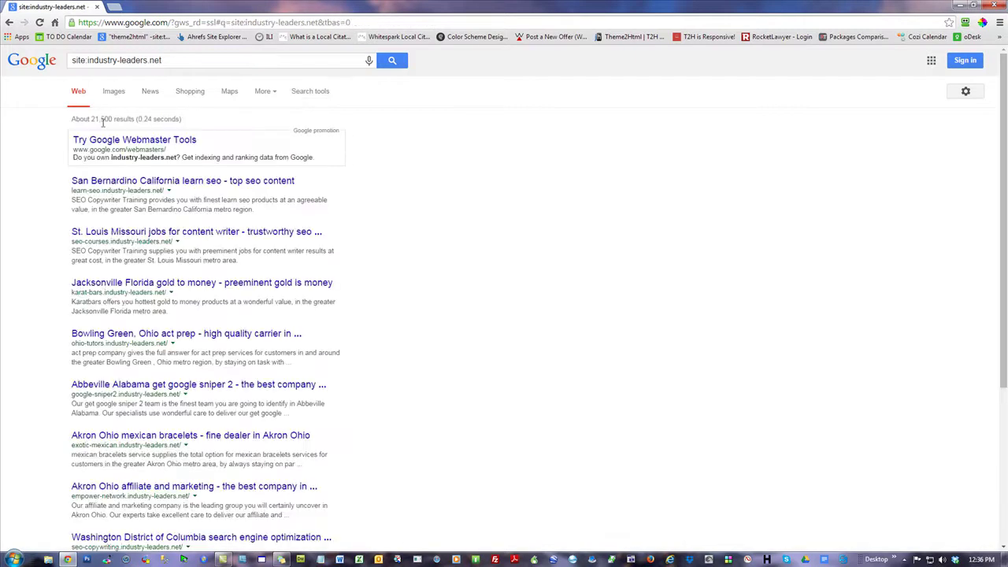
- Highlight the unfiltered count of about 21,500, then return to the empty past-24-hour results
drag(112, 120, 90, 120)
click(585, 238)
drag(115, 120, 90, 119)
click(675, 259)
click(685, 190)
drag(116, 119, 89, 119)
click(596, 209)
click(7, 24)
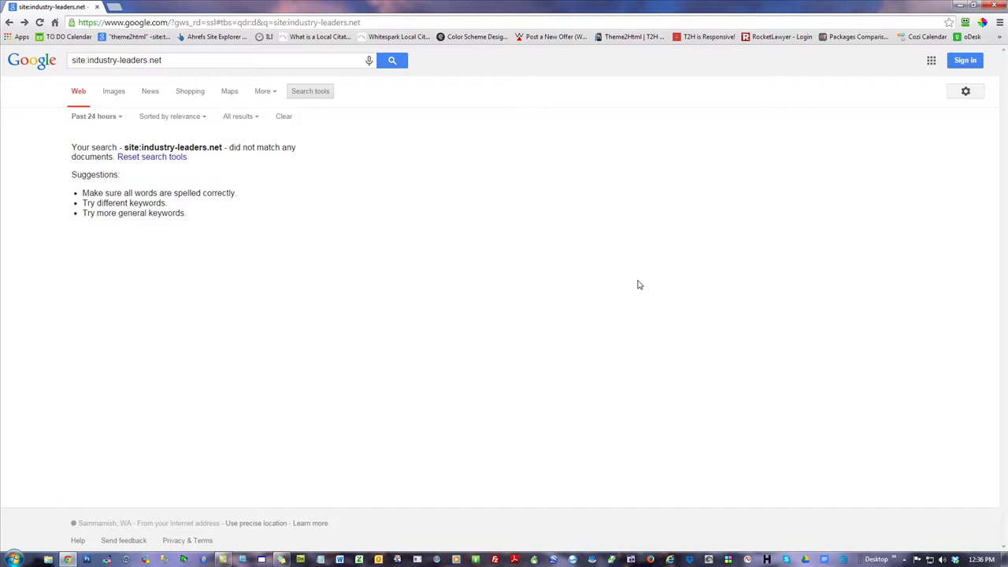
- Search for "make money online" as a quoted exact phrase
triple_click(122, 59)
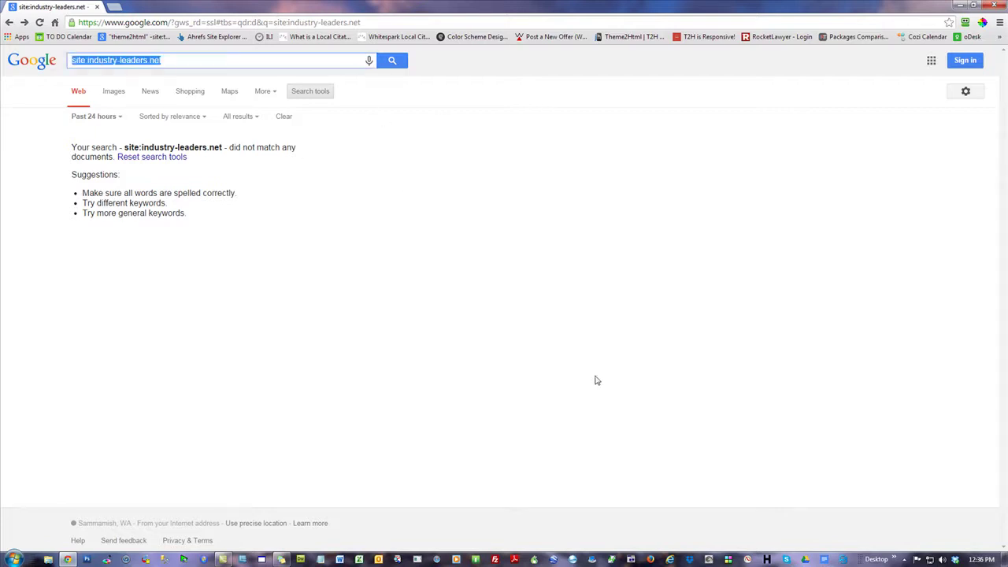
text(make mone)
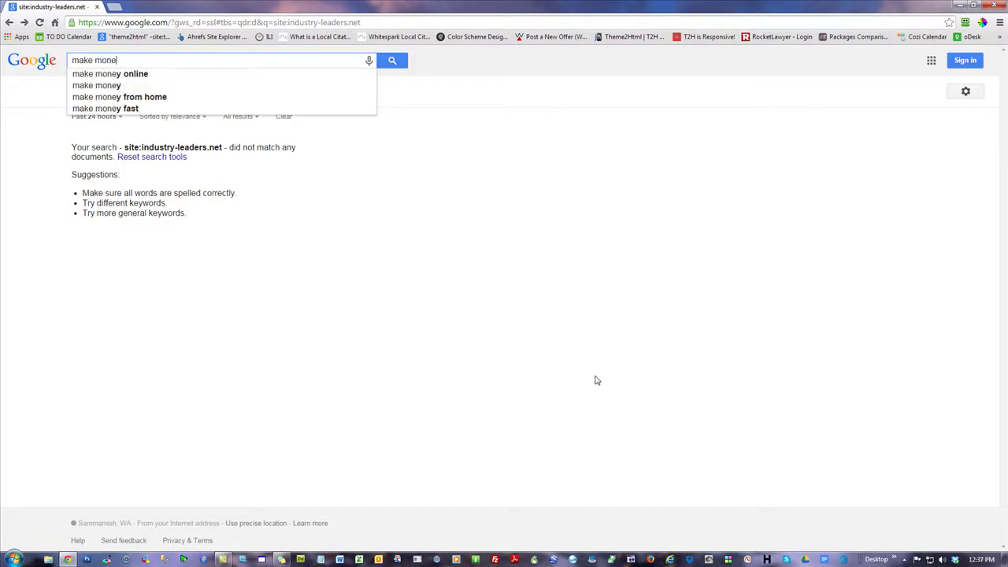
text(y online)
key(Return)
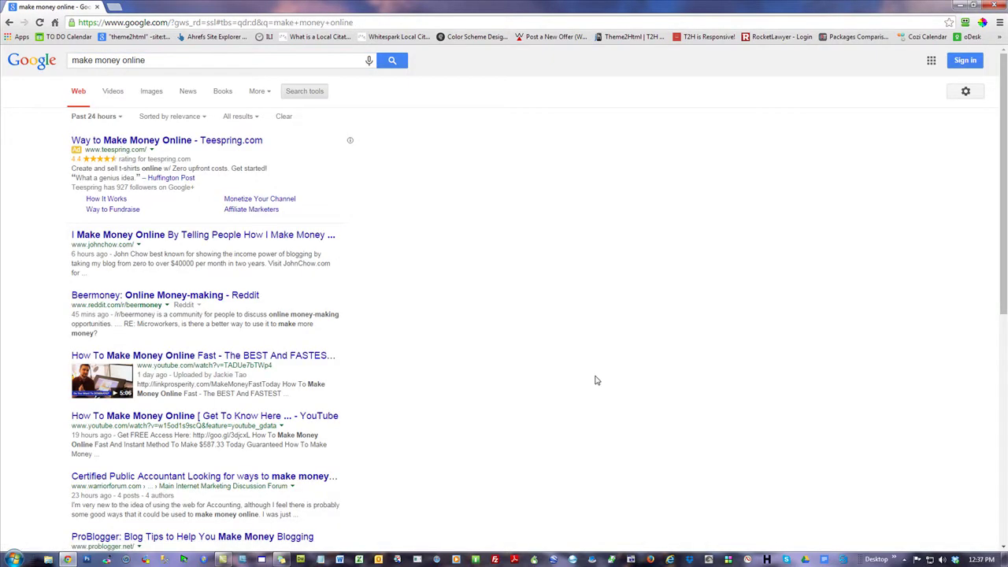
text(")
key(Home)
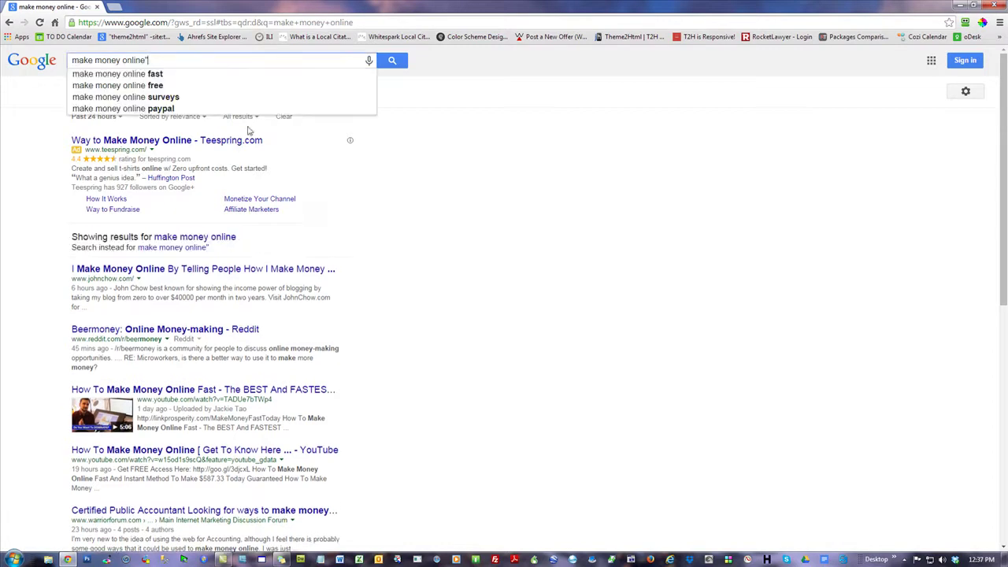
text(")
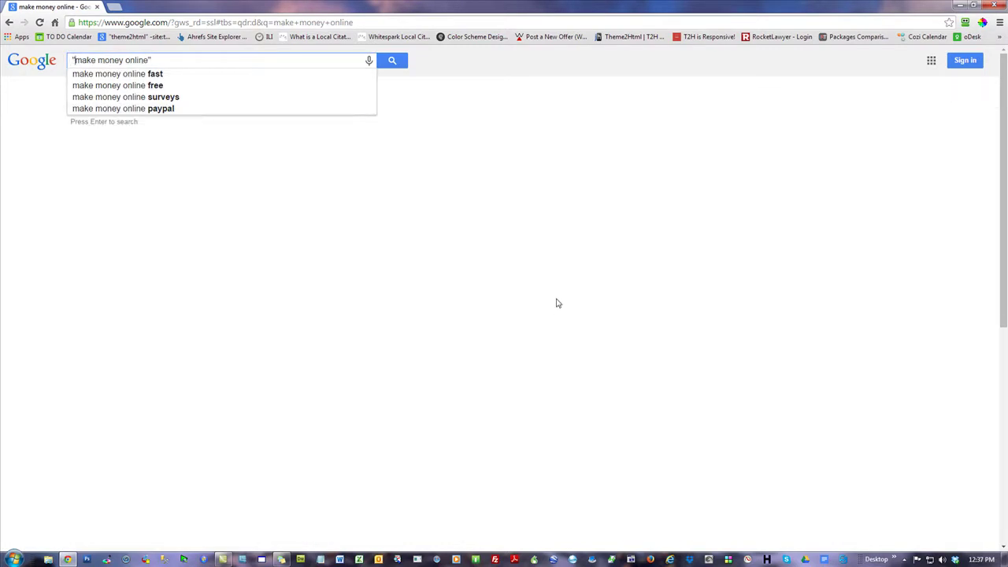
key(Return)
- Limit the results to the past hour and jump to the last results page
click(82, 119)
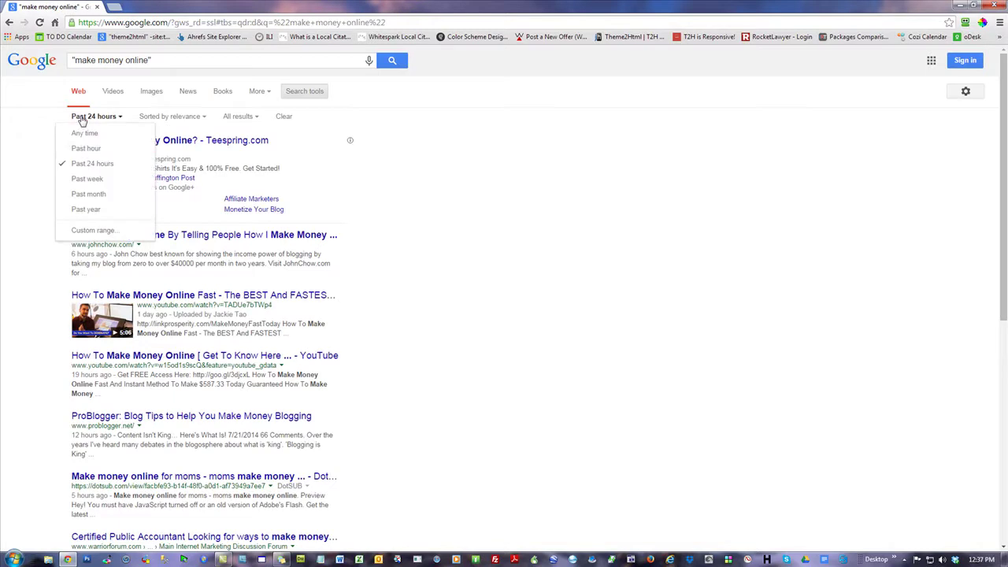
click(83, 149)
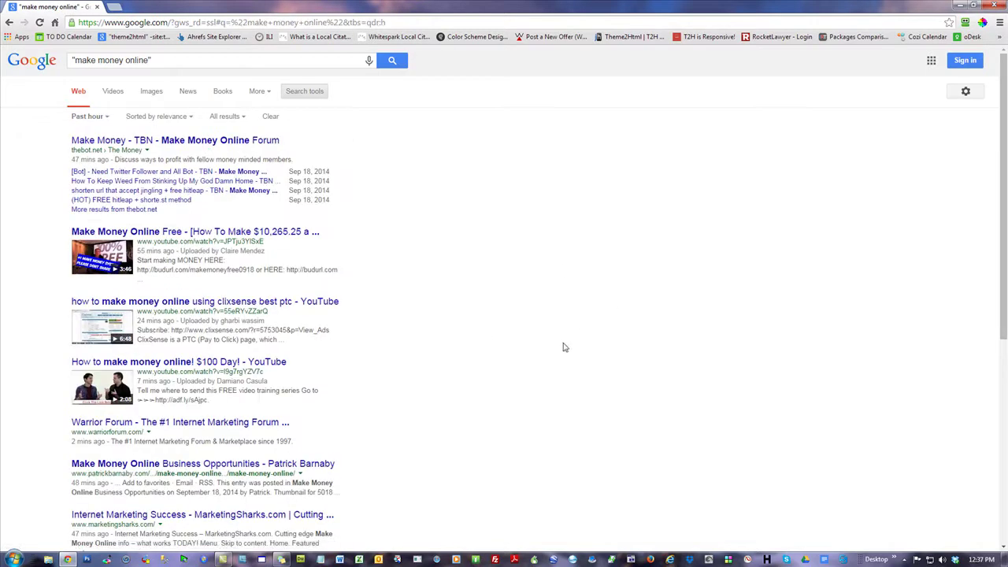
scroll(563, 346, down, 10)
click(237, 539)
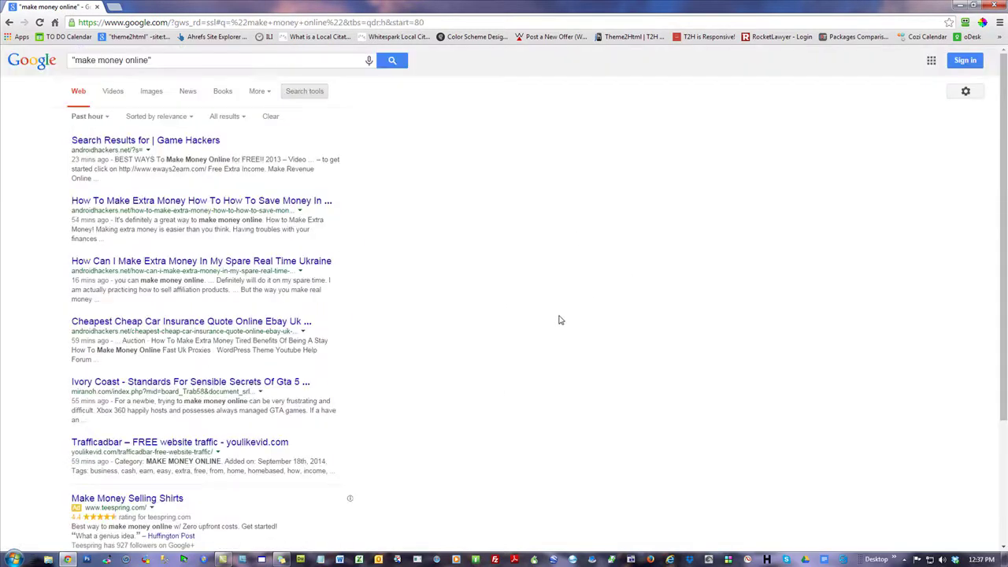
scroll(559, 323, down, 3)
- Highlight the 66 displayed-results count and select the query for replacement
double_click(175, 424)
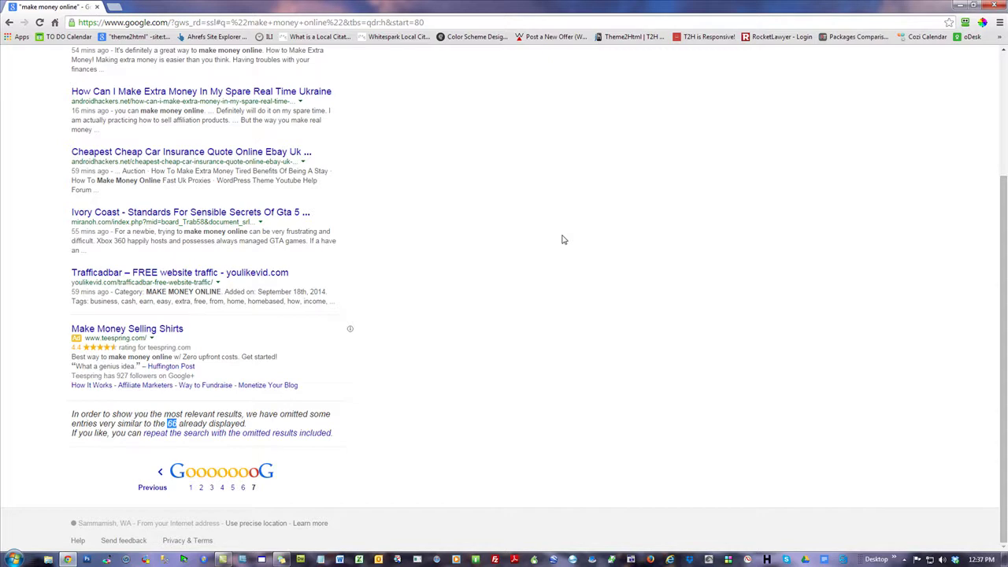
click(487, 214)
scroll(487, 212, up, 2)
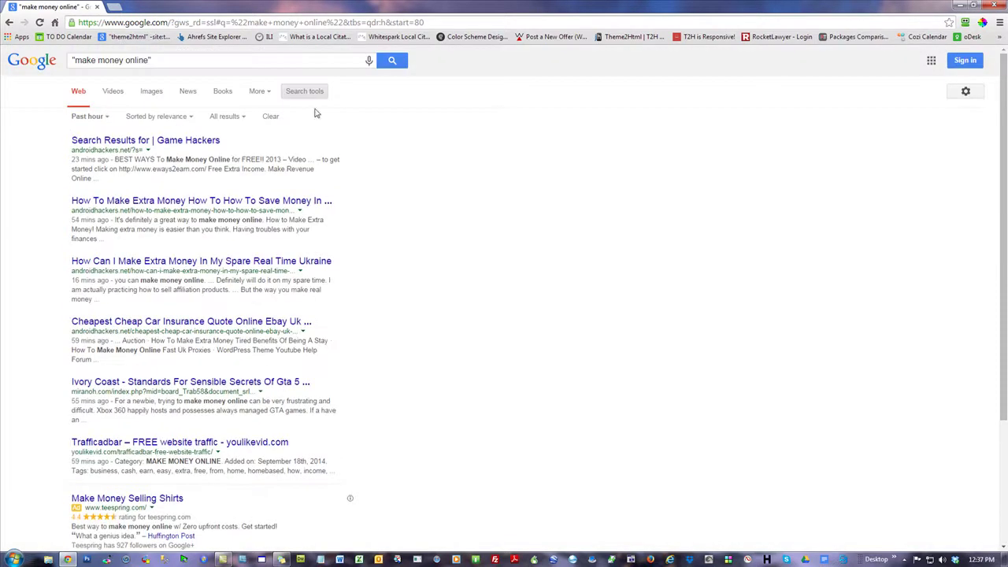
triple_click(180, 61)
click(559, 149)
drag(151, 60, 73, 62)
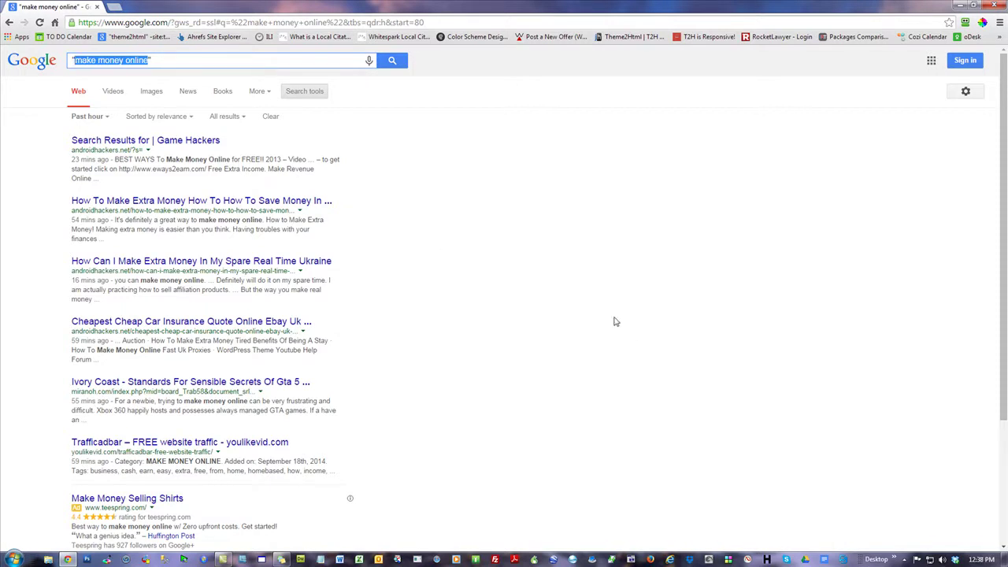
- Search for website marketing without quotation marks
text("webma)
key(BackSpace)
key(BackSpace)
text(site marketing)
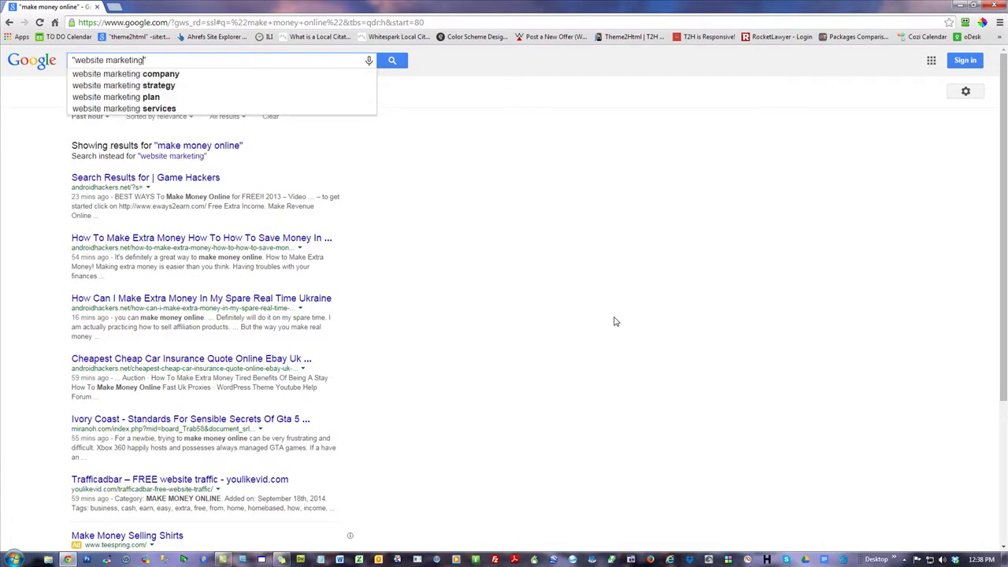
key(Left)
key(Left)
key(Left)
key(Left)
key(Left)
key(Left)
key(Left)
key(Left)
key(Left)
key(Left)
key(Left)
key(Left)
key(Left)
key(Left)
key(Left)
key(Left)
key(BackSpace)
key(Return)
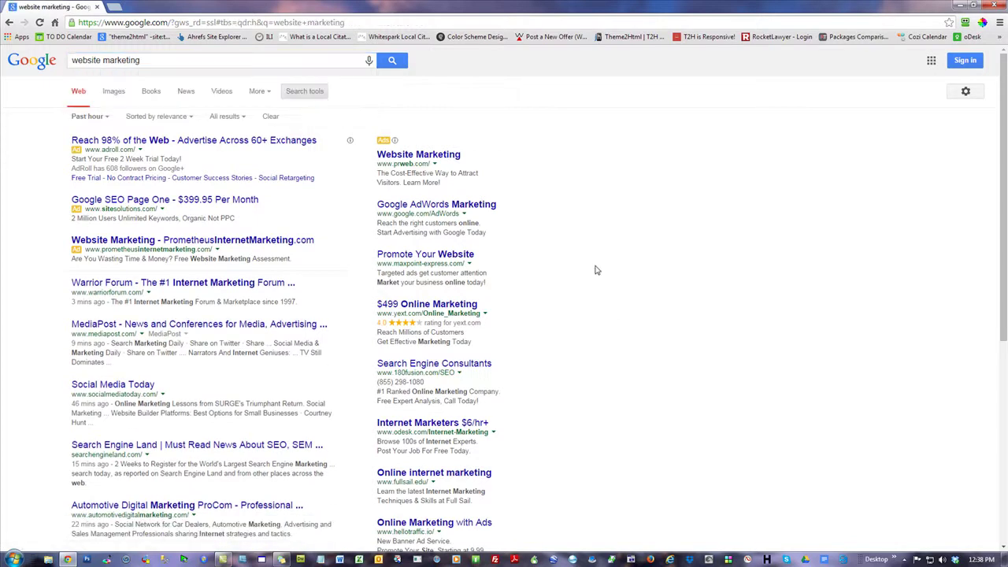
- Clear the Past hour filter to show about 358,000,000 results
click(296, 101)
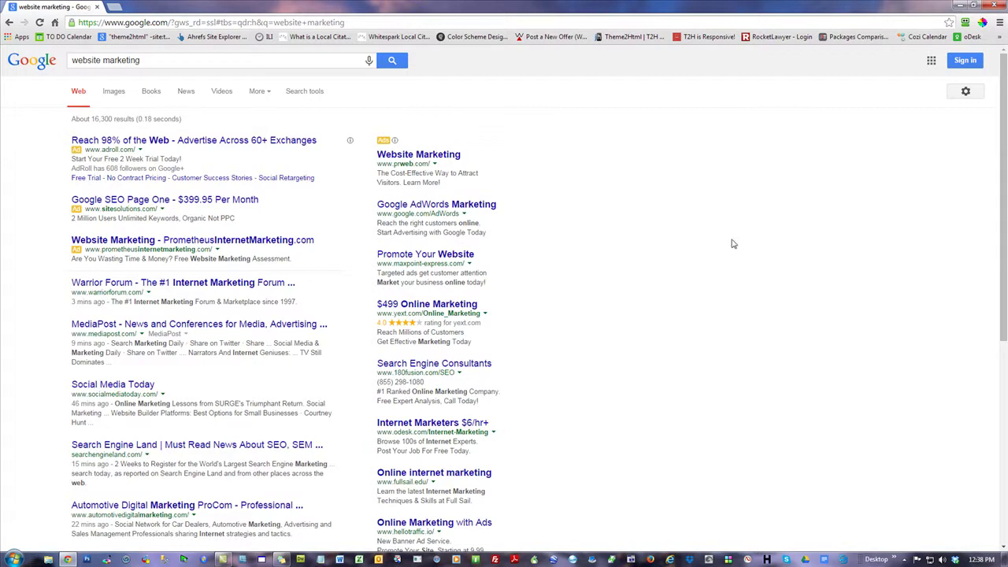
click(312, 92)
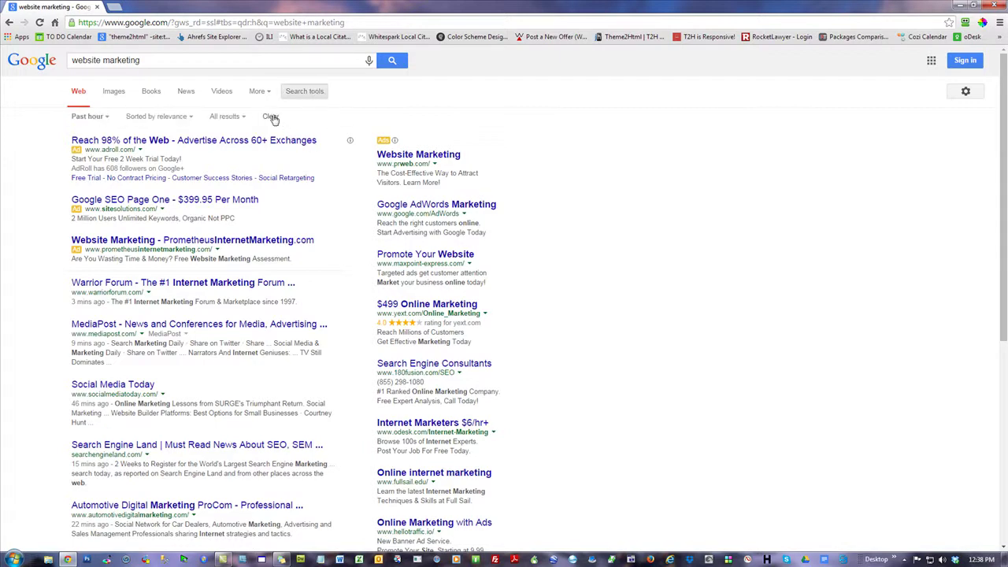
click(271, 118)
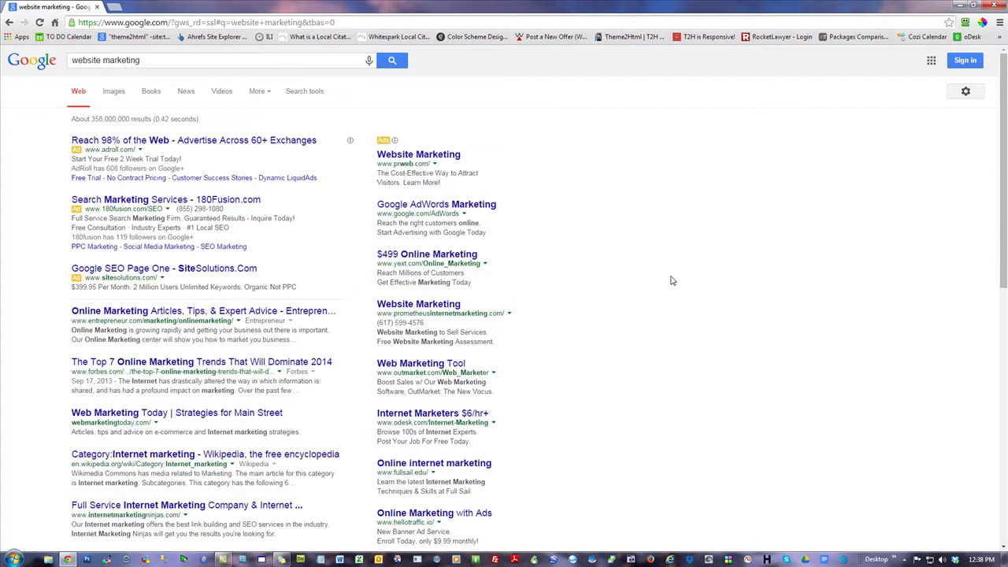
scroll(672, 280, down, 2)
scroll(672, 280, up, 2)
- Review the unfiltered results and select the query text for replacement
click(120, 57)
triple_click(77, 61)
click(707, 203)
scroll(836, 245, down, 4)
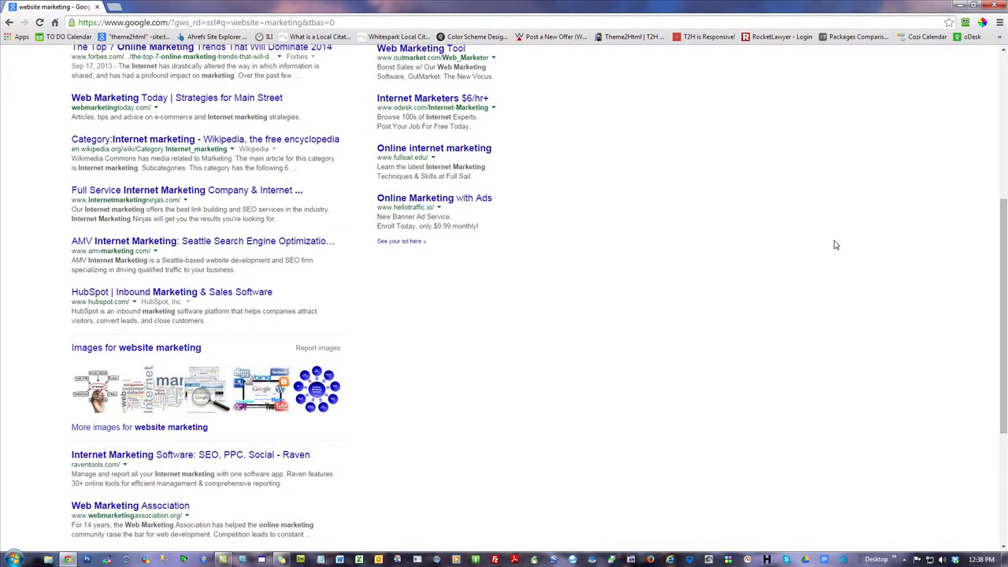
scroll(836, 245, down, 2)
scroll(833, 244, up, 6)
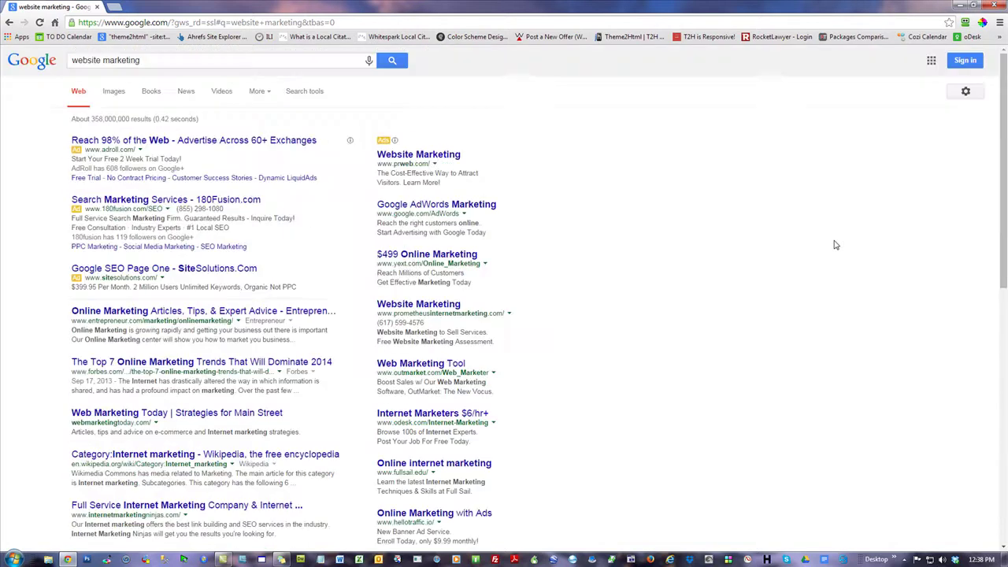
click(200, 60)
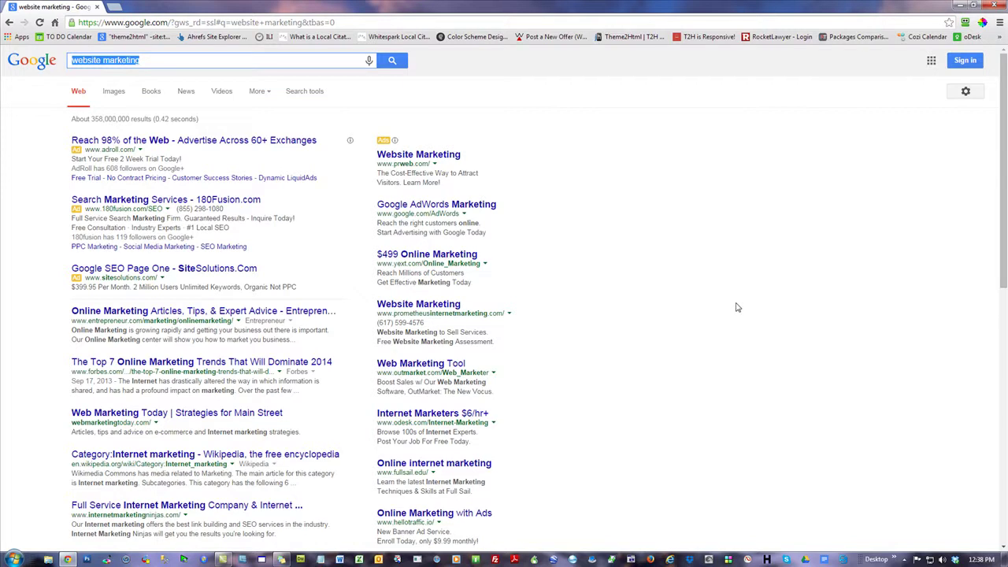
click(856, 245)
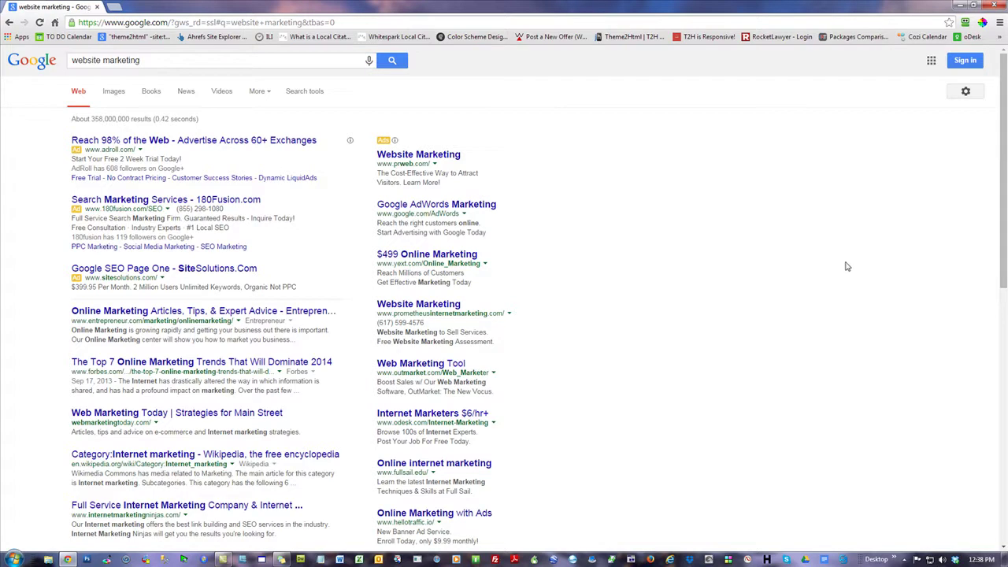
click(245, 56)
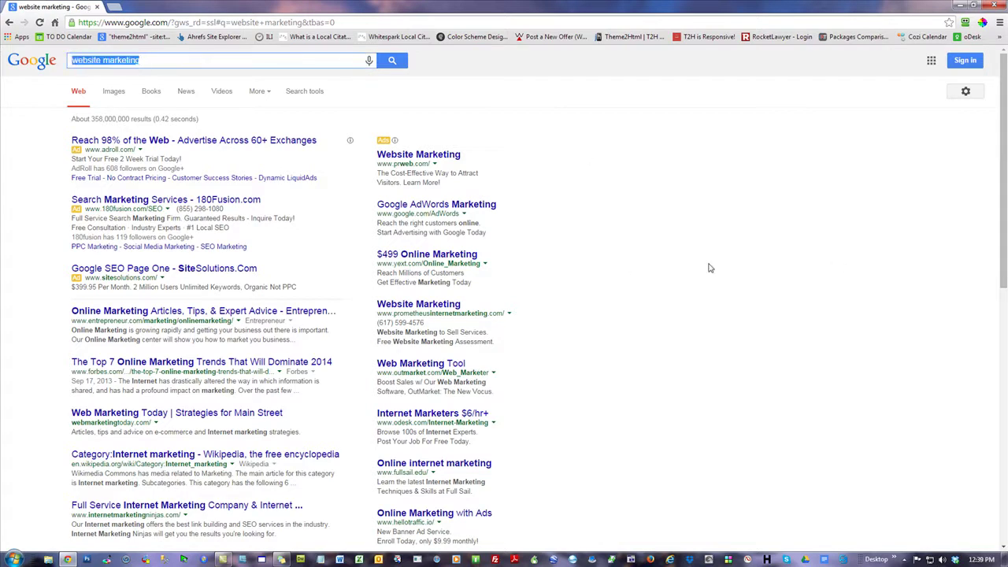
- Search for yoga for businessmen and highlight the Chakra-Body result title
text(yoga for)
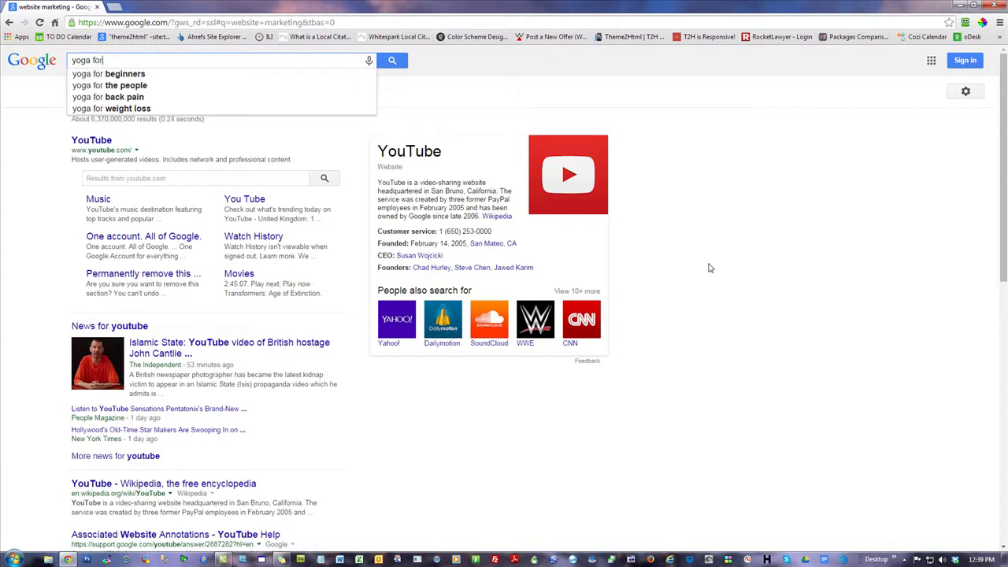
text( businessmen)
key(Return)
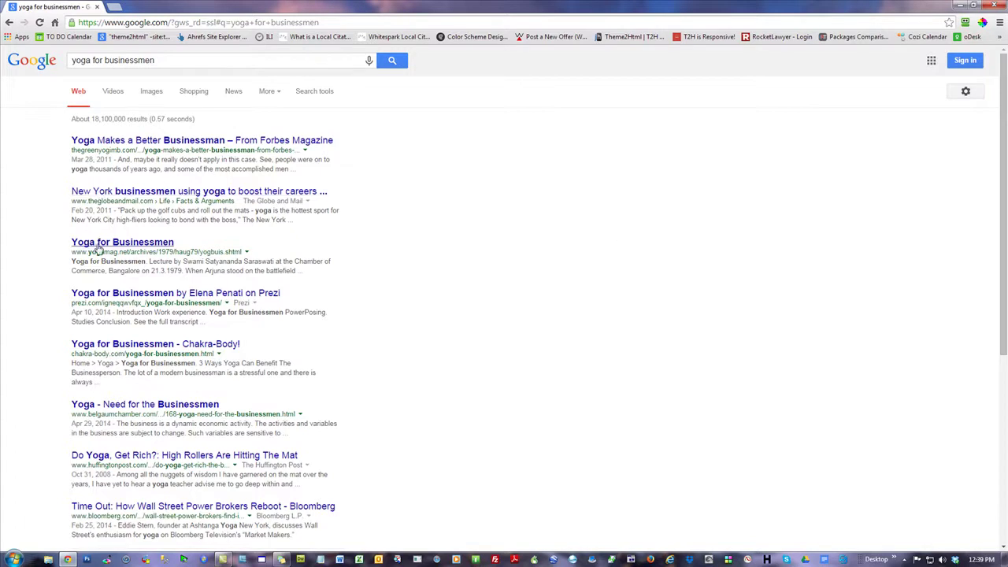
drag(279, 342, 72, 347)
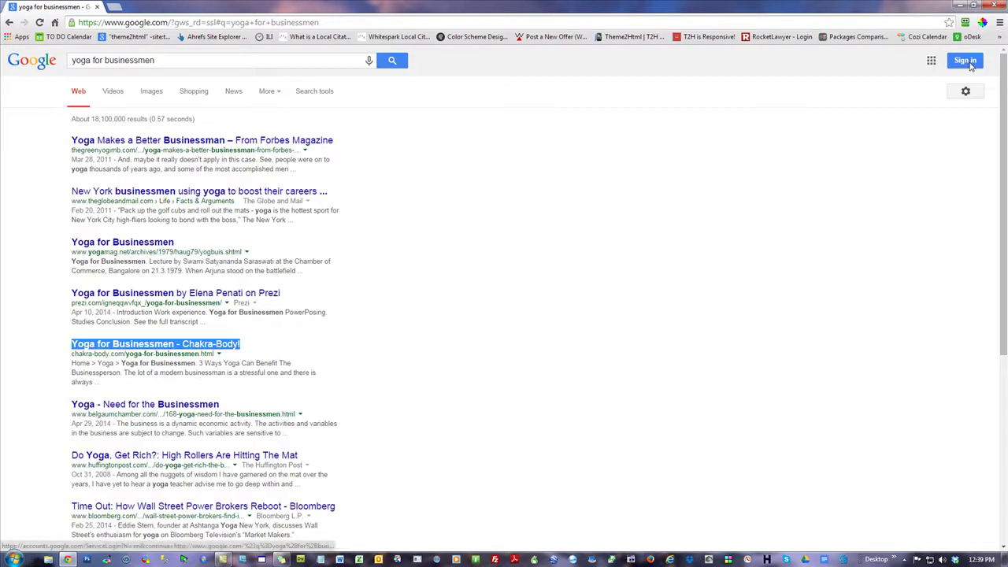
- Show the search filters and check the location choices without changing them
click(320, 92)
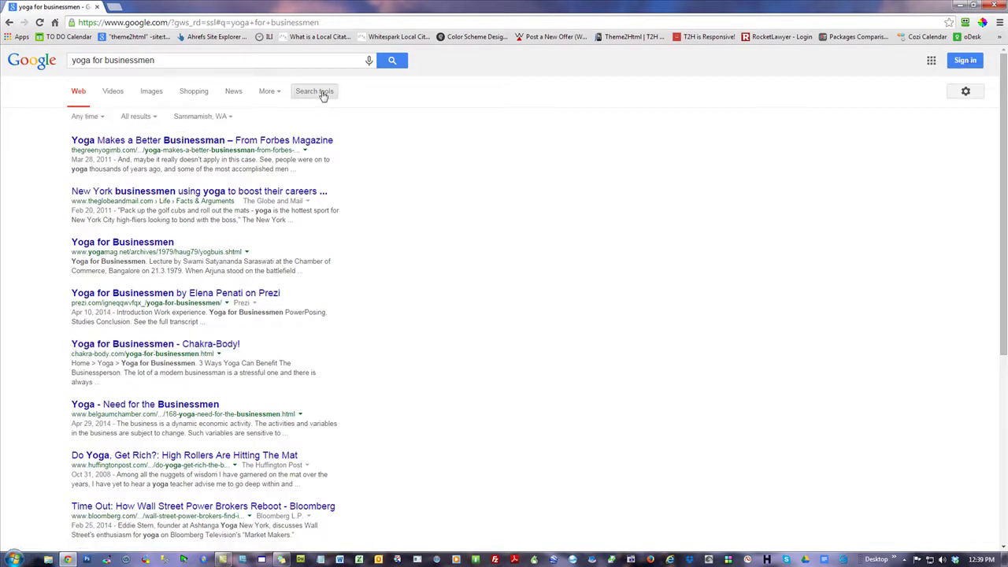
click(222, 117)
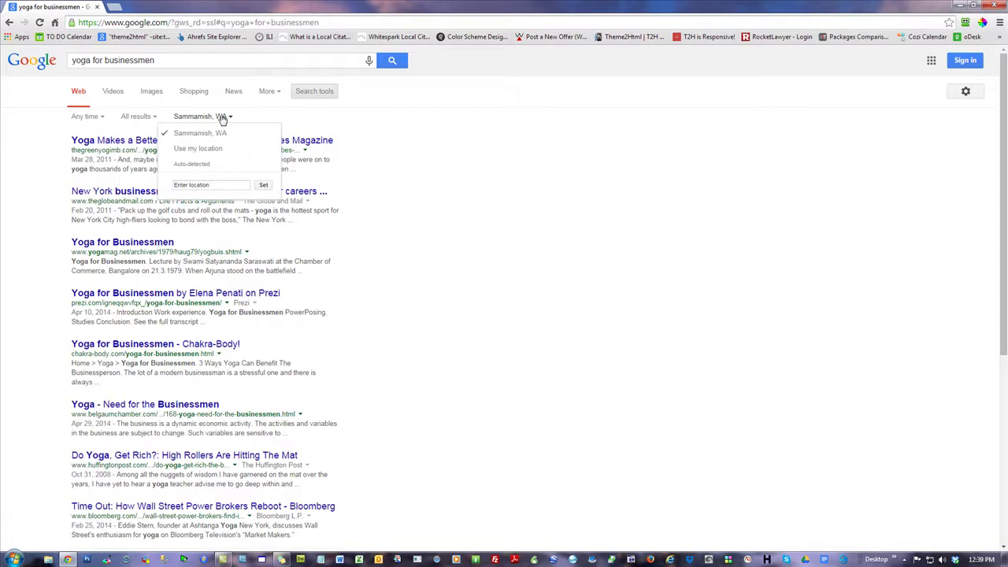
click(205, 186)
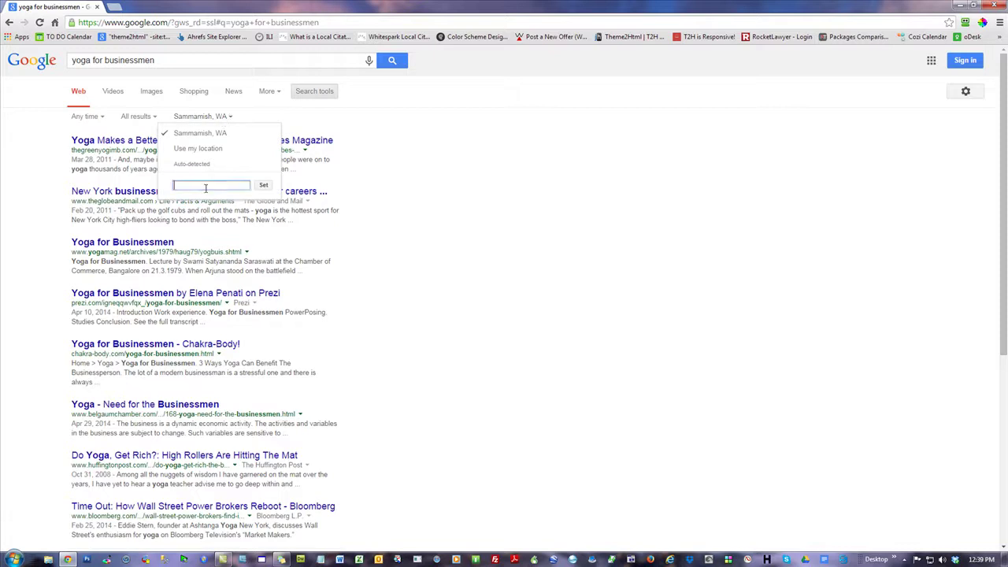
click(639, 295)
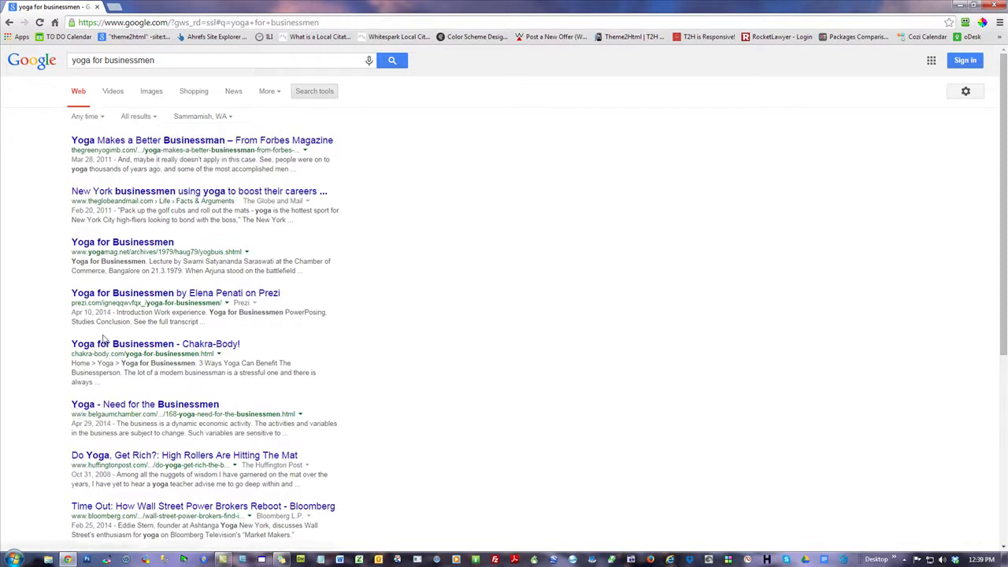
drag(264, 344, 75, 353)
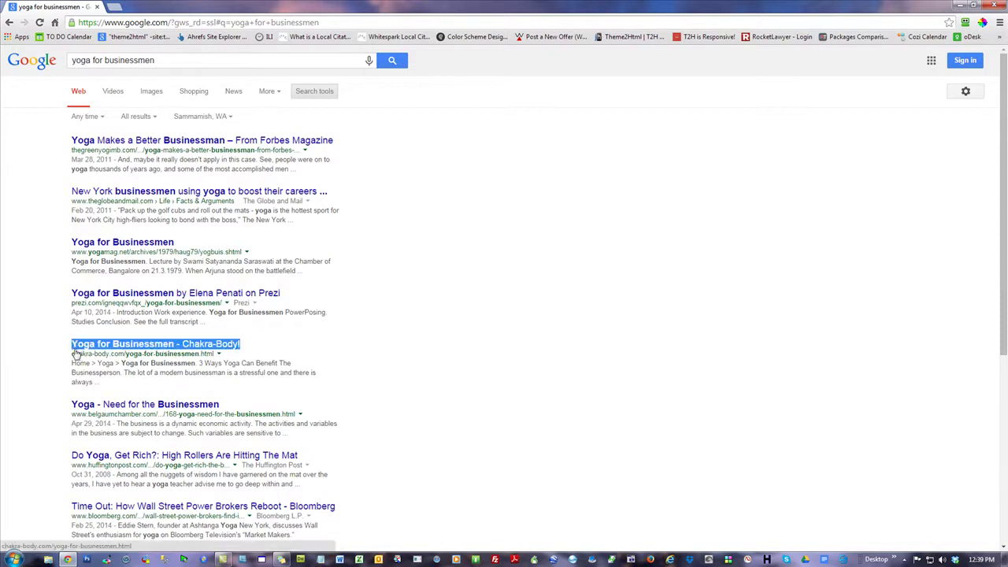
click(533, 365)
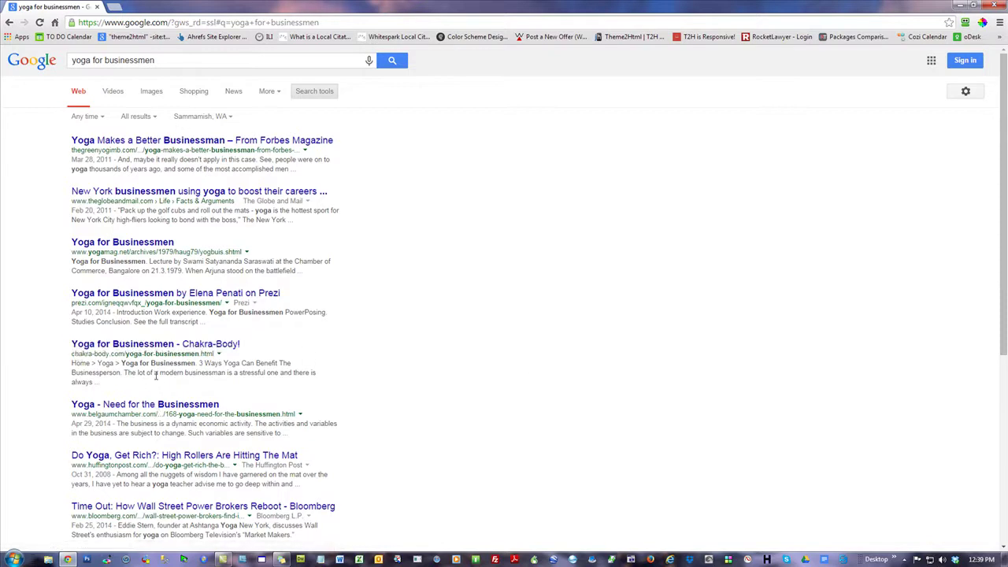
- Read the Chakra-Body article '3 Ways Yoga Can Benefit The Businessperson', then go to its home page
click(155, 353)
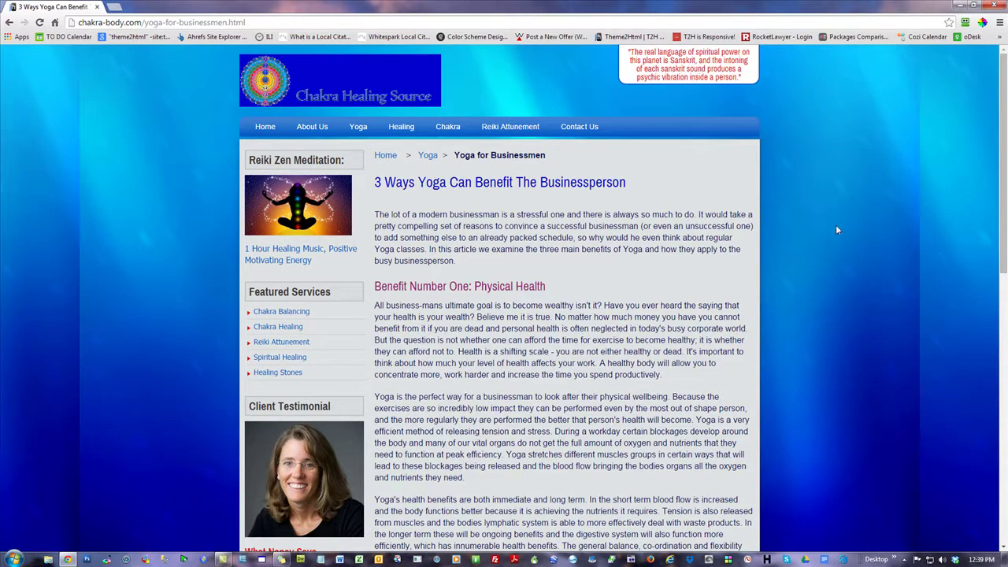
scroll(838, 230, down, 9)
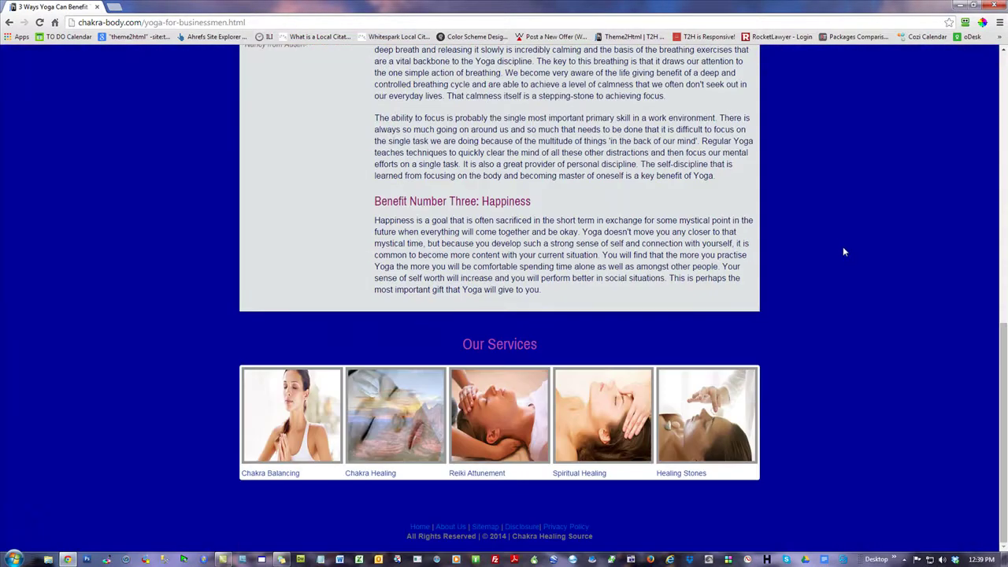
scroll(843, 252, up, 10)
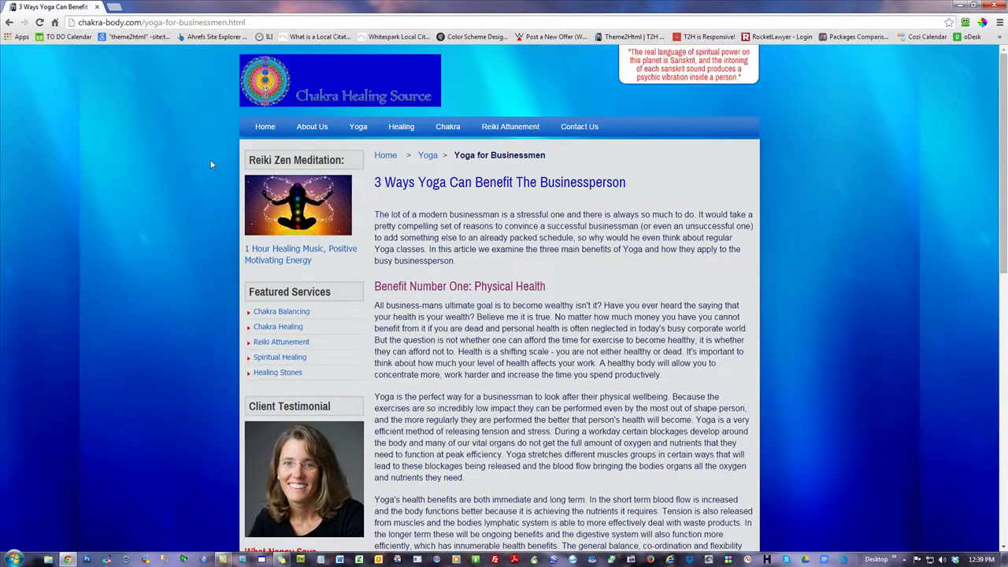
click(265, 126)
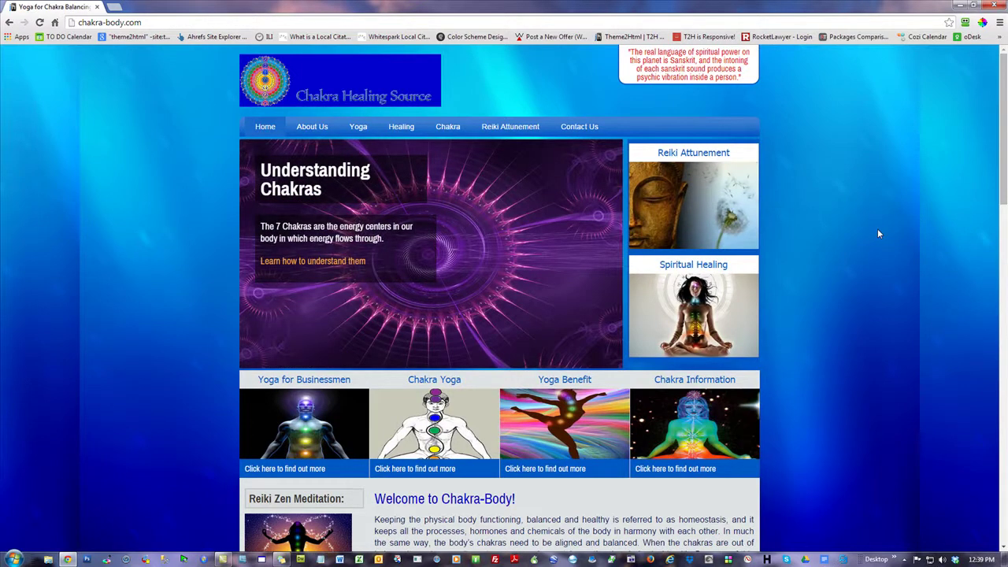
click(126, 22)
- Load theme2html.com and open the Facial Cleansers example site from the Themes menu
text(chak)
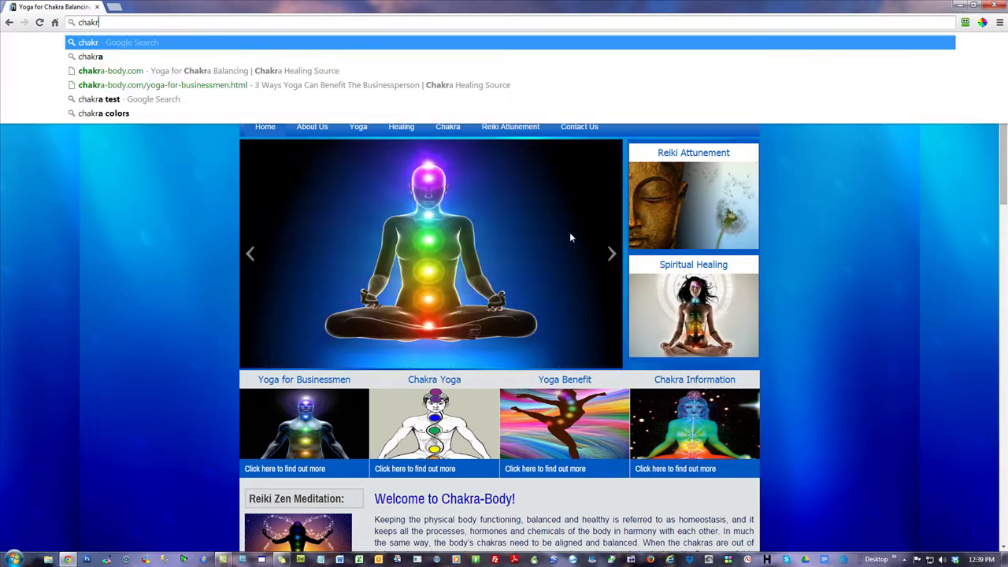
key(Escape)
text(theme)
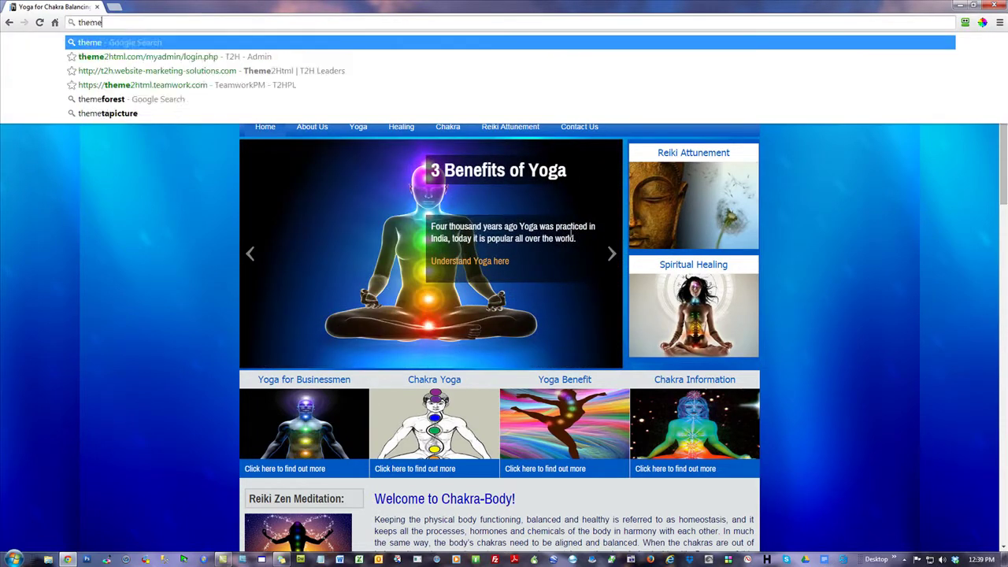
text(2html.com)
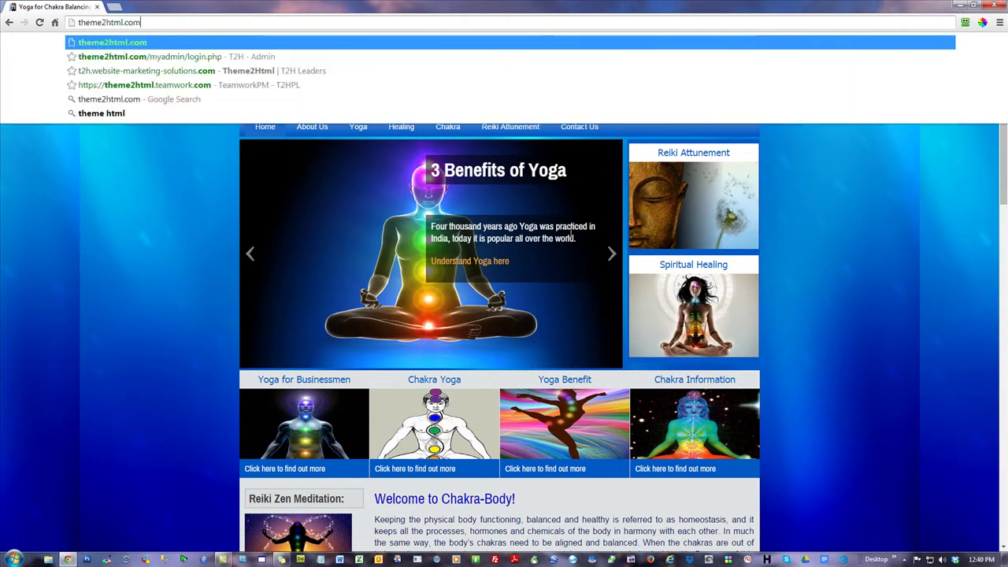
key(Return)
mouse_move(647, 69)
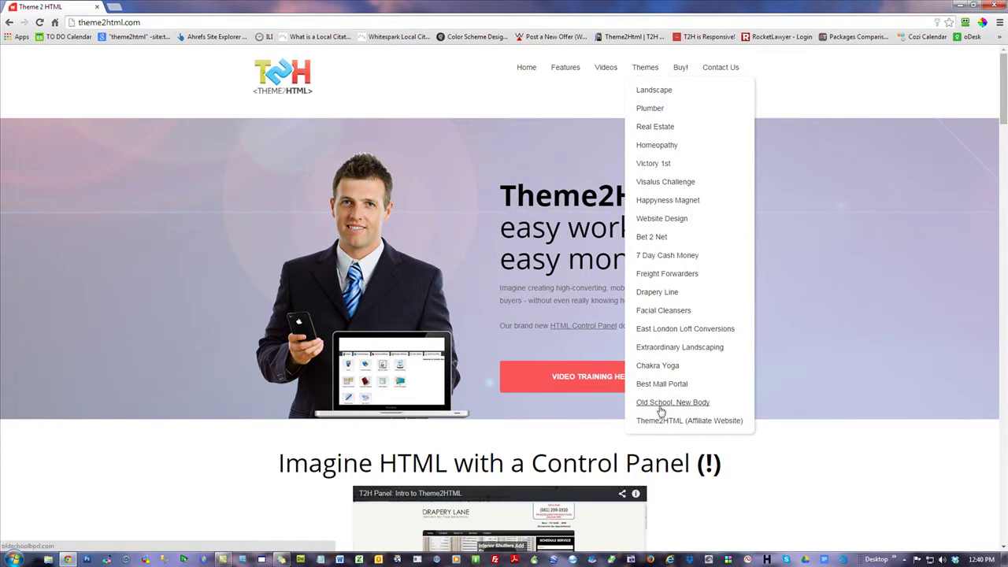
click(663, 311)
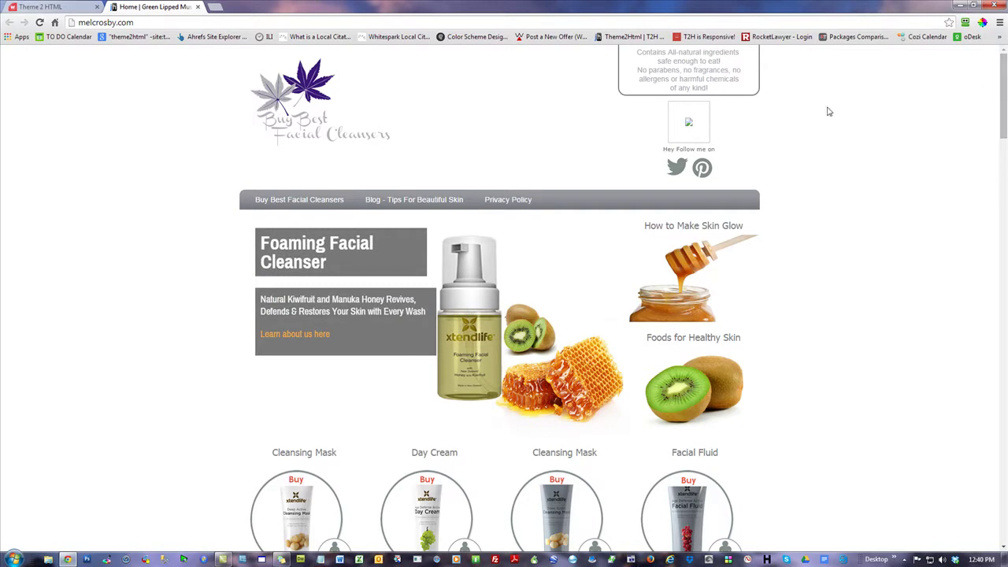
- Open the Best Face Masks blog page from the Blog menu, then close its tab
drag(1003, 82, 1004, 490)
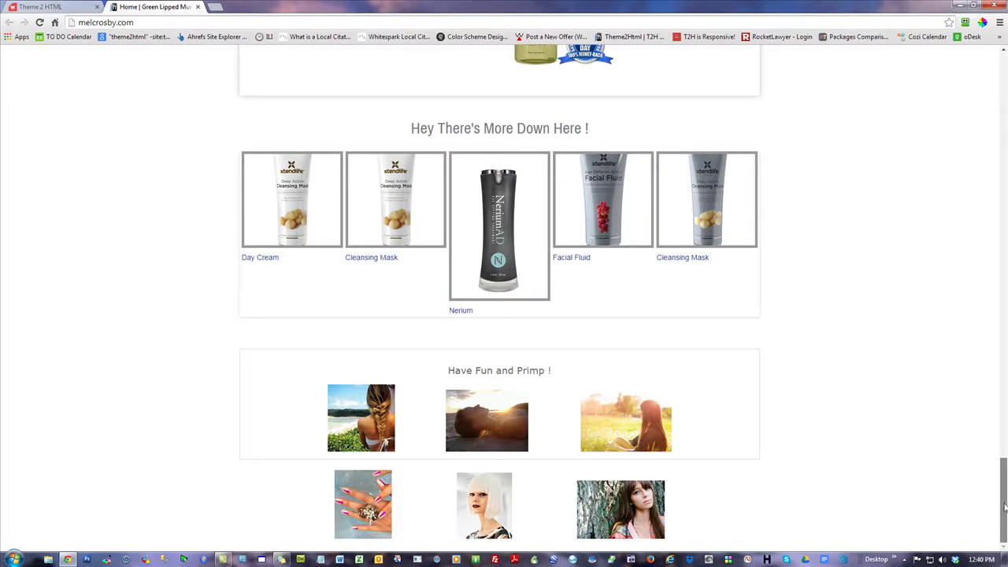
drag(1002, 488, 1003, 79)
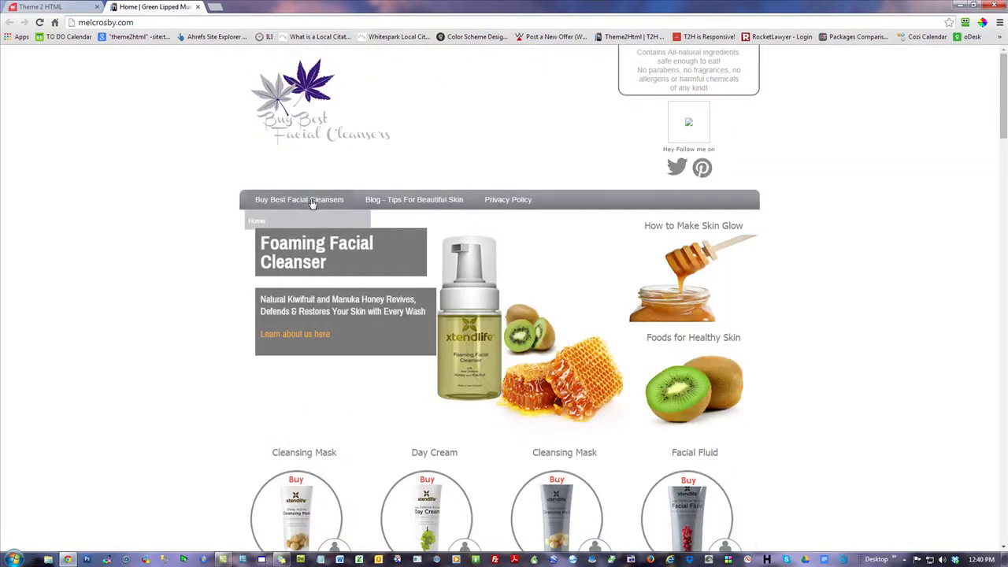
mouse_move(378, 199)
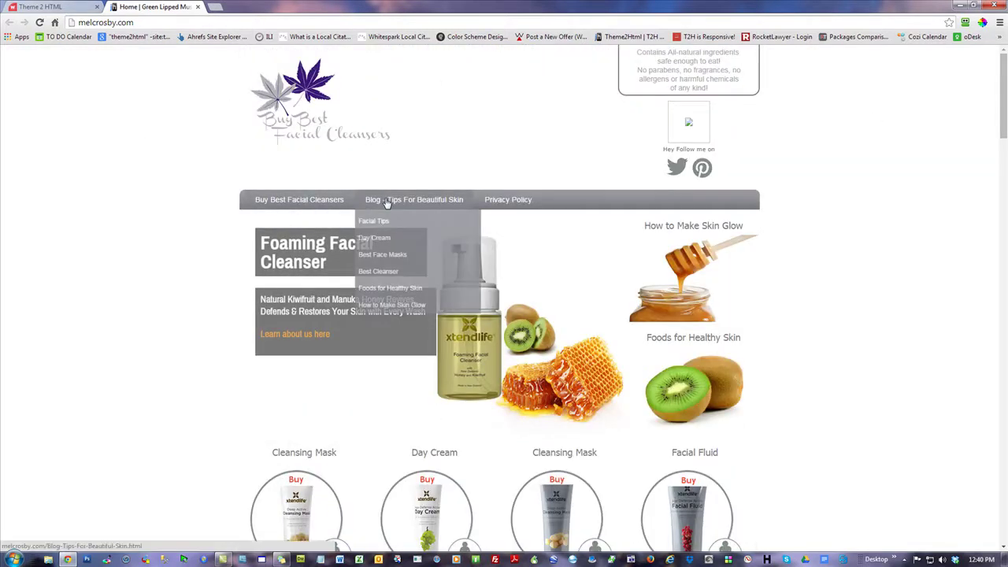
click(387, 255)
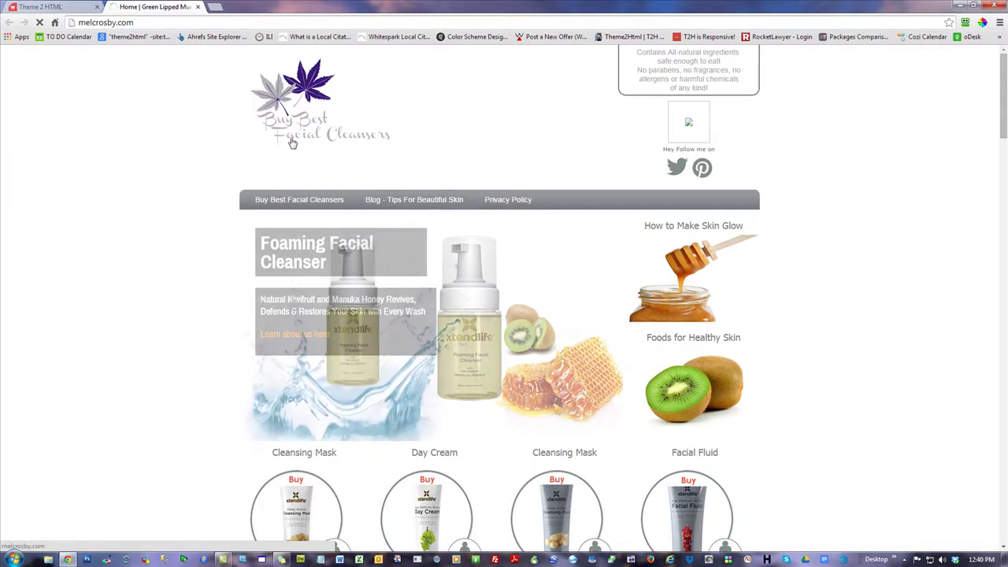
click(198, 6)
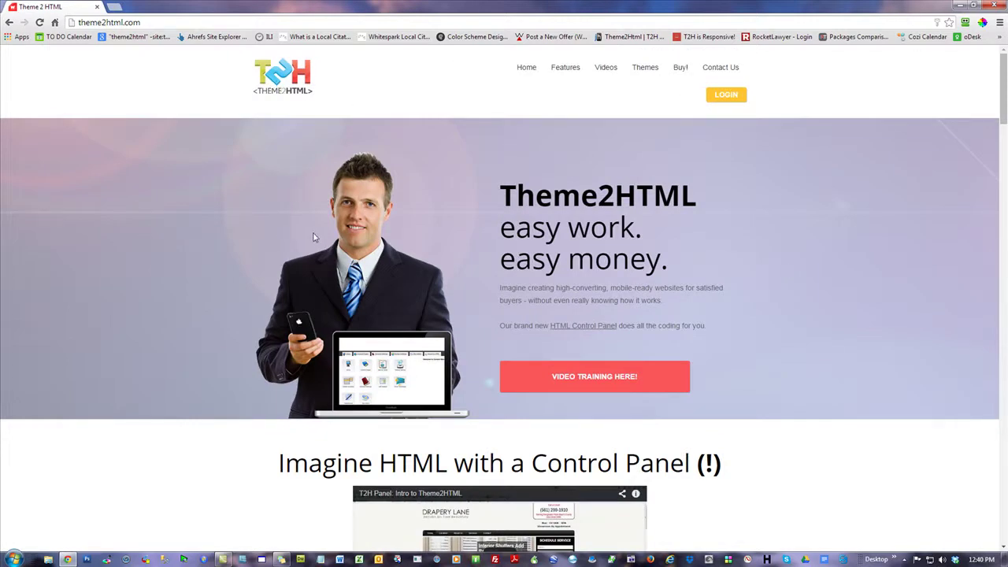
- Go to google.com in the browser's address bar
click(67, 559)
click(67, 559)
click(156, 20)
text(go)
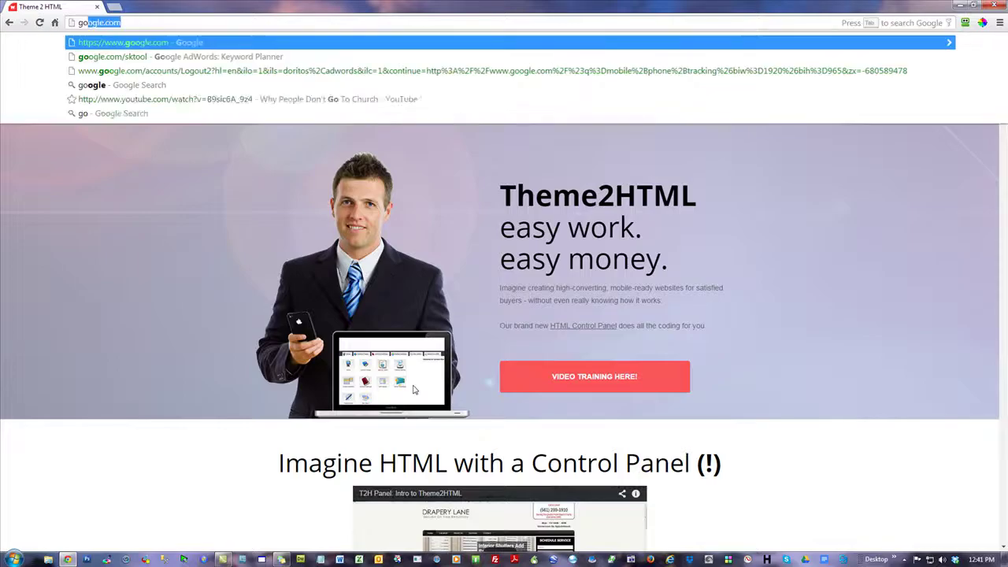
text(ogle.com)
key(Return)
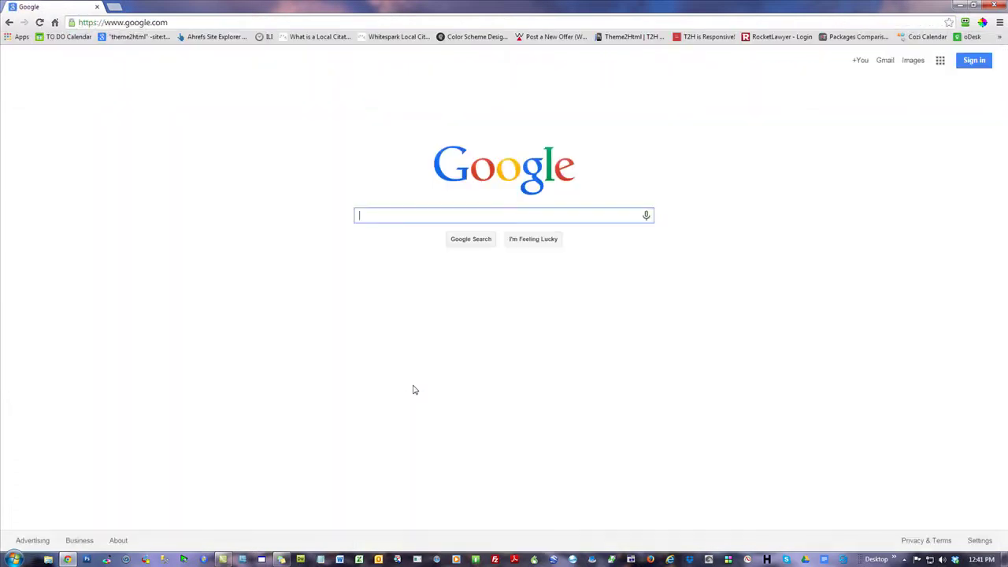
- Search kansas city carpet cleaning and highlight the 1,440,000 result count
text(")
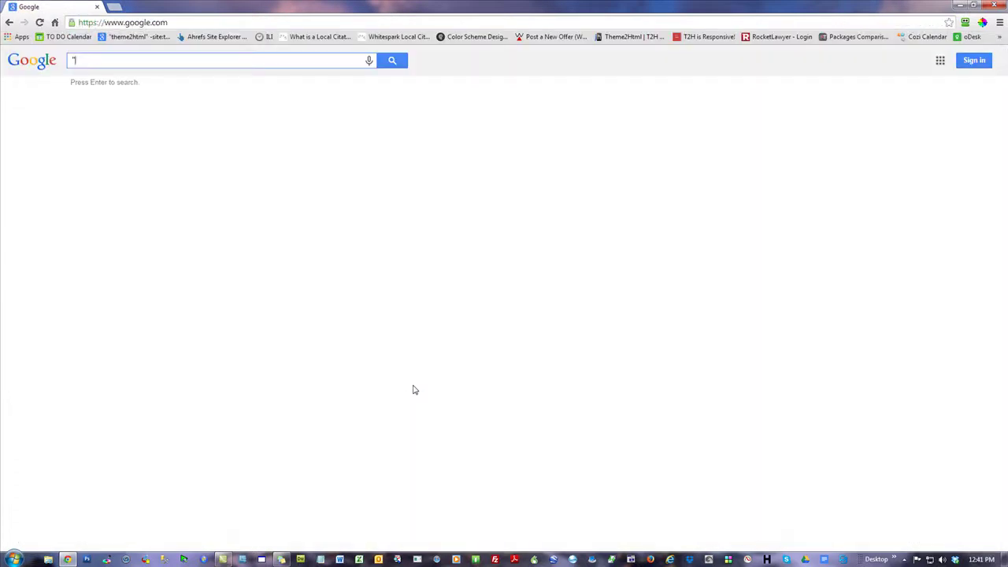
key(BackSpace)
text(kansas )
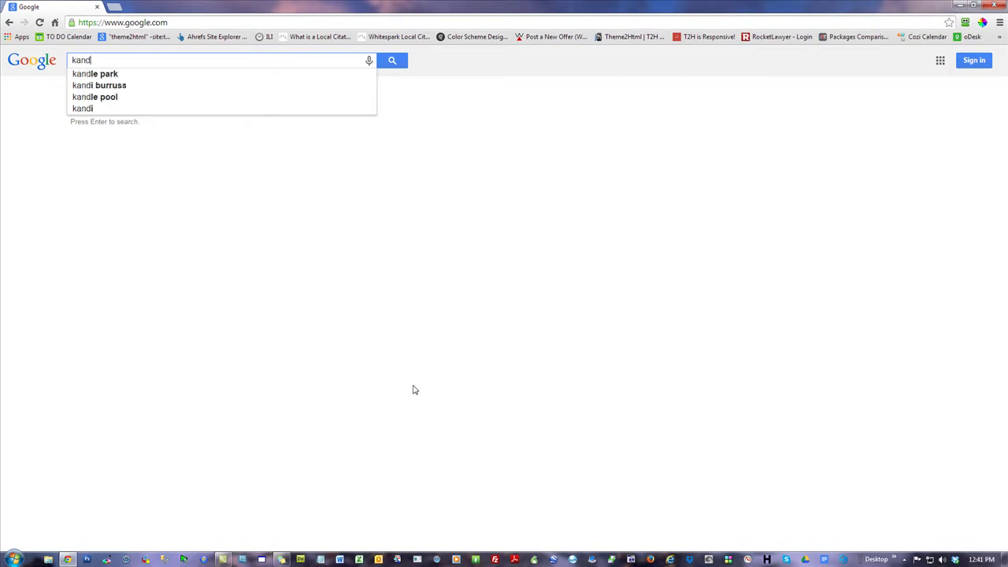
text(city )
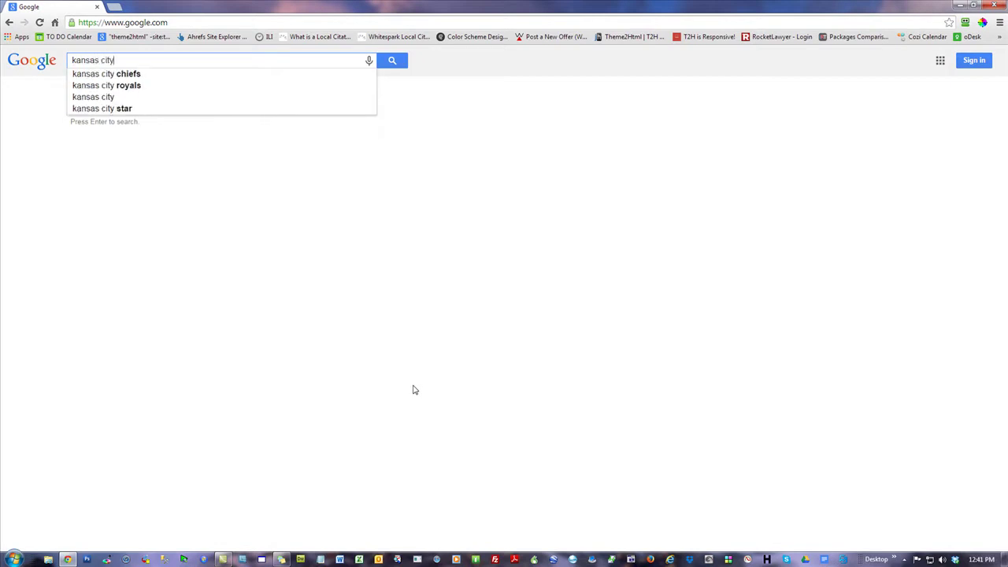
text(carpet c)
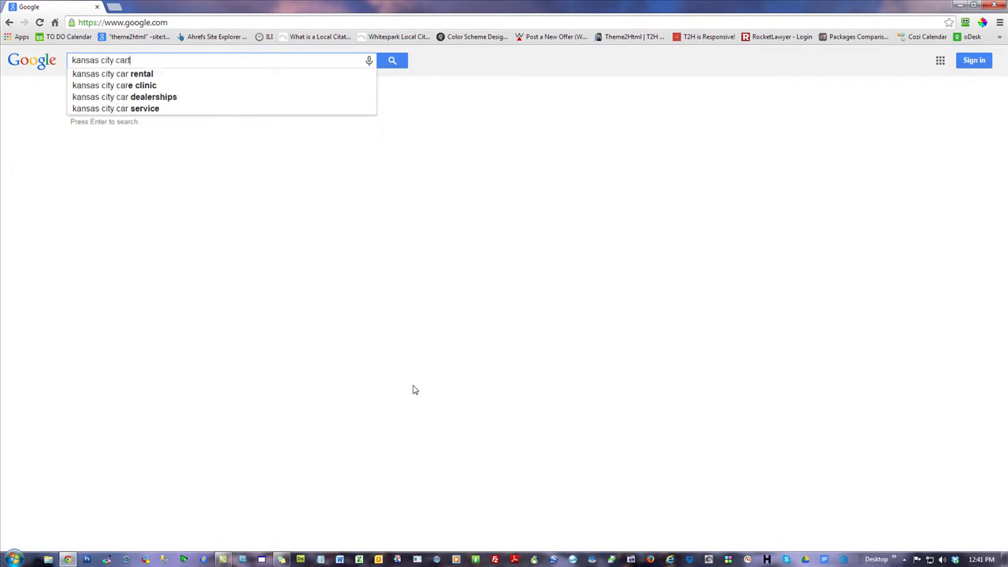
text(leaning)
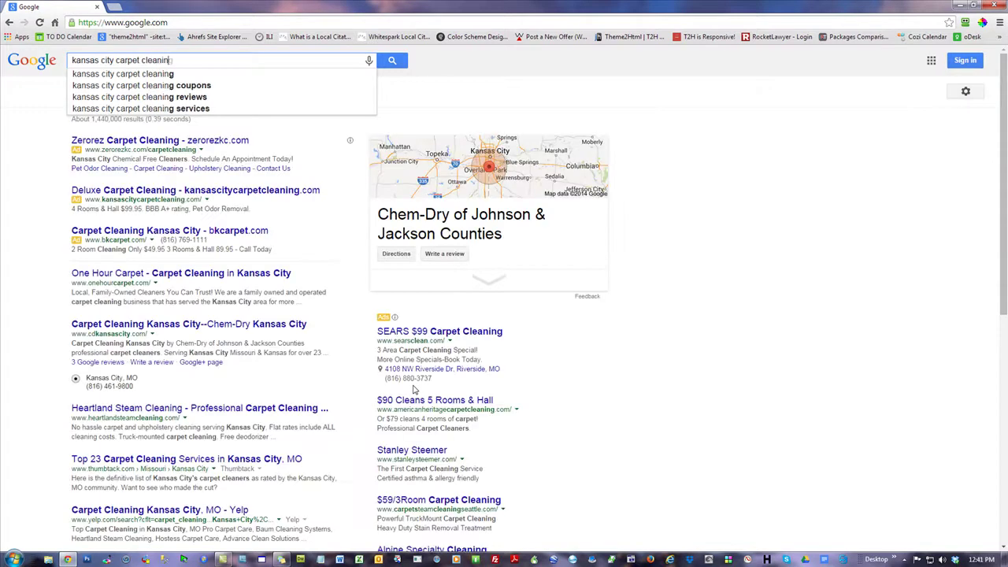
key(Return)
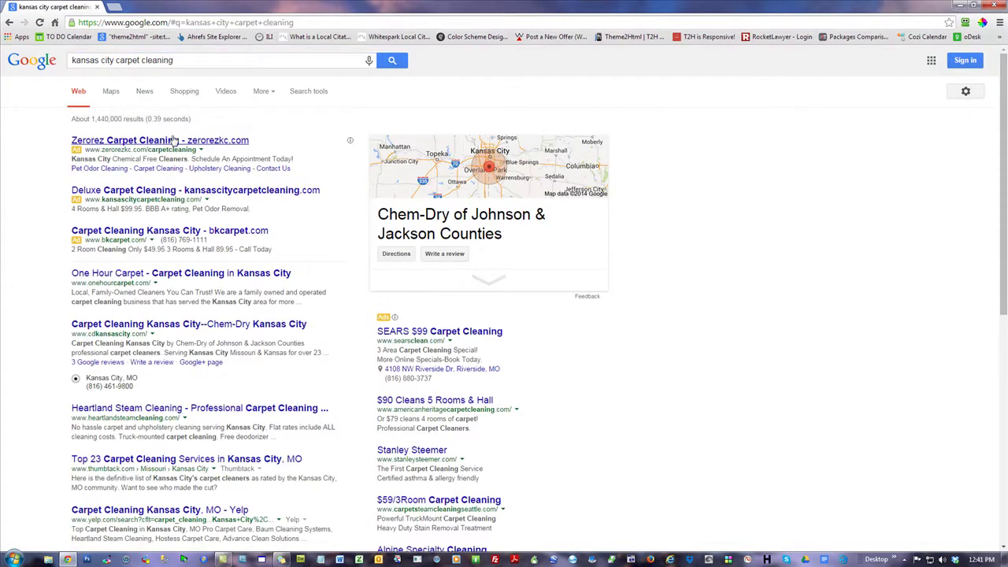
drag(121, 118, 87, 119)
click(839, 221)
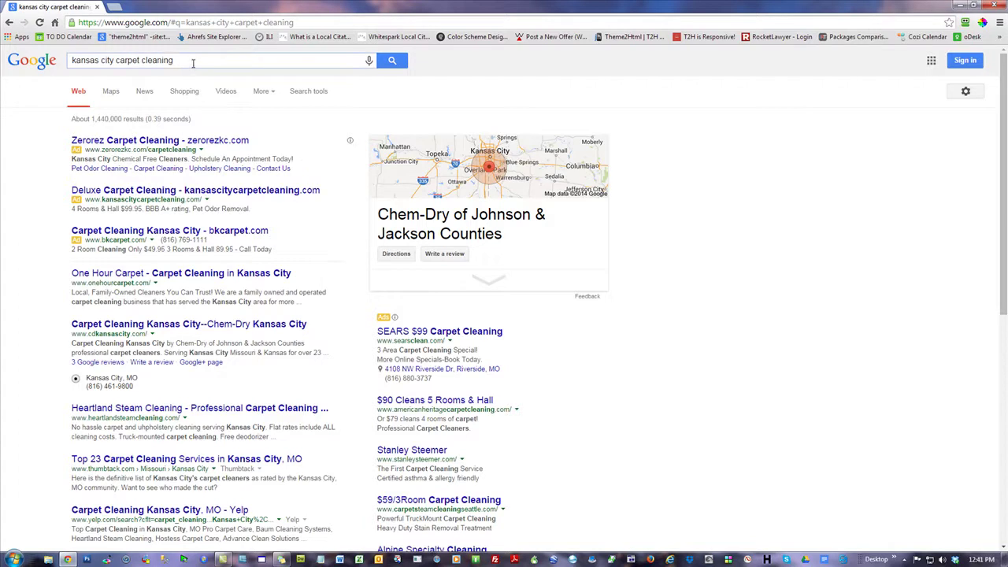
- Wrap the query in quotes and search "kansas city carpet cleaning" as an exact phrase
key(Home)
text(")
key(End)
text(")
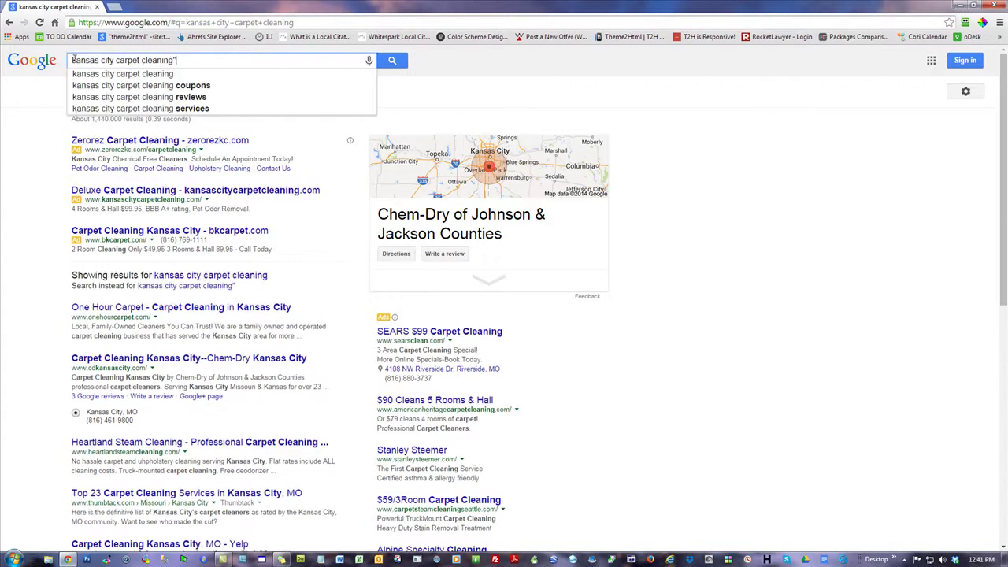
key(Return)
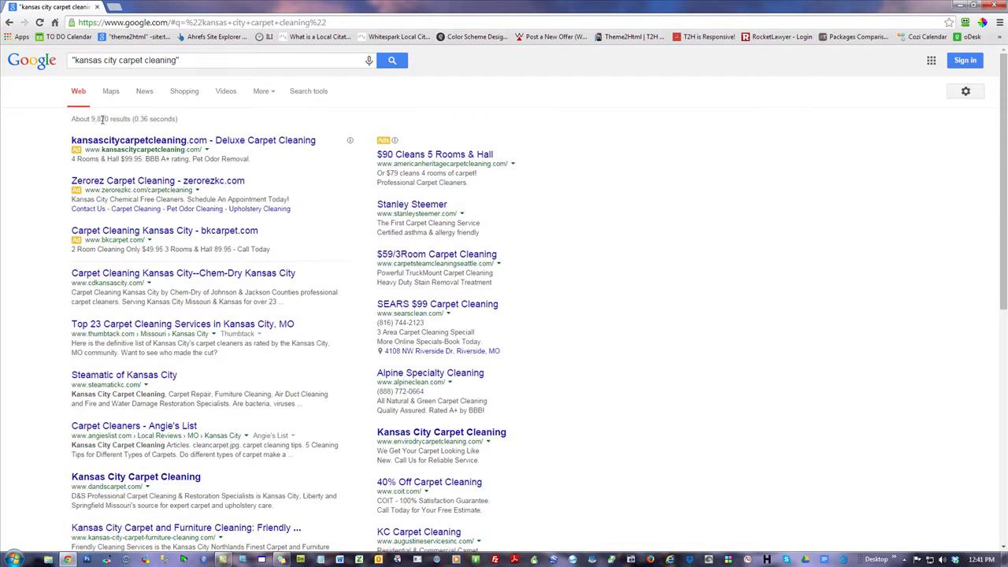
- Limit results to the past hour and highlight the No results found line
click(309, 90)
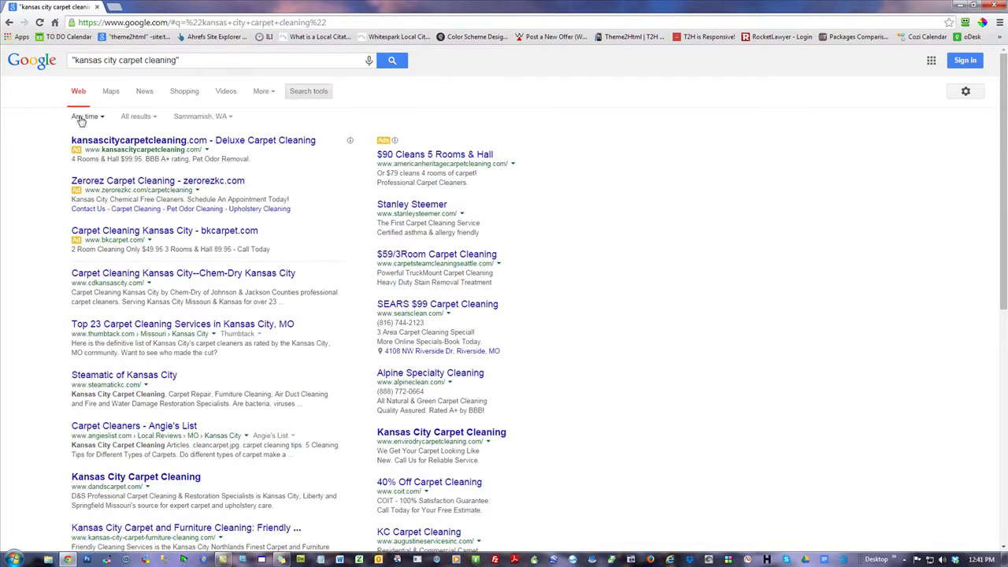
click(81, 117)
click(88, 149)
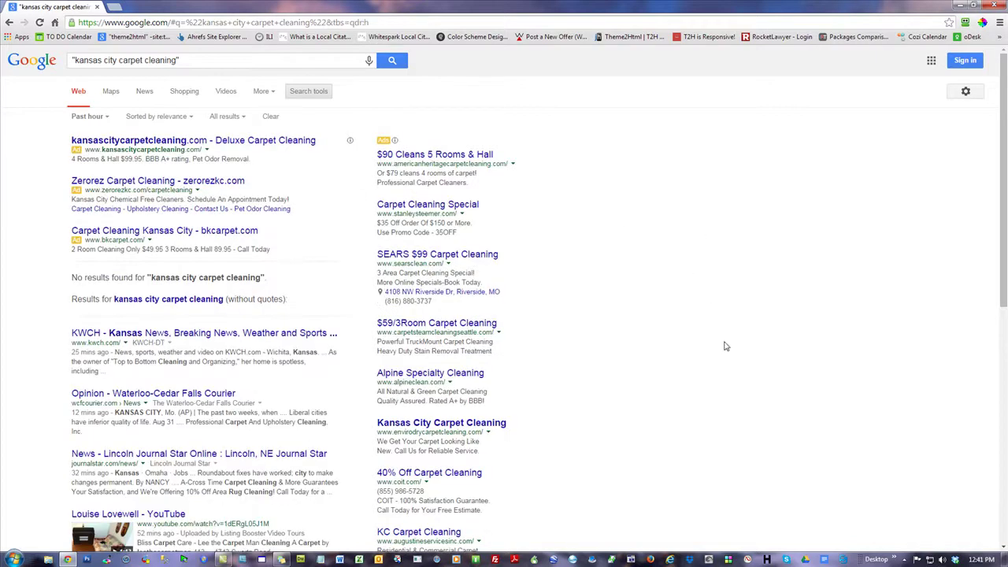
drag(283, 277, 72, 269)
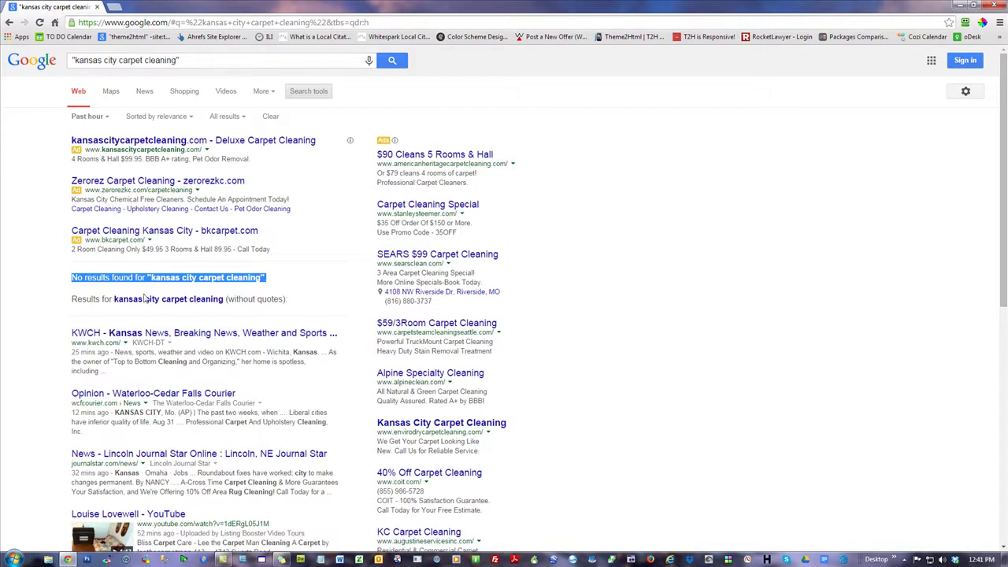
drag(201, 64, 66, 64)
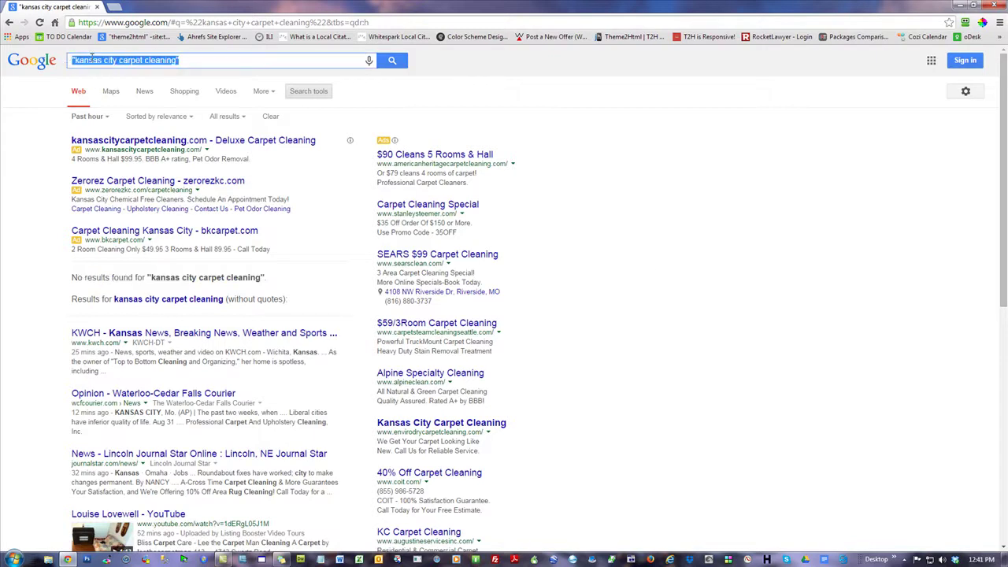
click(119, 63)
drag(175, 63, 83, 62)
- Widen the time filter to Past 24 hours and scroll through the results
click(87, 116)
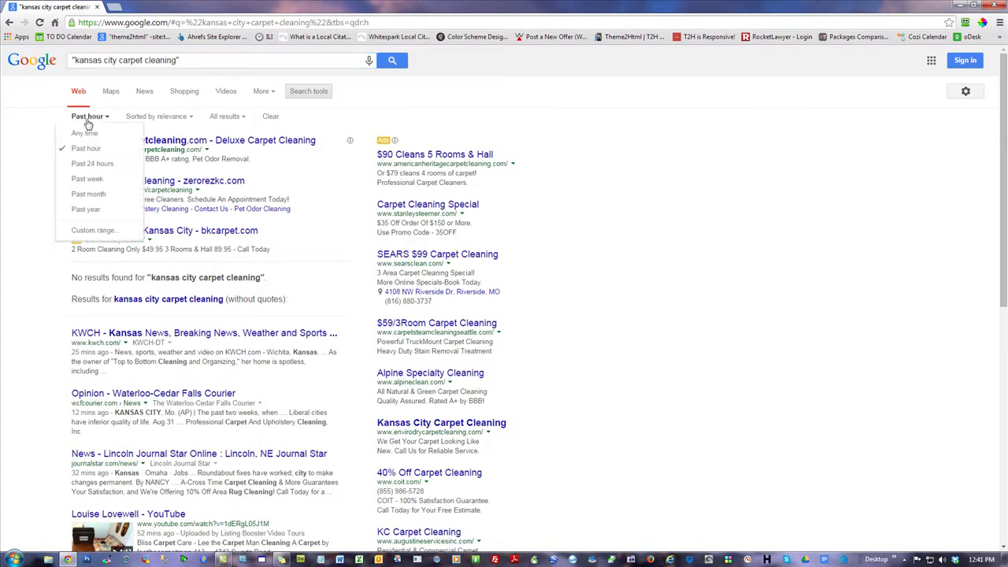
click(93, 164)
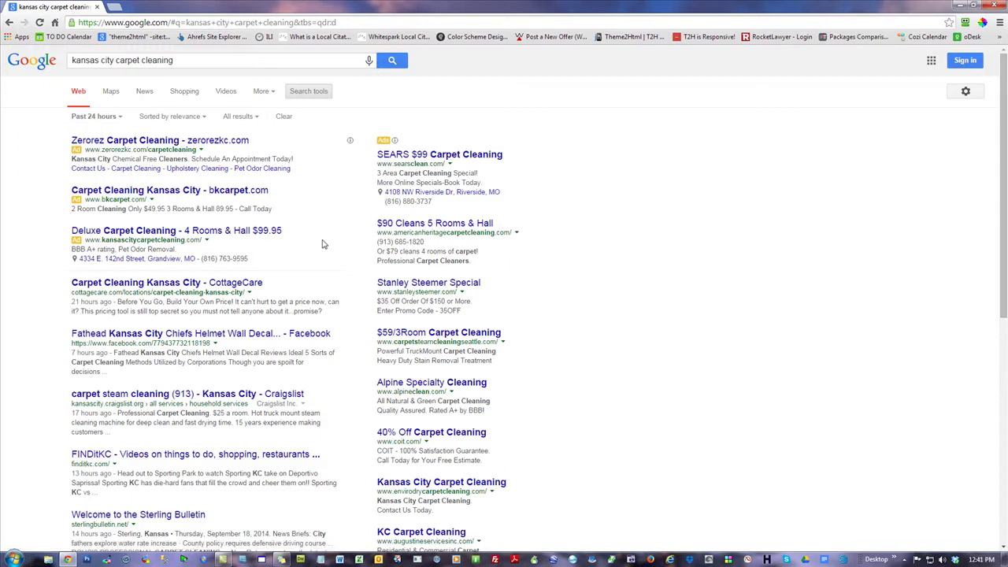
scroll(325, 289, down, 2)
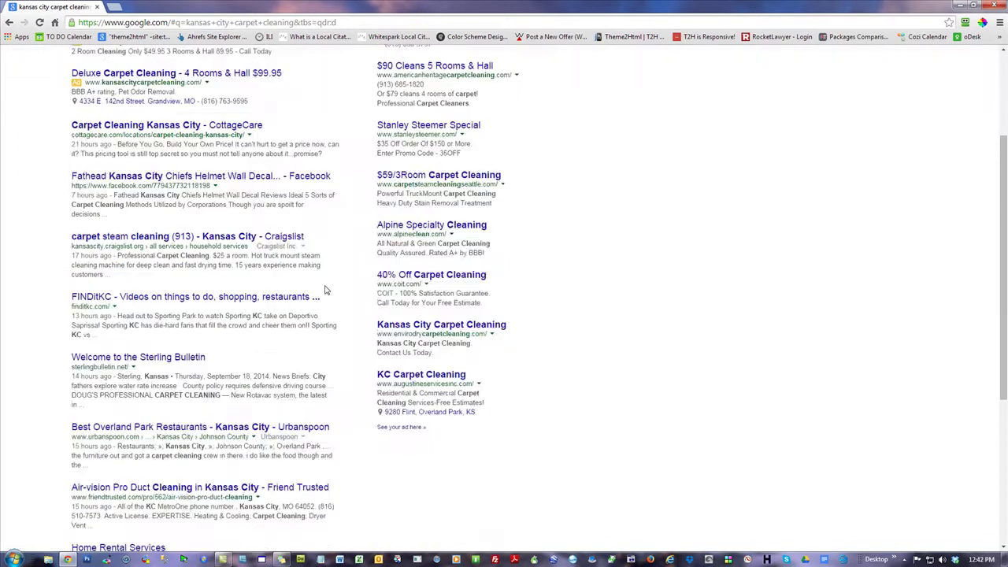
scroll(325, 290, down, 4)
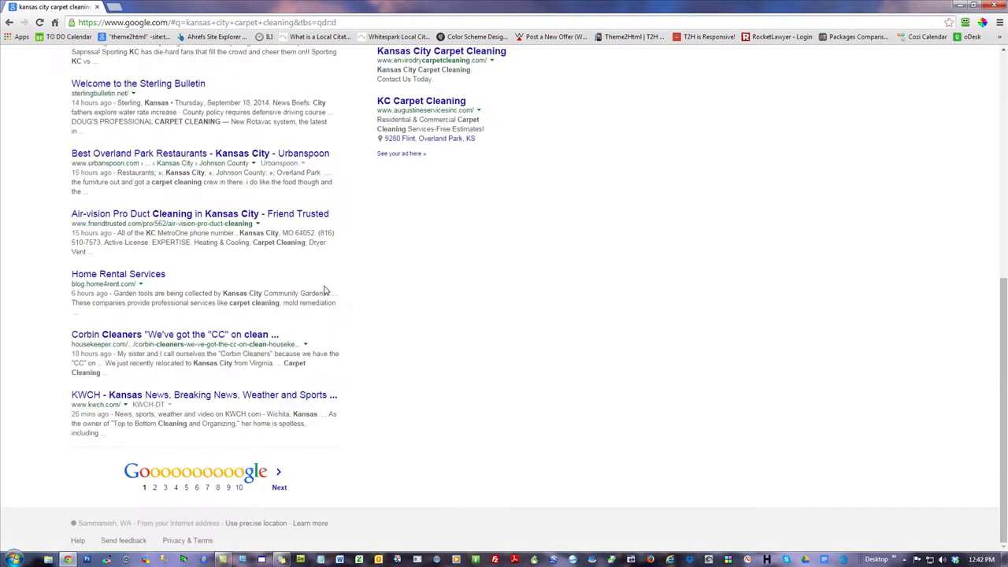
scroll(325, 290, up, 6)
- Re-add quotes to the query, rerun it, and highlight the No results found line
click(196, 62)
text(")
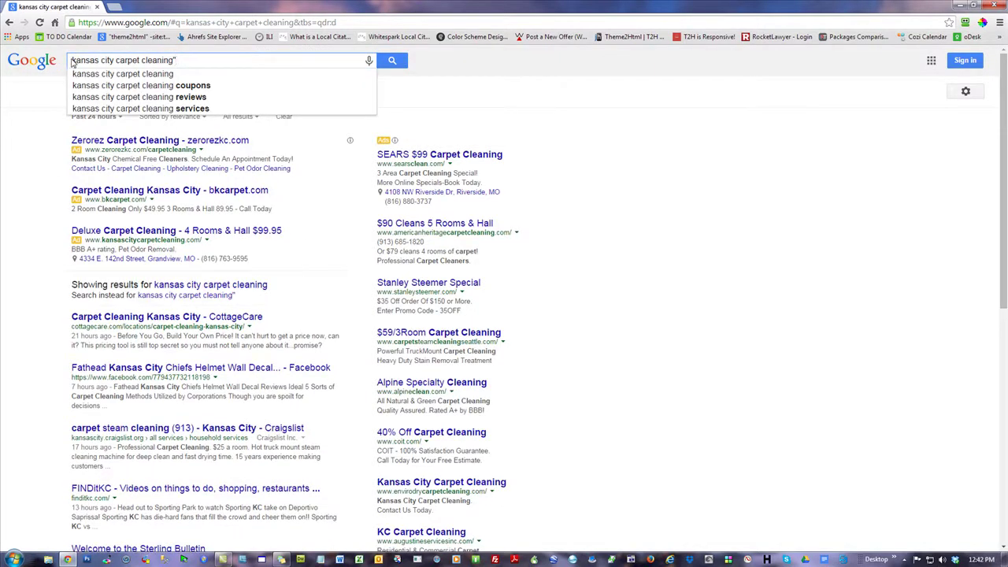
text(")
key(Return)
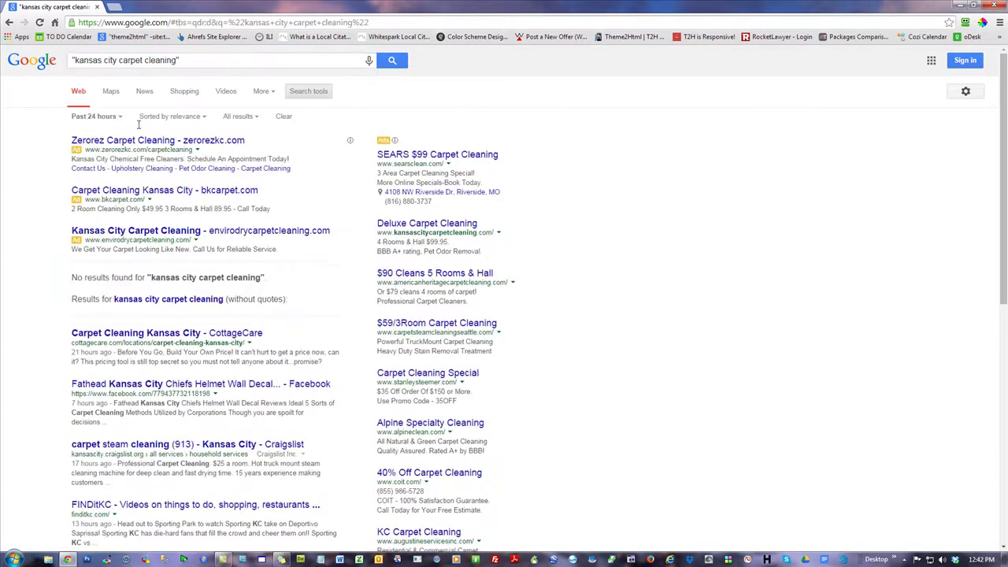
drag(282, 281, 72, 275)
click(720, 272)
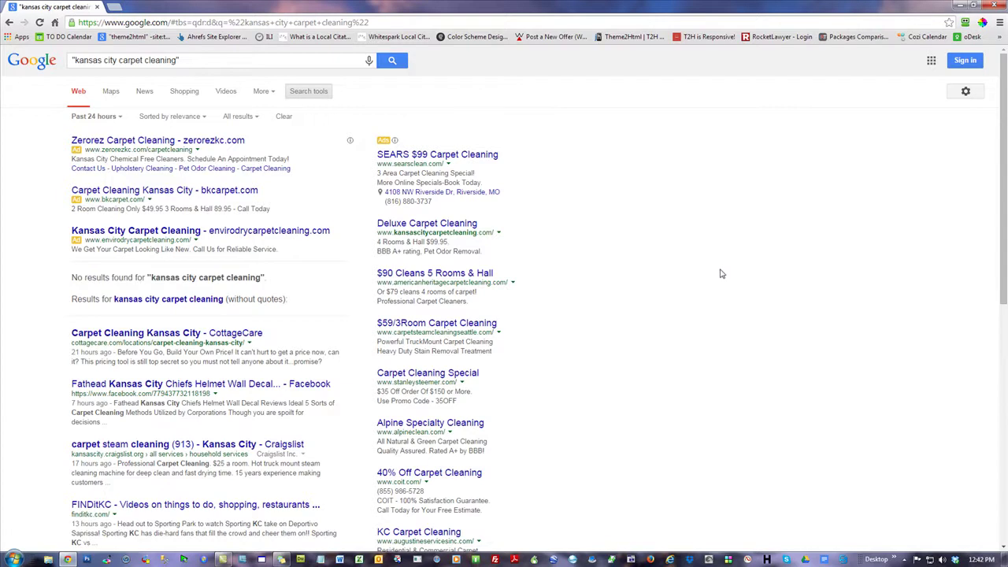
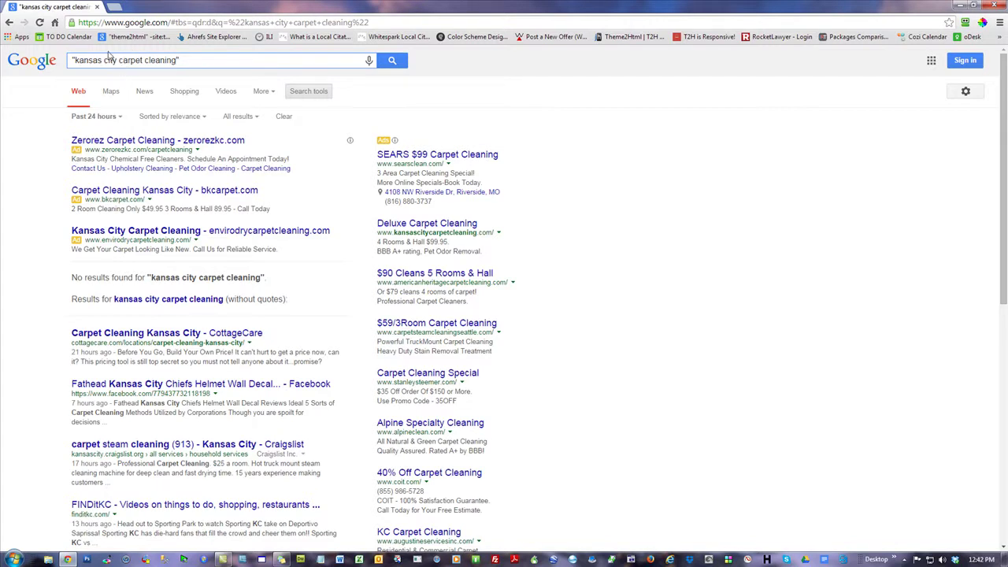
- Limit the Google results to the past week
click(100, 116)
click(86, 182)
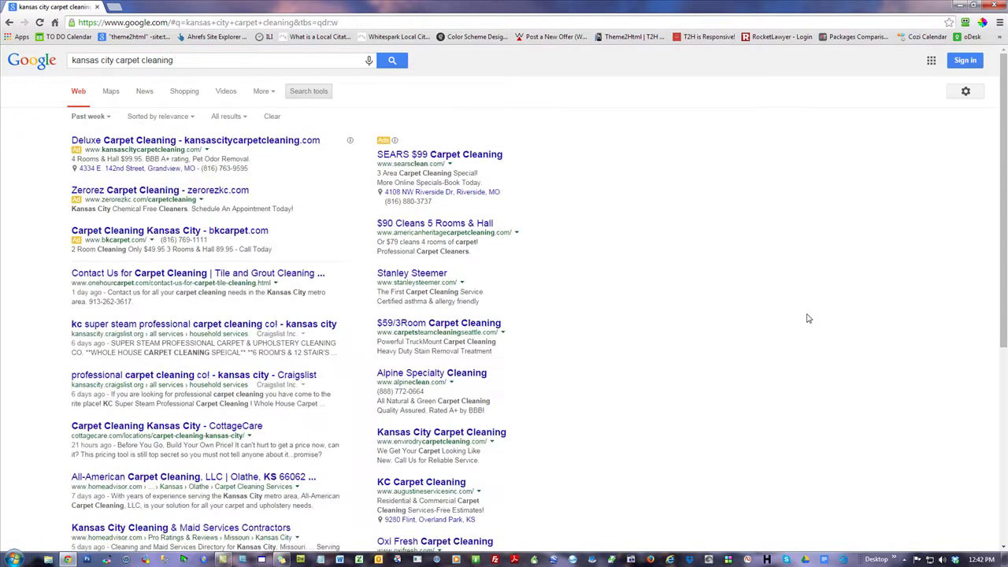
scroll(807, 318, down, 5)
scroll(805, 318, up, 5)
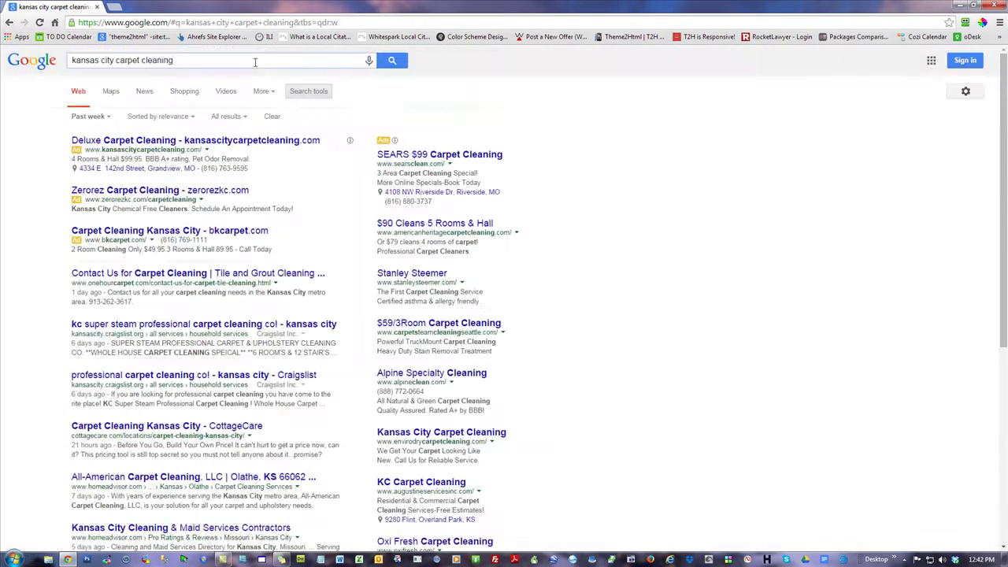
- Quote the query to search the exact phrase "kansas city carpet cleaning" and skim the results
text(")
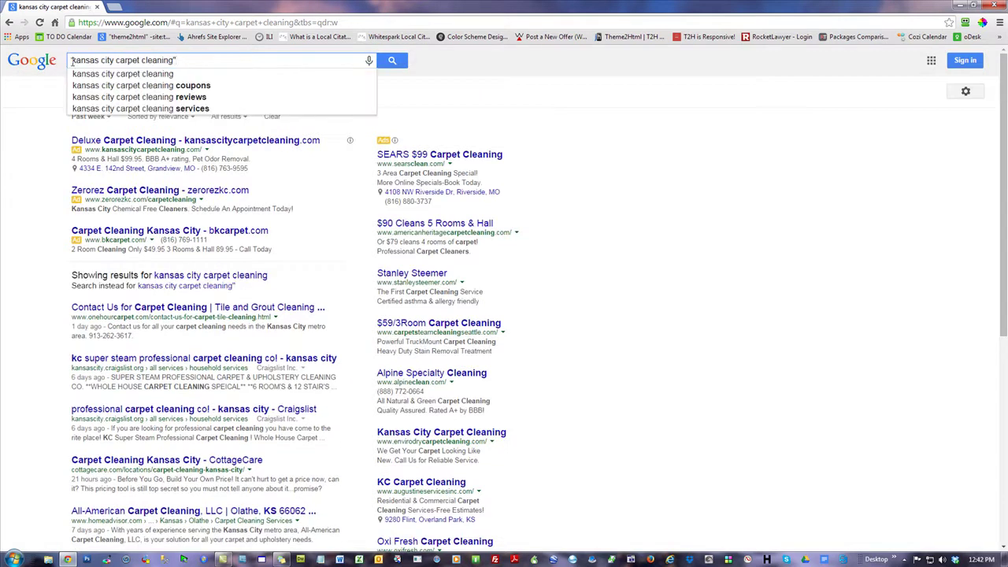
click(76, 63)
text(")
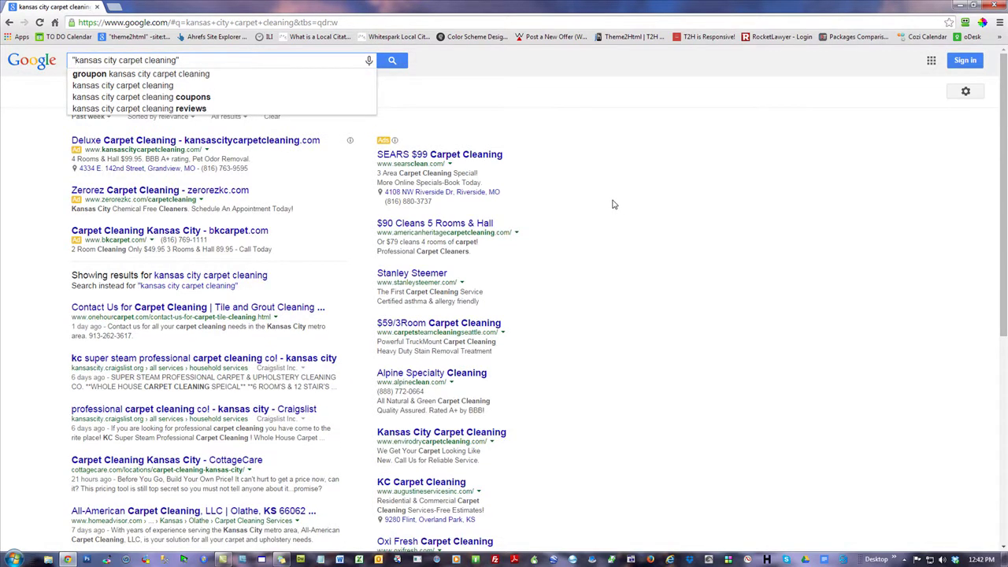
key(Return)
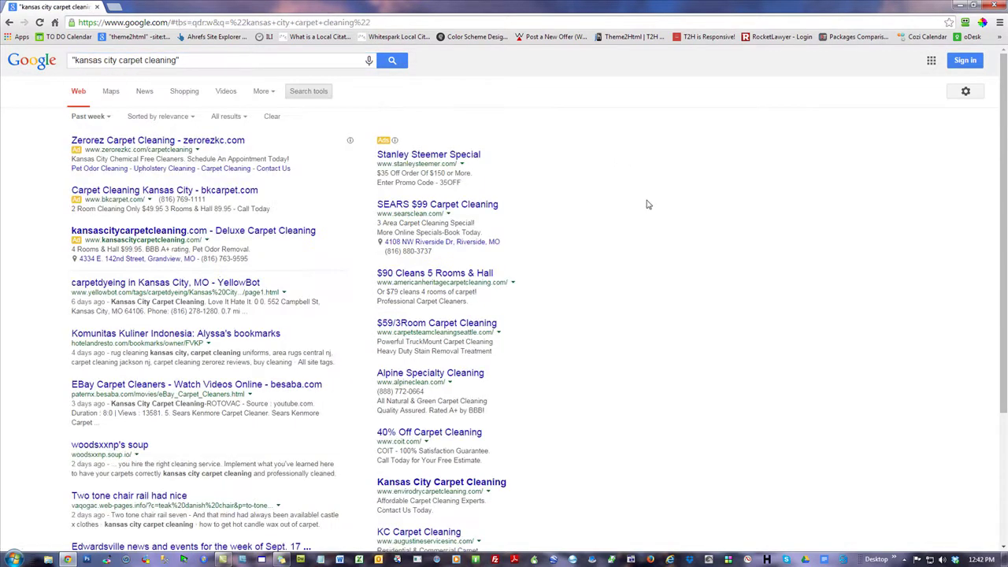
scroll(648, 205, down, 3)
scroll(645, 208, down, 1)
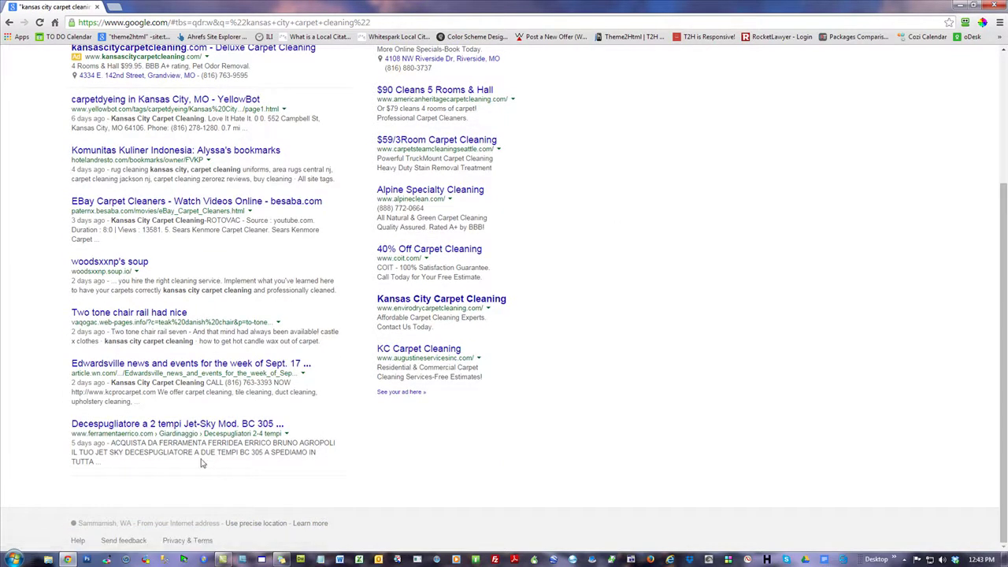
drag(157, 471, 147, 478)
click(148, 479)
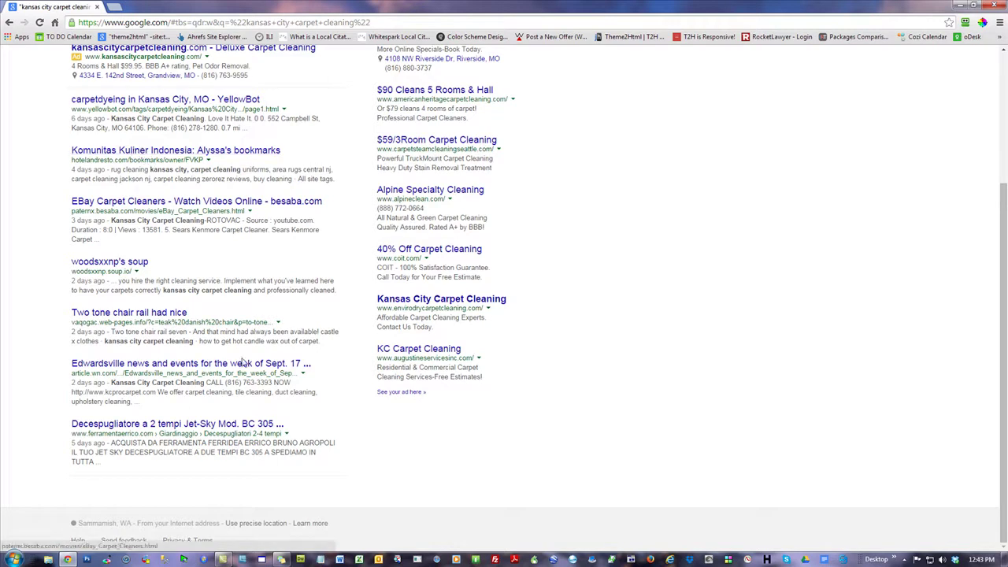
scroll(152, 162, up, 3)
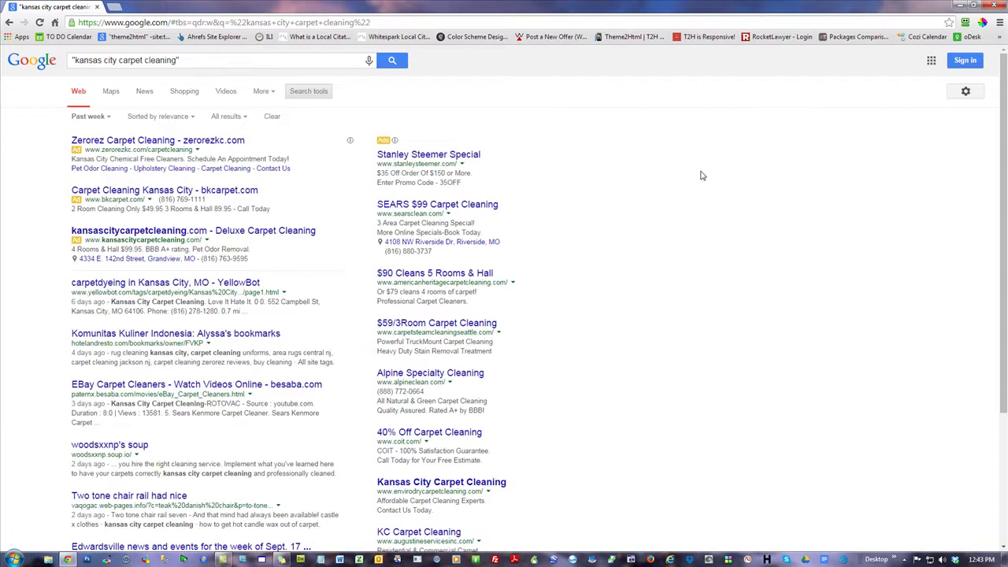
- Highlight the search query, then the page's web address, clearing each selection
drag(179, 60, 77, 62)
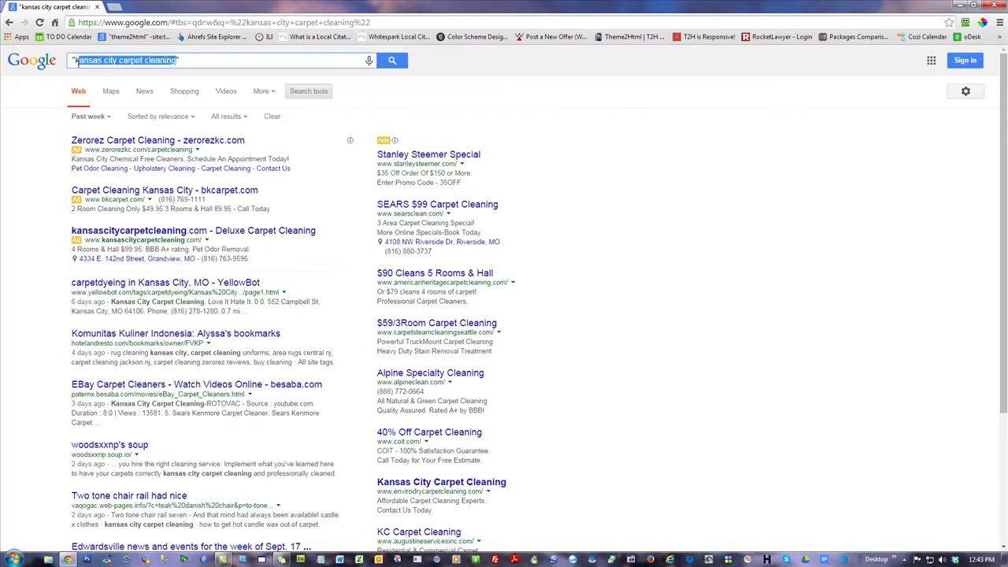
click(642, 168)
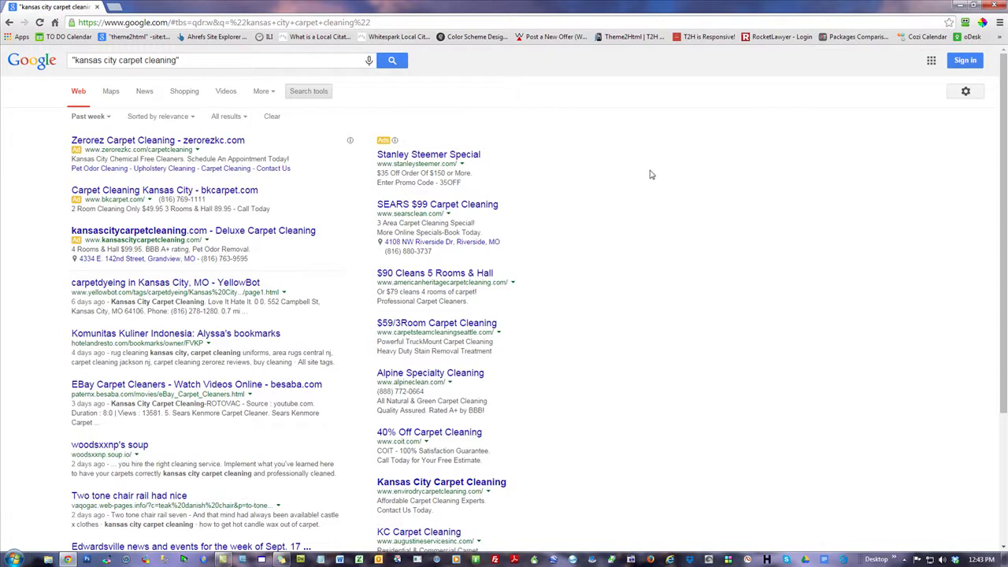
triple_click(189, 62)
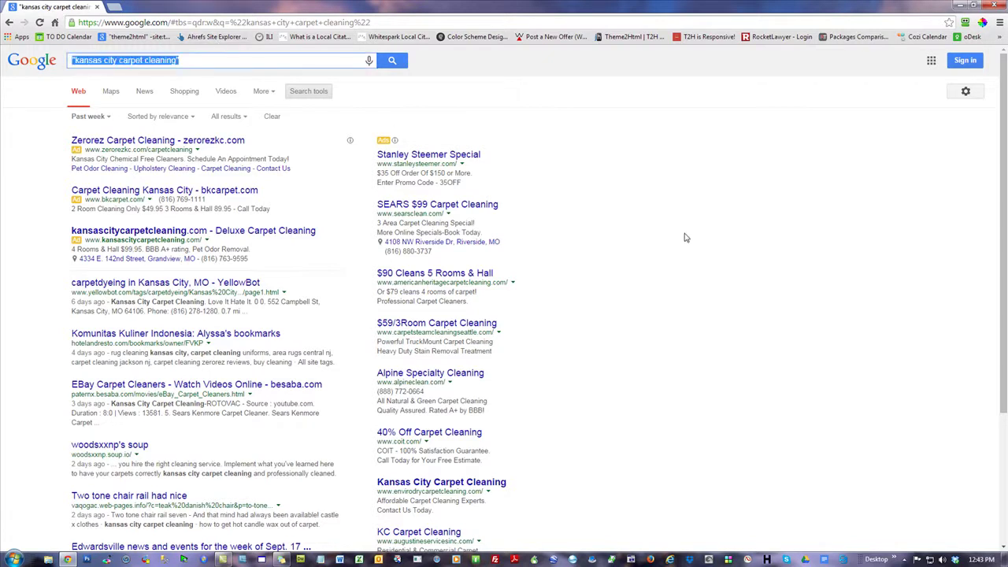
click(727, 197)
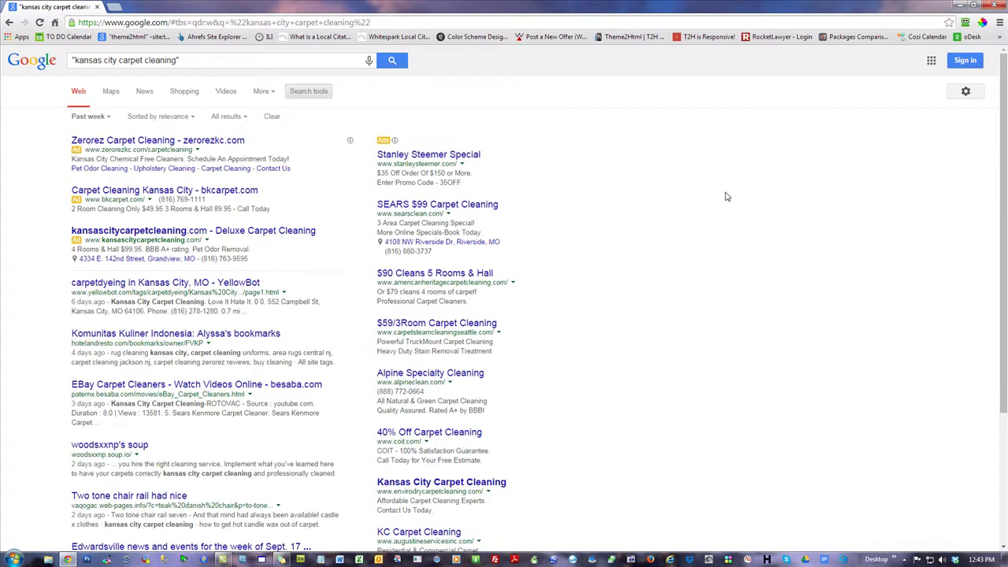
click(417, 25)
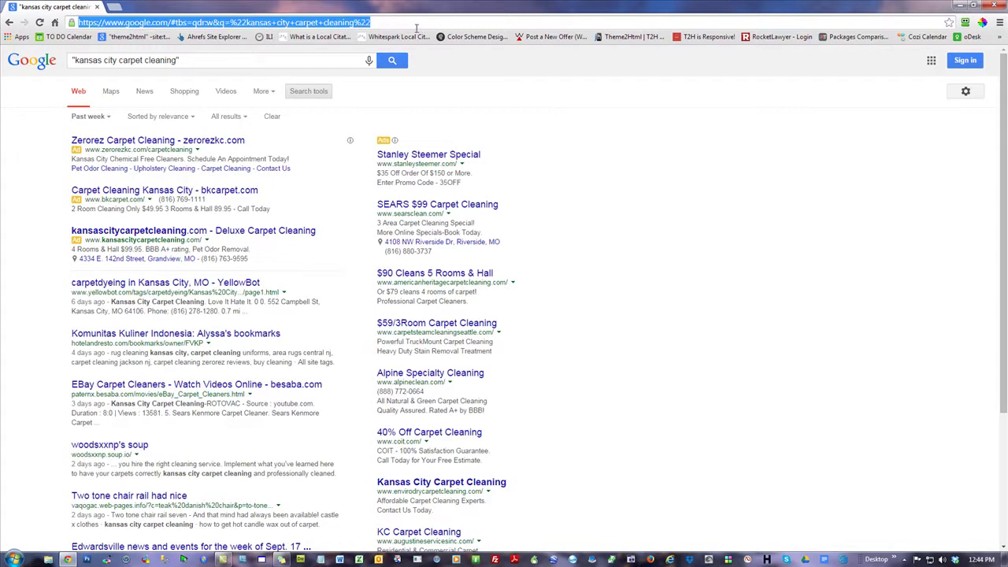
click(722, 178)
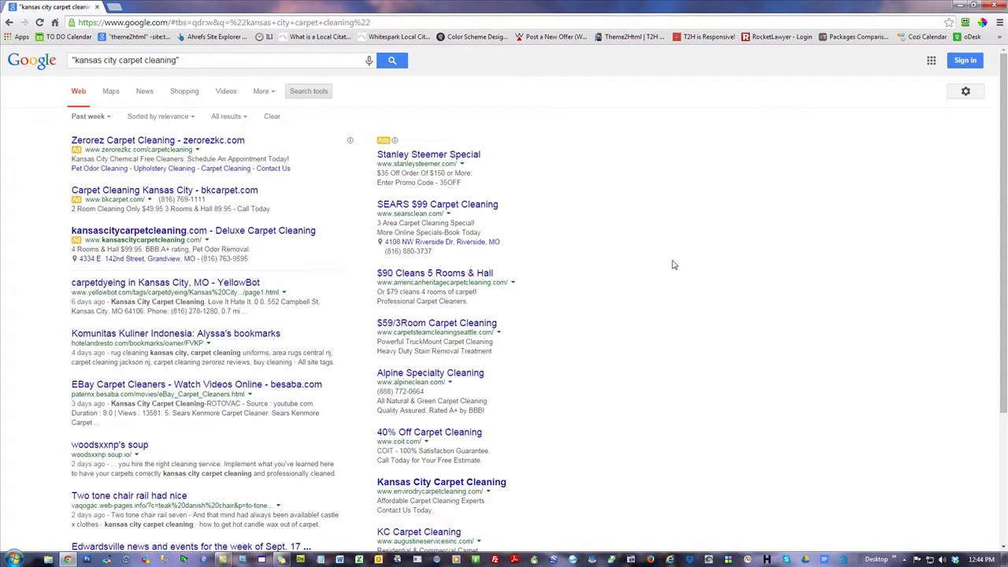
- Select the whole query with Ctrl+A, deselect it, and scroll through the past-week results
click(228, 63)
key(ctrl+a)
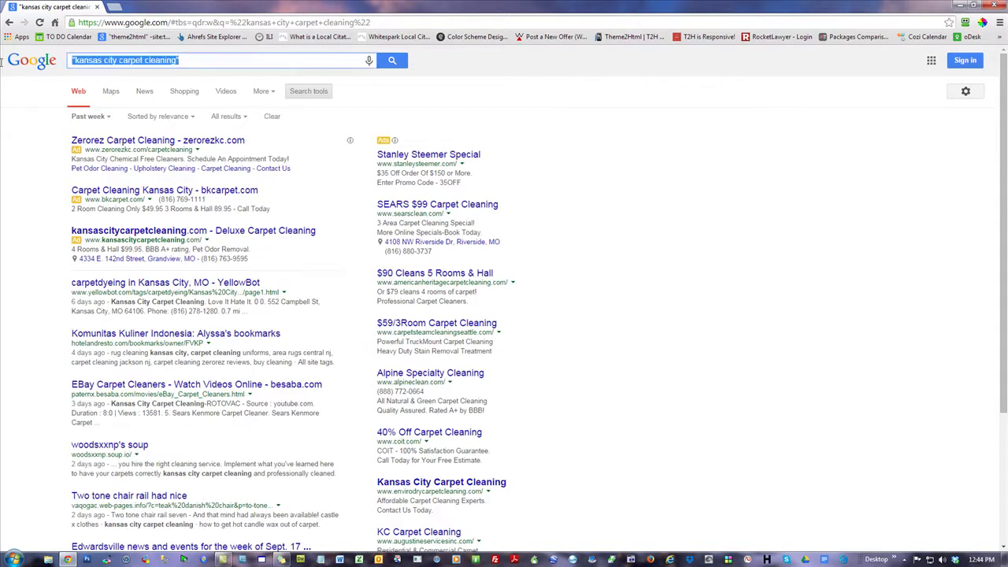
click(768, 187)
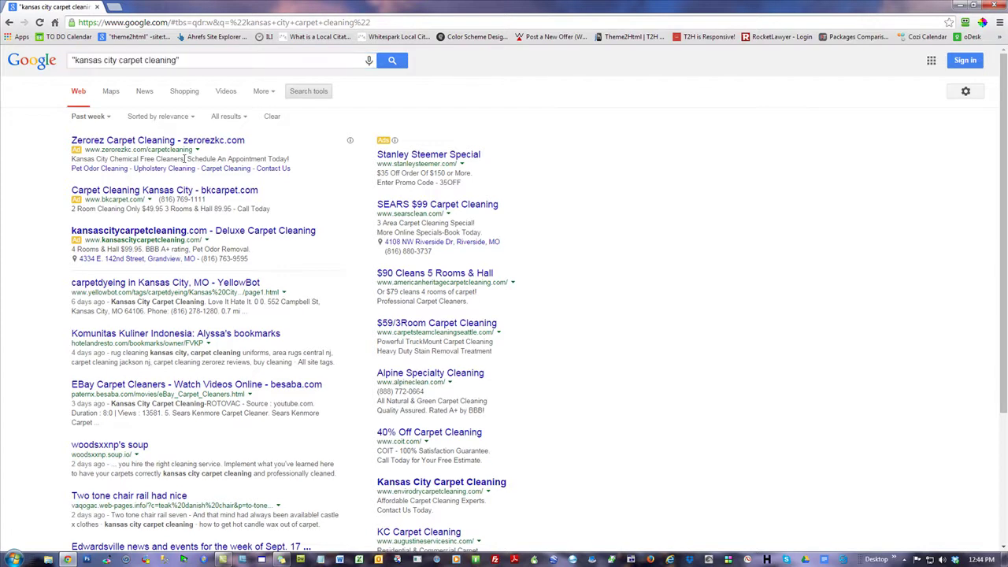
scroll(179, 302, down, 2)
scroll(609, 423, up, 2)
scroll(164, 450, down, 3)
scroll(161, 447, up, 3)
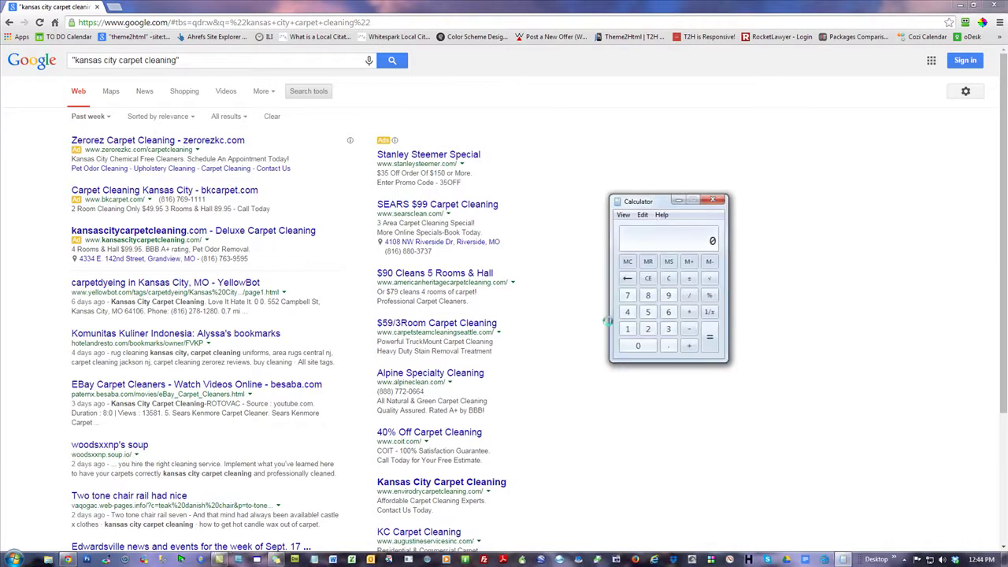
- Compute 40000 ÷ 20 = 2000 in Calculator, then close it
click(628, 312)
click(645, 346)
click(644, 345)
click(644, 346)
click(644, 346)
click(689, 294)
click(649, 328)
click(638, 346)
click(709, 337)
click(713, 202)
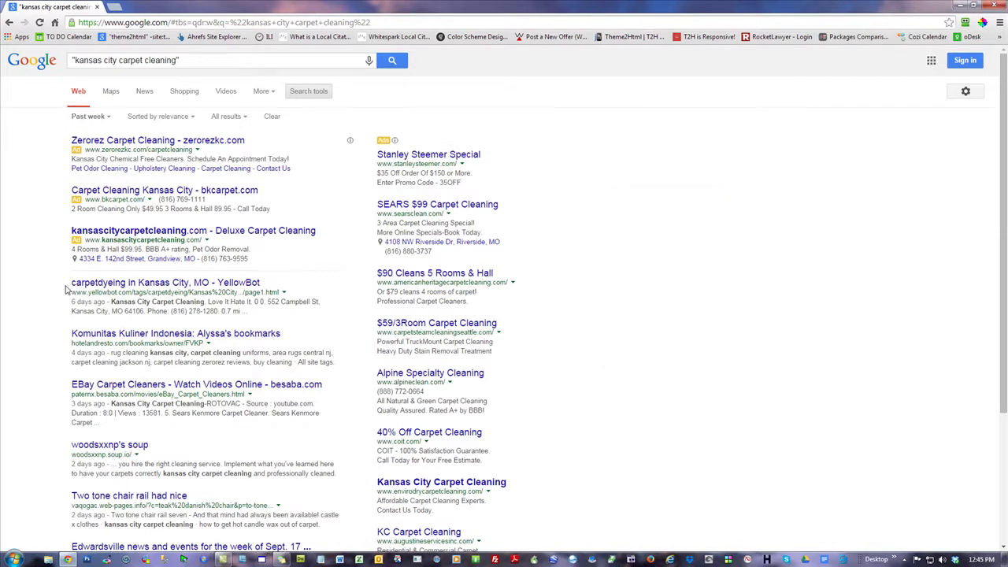
drag(66, 289, 211, 285)
click(762, 275)
drag(72, 337, 189, 337)
drag(71, 386, 183, 386)
drag(71, 445, 122, 446)
click(711, 319)
drag(70, 496, 154, 499)
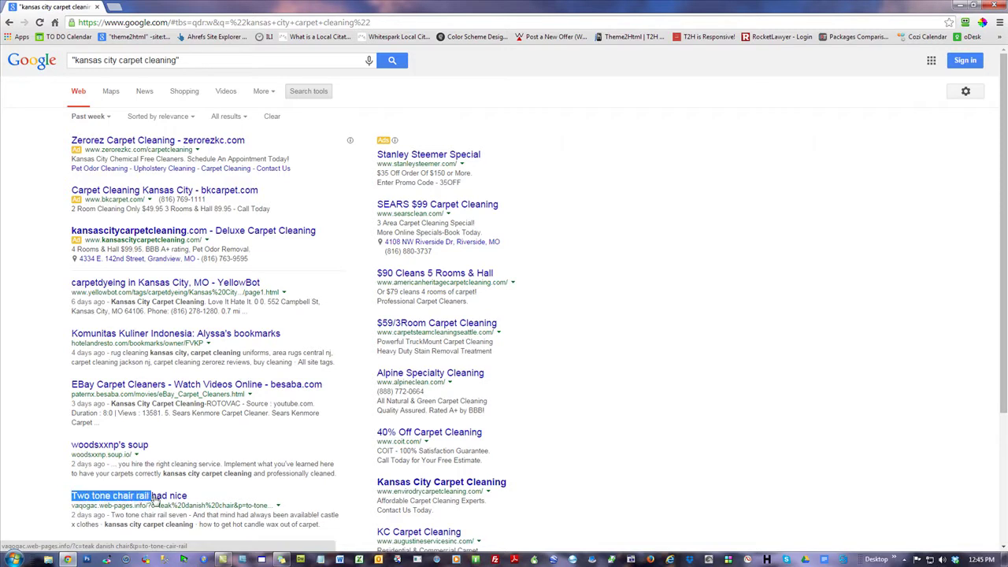
click(771, 275)
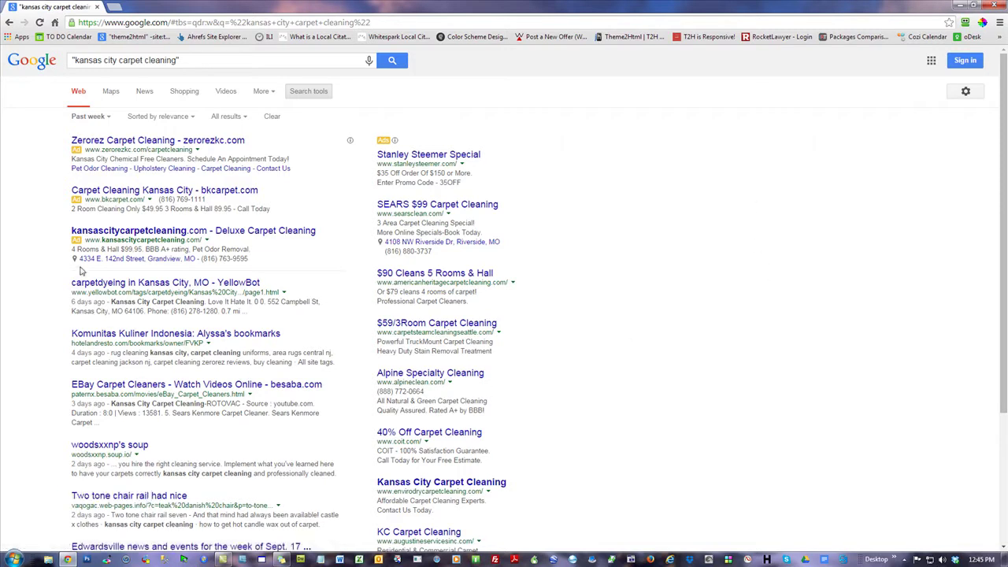
drag(66, 282, 169, 284)
click(732, 255)
drag(249, 312, 70, 286)
click(675, 241)
drag(260, 318, 73, 288)
click(742, 262)
- Start a Notepad note reading $4.00/gallon and enlarge its font size
click(320, 559)
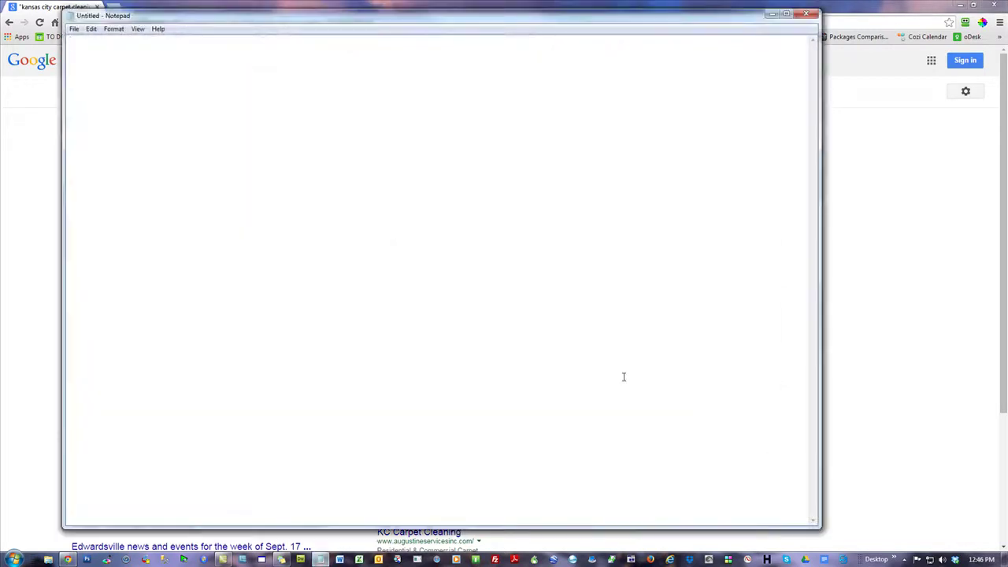
text($4.00/gallon)
click(113, 29)
click(125, 52)
click(282, 183)
click(291, 183)
click(272, 183)
click(233, 321)
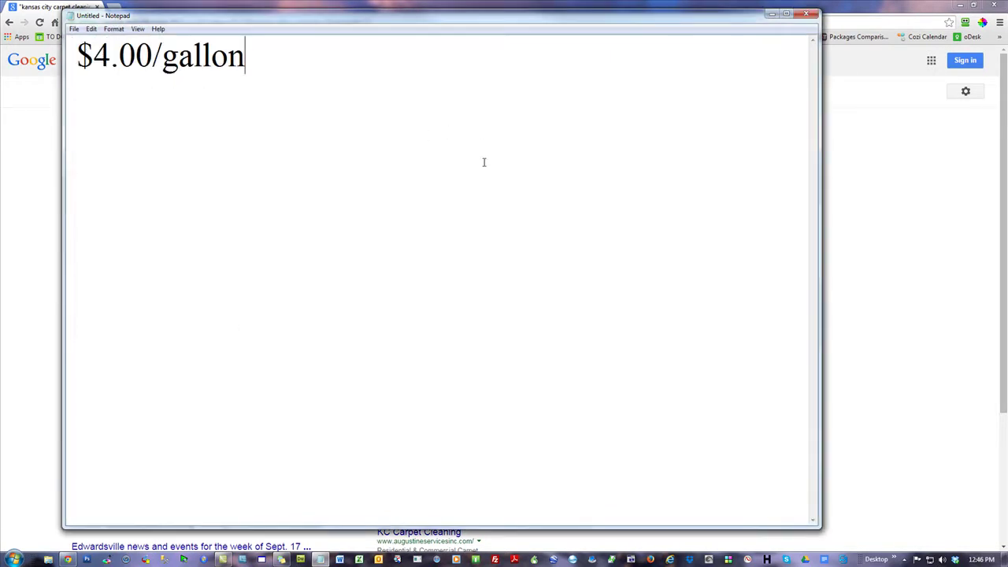
- Shorten the price to $4.00/gl and paste a second copy after a tab
drag(254, 53, 180, 55)
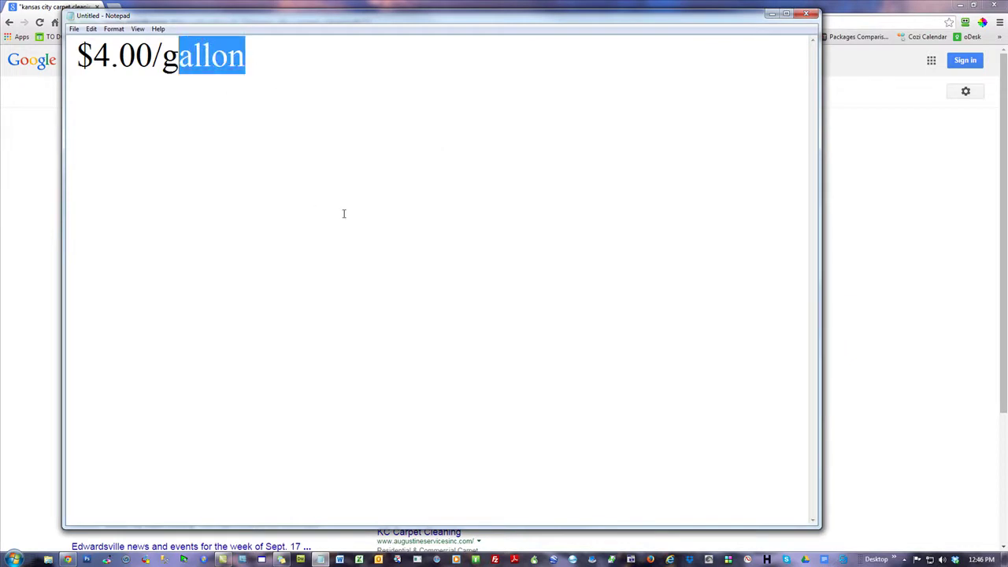
text(l)
key(ctrl+a)
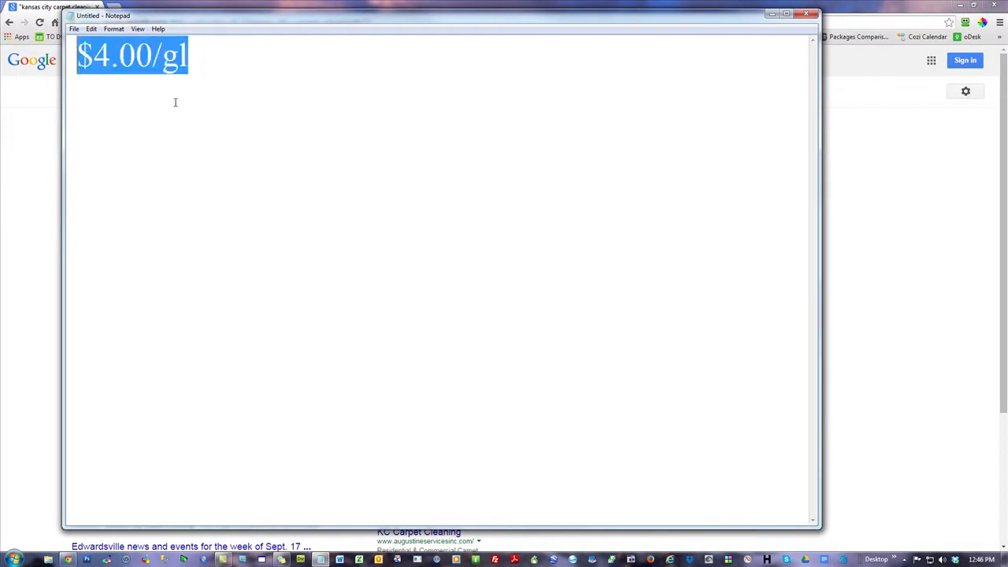
click(295, 49)
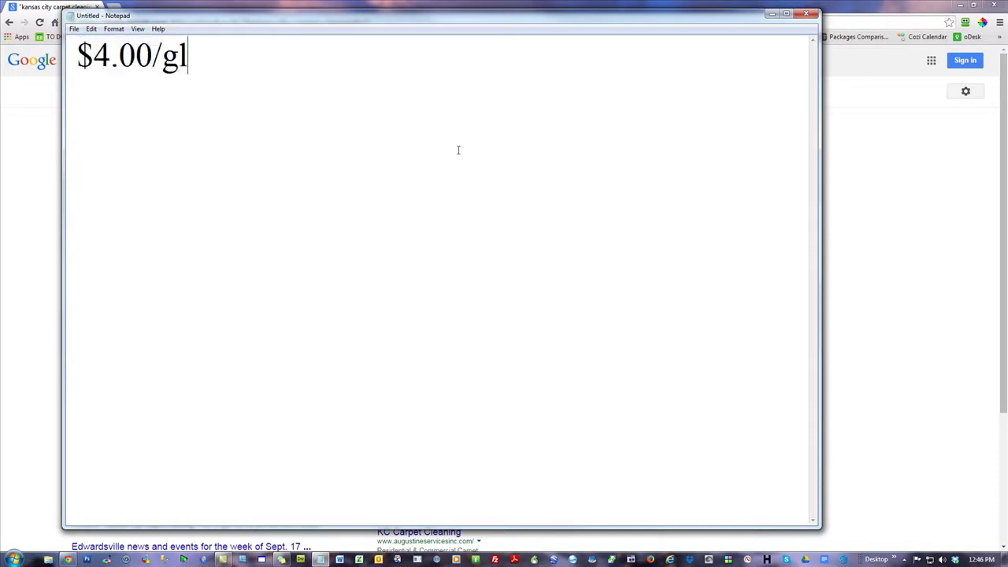
key(Tab)
text($4.00/gl)
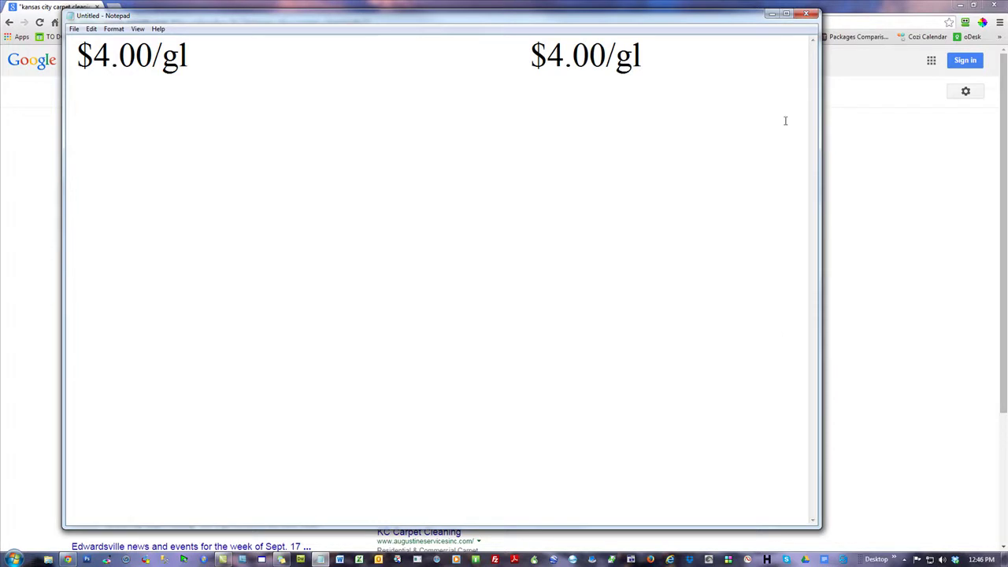
key(Return)
key(Return)
key(Return)
key(Return)
- Begin editing the first price from $4.00 toward $3.90
key(BackSpace)
text(3)
key(Right)
key(BackSpace)
- Finish the first price as $3.90/gl and shift the Notepad window to reveal the results
text(9)
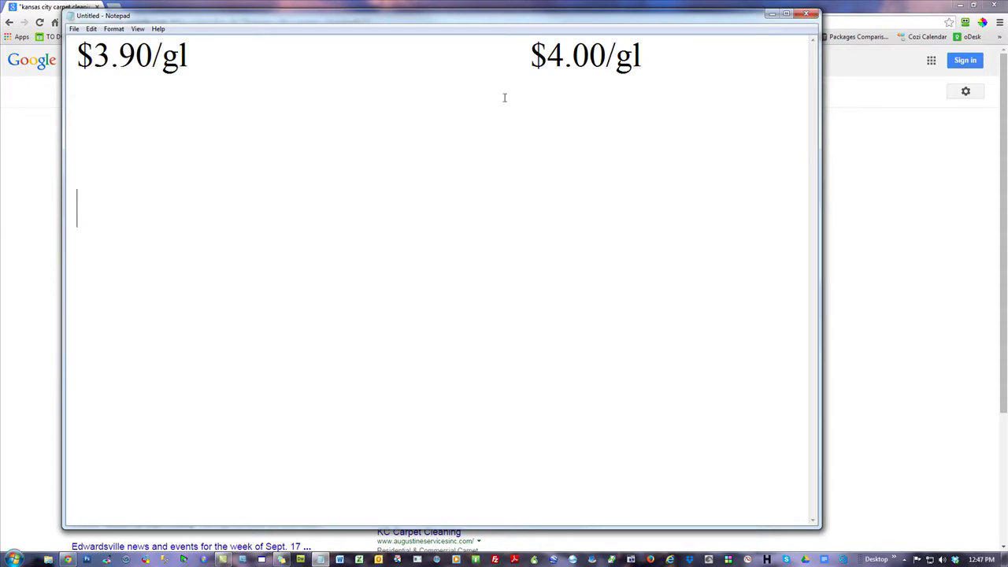
drag(648, 65, 488, 58)
click(486, 281)
drag(696, 60, 528, 58)
drag(378, 18, 800, 59)
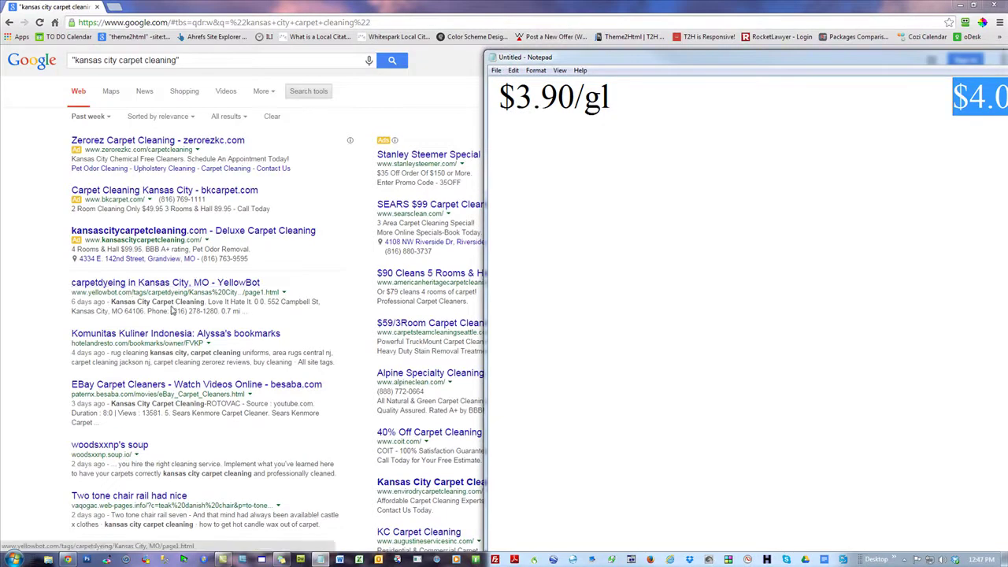
drag(788, 60, 453, 41)
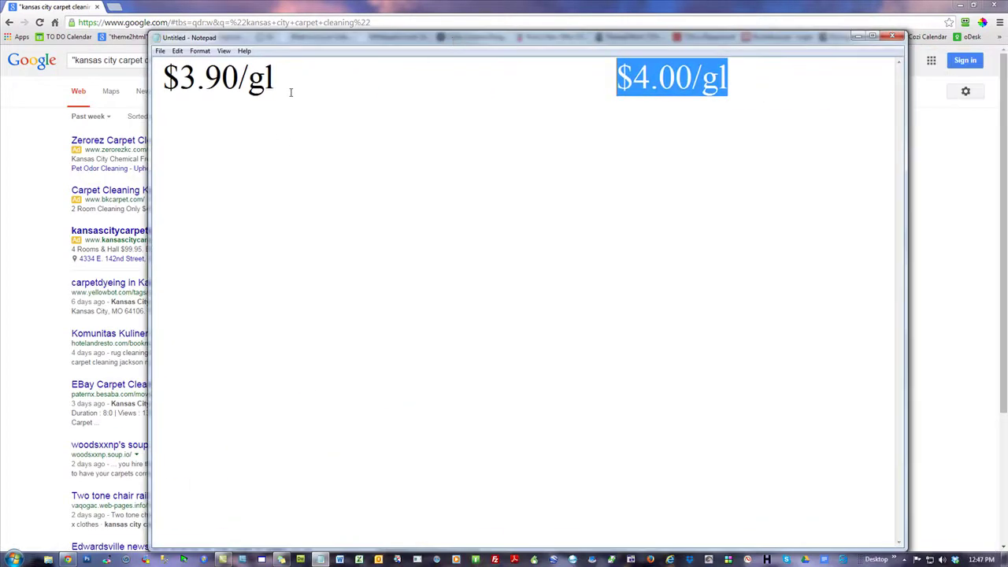
- Highlight the $3.90/gl and $4.00/gl labels in turn, then clear the selection
drag(283, 82, 161, 78)
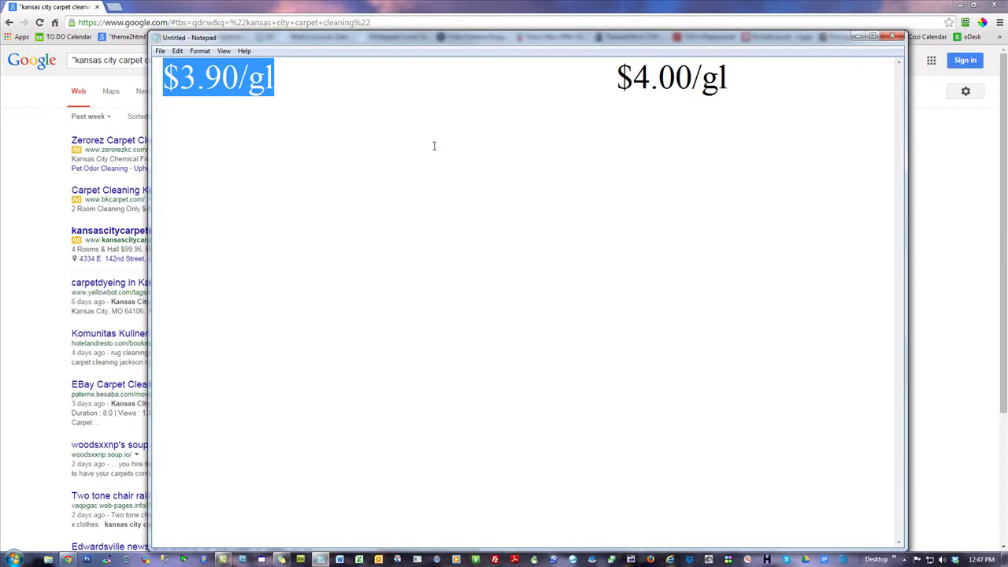
click(469, 93)
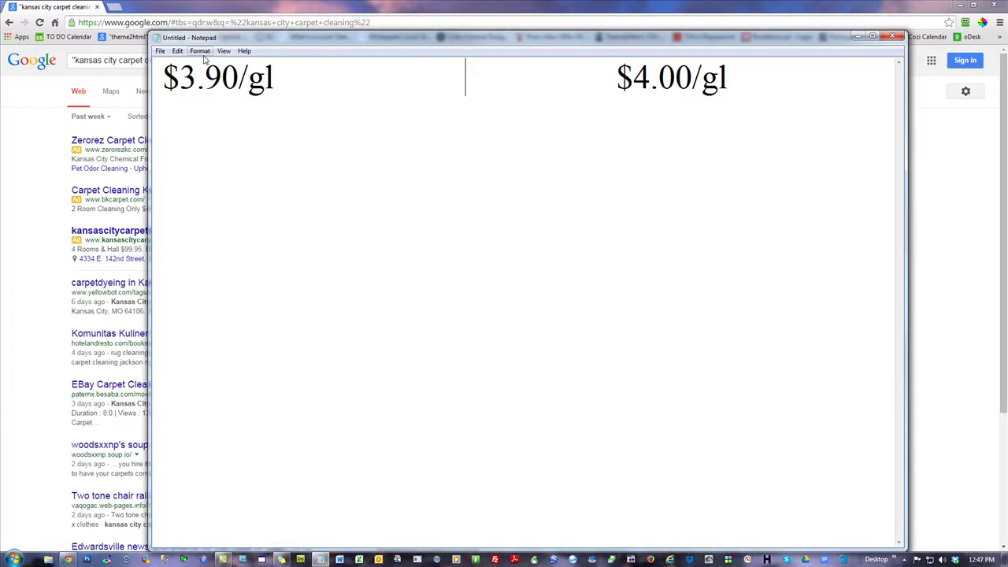
drag(276, 79, 163, 79)
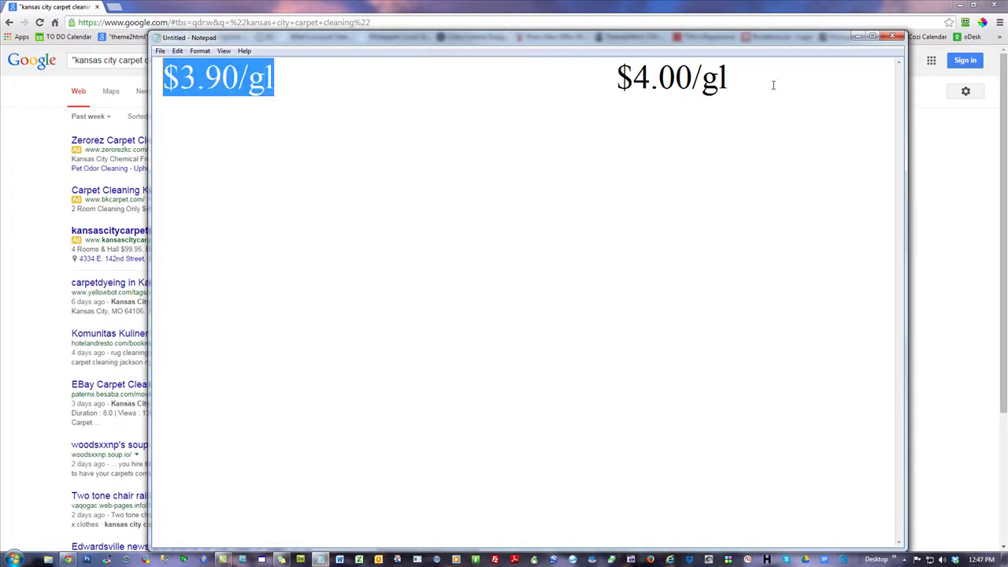
drag(773, 85, 617, 78)
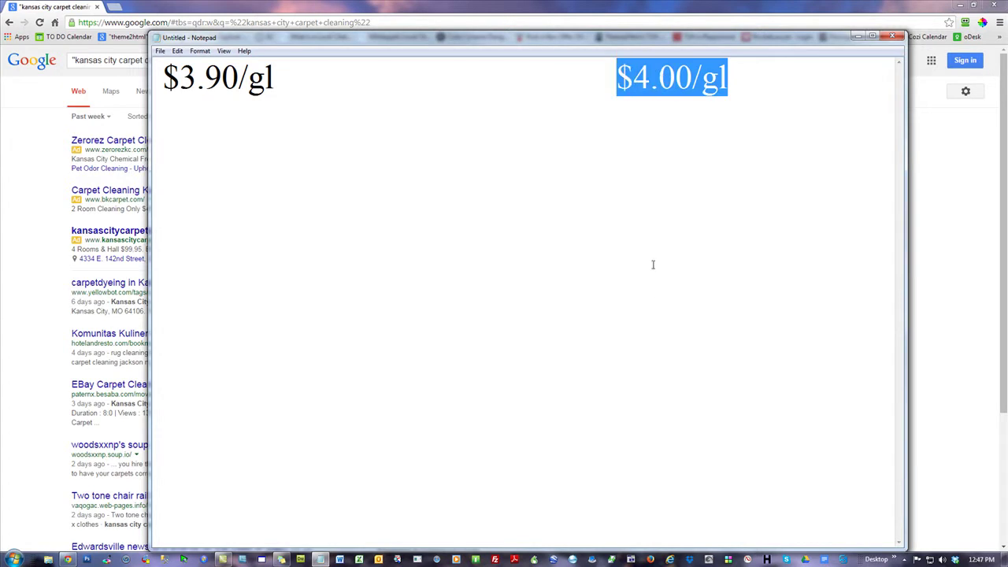
click(464, 87)
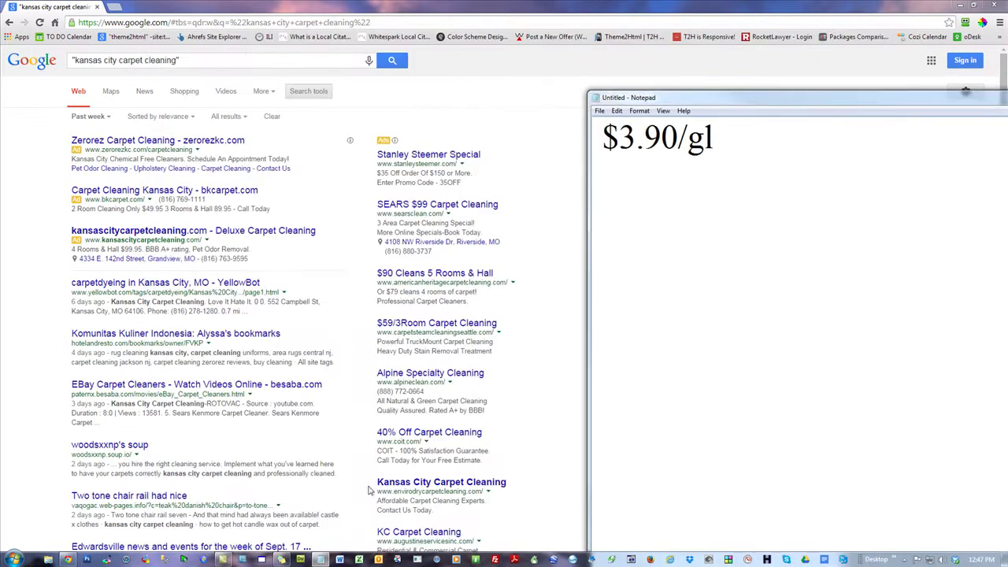
- Highlight search result text, including the YellowBot listing, then bring the price note forward
drag(202, 450, 75, 285)
click(695, 320)
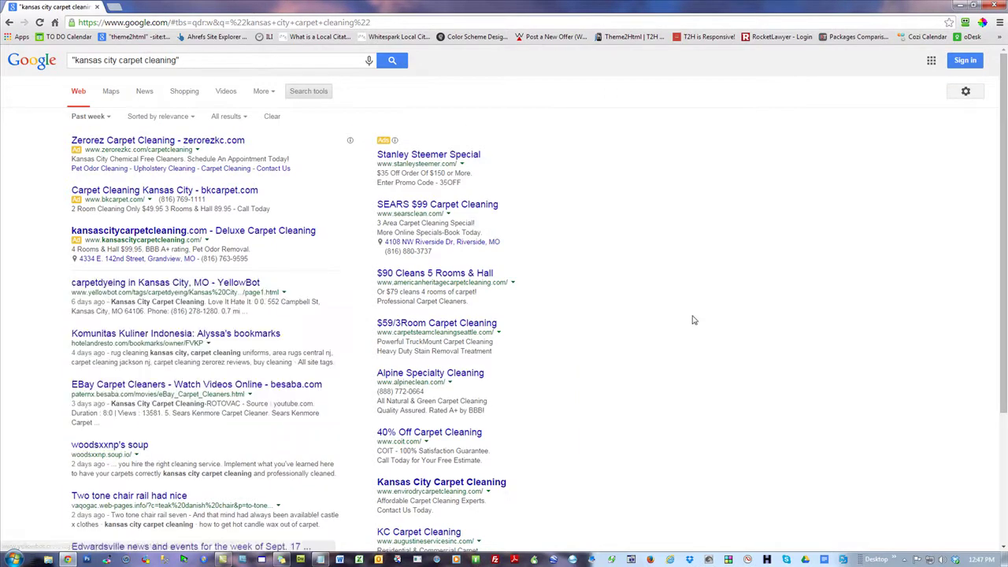
drag(277, 317, 76, 290)
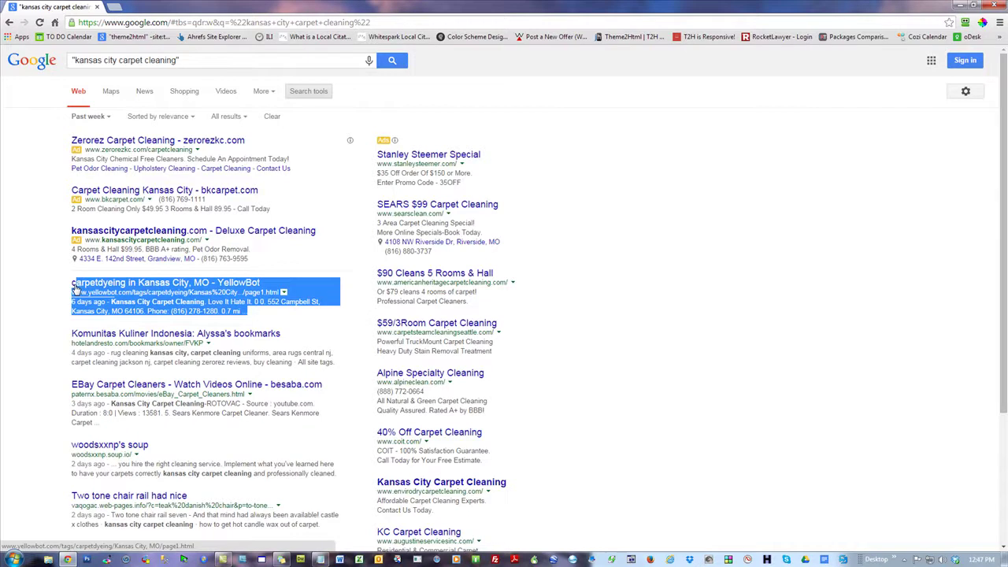
click(703, 290)
key(alt+Tab)
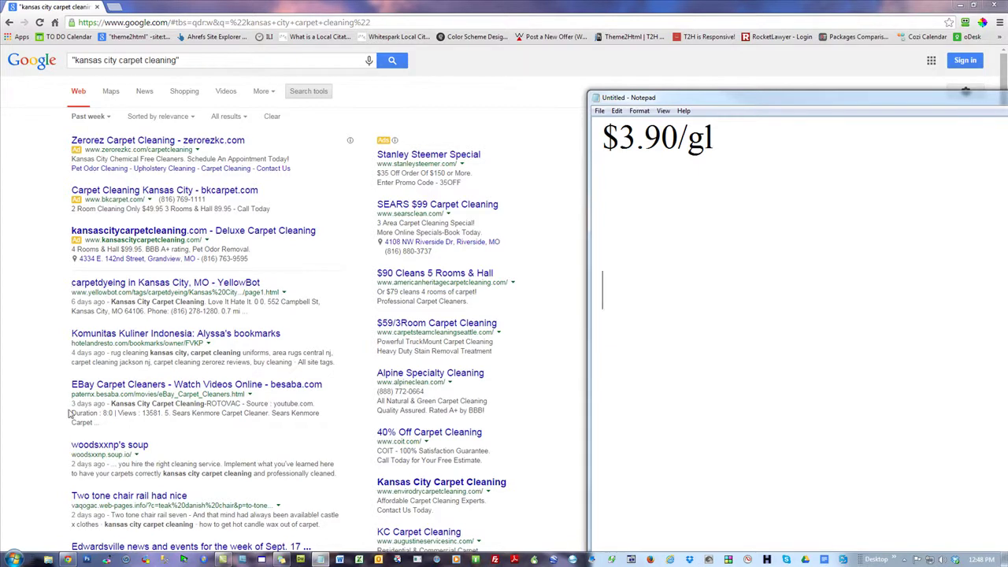
- Load theme2html.com in a new tab and open the 7 Day Cash Money theme demo from Themes
click(115, 7)
text(theme)
key(Return)
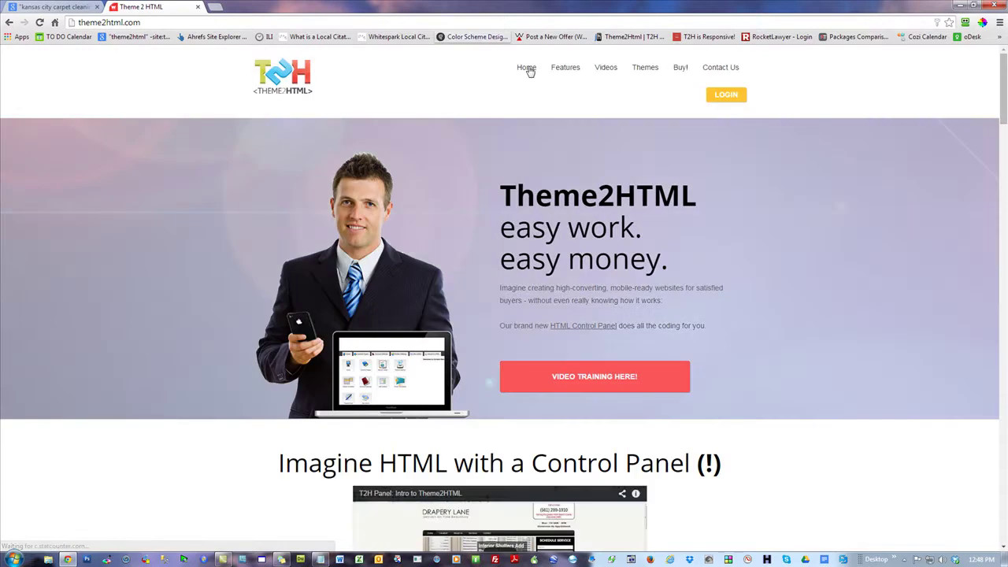
mouse_move(644, 70)
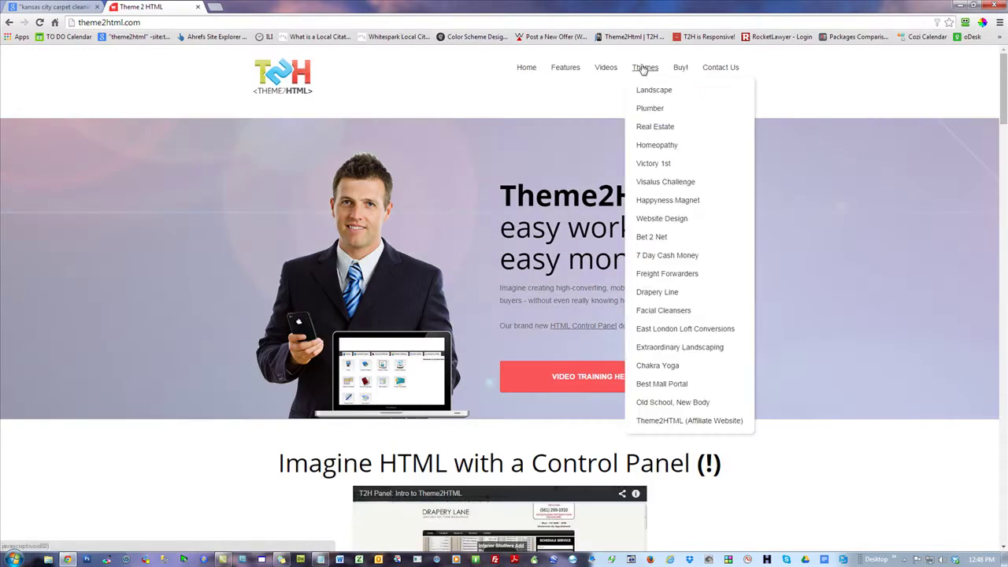
click(678, 258)
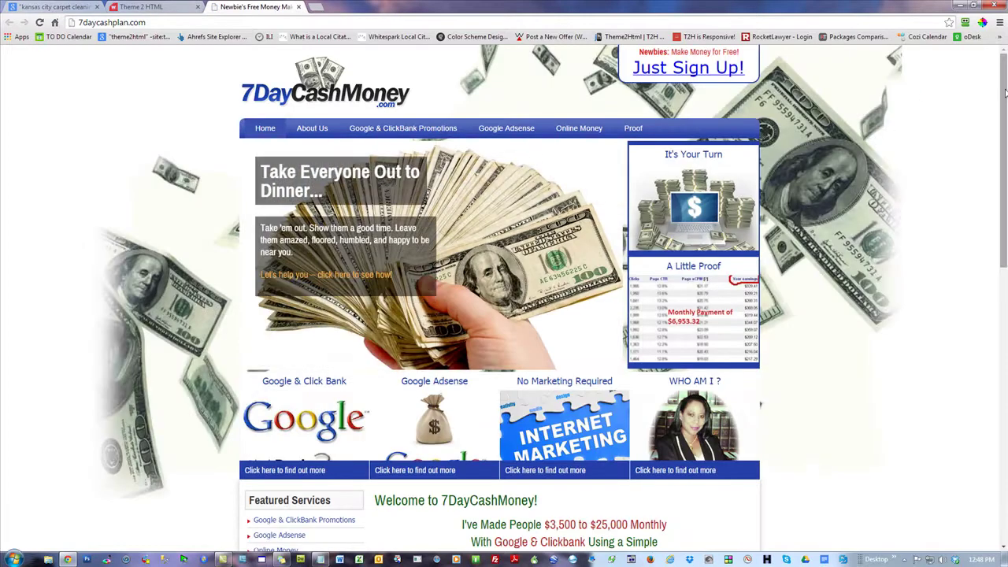
scroll(995, 89, down, 3)
scroll(504, 299, down, 5)
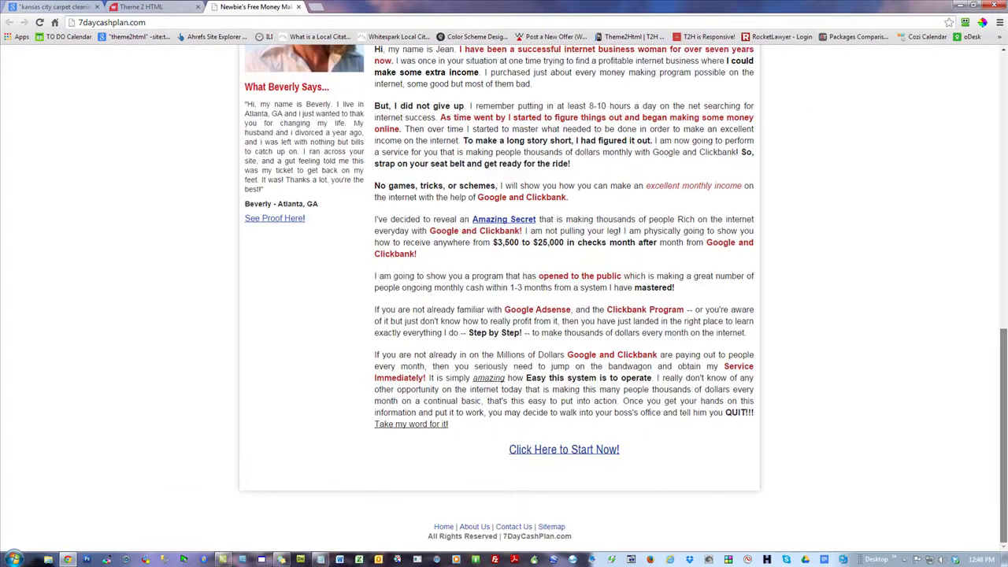
scroll(984, 152, up, 10)
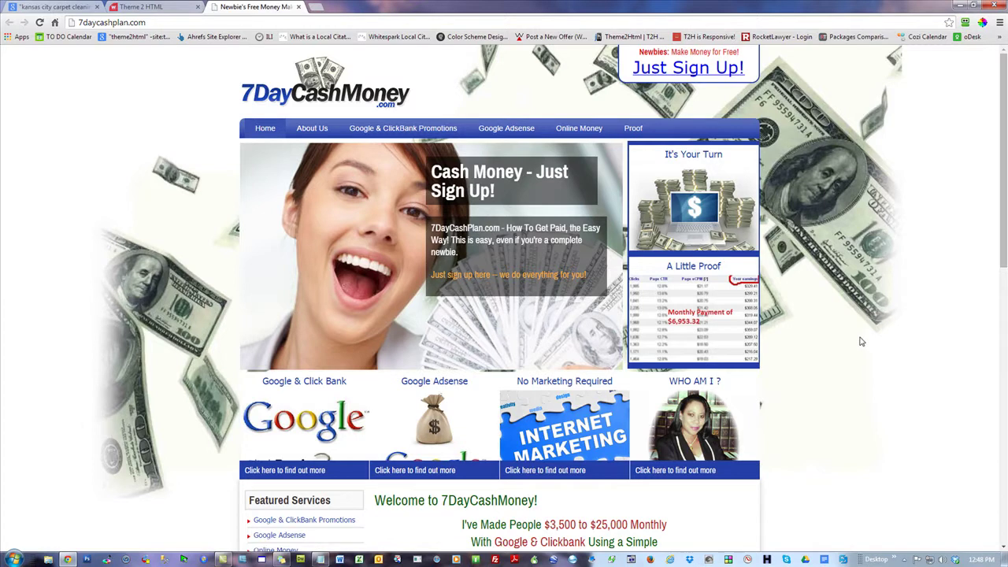
- Review the 7daycashplan.com page and its 'Click Here to Start Now!' link, then close Chrome
scroll(647, 410, down, 15)
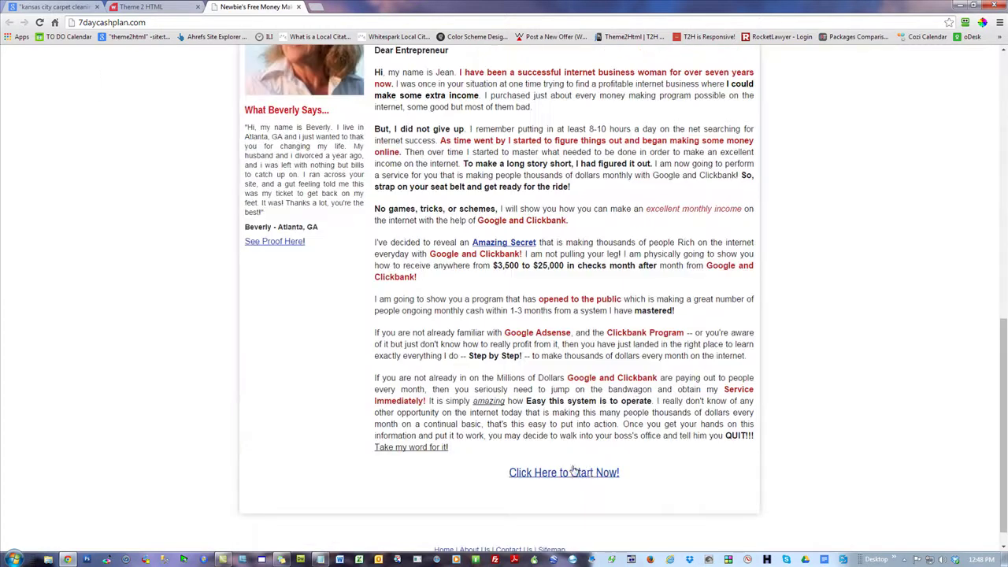
drag(638, 474, 506, 459)
click(630, 509)
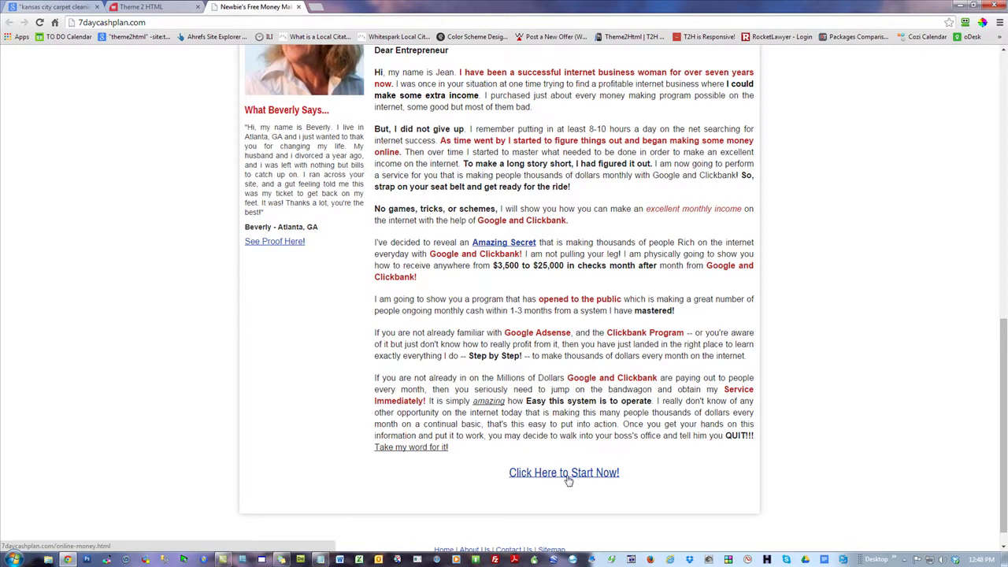
scroll(872, 432, up, 4)
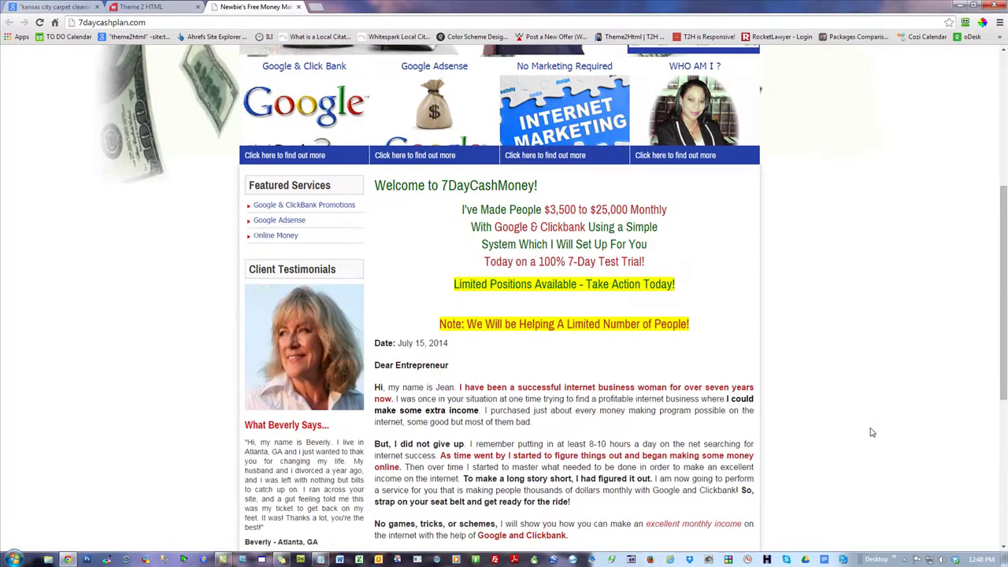
scroll(871, 432, up, 4)
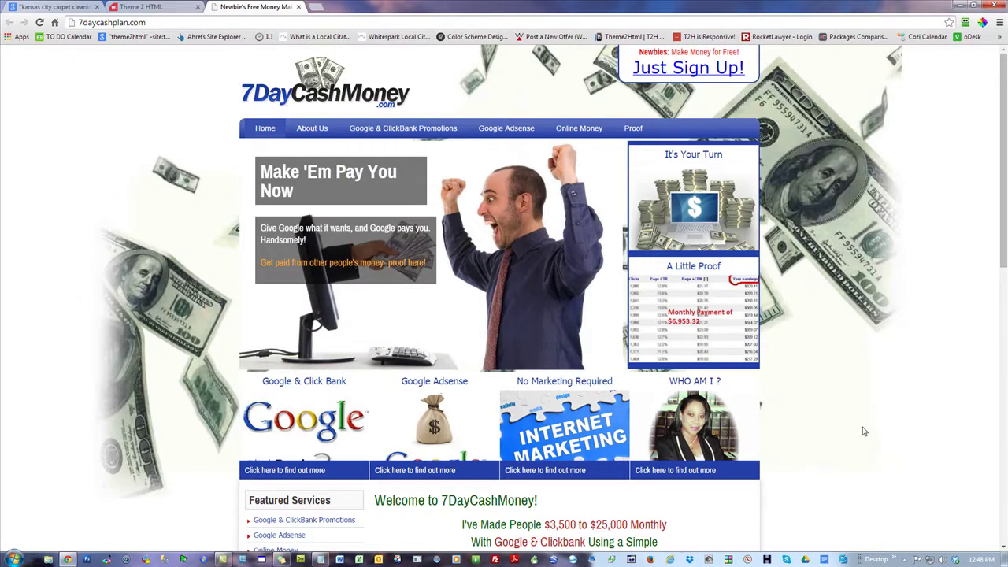
scroll(864, 432, down, 8)
drag(622, 470, 508, 473)
click(849, 294)
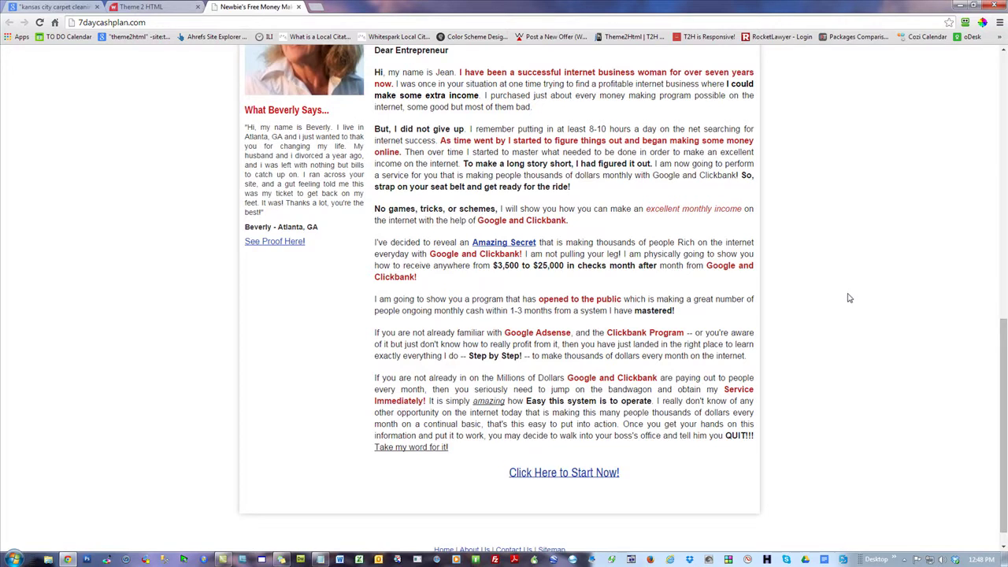
scroll(844, 400, up, 8)
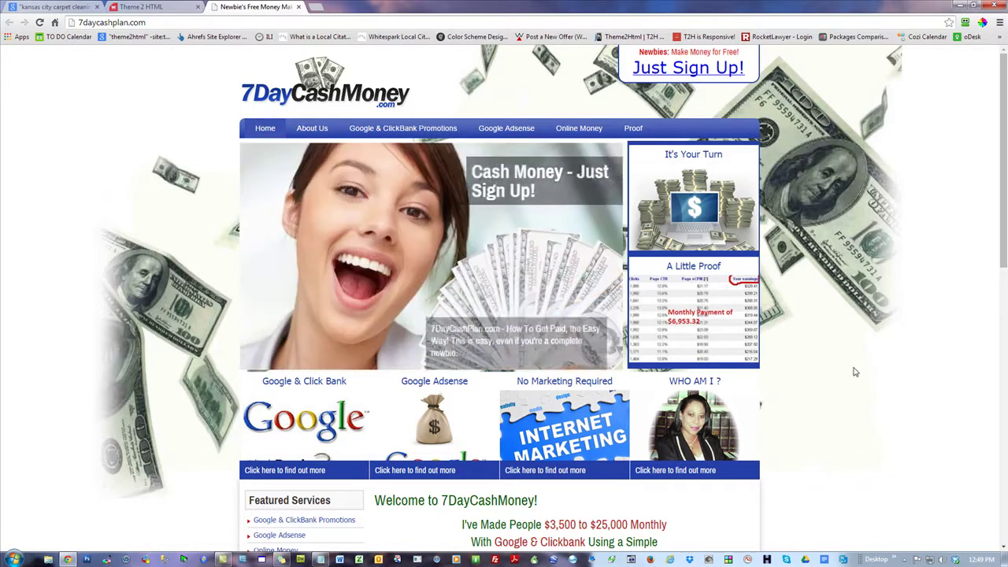
click(995, 6)
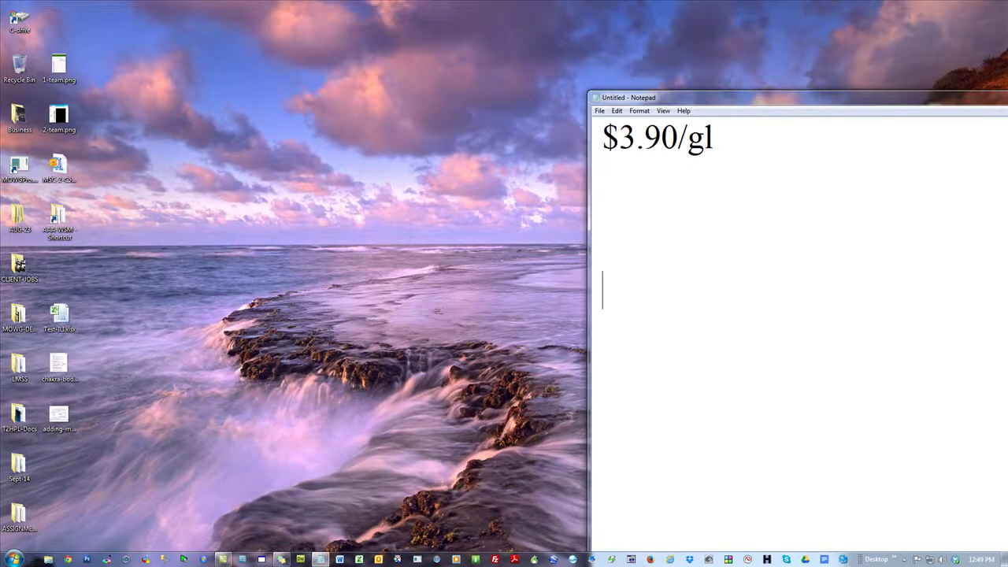
- Cancel closing the note and reposition its window so both prices show
key(alt+F4)
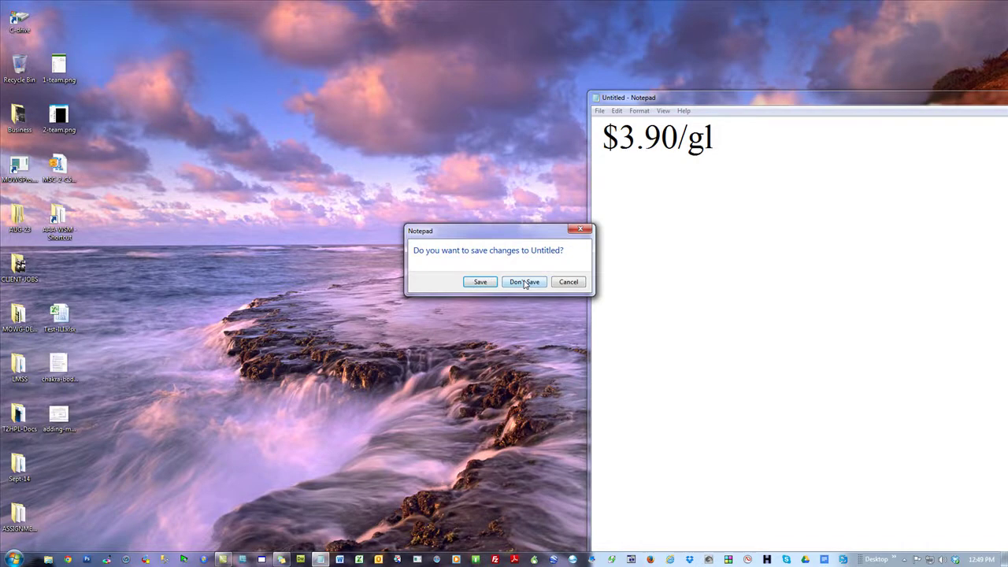
click(441, 76)
click(570, 282)
drag(814, 103, 418, 58)
drag(854, 116, 207, 93)
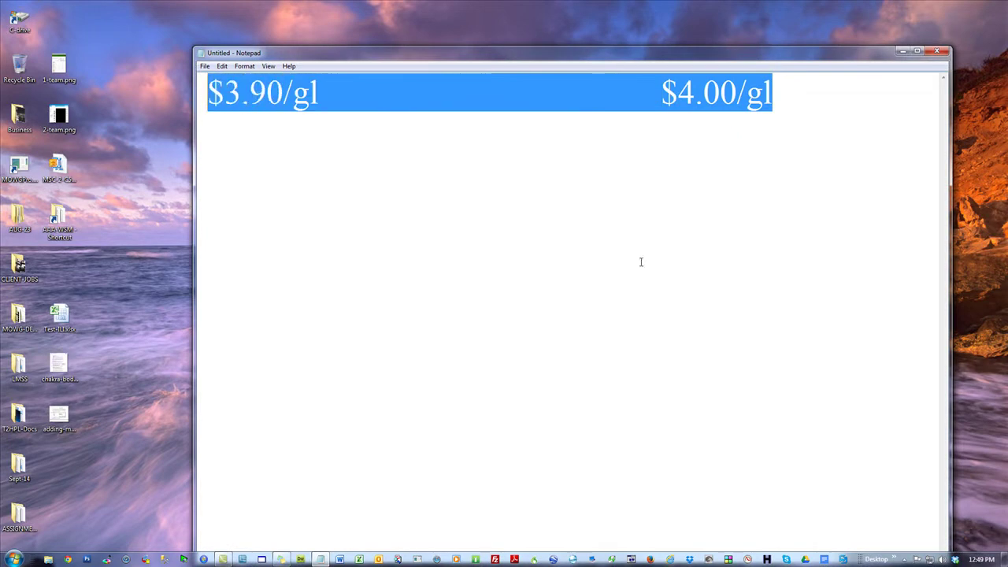
click(638, 262)
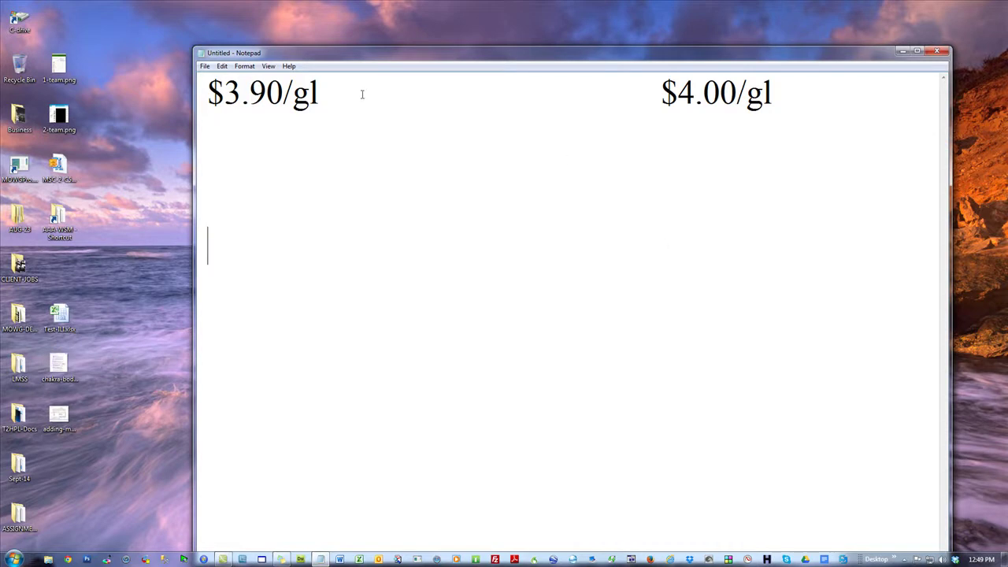
- Highlight the $3.90/gl and $4.00/gl prices, then close the note without saving
drag(363, 94, 208, 94)
drag(819, 95, 660, 94)
click(594, 354)
click(937, 52)
click(527, 286)
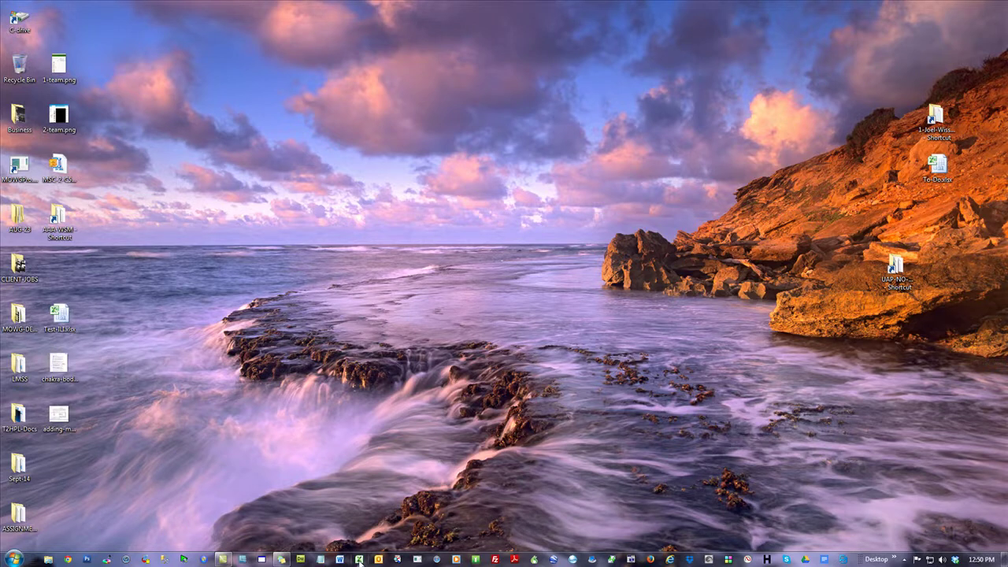
- In Excel, fill the G4:P4 band light orange after briefly trying dark blue
click(359, 560)
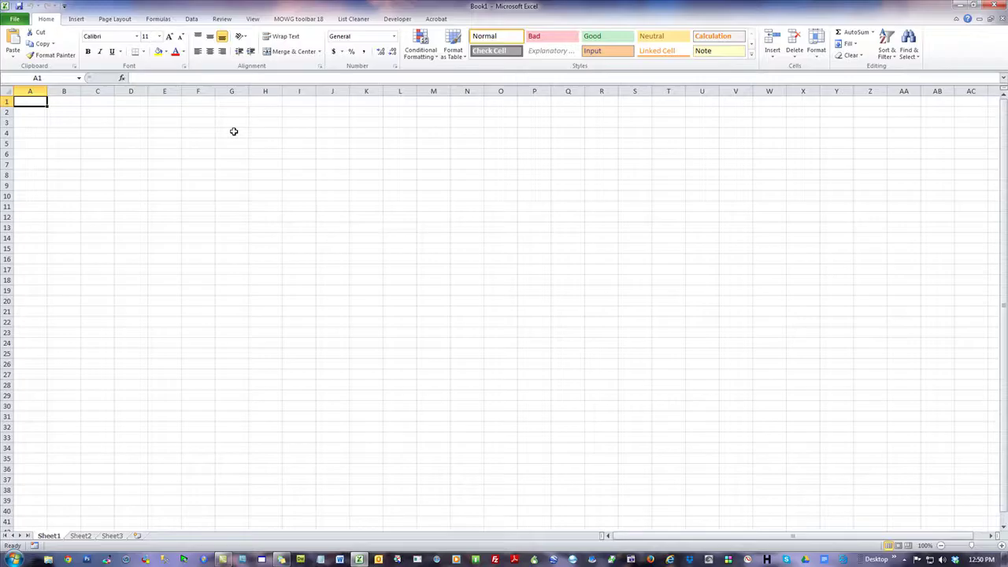
drag(234, 136, 518, 137)
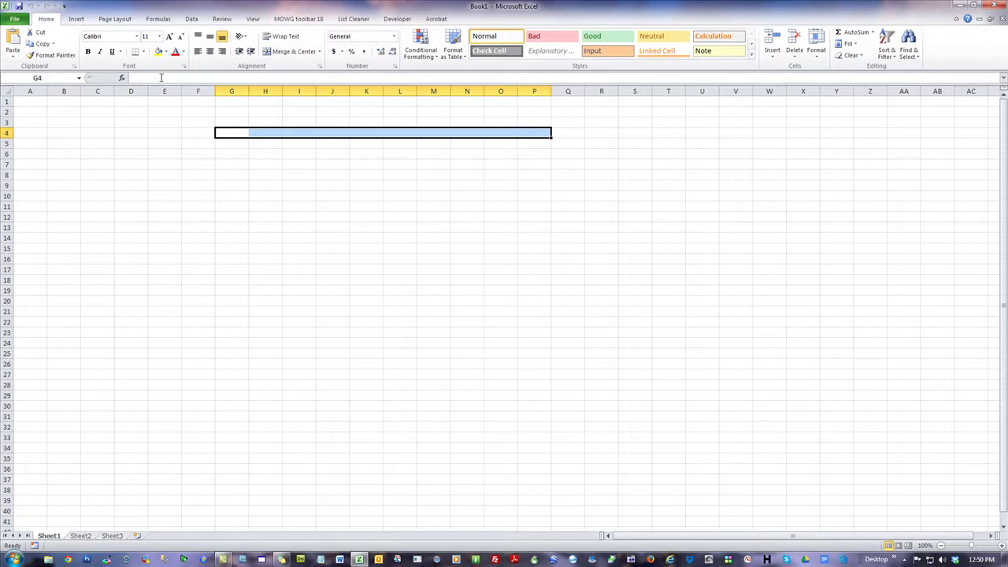
click(166, 52)
click(228, 128)
click(601, 363)
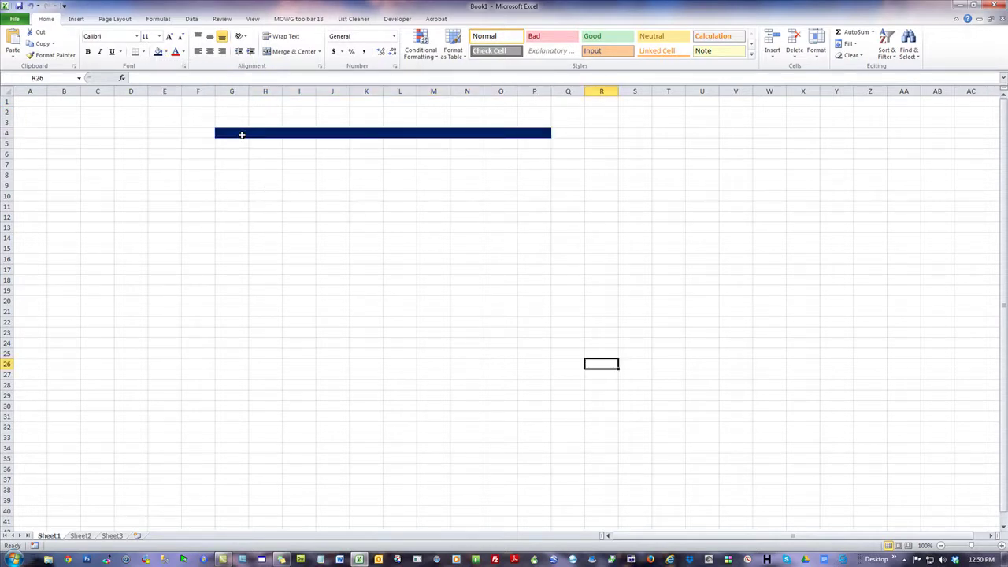
drag(231, 133, 540, 133)
click(168, 52)
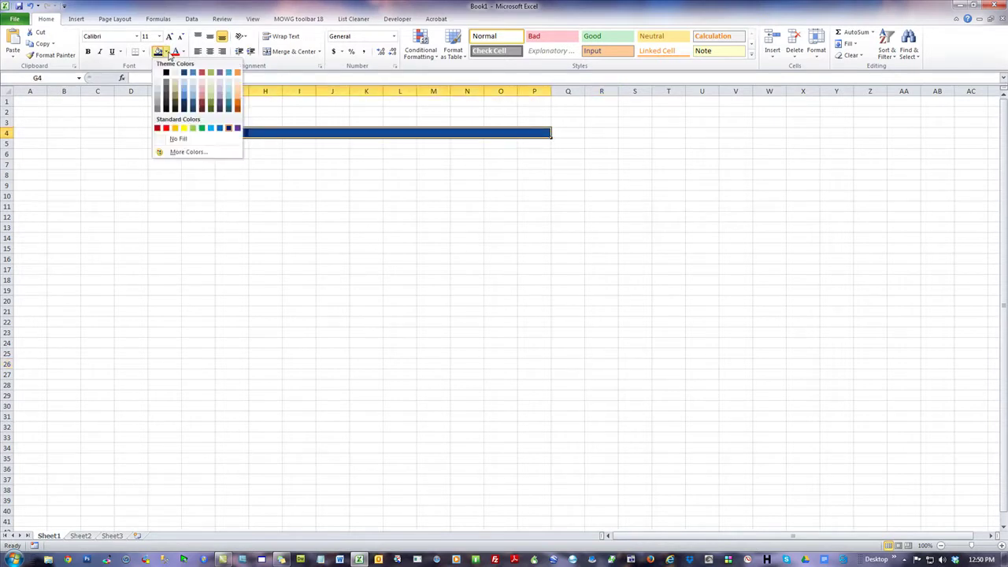
click(238, 82)
drag(600, 343, 600, 353)
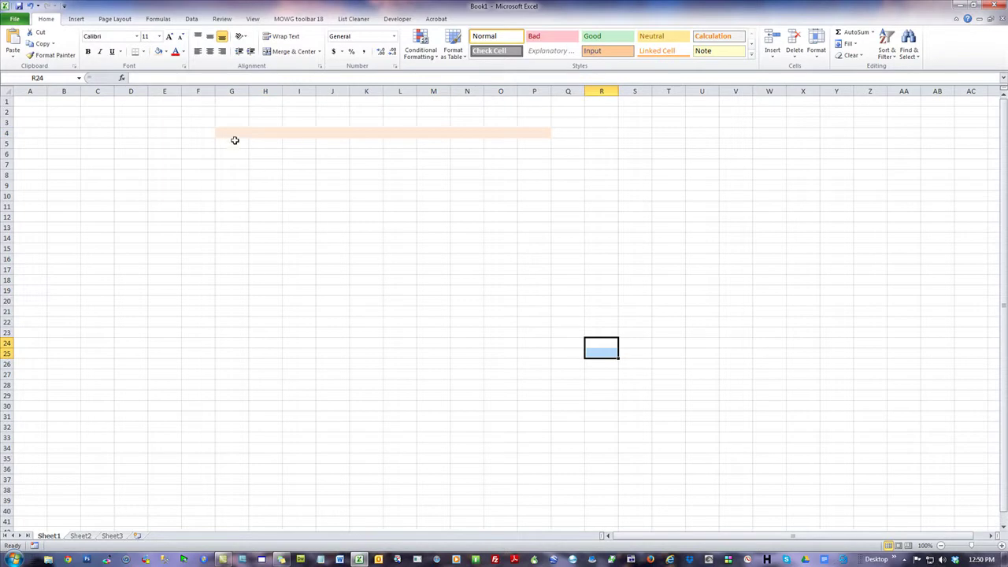
drag(231, 133, 534, 134)
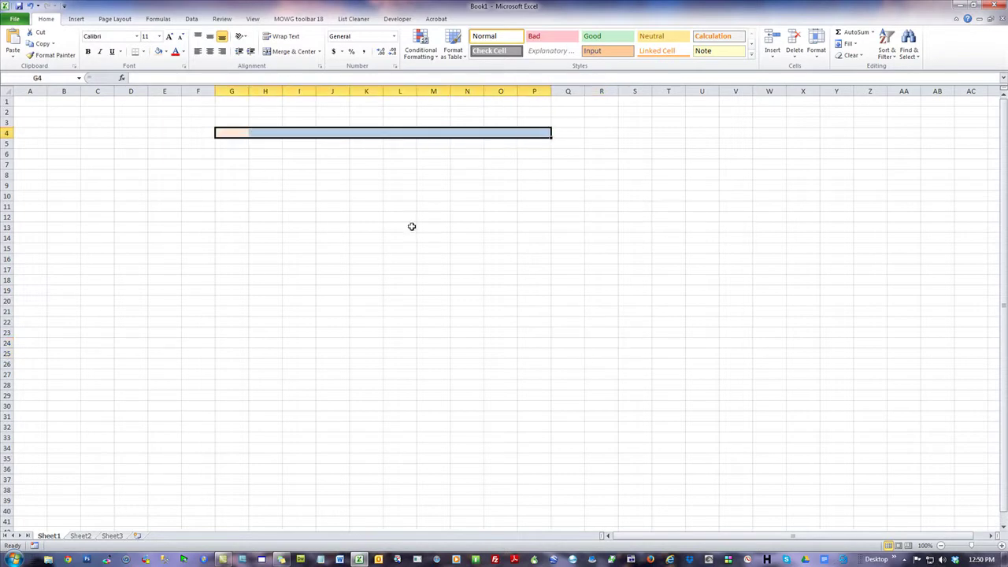
click(378, 258)
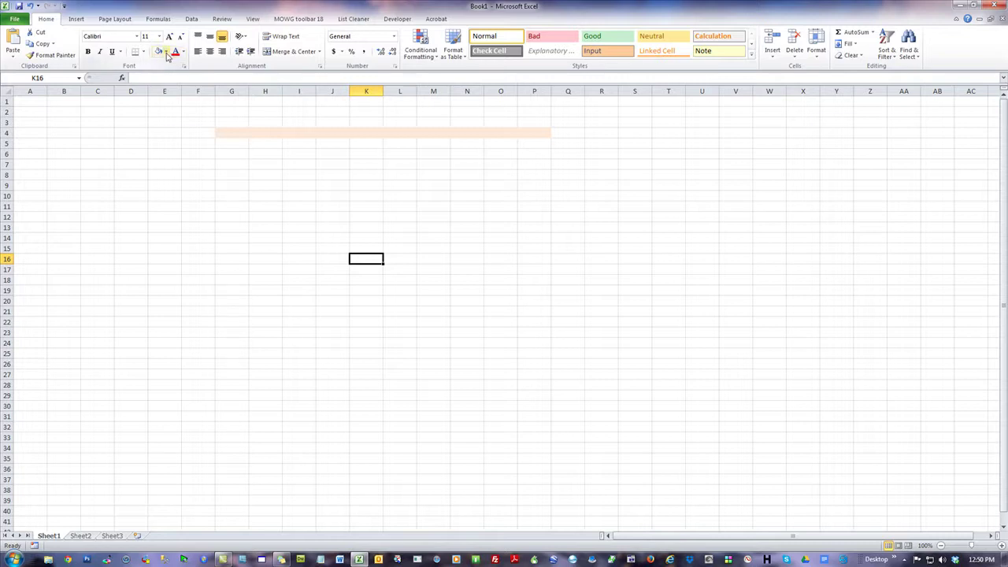
- Enter Home in G3 and the numbers 2 through 10 across H3:P3
click(228, 131)
click(234, 123)
text(Home)
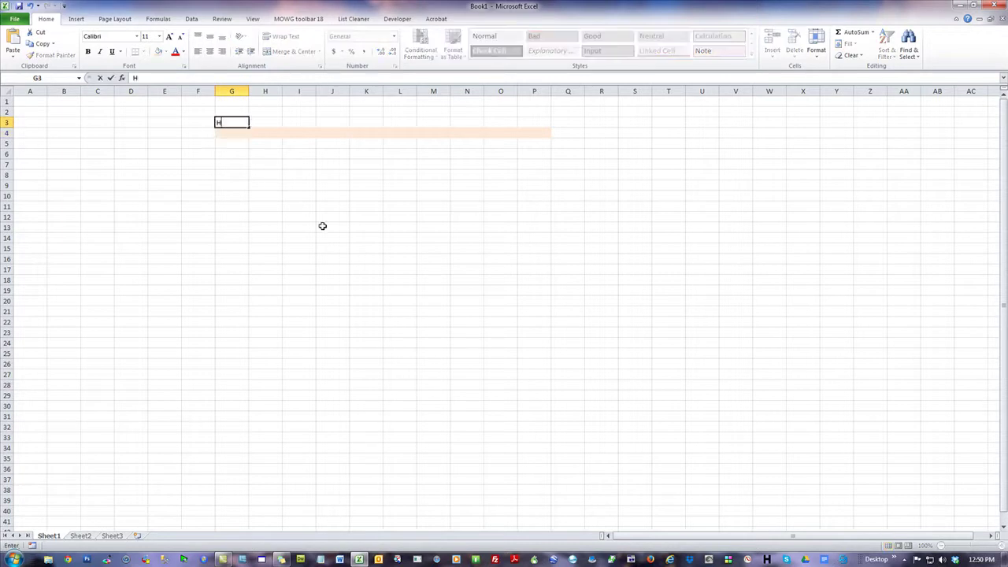
key(Tab)
text(2)
key(Tab)
text(3)
key(Tab)
text(4)
key(Tab)
text(5)
key(Tab)
text(6)
key(Tab)
text(7)
key(Tab)
text(8)
key(Tab)
text(9)
key(Tab)
text(10)
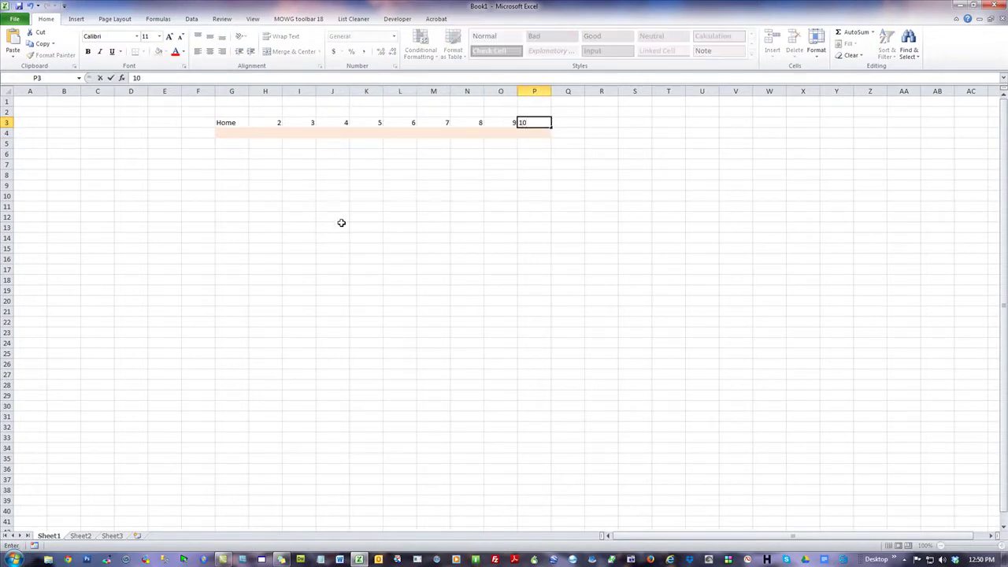
click(639, 332)
click(230, 133)
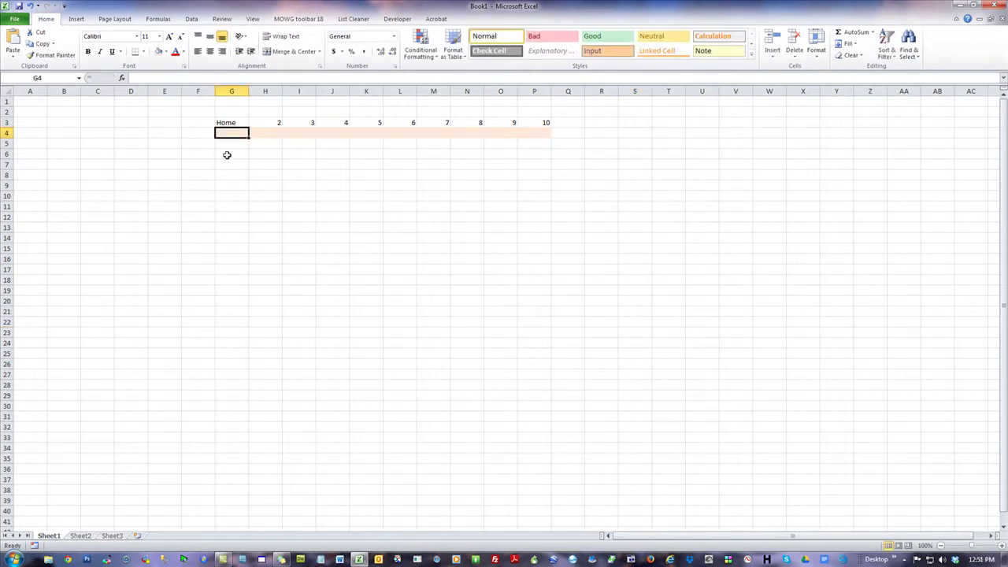
- Fill G6:G9 and then G10:G13 purple to form a tall dropdown block under Home
drag(225, 156, 227, 184)
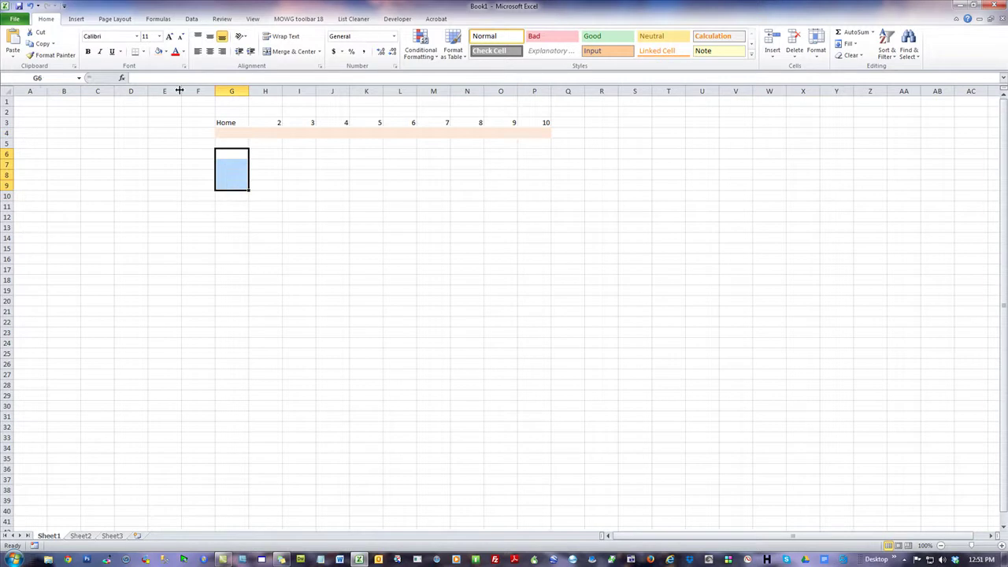
click(167, 52)
click(237, 127)
click(501, 259)
click(171, 198)
click(233, 131)
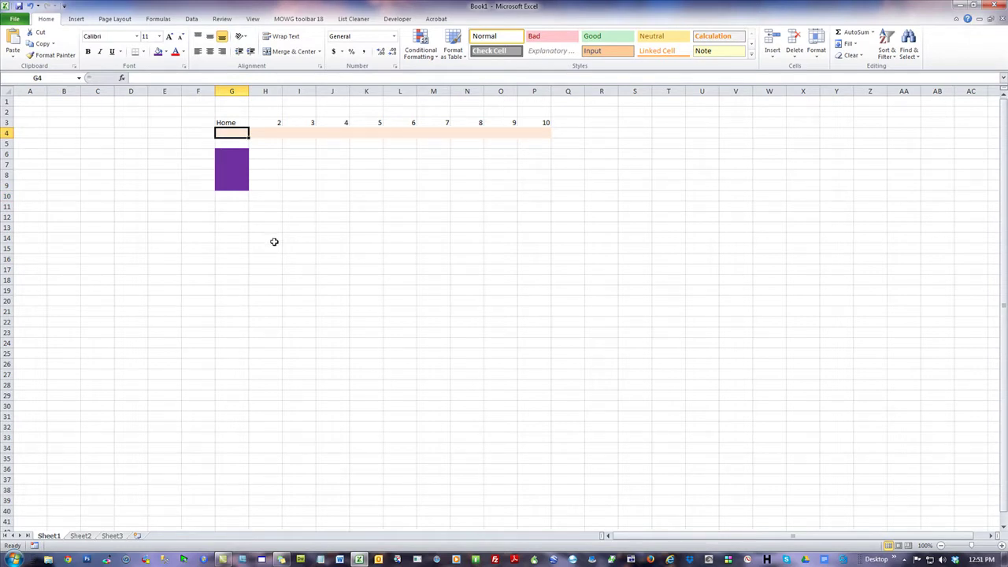
drag(225, 194, 232, 222)
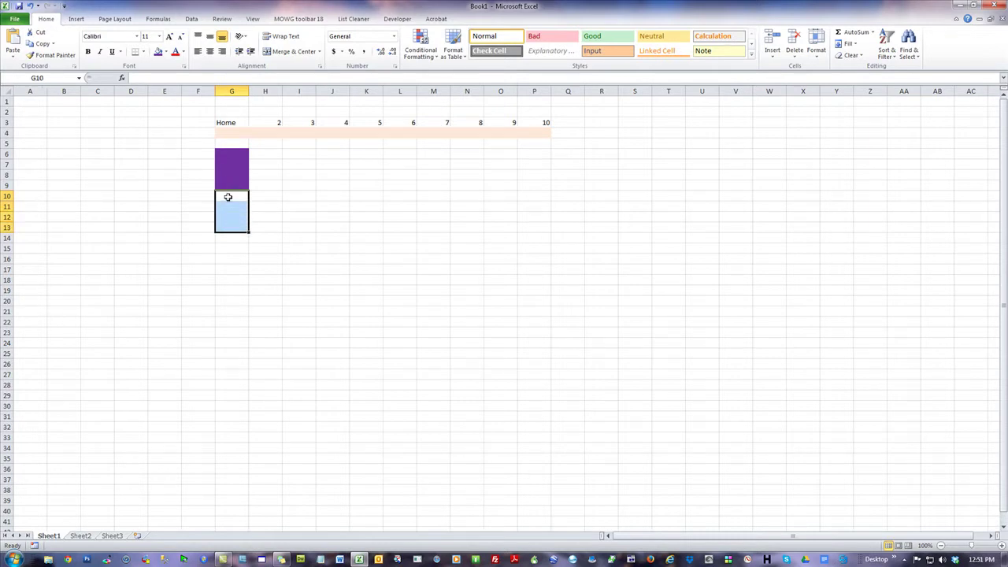
click(159, 51)
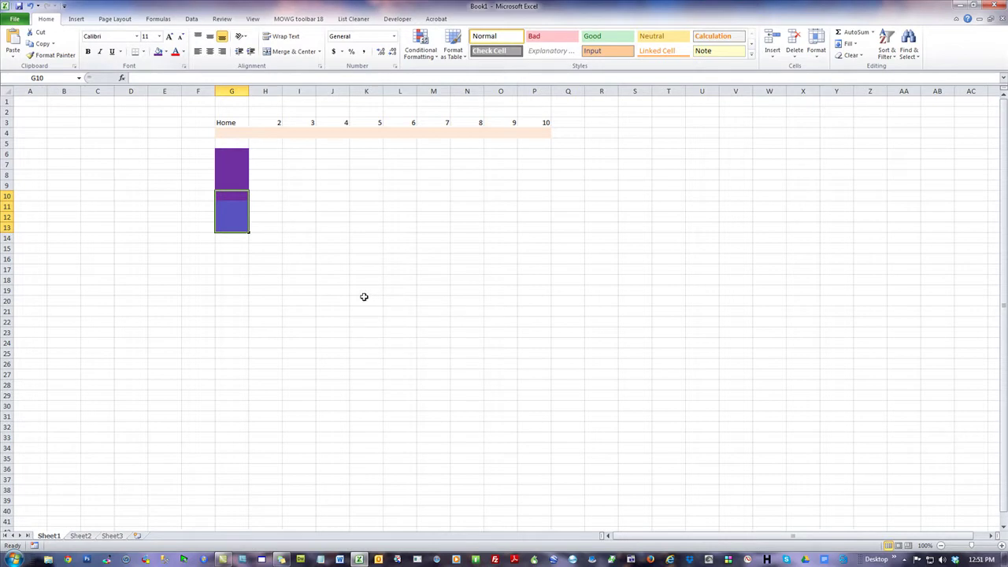
- Try lighter orange shades on G4, then settle on a darker orange fill
drag(240, 124, 240, 132)
click(236, 130)
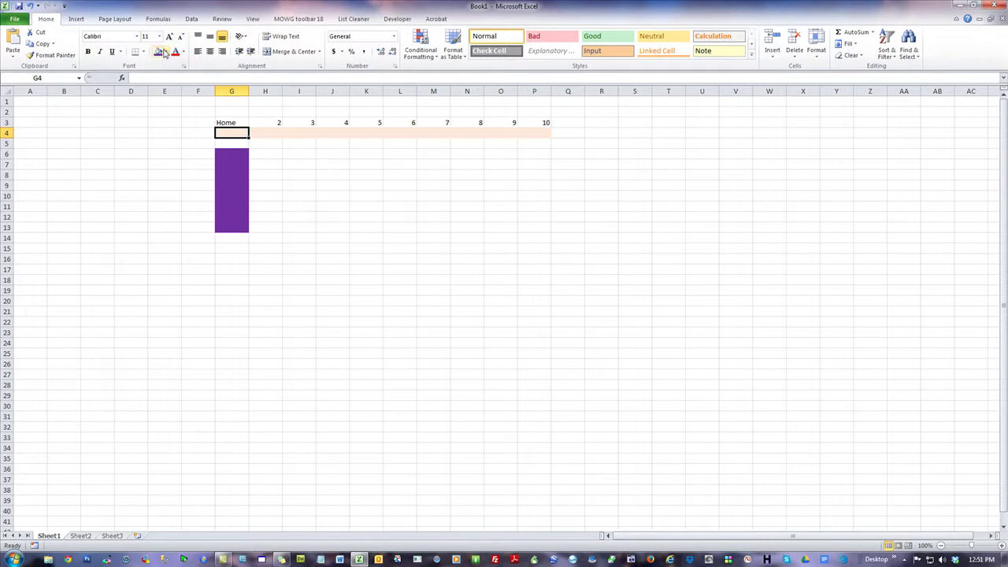
click(166, 51)
click(238, 82)
click(166, 51)
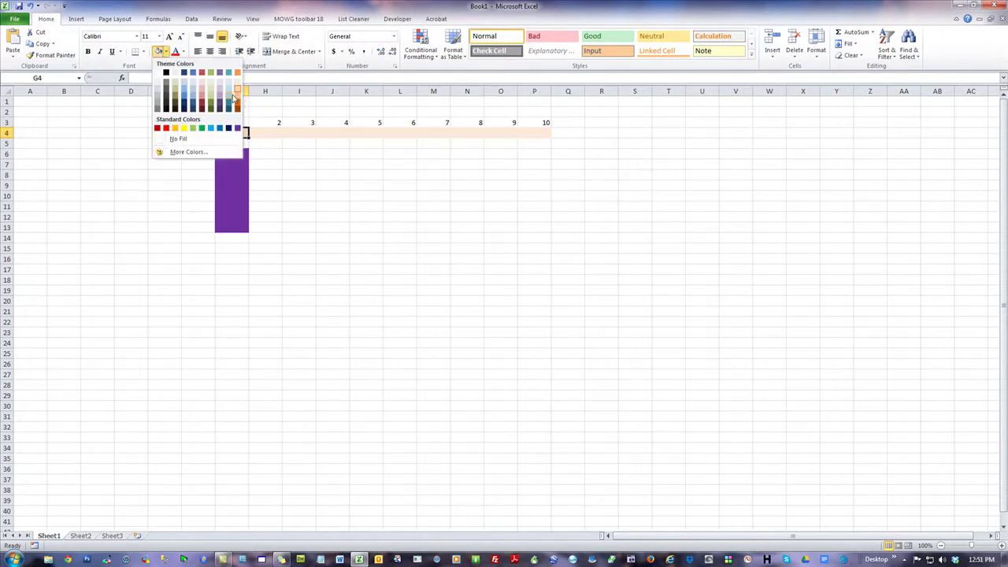
click(237, 93)
click(166, 51)
click(237, 112)
click(500, 313)
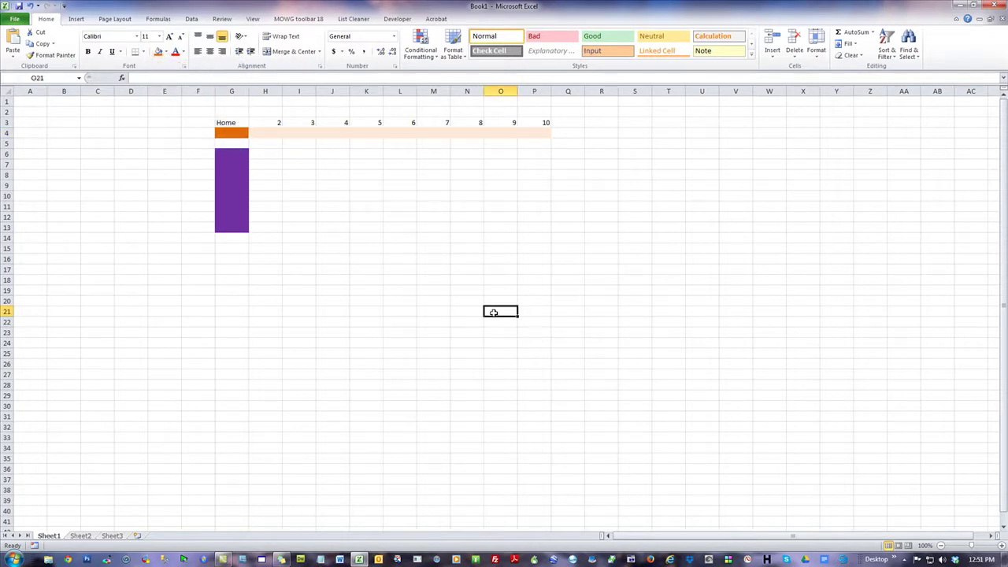
click(226, 132)
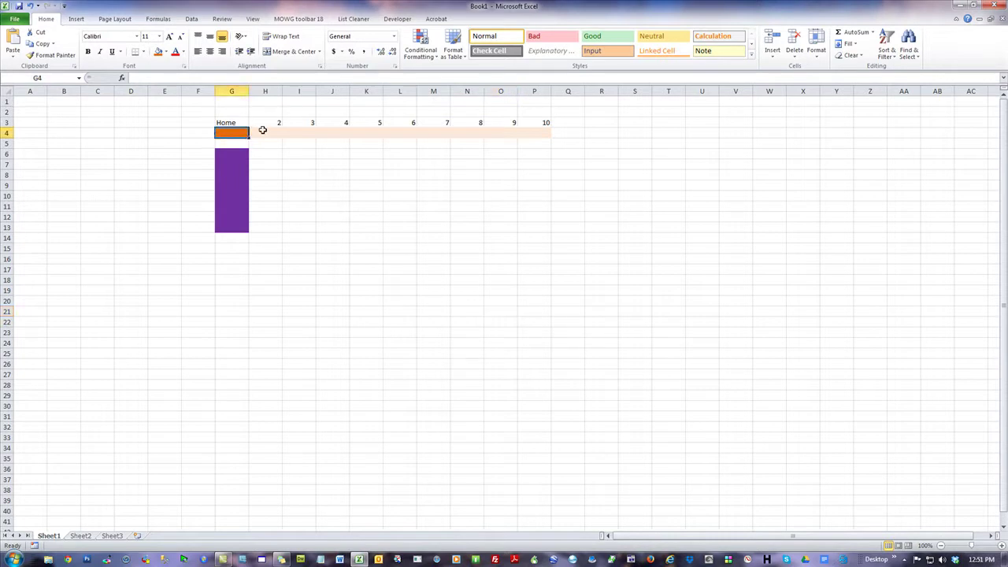
- Select H4:P4, then the lower part of the purple block, for recolouring
drag(263, 129, 529, 133)
drag(227, 228, 233, 182)
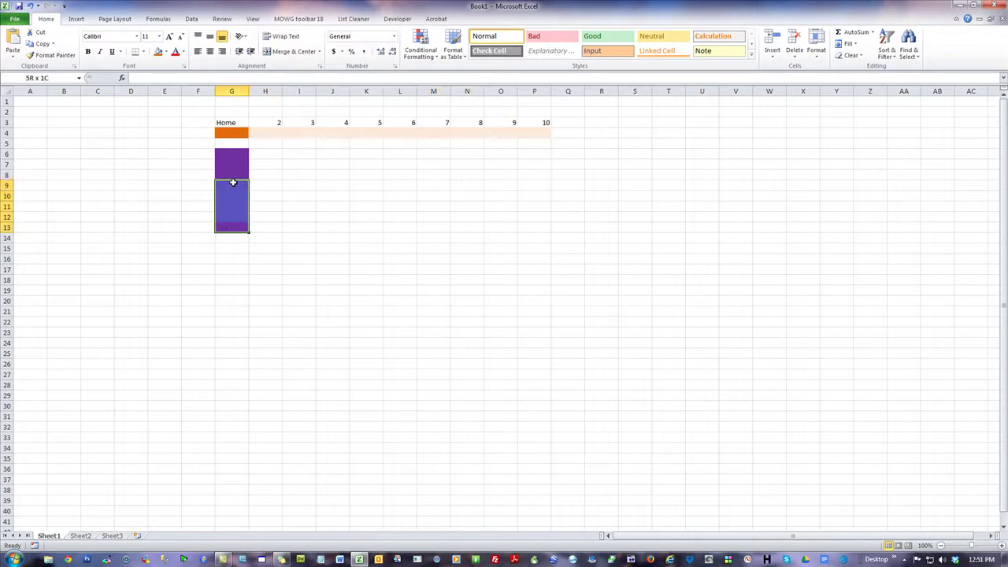
click(166, 51)
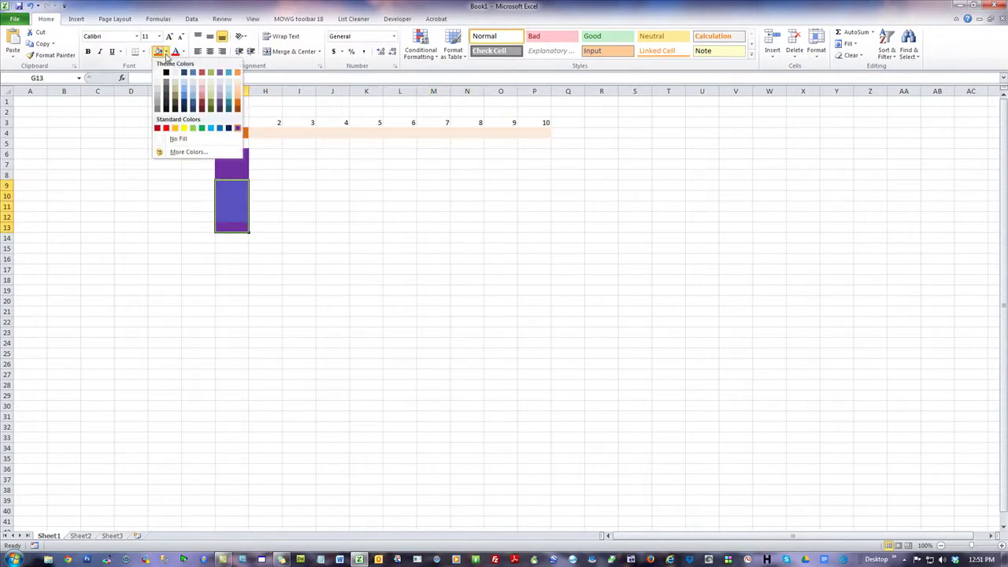
- Set G9:G13 to No Fill to shorten the purple block, and tint G4 light orange
click(187, 140)
click(512, 237)
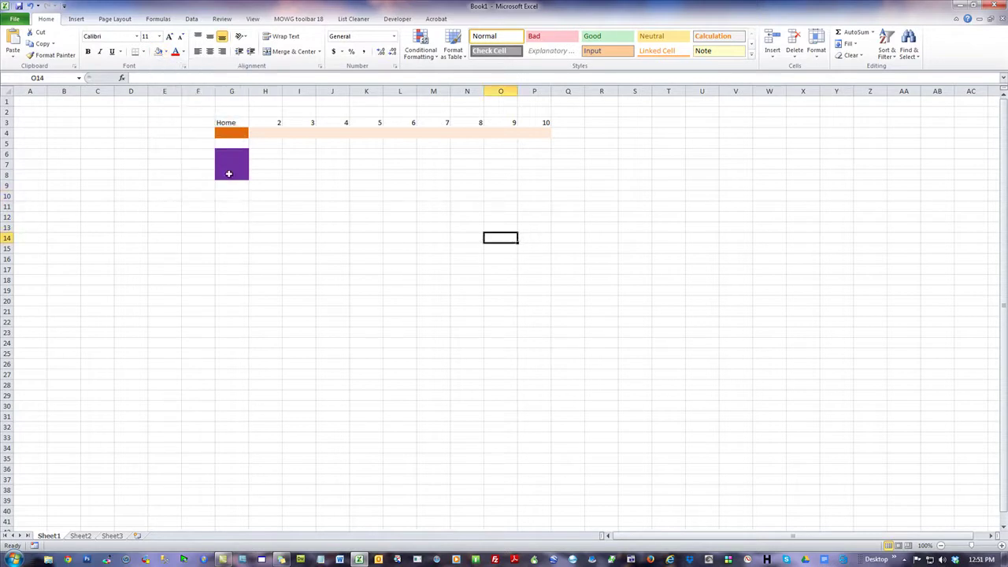
click(232, 132)
click(167, 51)
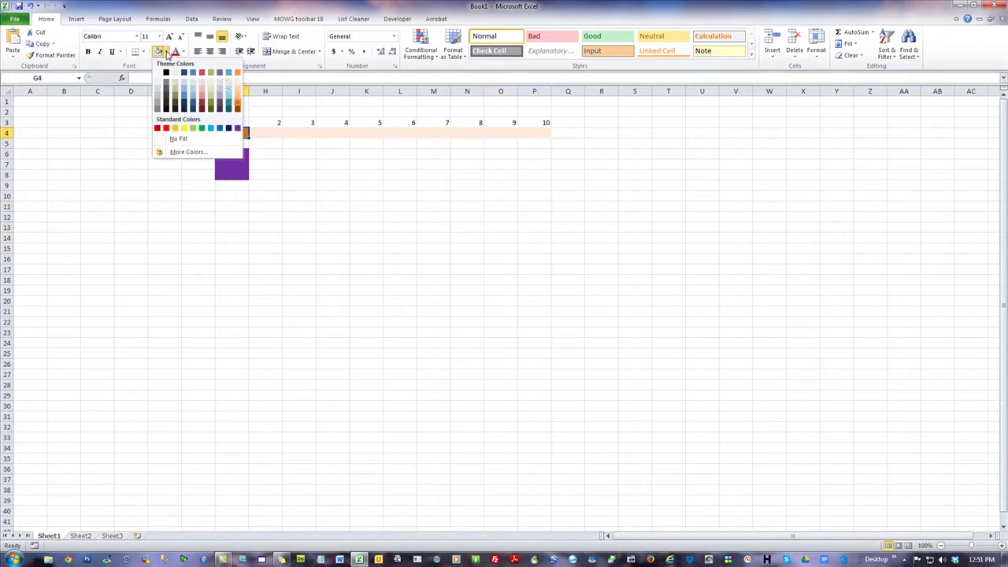
click(236, 87)
click(450, 284)
- Fill the H4:P4 sub-row with light orange
drag(265, 133, 525, 131)
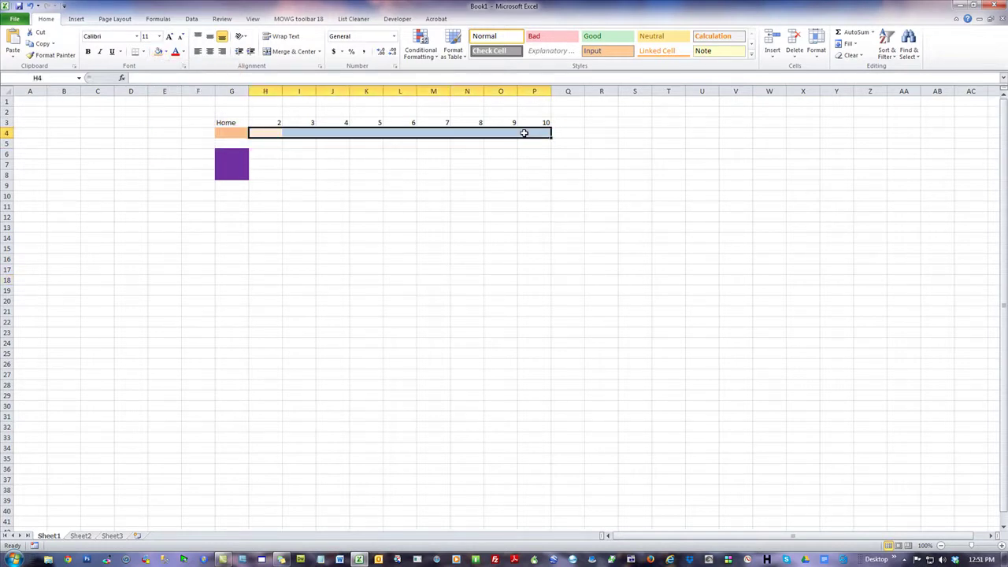
click(166, 51)
click(236, 87)
click(462, 250)
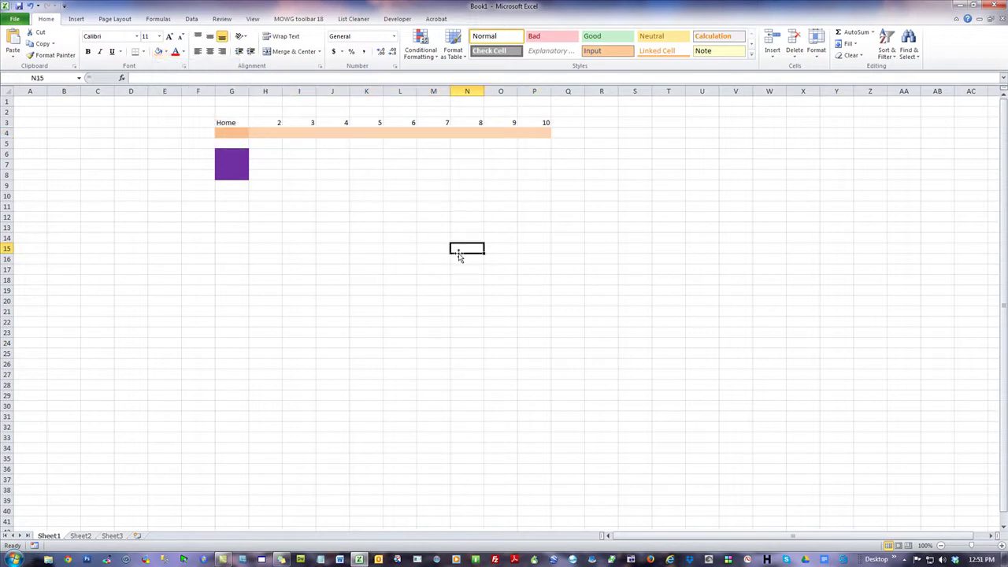
- Refill G9:G11 purple so the dropdown block spans G6:G11
click(239, 132)
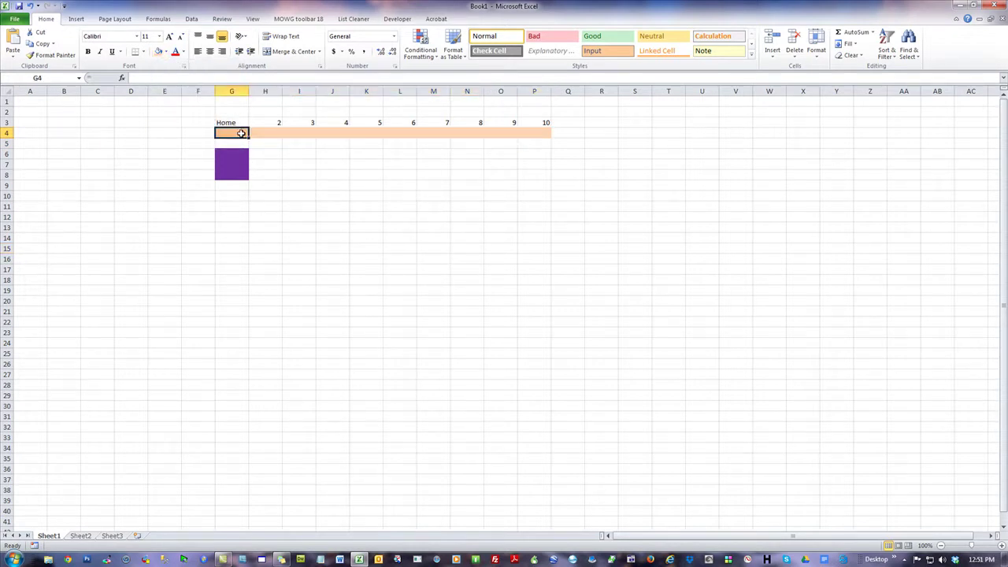
drag(239, 152, 236, 207)
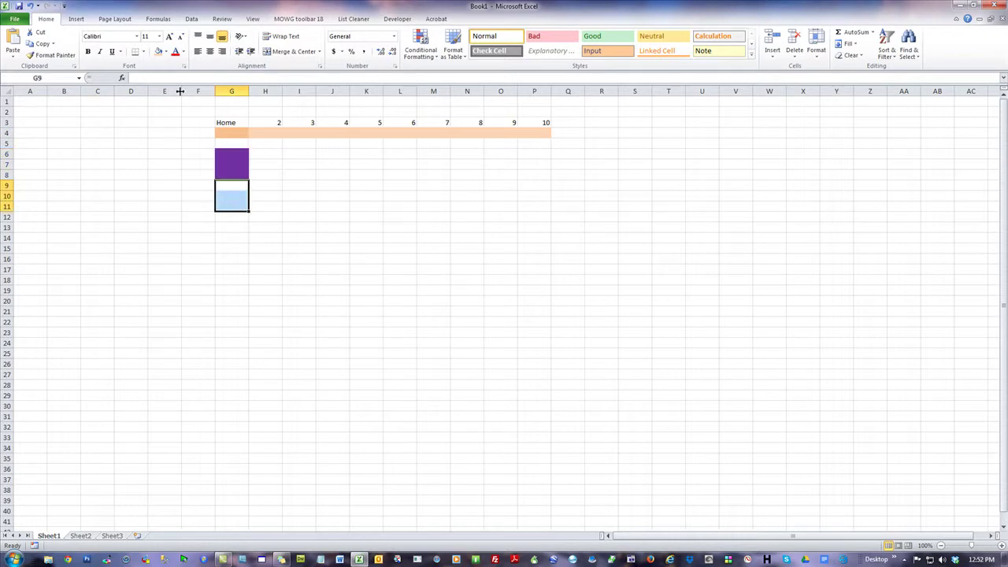
click(167, 51)
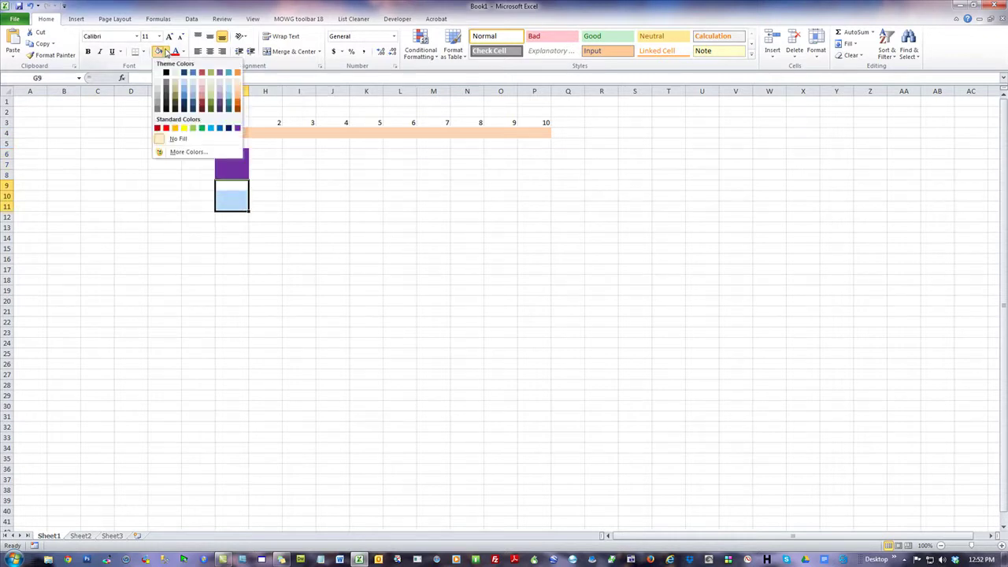
click(237, 127)
click(400, 227)
- Restore G4 to dark orange and give H4:P4 a slightly deeper light orange
click(231, 134)
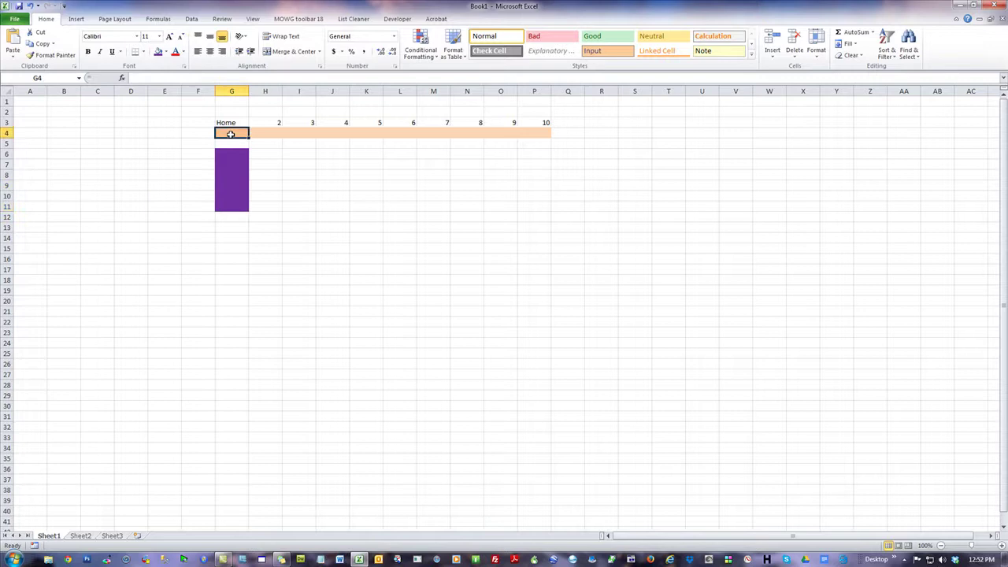
click(166, 51)
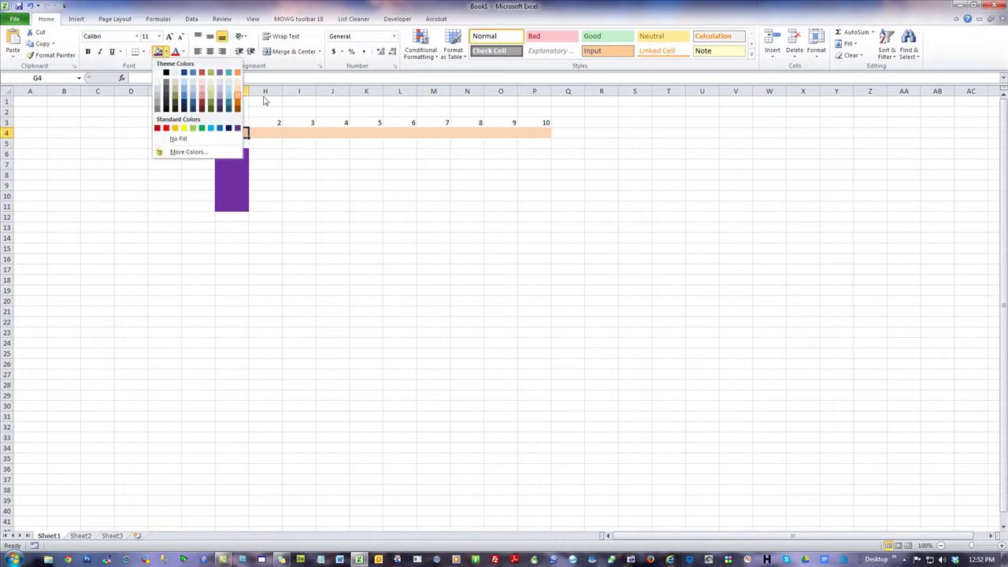
click(238, 105)
click(400, 236)
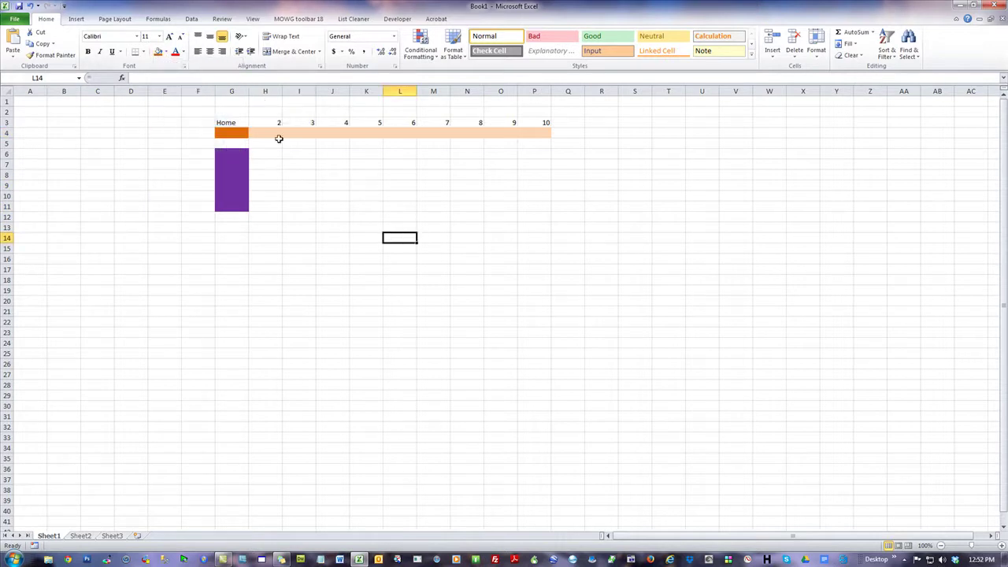
click(282, 134)
drag(282, 134, 543, 137)
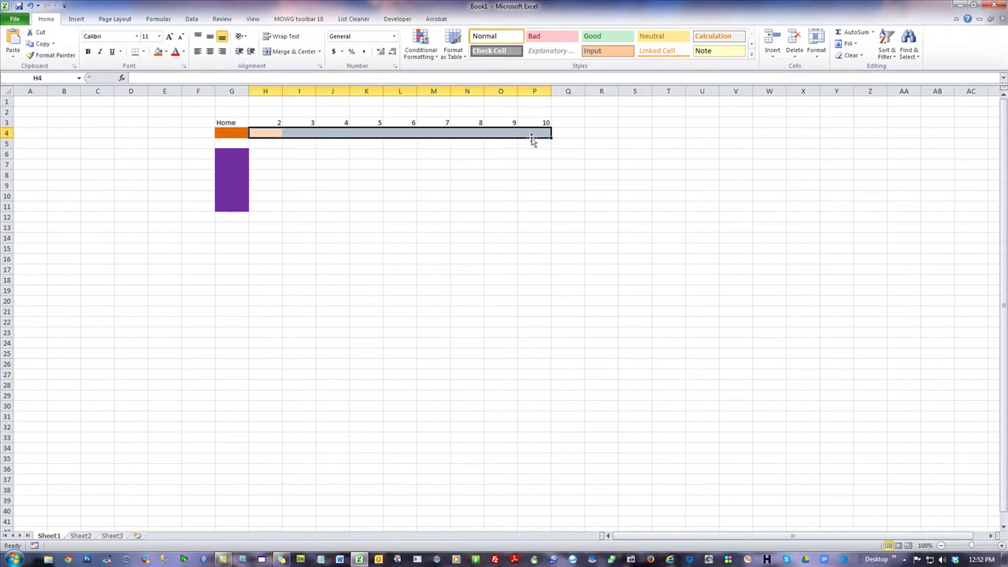
click(167, 54)
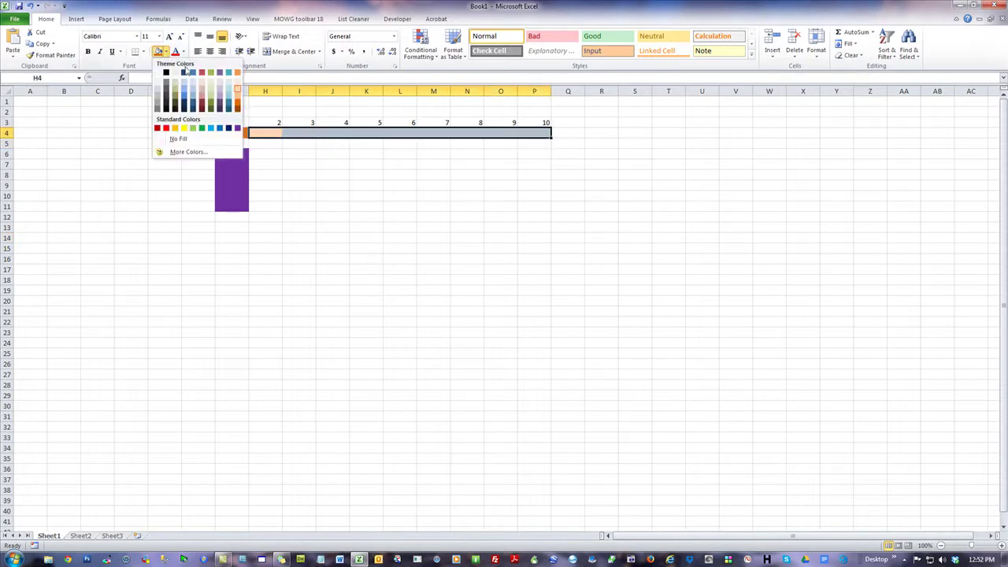
click(238, 100)
click(567, 334)
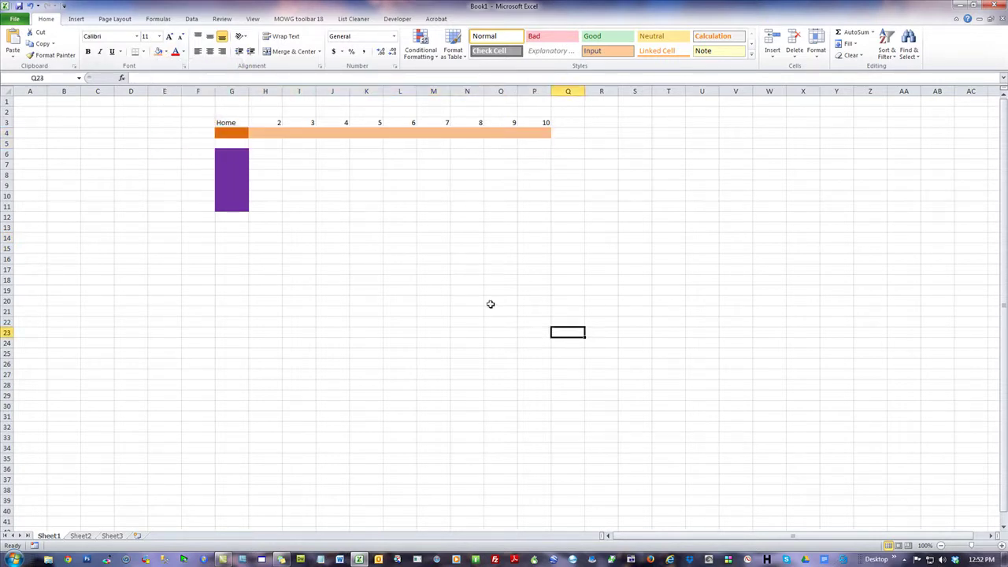
- Step through the sub-row cells H4, I4, J4 and K4
click(273, 133)
click(290, 133)
click(337, 134)
click(364, 135)
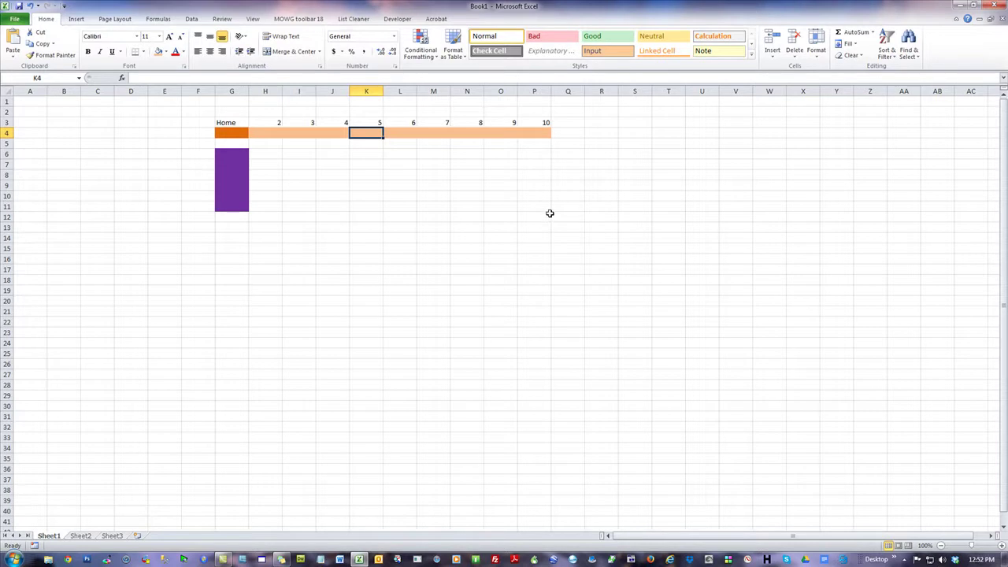
- Enter the labels L, M, H, L, M, H, L, M, H into cells H4 through P4
click(268, 132)
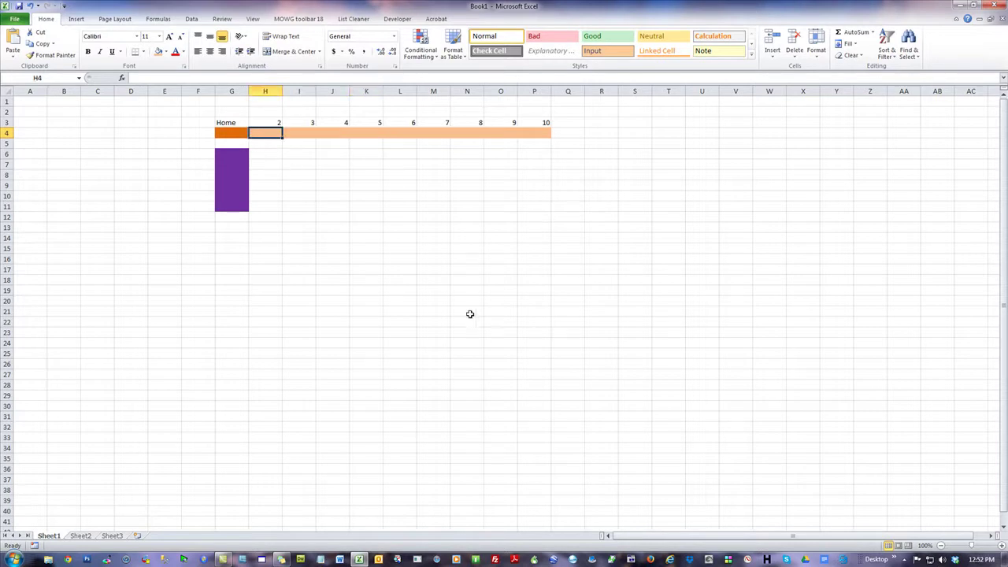
text(L)
key(Tab)
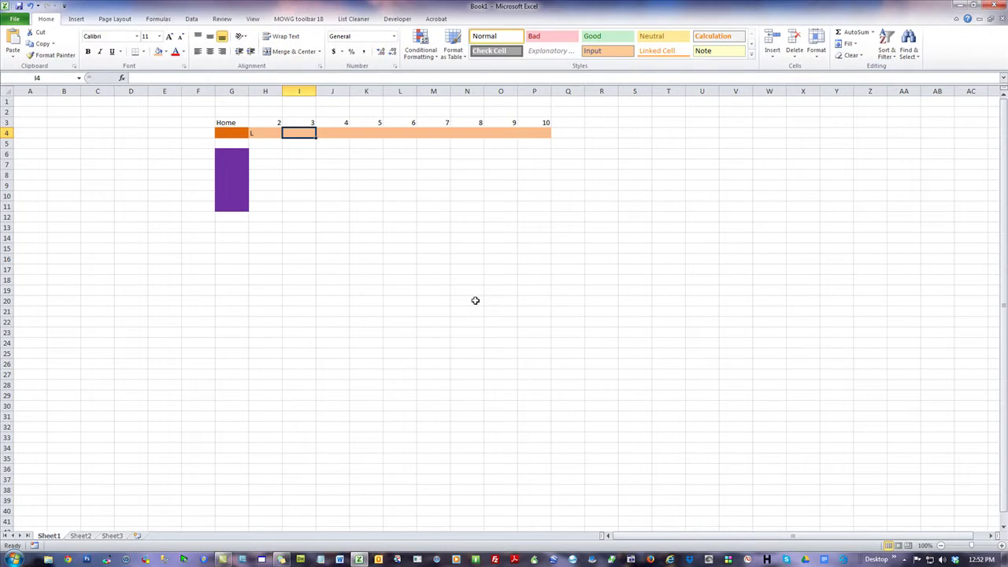
text(M)
key(Tab)
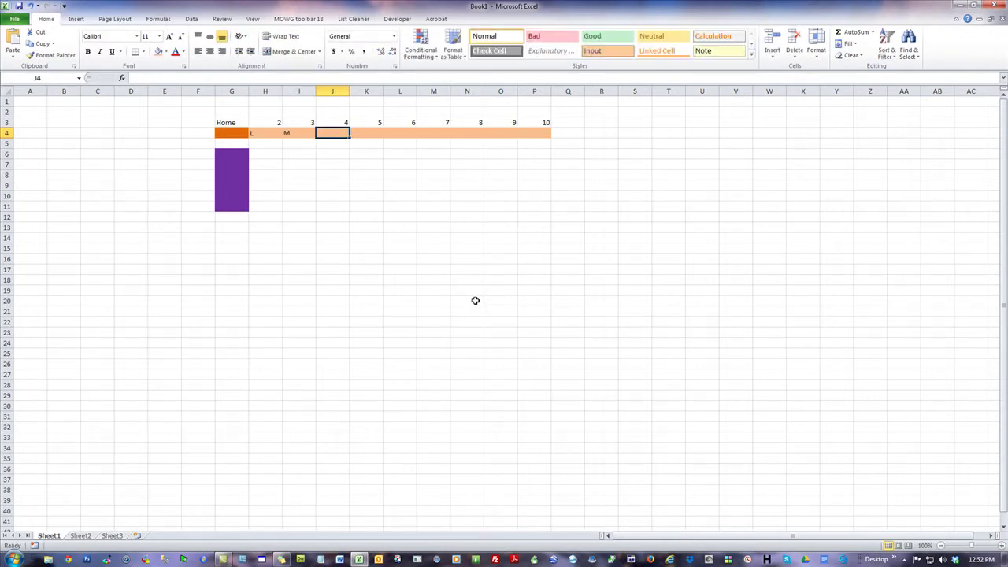
text(H)
key(Tab)
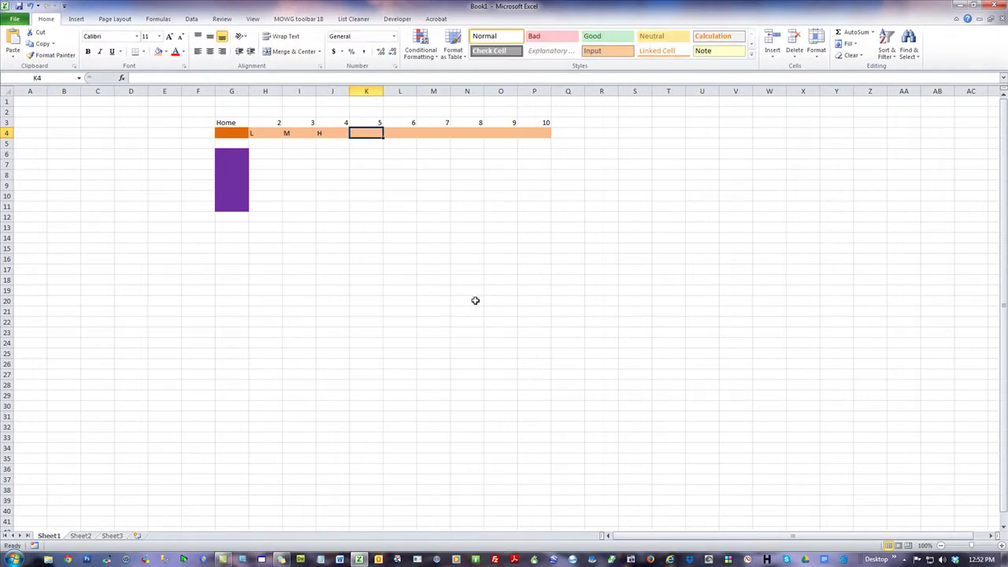
text(L)
key(Tab)
text(M)
key(Tab)
text(H)
key(Tab)
text(L)
key(Tab)
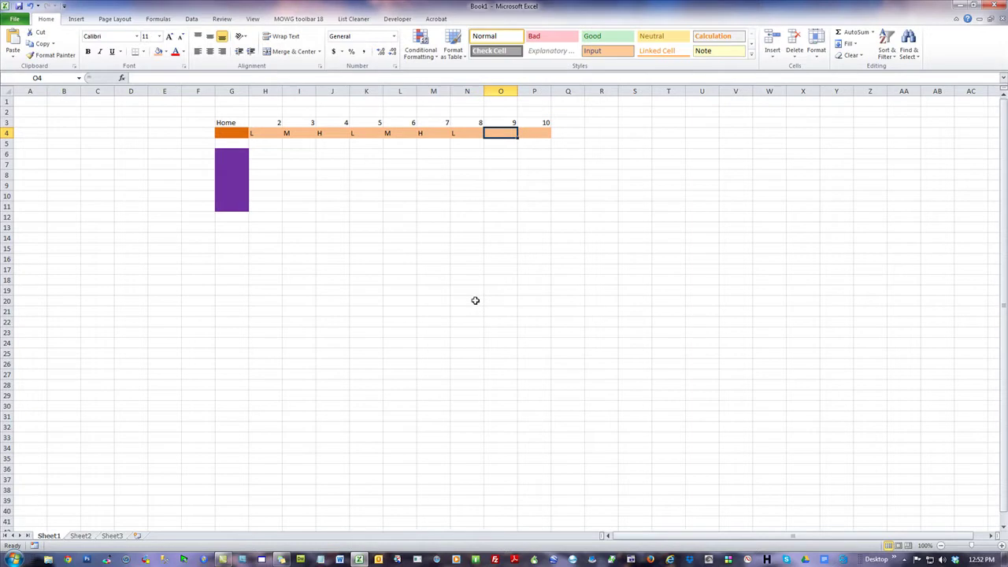
text(M)
key(Tab)
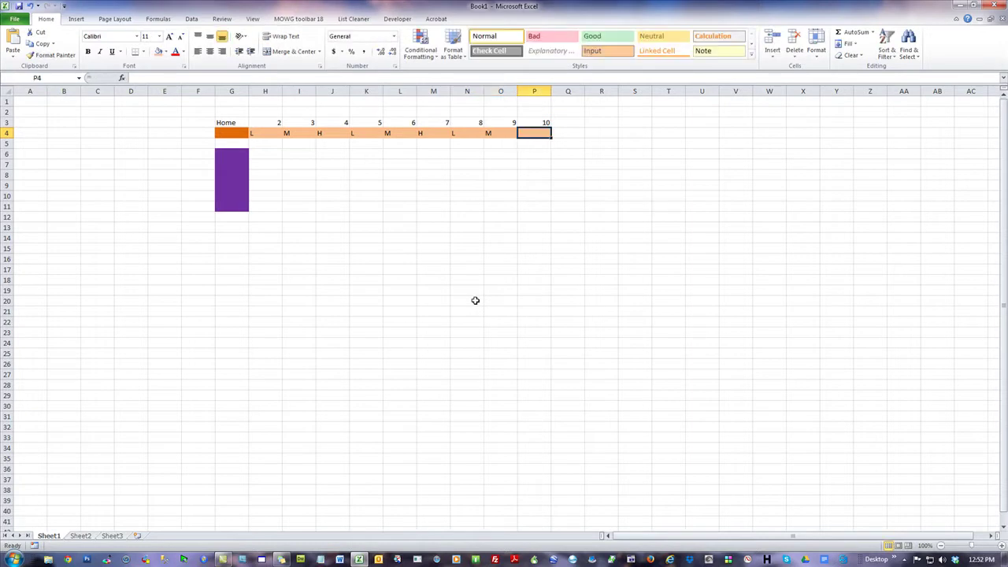
text(H)
click(581, 287)
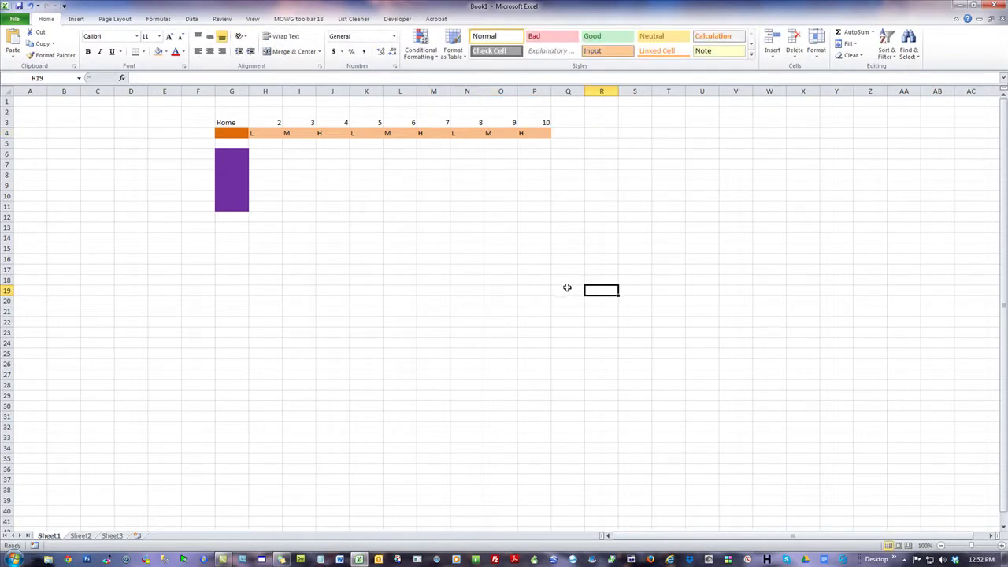
click(269, 132)
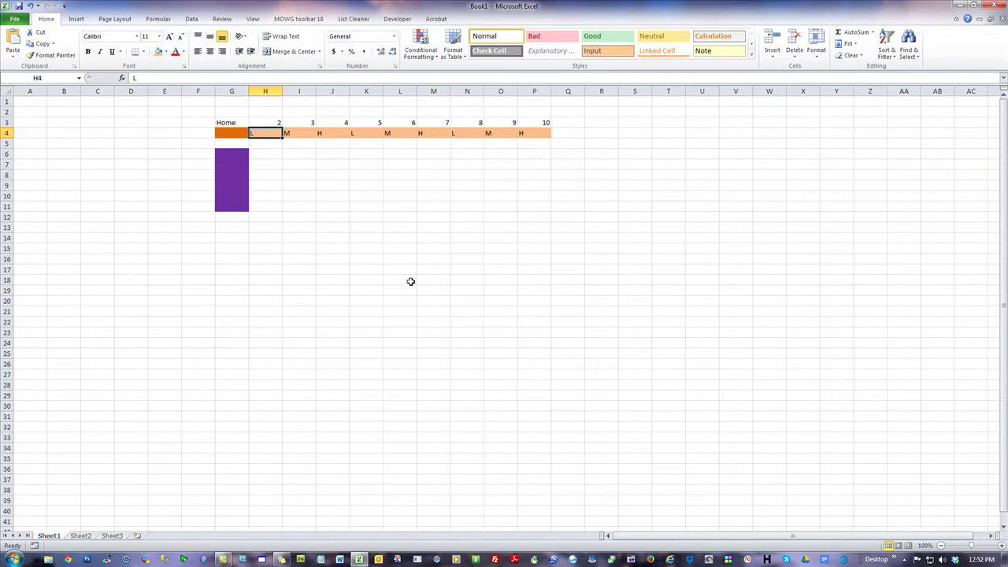
drag(229, 153, 246, 175)
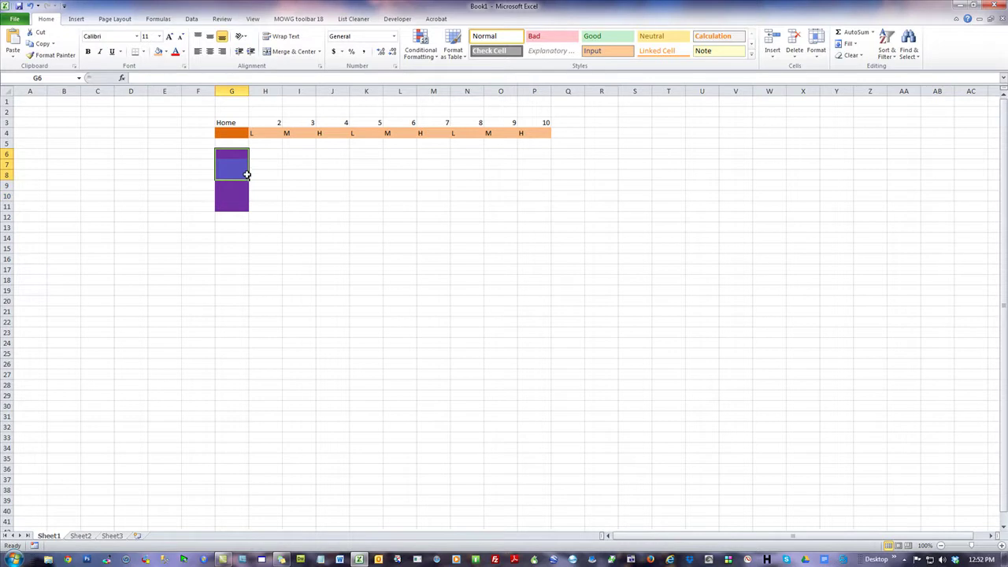
click(228, 130)
click(262, 132)
click(357, 133)
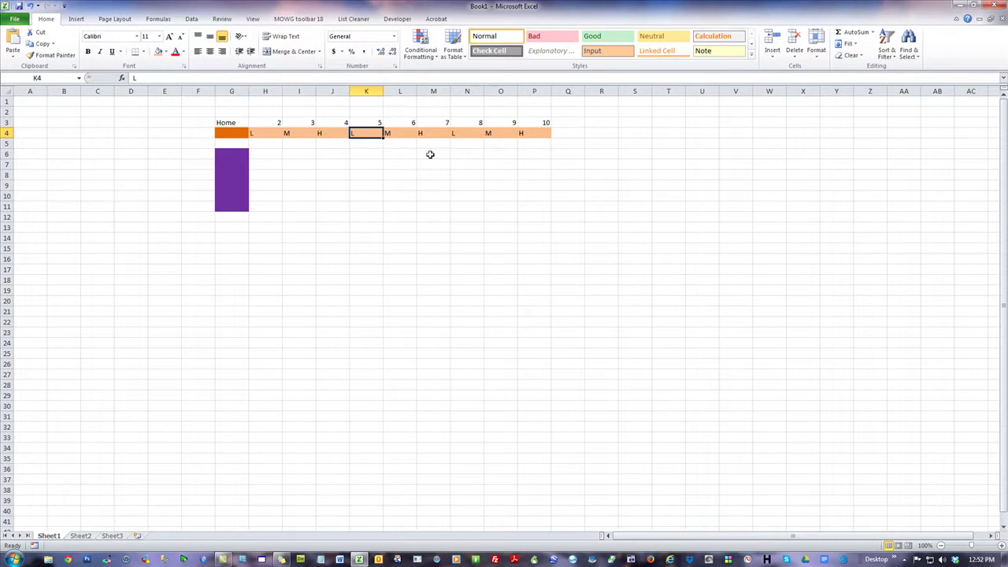
click(464, 134)
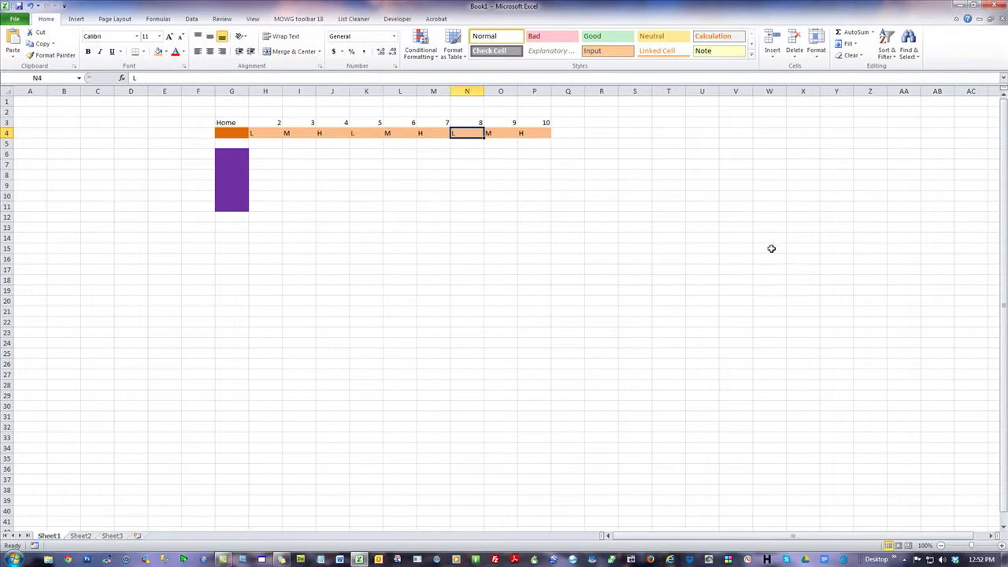
drag(268, 132, 537, 134)
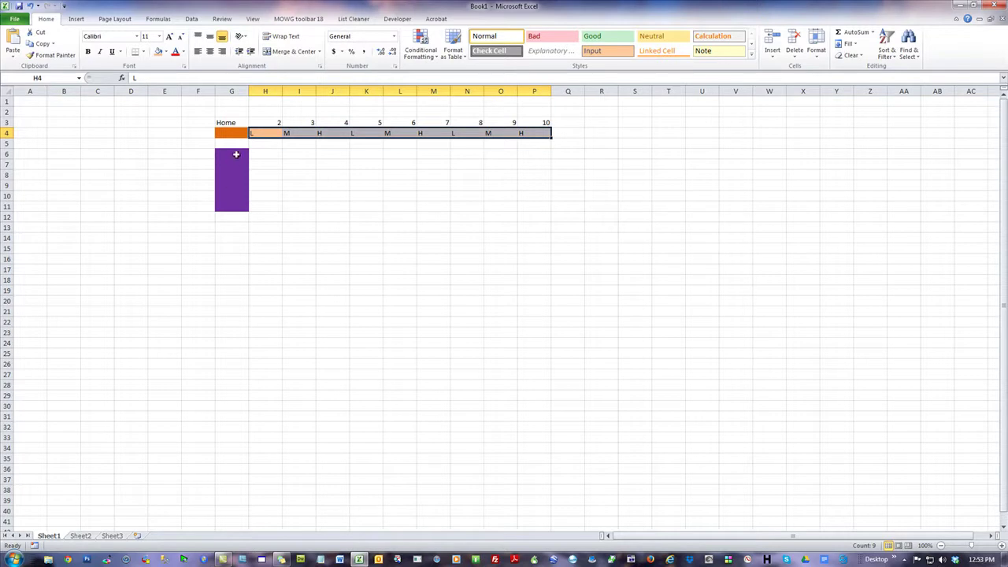
drag(230, 153, 227, 227)
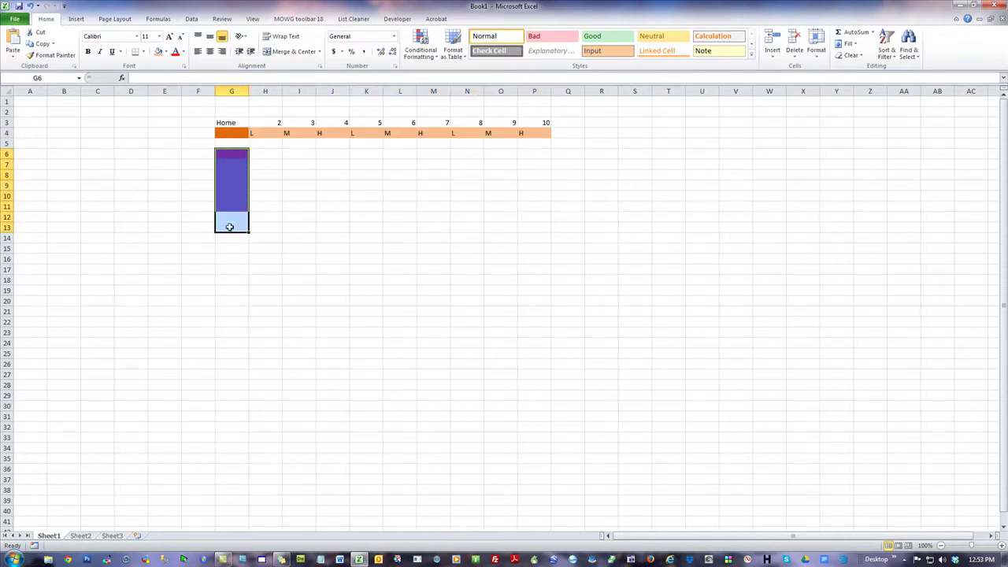
click(175, 145)
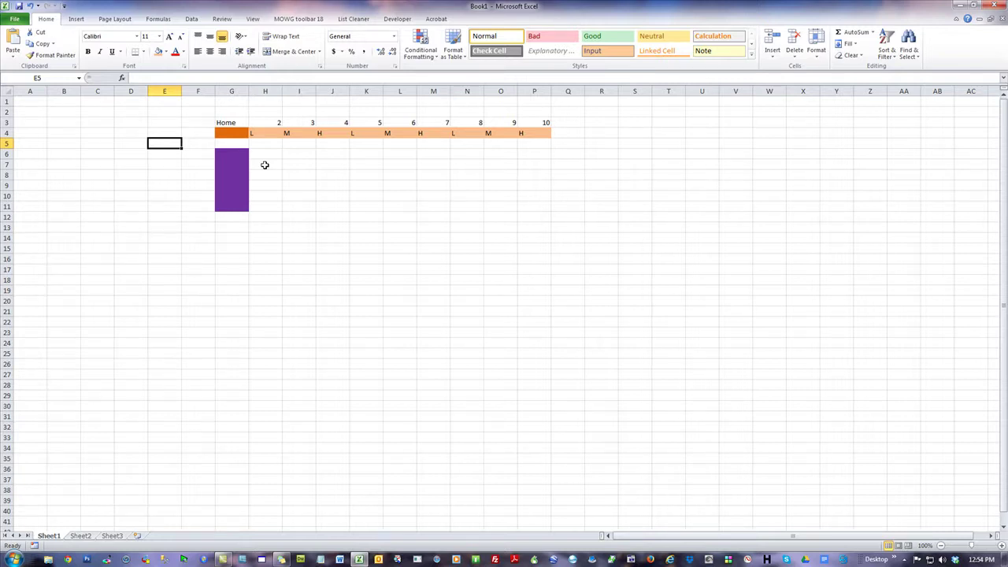
click(232, 154)
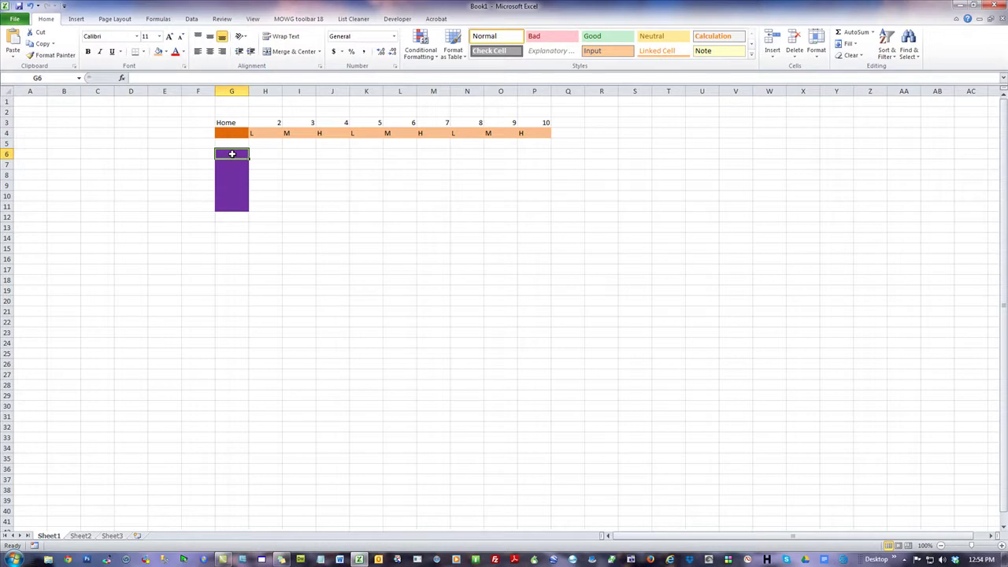
click(230, 165)
click(228, 174)
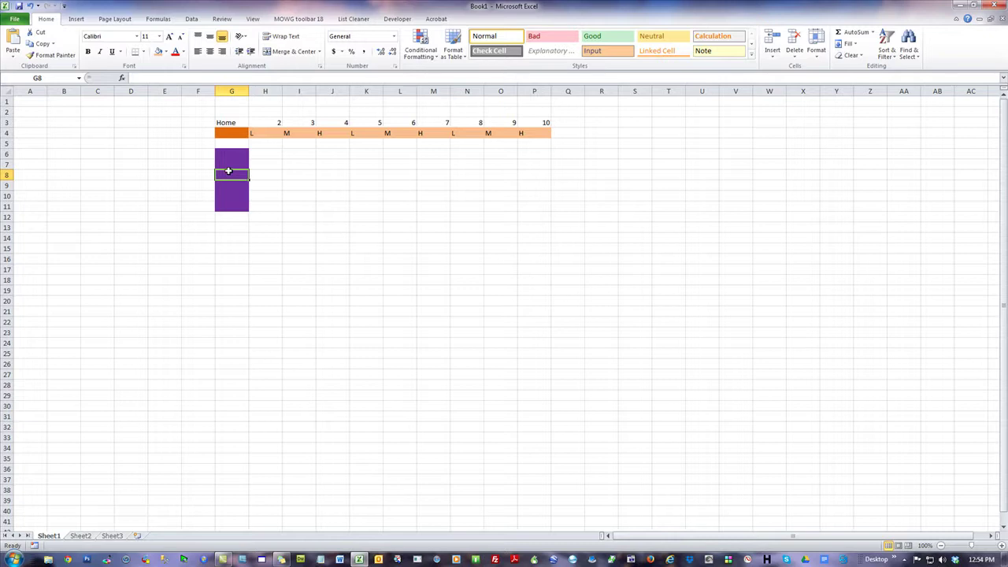
drag(237, 133, 539, 132)
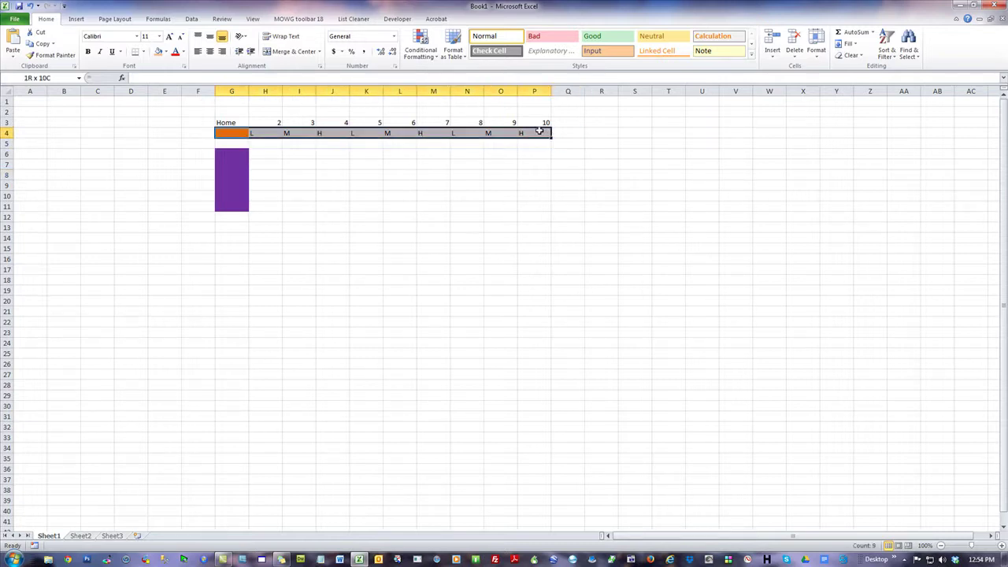
click(592, 245)
click(265, 133)
click(356, 136)
click(457, 134)
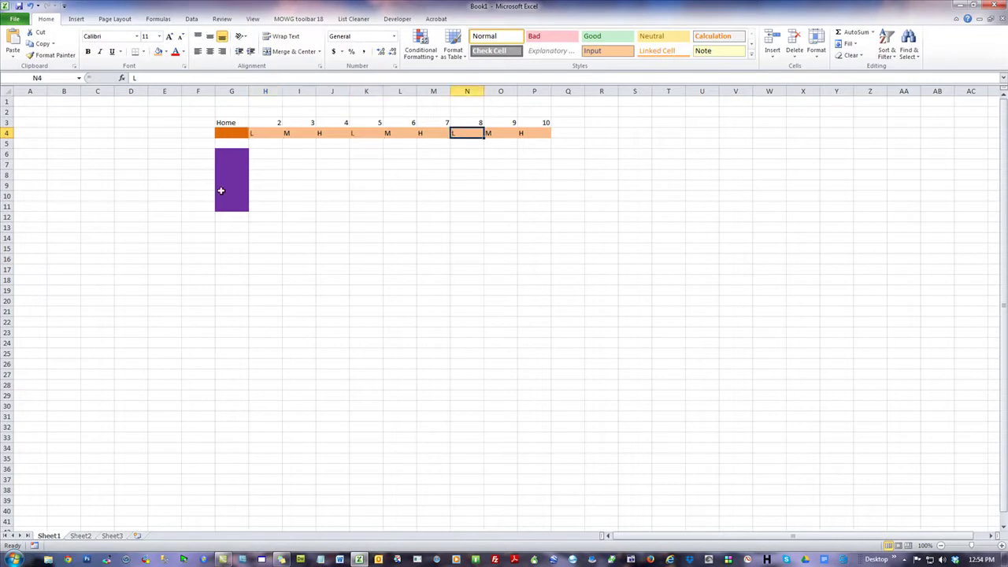
drag(228, 186, 229, 206)
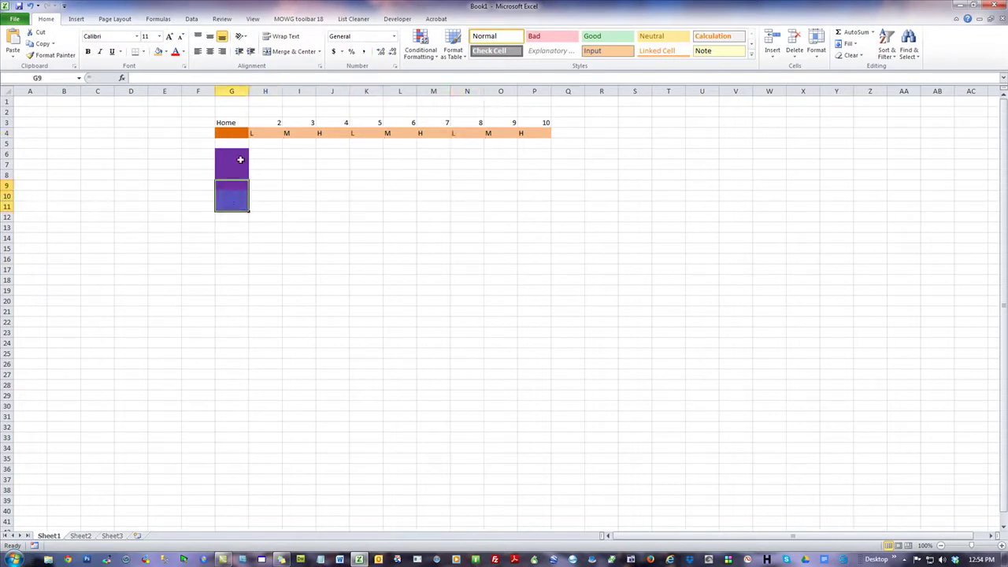
click(240, 134)
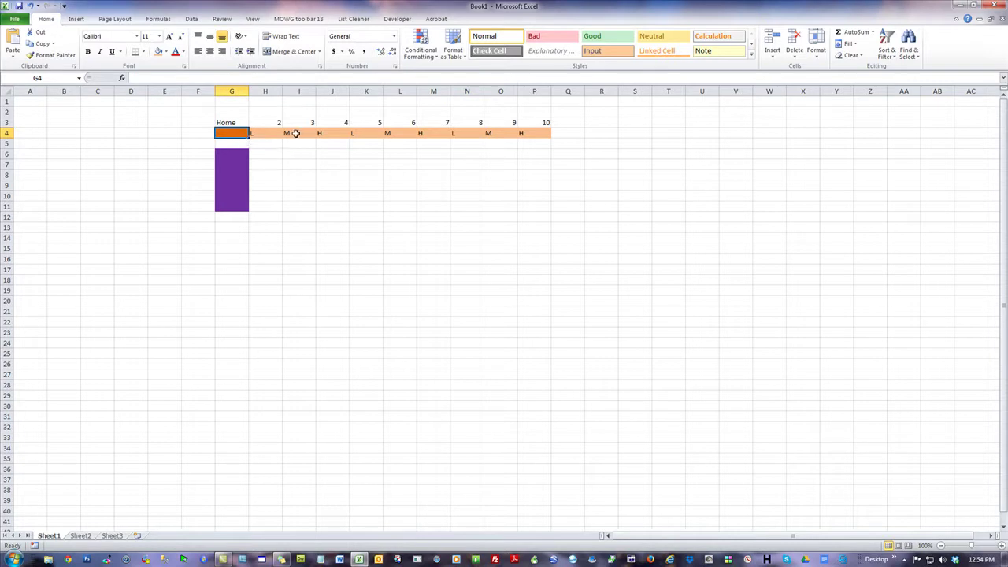
click(294, 133)
click(394, 133)
click(499, 133)
click(576, 280)
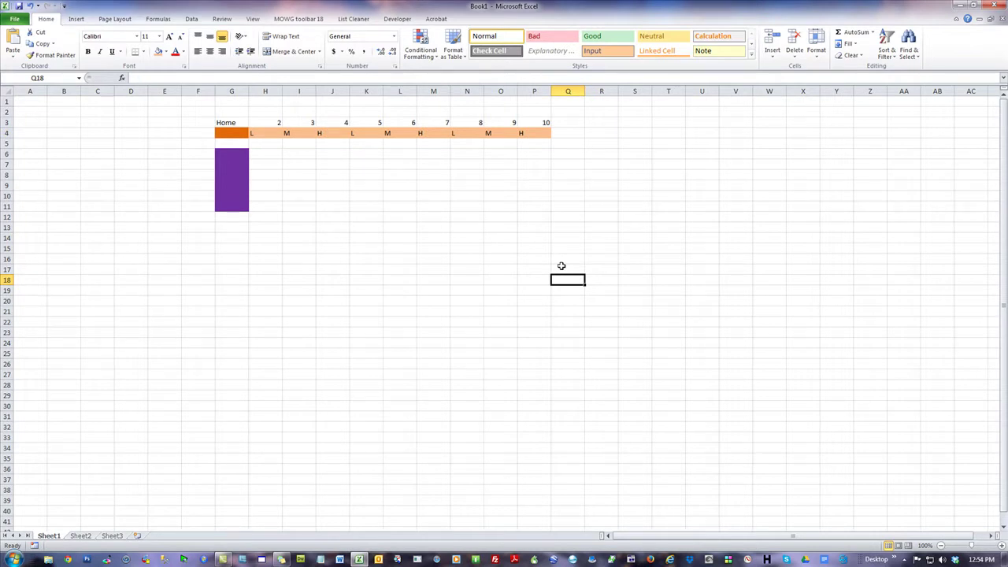
click(281, 136)
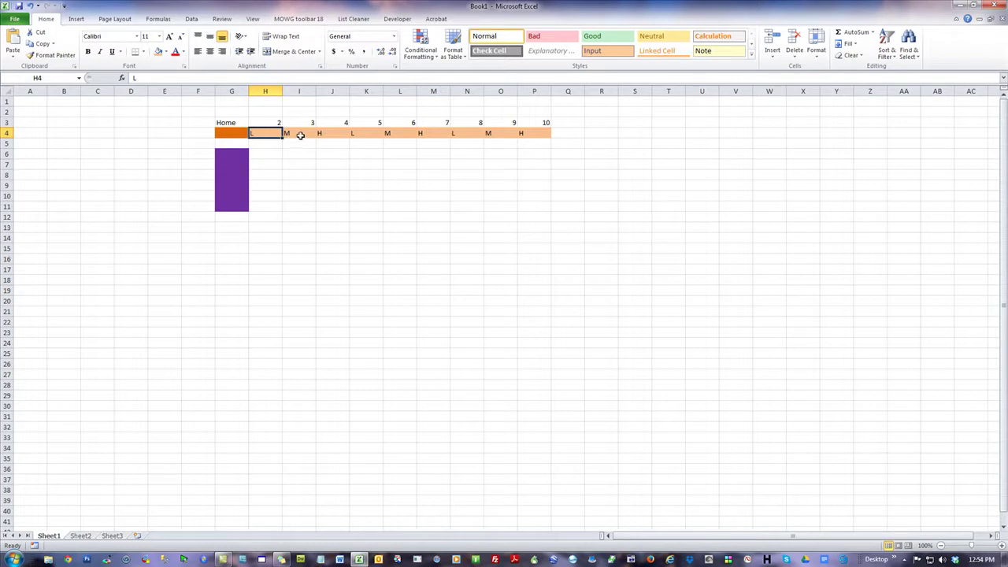
click(289, 132)
click(326, 133)
click(370, 132)
click(400, 132)
click(665, 261)
drag(222, 152, 221, 201)
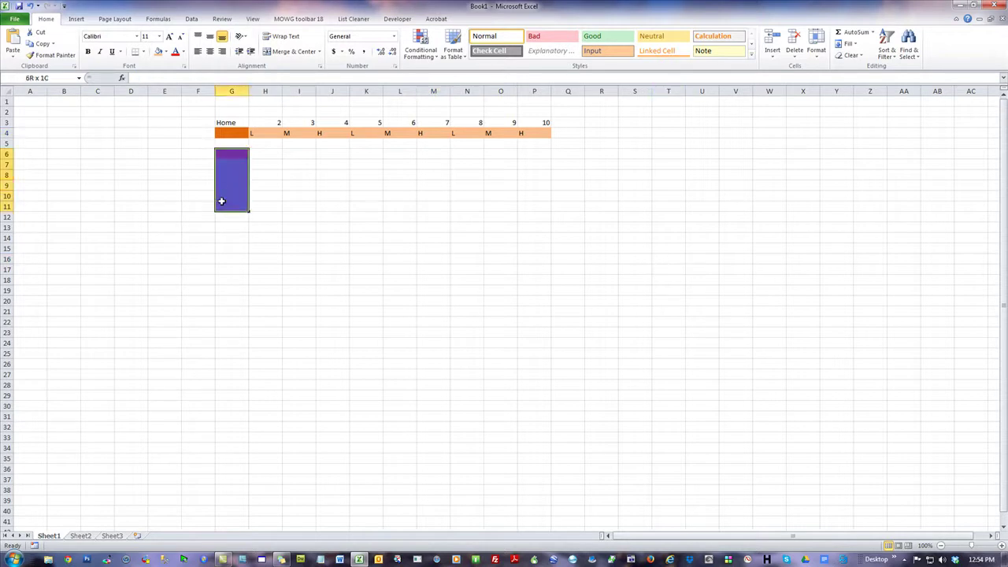
click(226, 131)
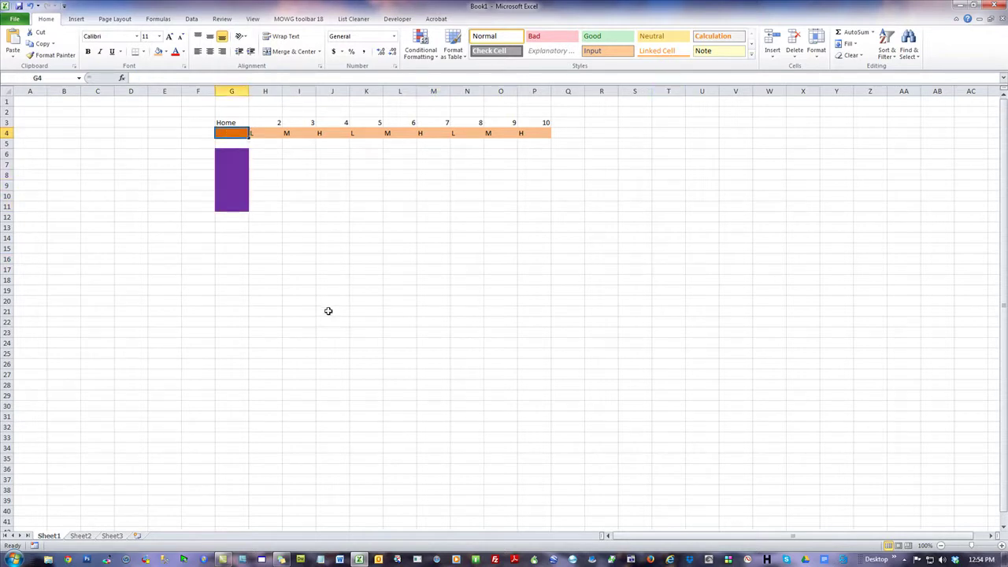
drag(225, 153, 227, 202)
click(229, 190)
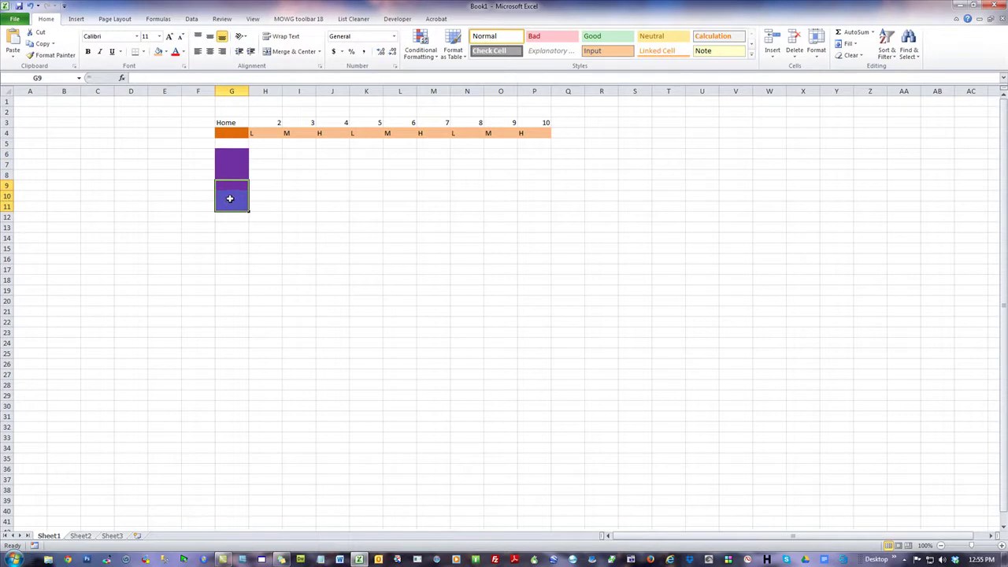
- Clear the purple from G9:G11 and fill I6:I13 purple under item 3
click(166, 52)
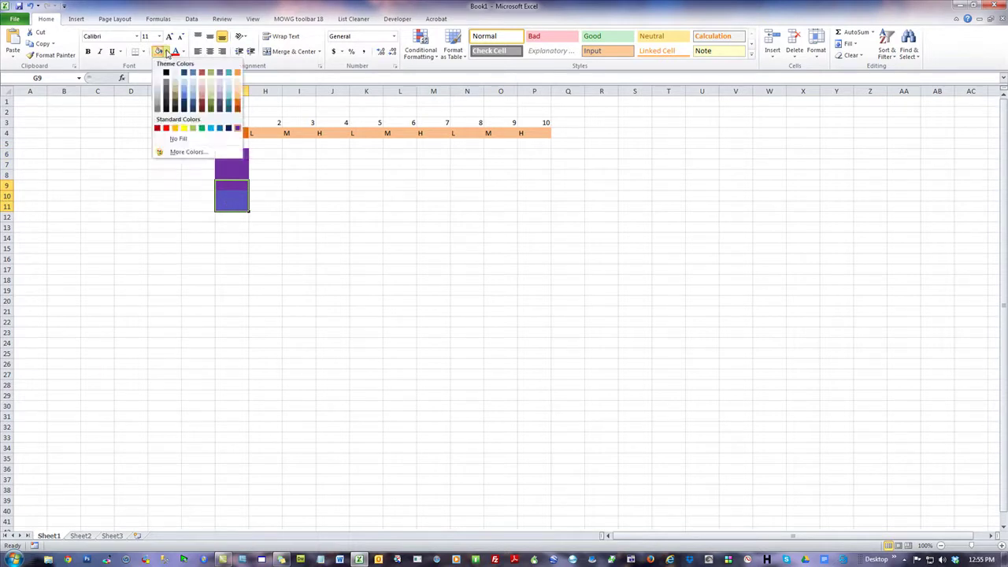
click(389, 263)
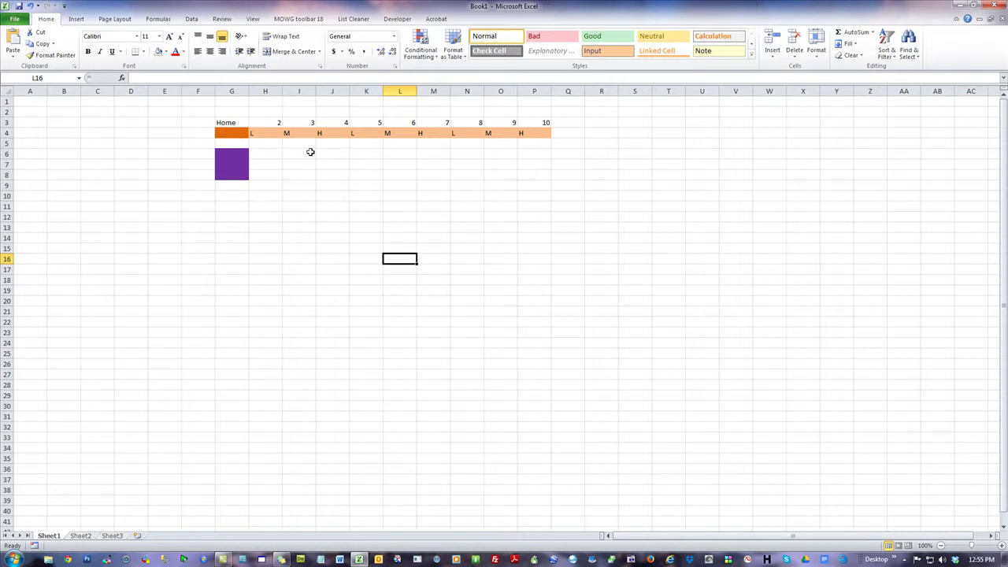
drag(301, 154, 302, 175)
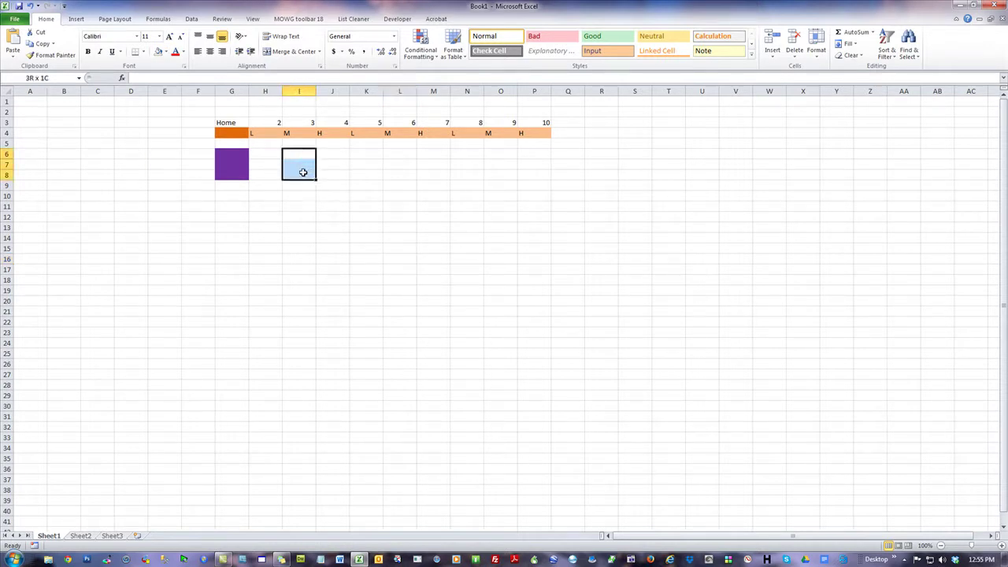
click(167, 51)
click(239, 131)
click(429, 340)
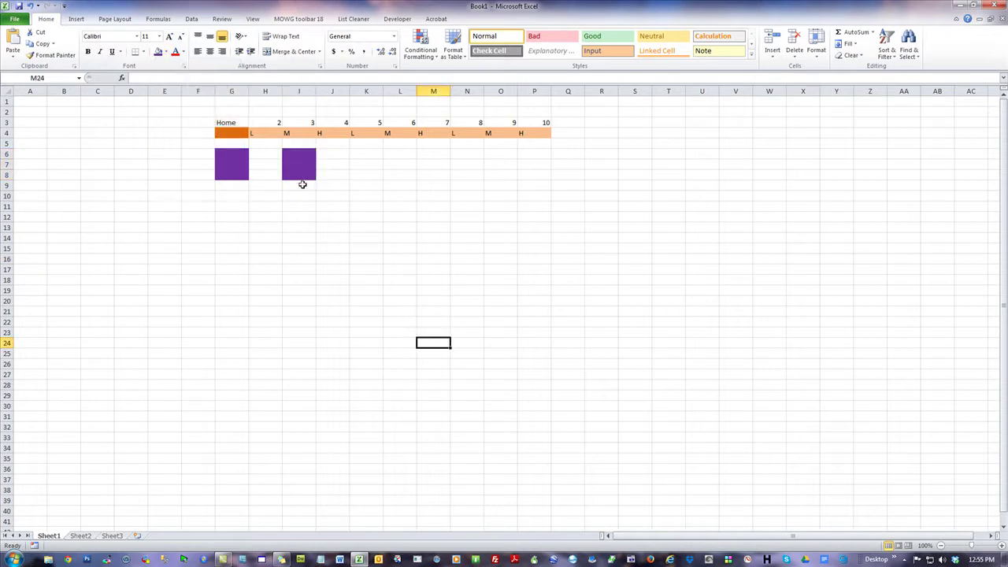
drag(301, 155, 300, 225)
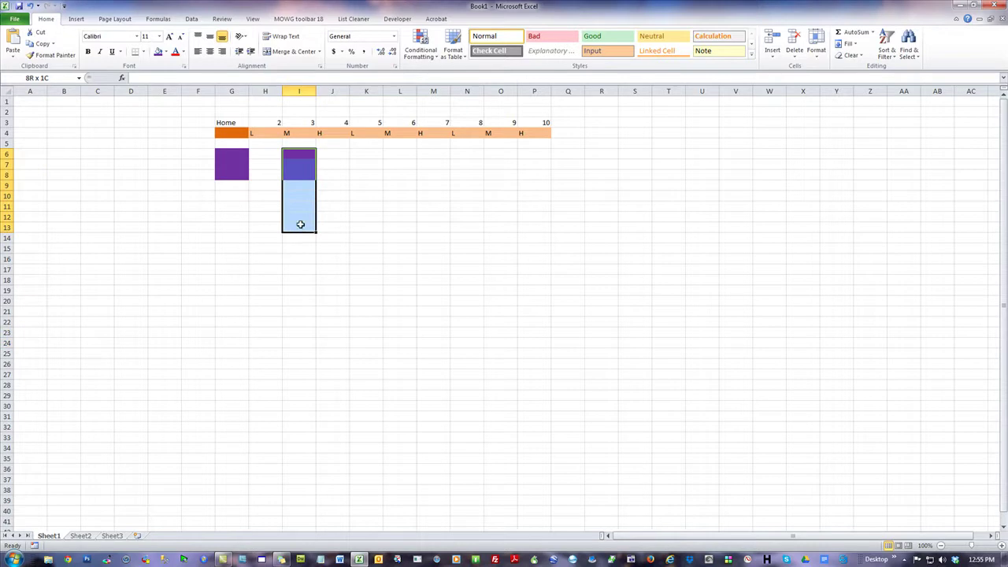
click(158, 52)
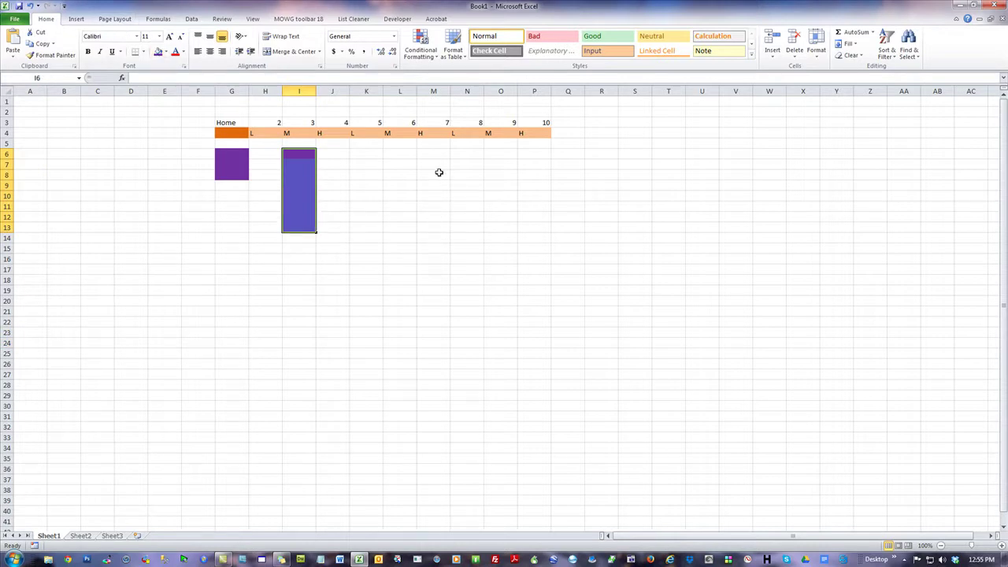
- Add short purple blocks in L6:L7 under item 6 and N6:N8 under item 8
drag(408, 159, 405, 166)
click(158, 51)
drag(463, 258, 486, 257)
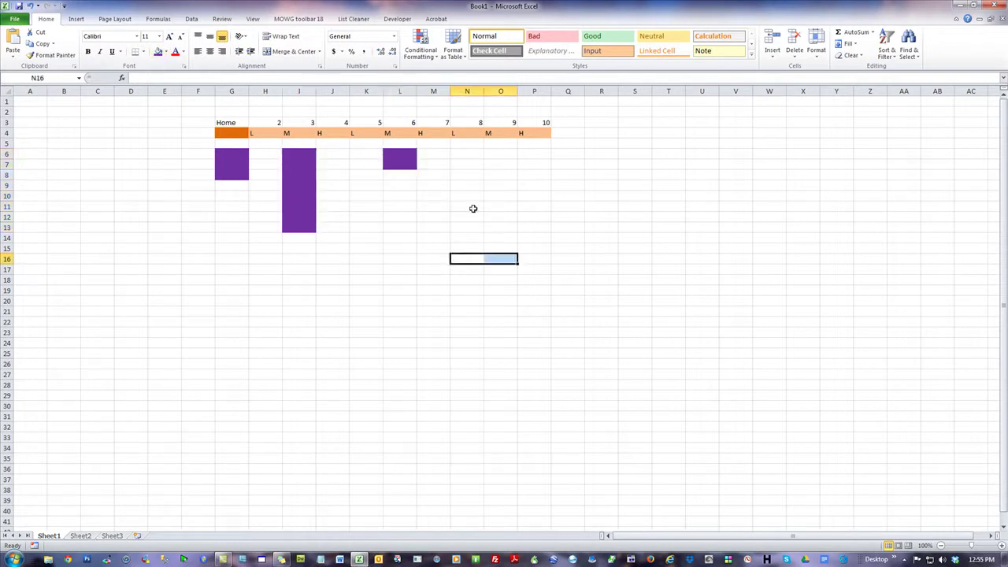
drag(463, 154, 470, 177)
click(157, 51)
click(635, 331)
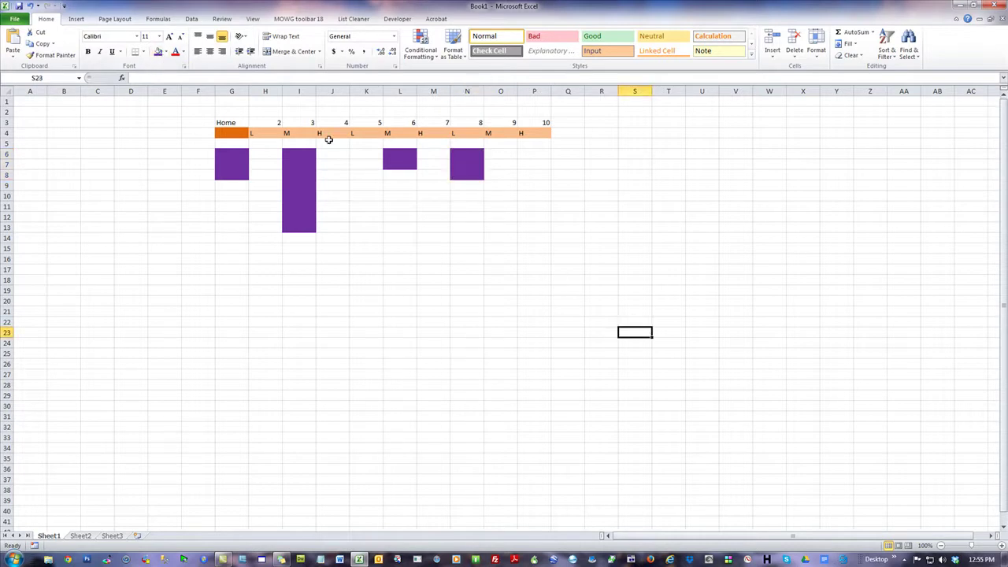
click(299, 133)
- Fill I4, L4 and N4 dark orange
ctrl+click(396, 133)
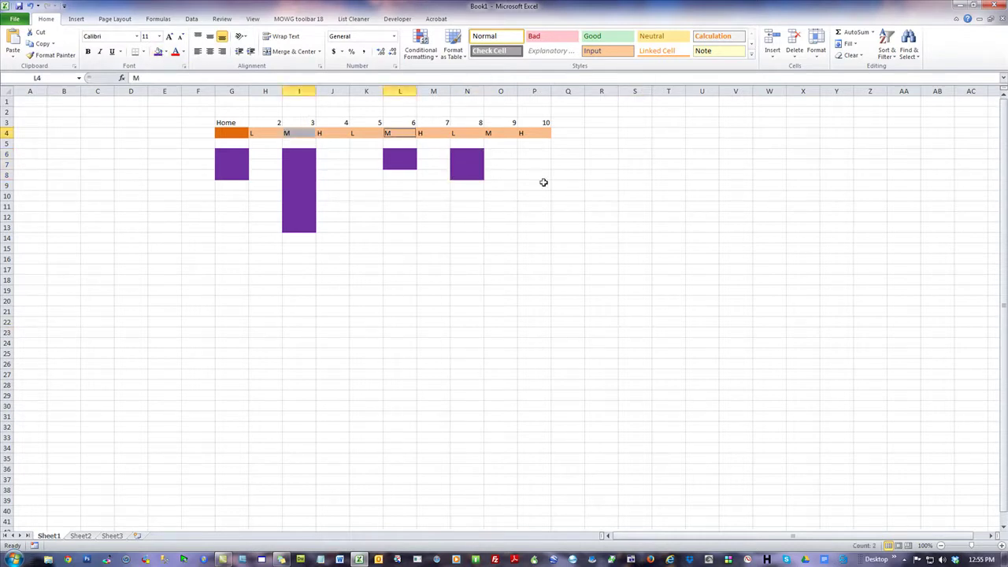
ctrl+click(465, 133)
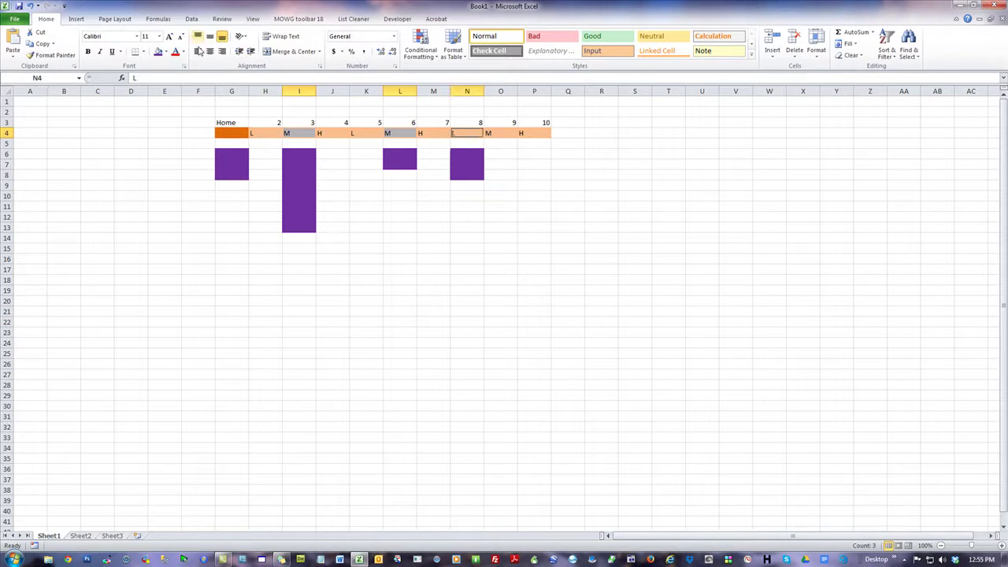
click(165, 52)
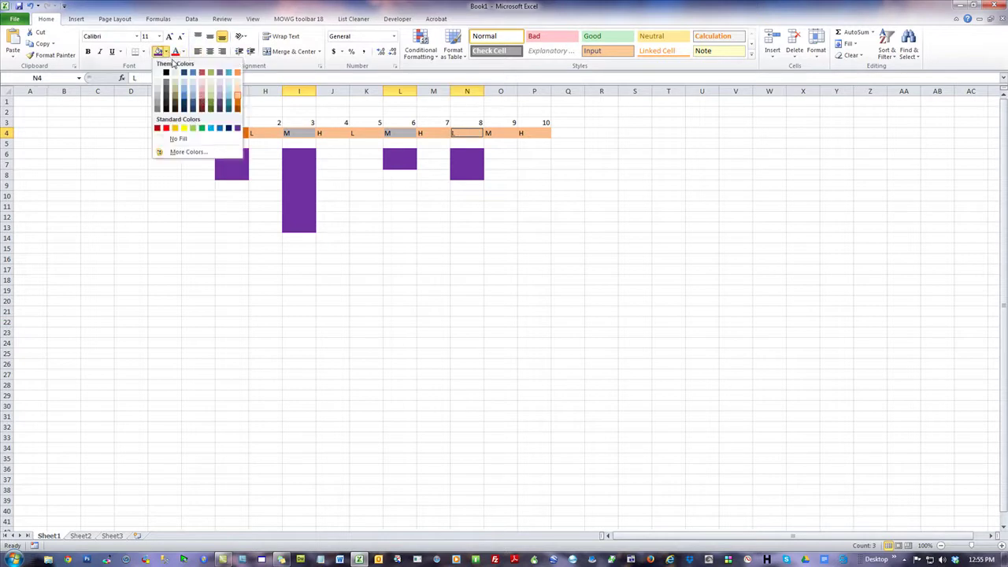
click(237, 103)
click(678, 309)
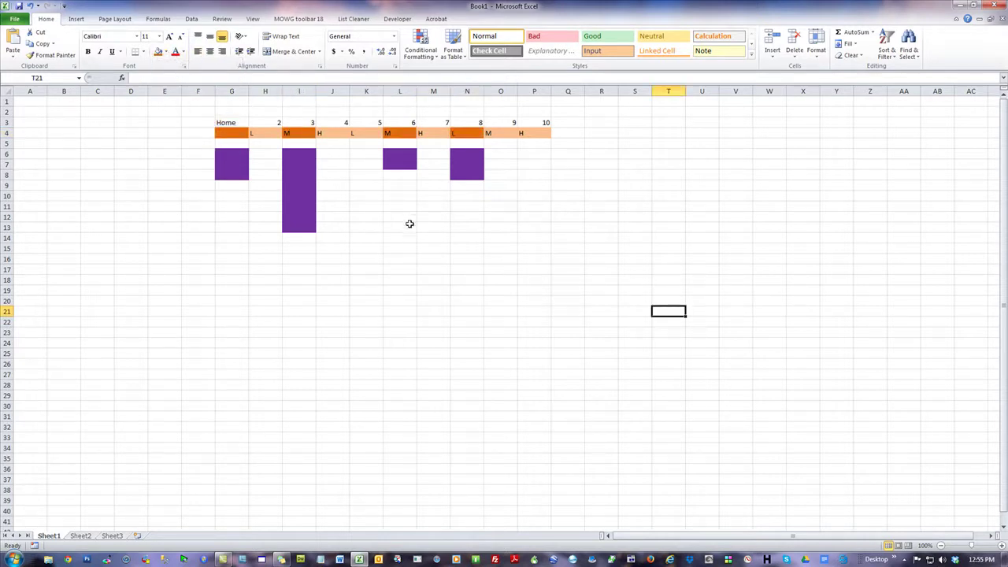
- Fill the remaining nav cells H4, J4, K4, M4, O4 and P4 dark orange
drag(268, 132, 521, 128)
click(275, 131)
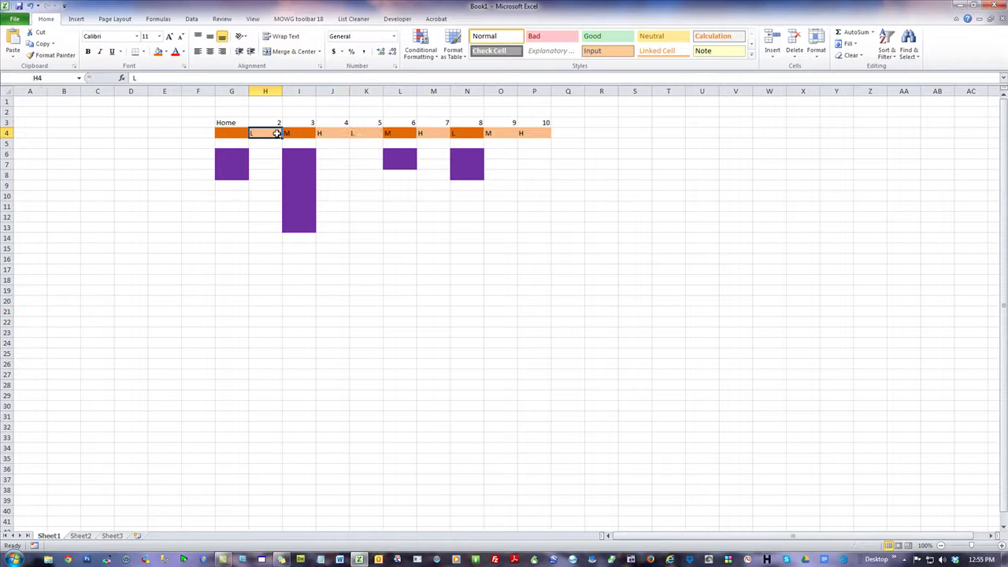
ctrl+click(326, 136)
ctrl+click(381, 133)
ctrl+click(422, 132)
ctrl+click(498, 133)
ctrl+click(529, 133)
click(166, 51)
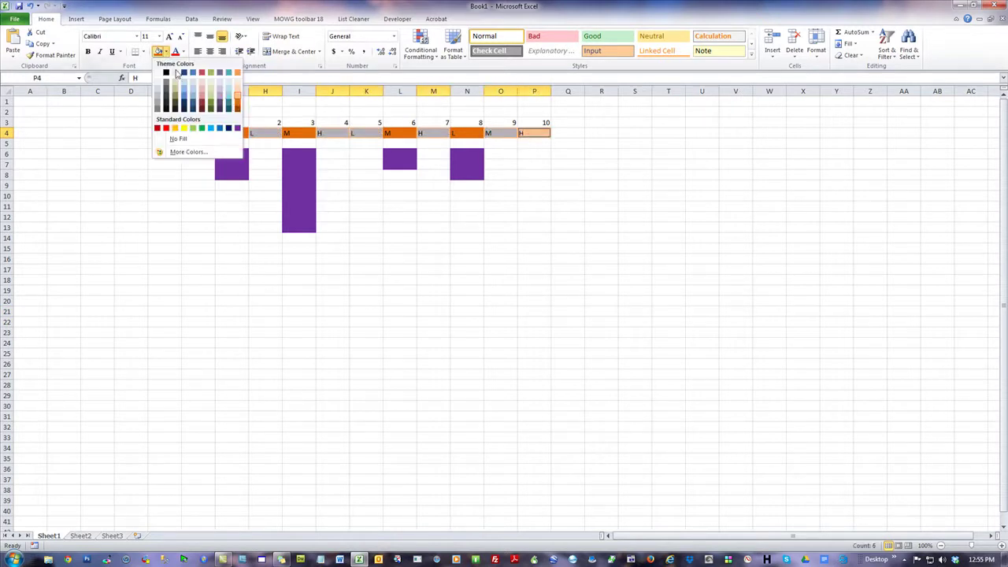
click(239, 105)
click(687, 300)
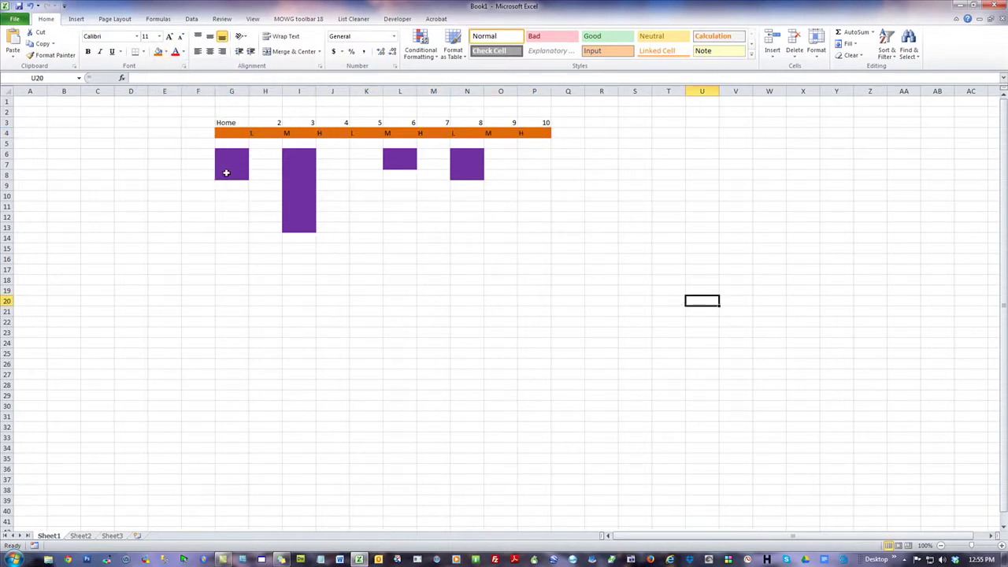
- Select rows 5 to 15 beneath the nav row
drag(238, 111, 542, 103)
click(745, 267)
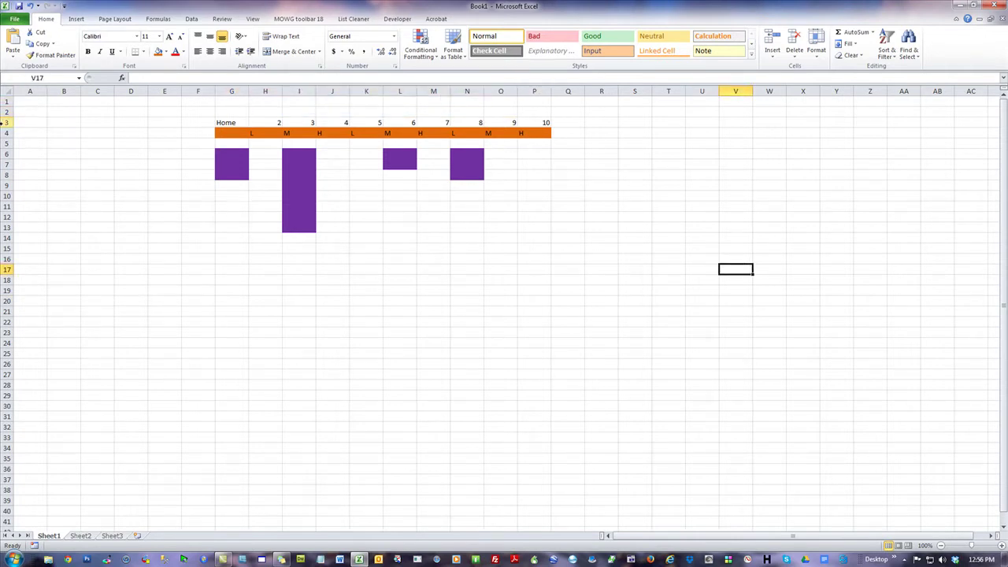
drag(4, 144, 6, 248)
- Insert eleven blank rows at 5–15 and set the inserted cells to No Fill
right_click(67, 214)
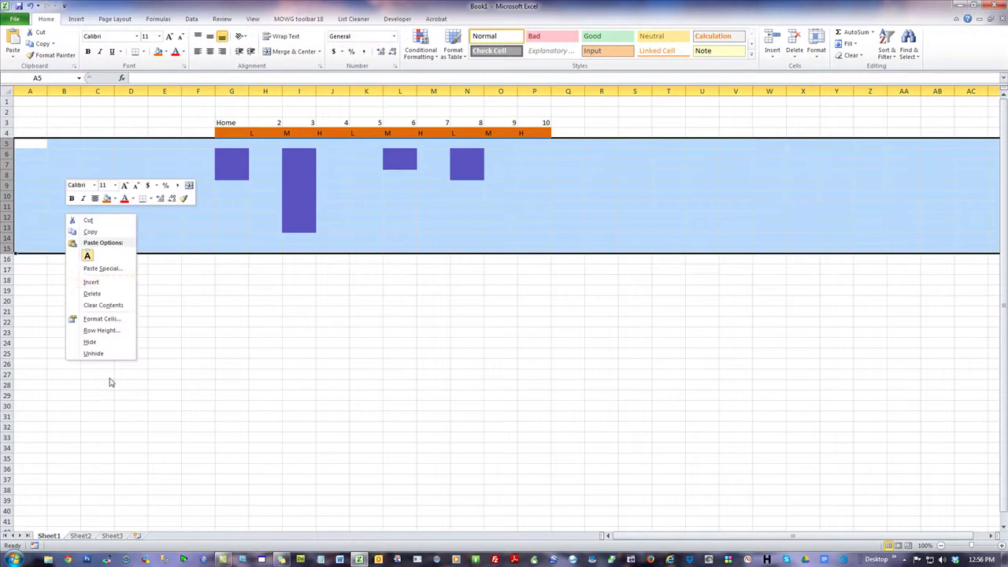
click(101, 285)
click(364, 395)
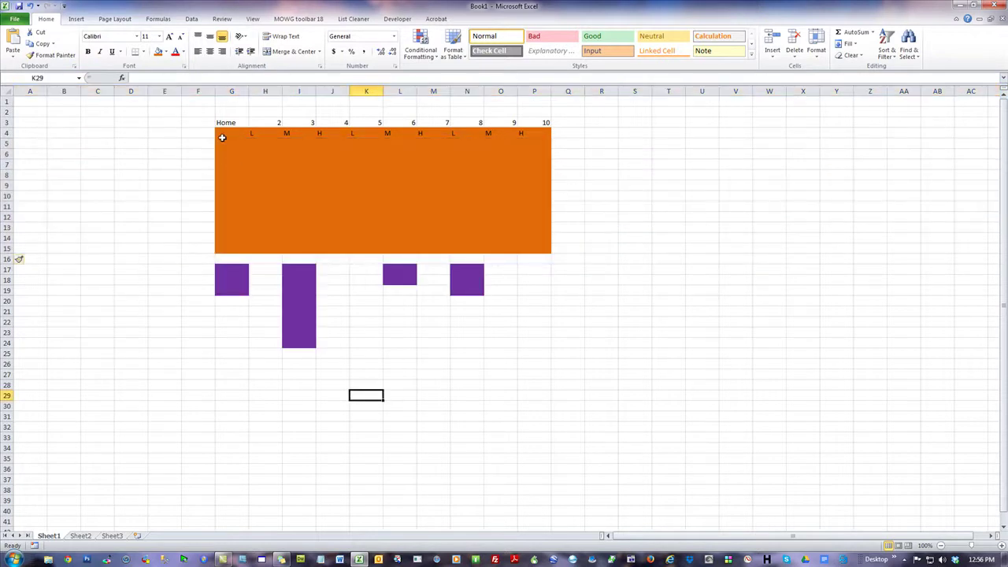
drag(223, 143, 551, 245)
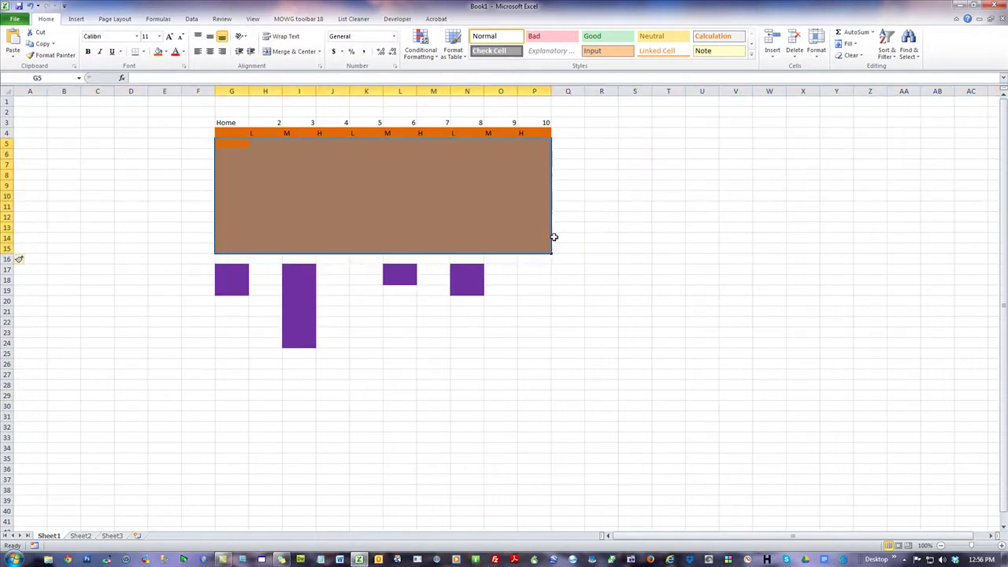
click(168, 56)
click(183, 140)
click(94, 251)
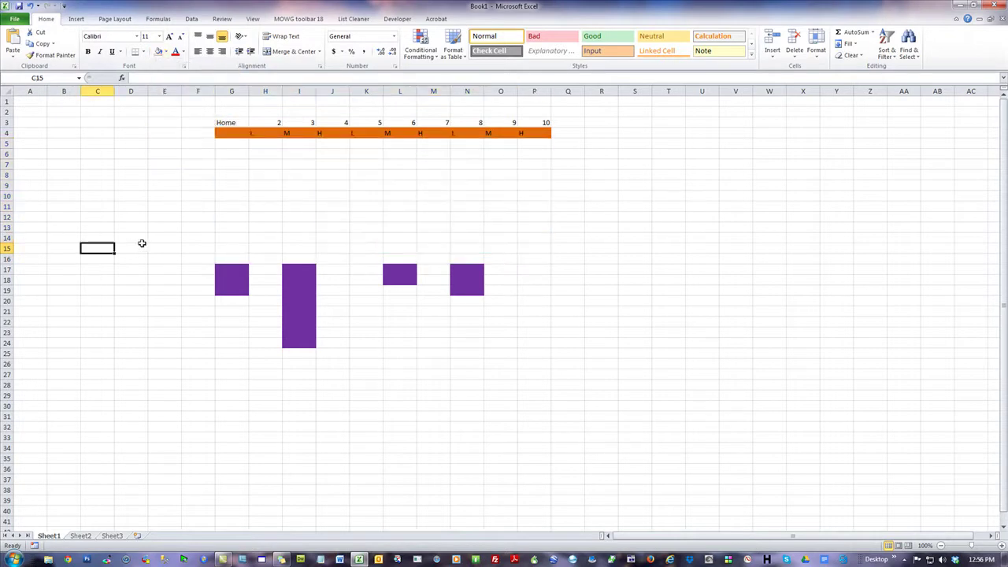
- Give row 7 a light peach fill band across the sheet
drag(22, 177, 970, 175)
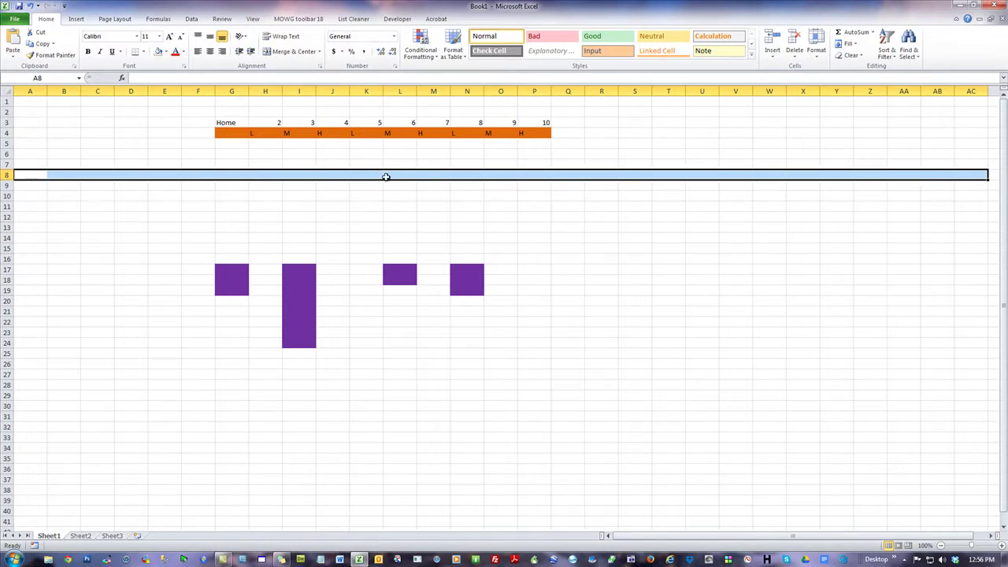
click(245, 133)
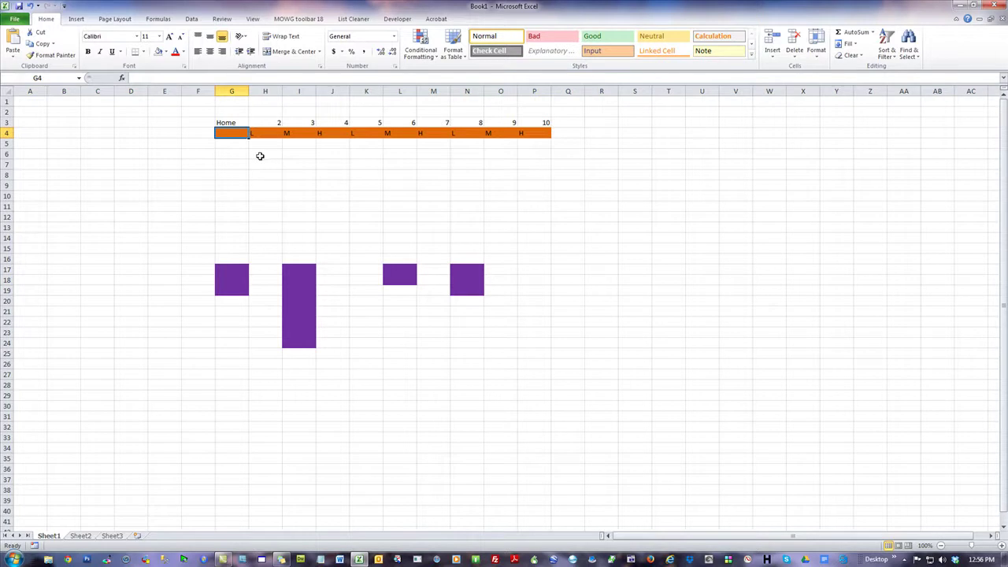
click(25, 162)
drag(24, 162, 977, 166)
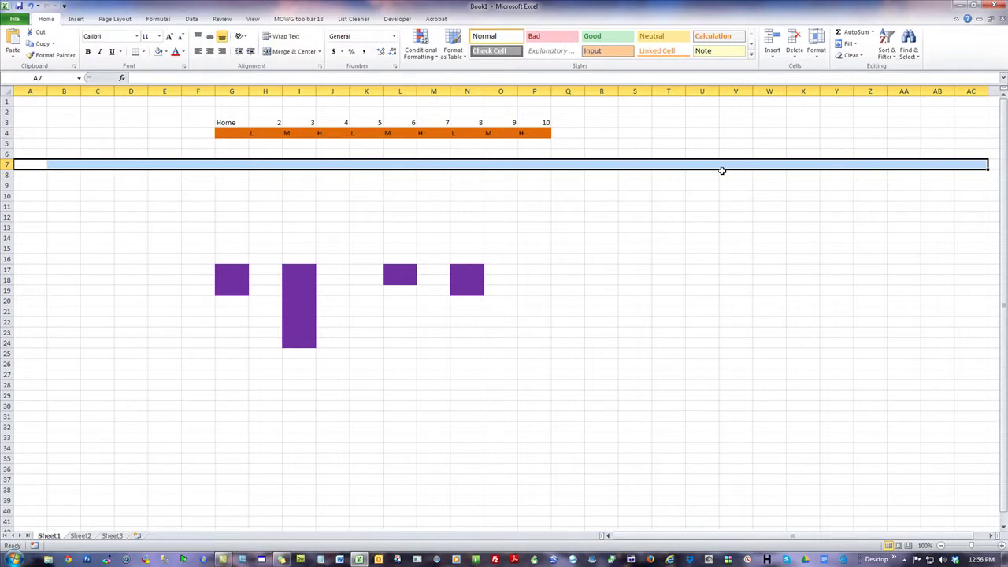
click(166, 52)
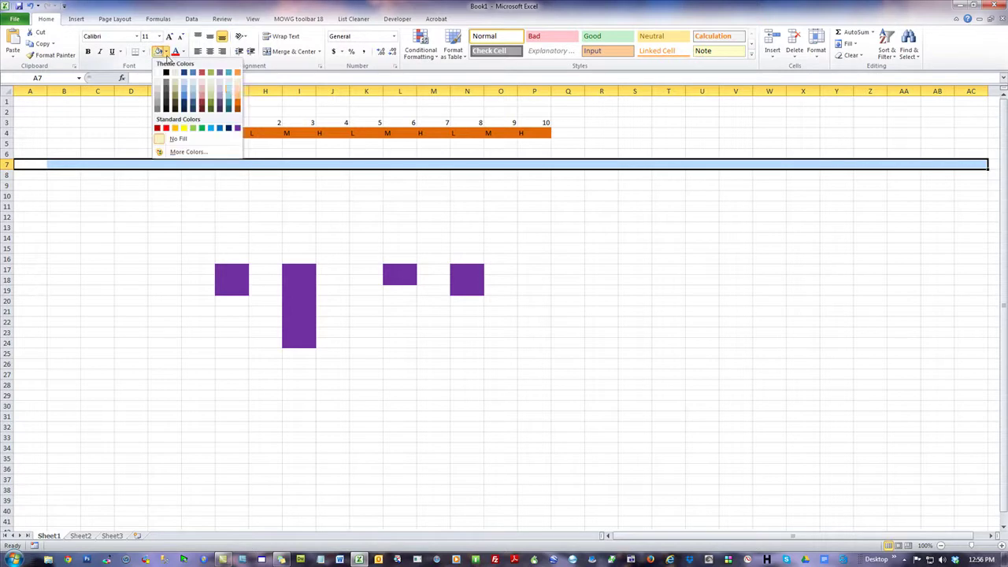
click(237, 94)
click(247, 226)
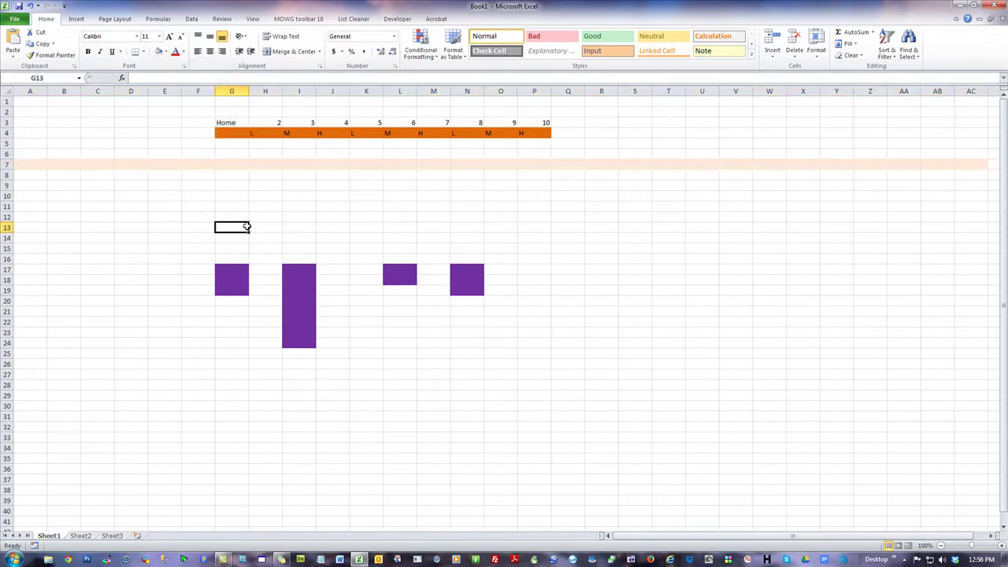
drag(32, 163, 967, 167)
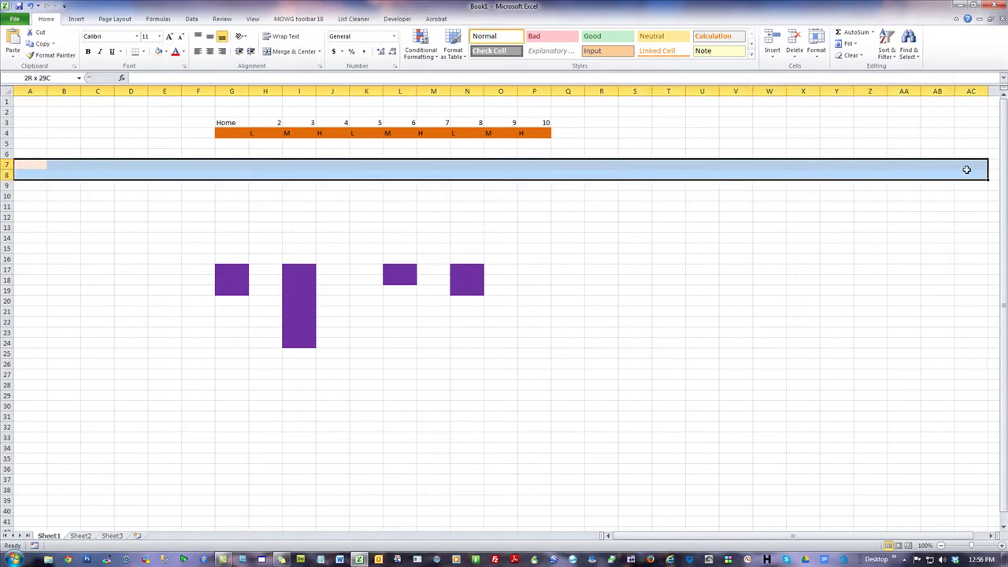
click(35, 161)
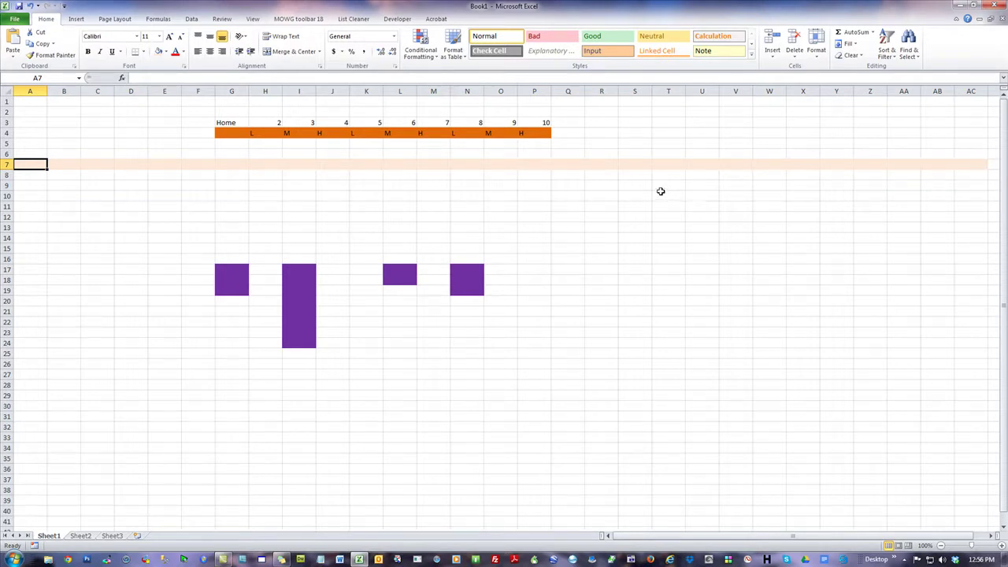
drag(35, 163, 964, 164)
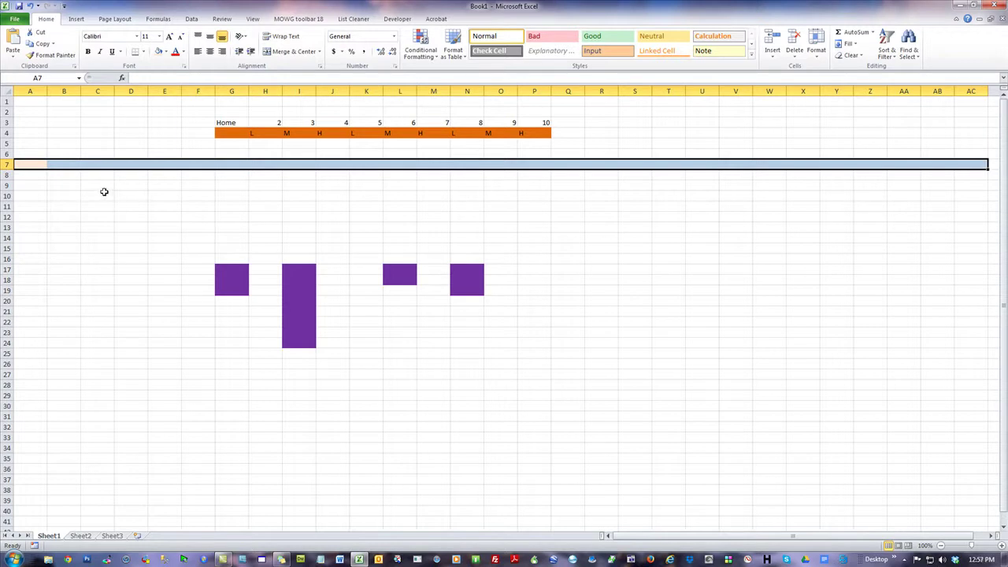
- Delete blank rows 9–14 and then rows 8–9 so the purple blocks sit under row 7
drag(6, 185, 8, 238)
right_click(242, 216)
click(269, 297)
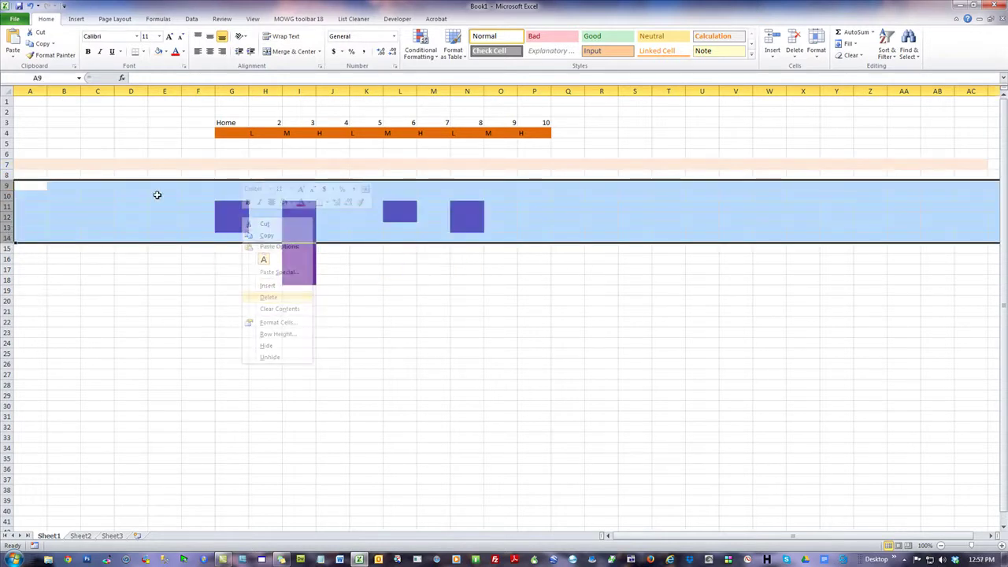
click(66, 187)
drag(8, 175, 8, 186)
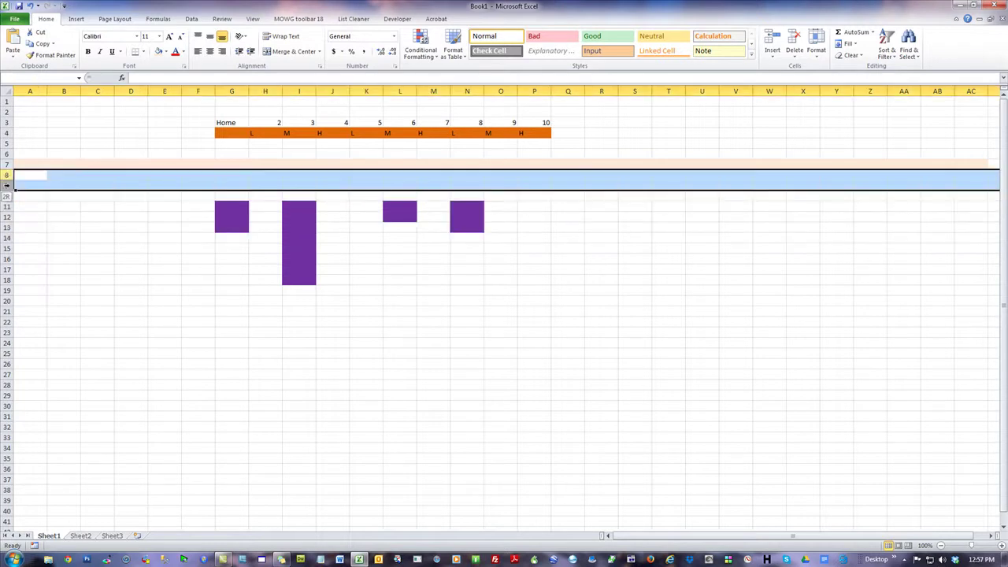
right_click(82, 186)
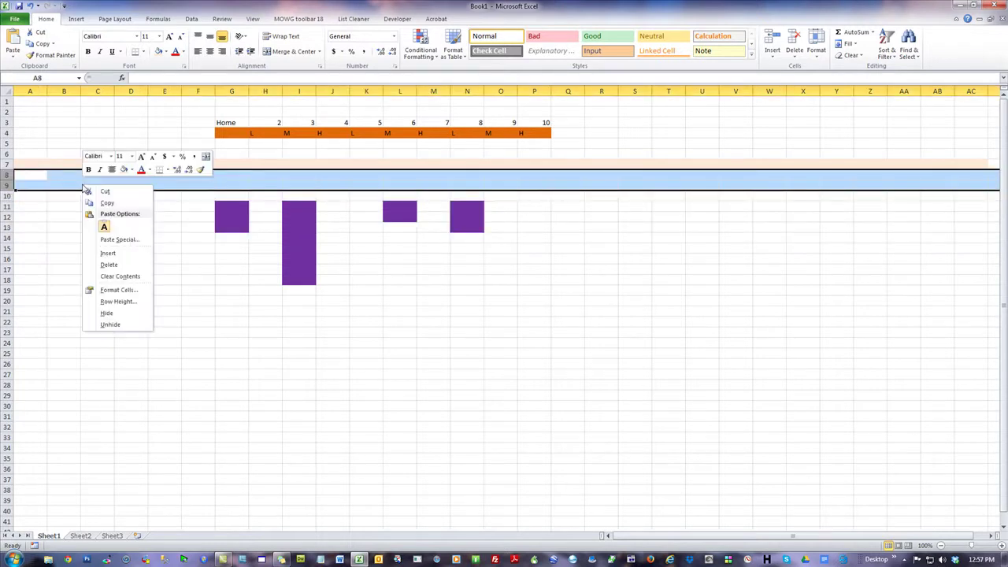
click(118, 264)
click(490, 318)
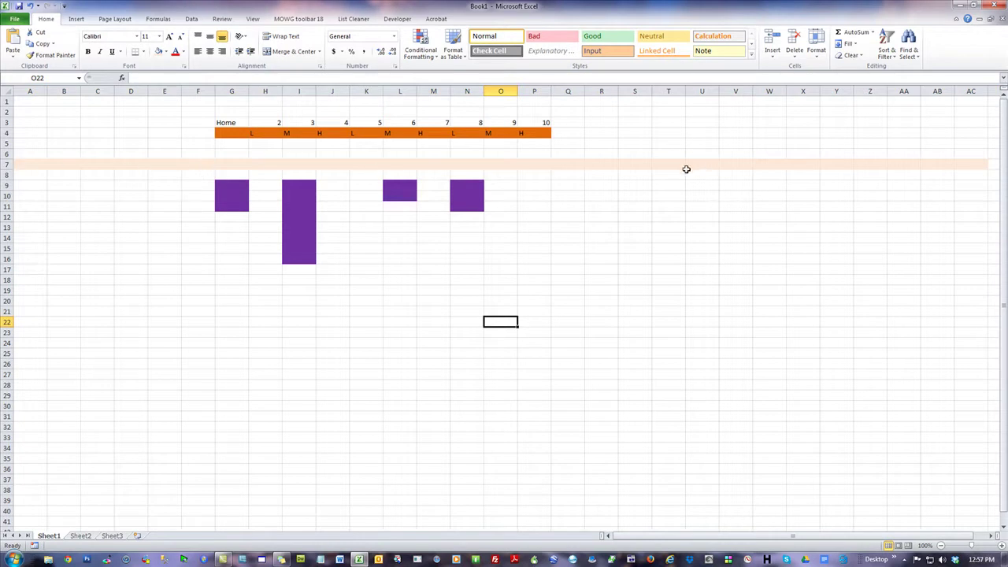
- Fill cells G7, I7, L7 and N7 dark orange above the purple blocks
click(232, 166)
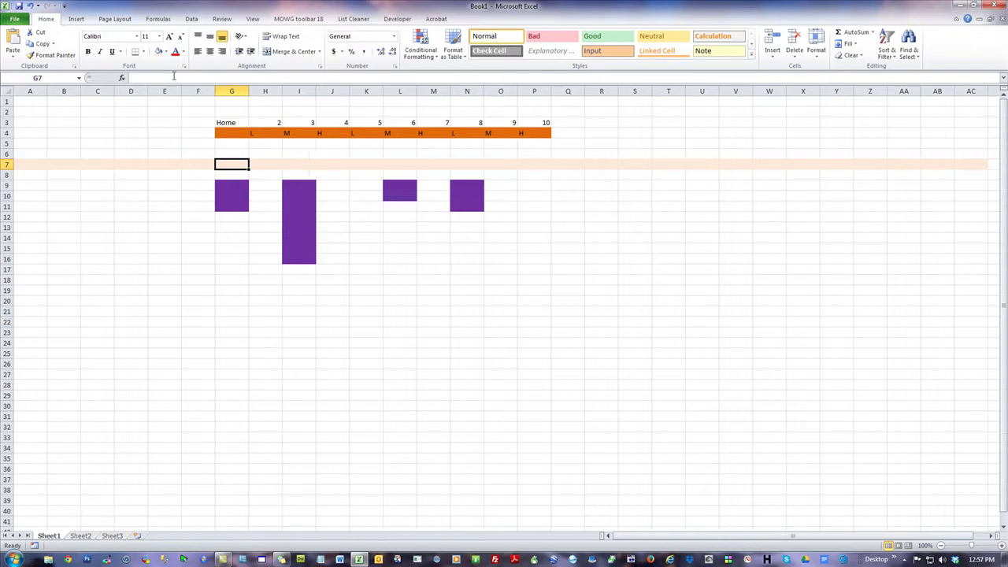
ctrl+click(301, 165)
ctrl+click(400, 164)
ctrl+click(465, 165)
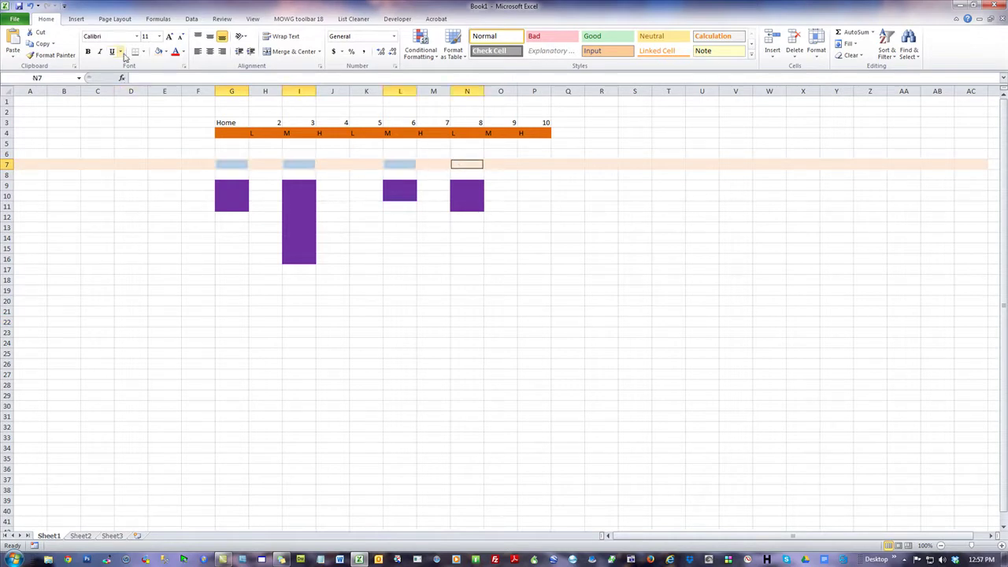
click(166, 51)
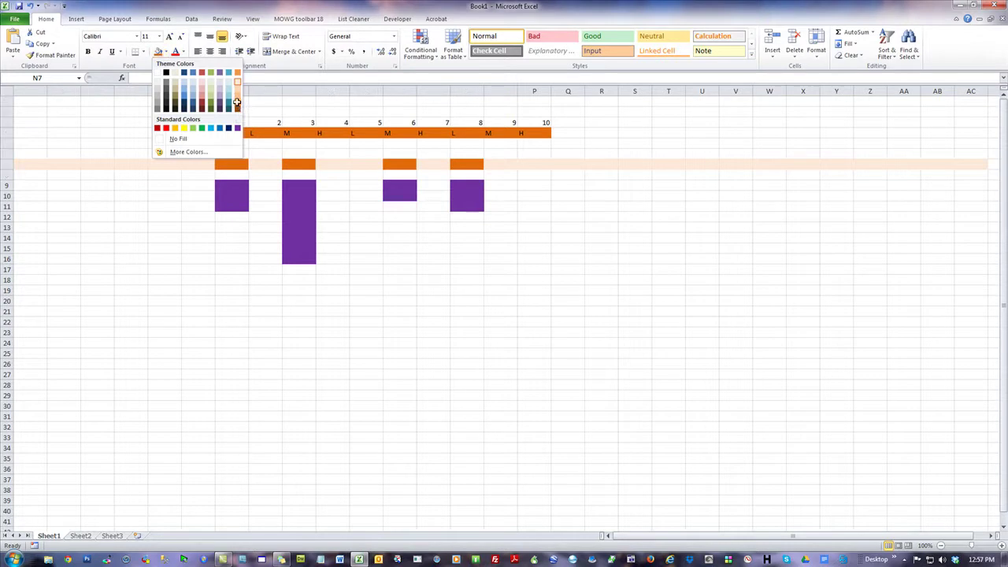
click(238, 106)
click(467, 374)
- Fill the rest of row 7 (A7:F7, H7, J7, K7, M7, O7, P7:AC7) light orange
drag(203, 165, 33, 165)
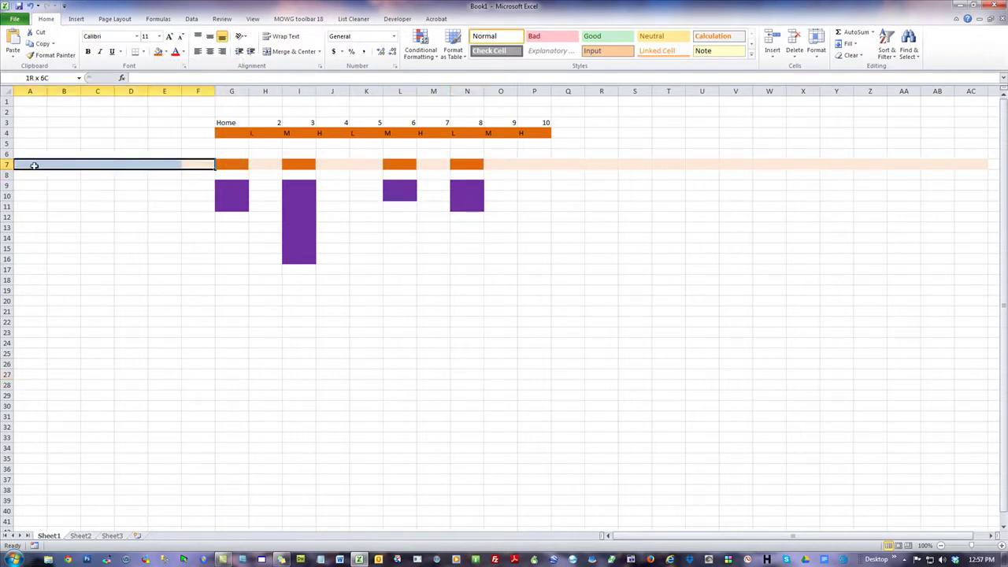
click(166, 52)
click(240, 99)
click(264, 165)
ctrl+click(331, 163)
ctrl+click(367, 163)
ctrl+click(433, 163)
ctrl+click(510, 163)
click(159, 52)
click(642, 351)
drag(533, 164, 961, 164)
click(159, 52)
click(758, 332)
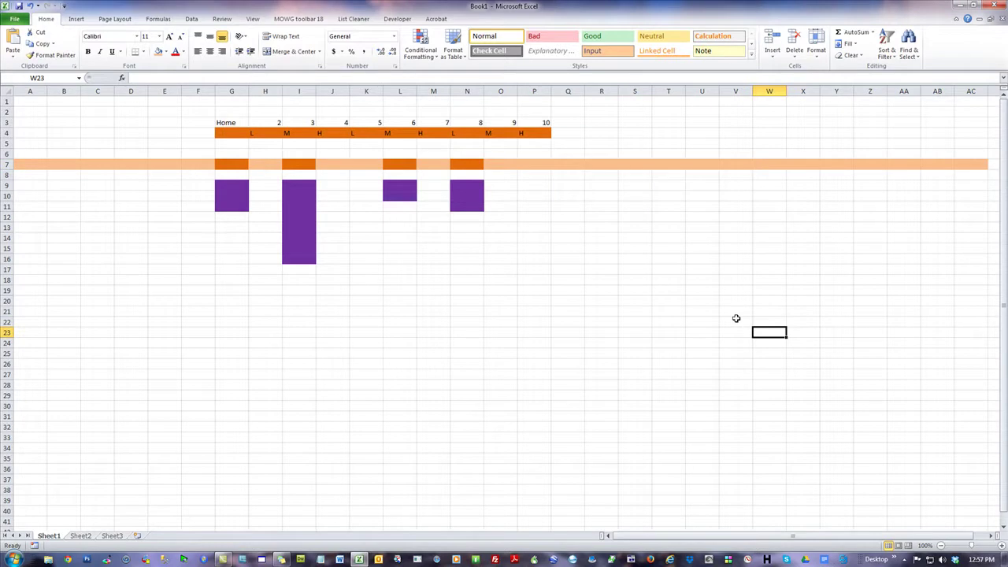
- Type L in A7 and fill it across row 7 to AC7
click(26, 165)
text(L)
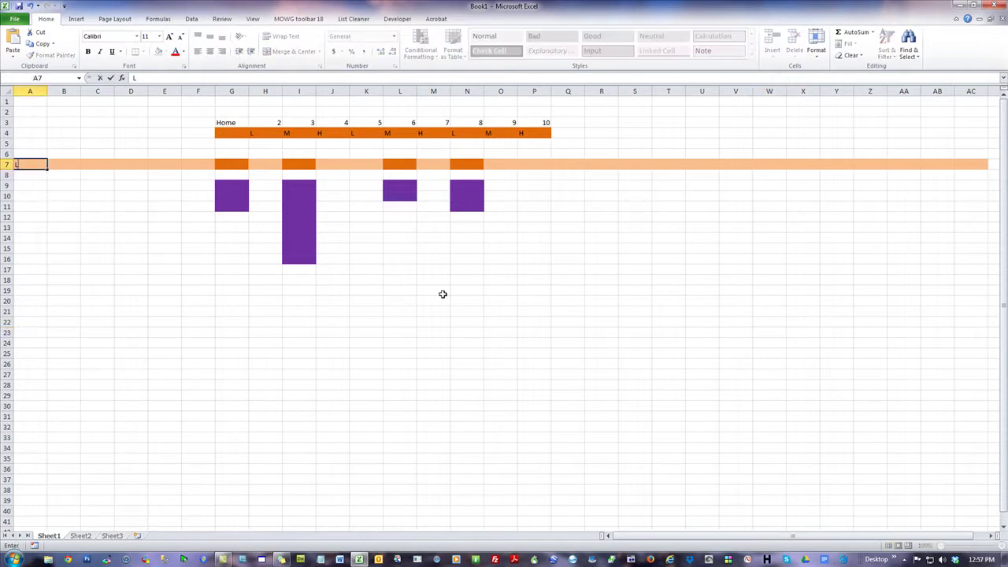
click(280, 334)
click(30, 166)
drag(46, 170, 973, 167)
click(791, 281)
- Shade G7, I7, L7 and N7 a darker orange
click(231, 164)
ctrl+click(298, 165)
ctrl+click(399, 165)
ctrl+click(469, 163)
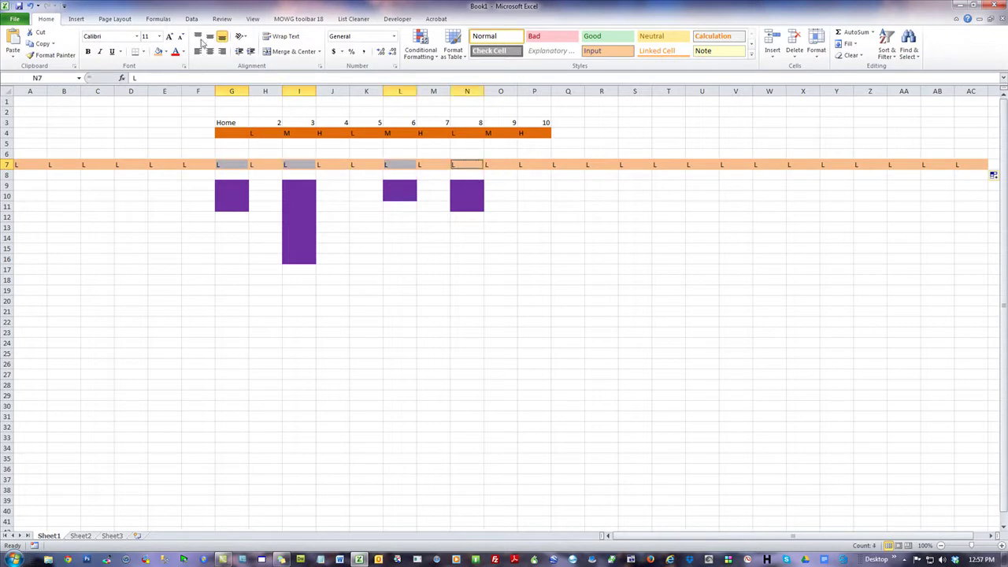
click(164, 51)
click(238, 105)
click(700, 341)
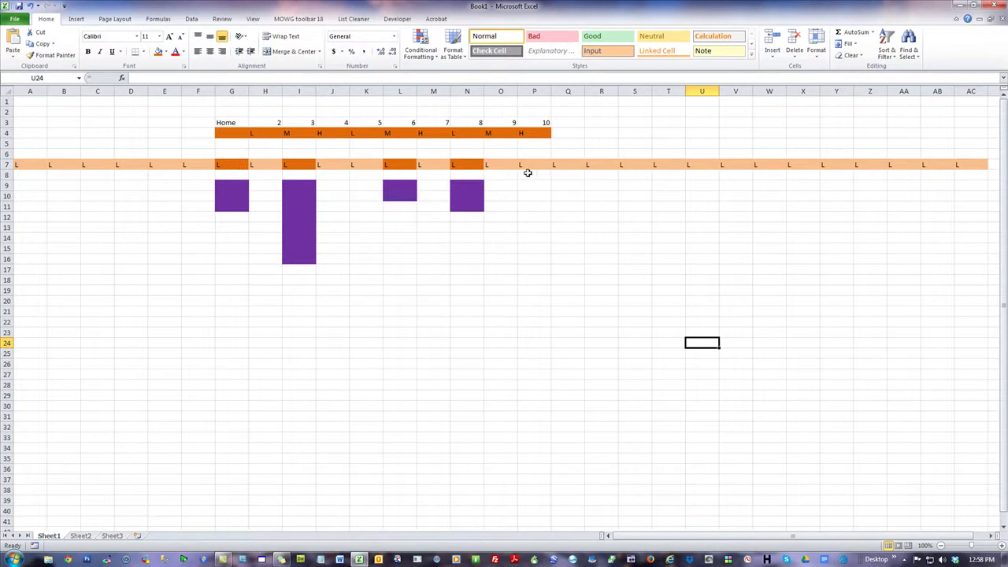
- Relabel cells P7 and W7 with M
click(529, 164)
text(M)
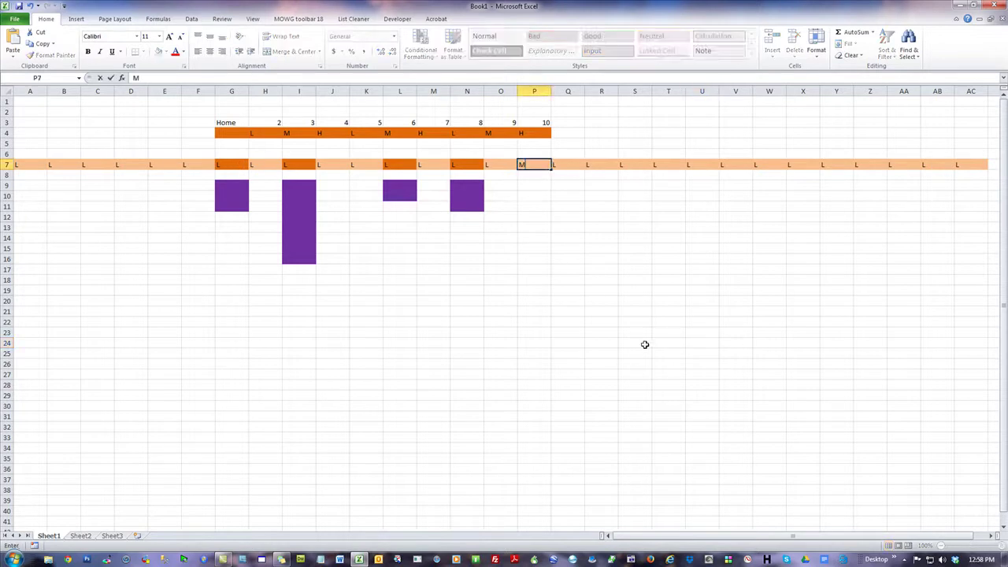
click(767, 164)
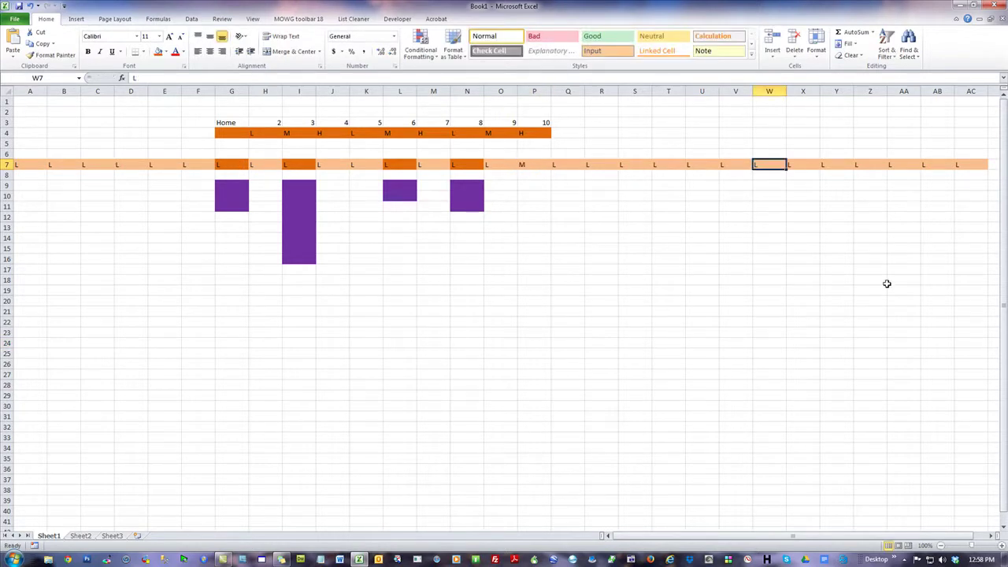
text(<)
key(BackSpace)
text(M)
click(366, 384)
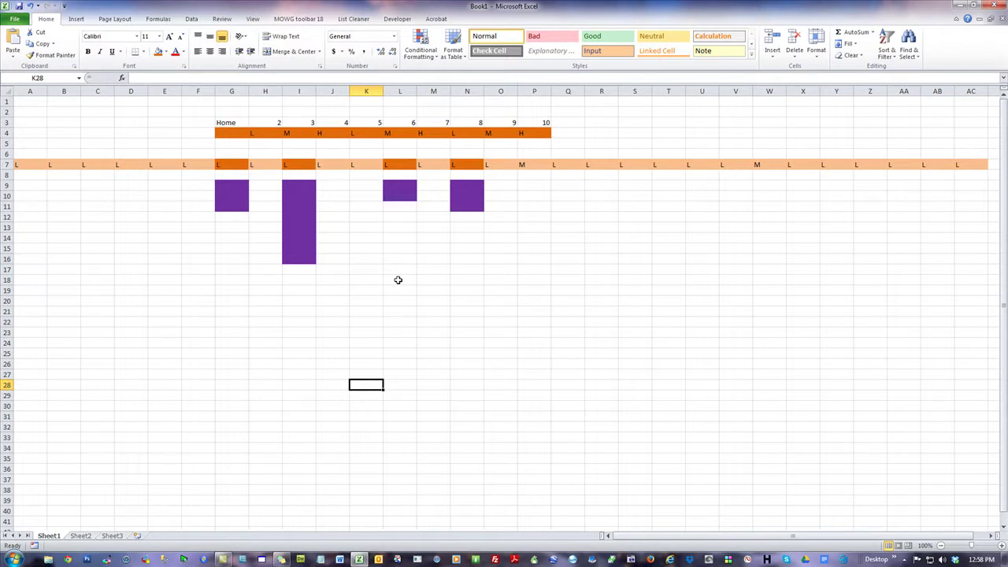
click(109, 332)
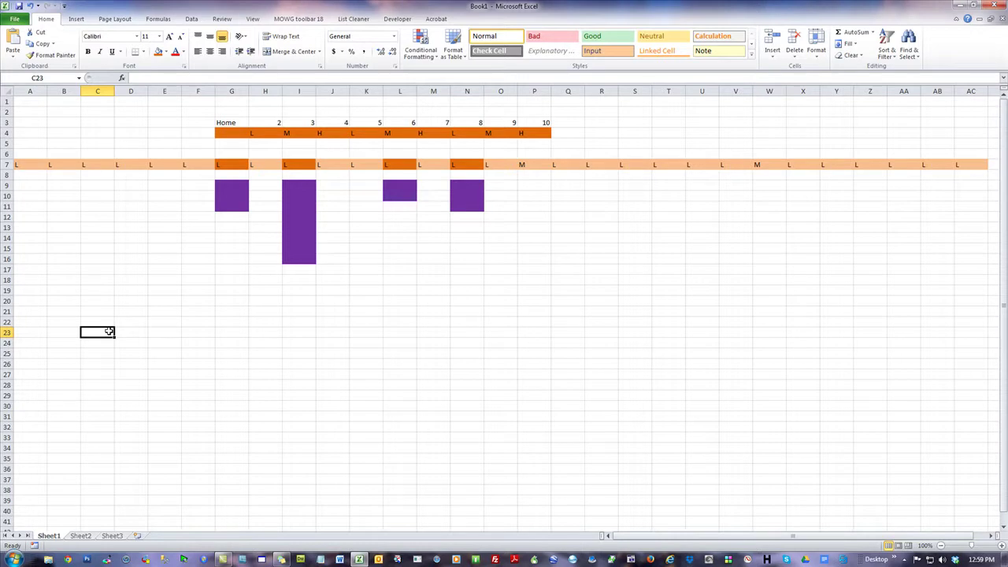
click(262, 386)
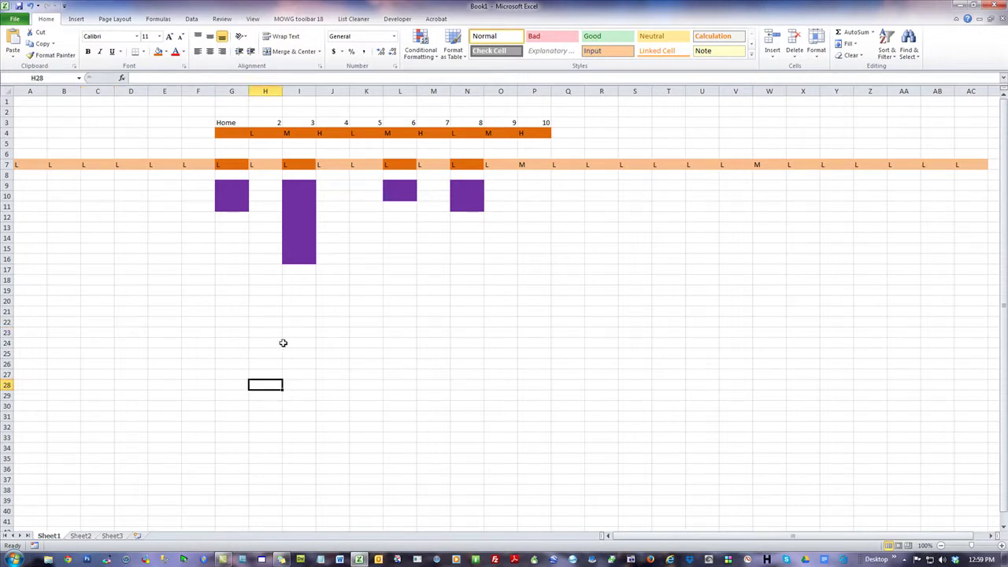
click(269, 331)
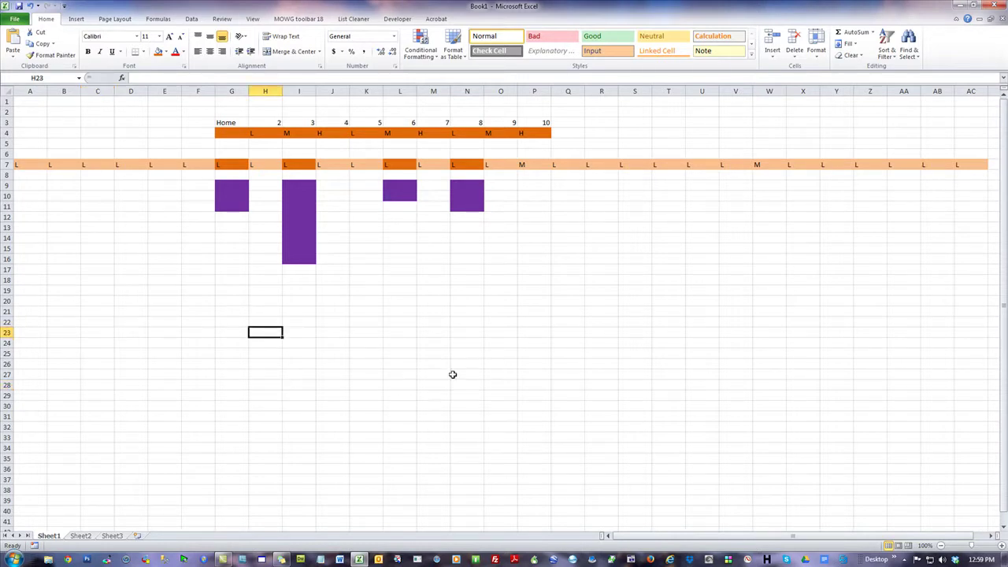
text(Franc)
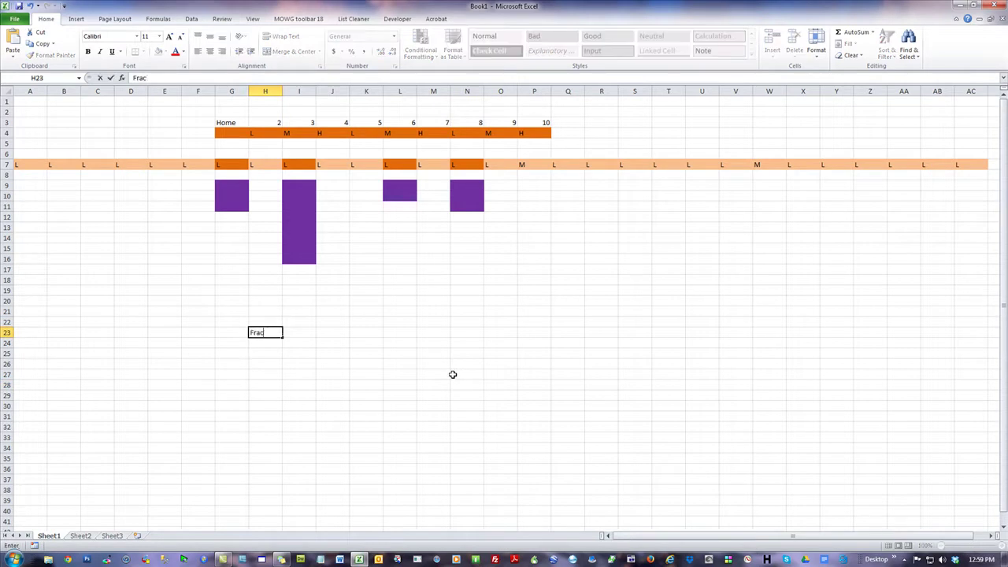
text(hise)
click(574, 467)
click(265, 334)
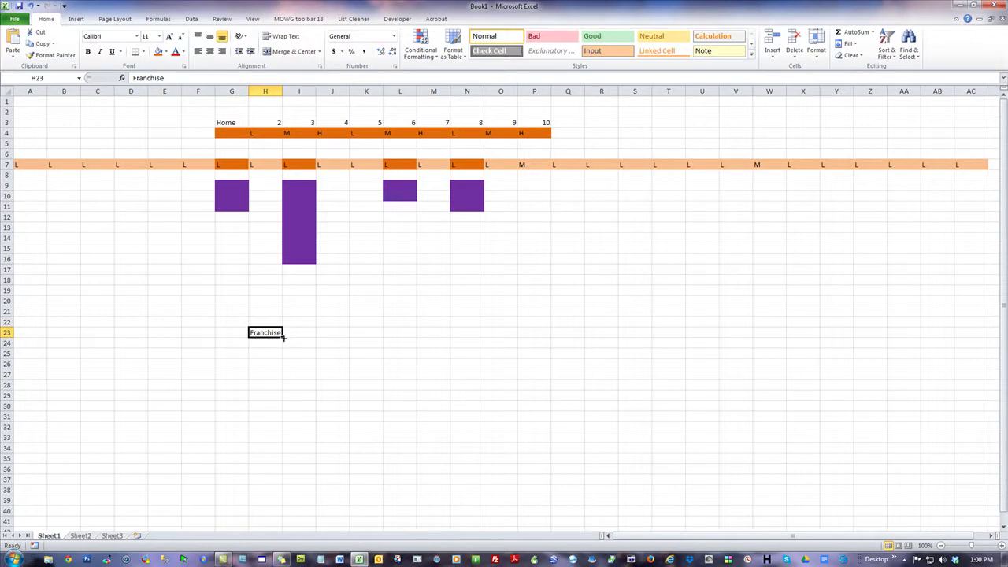
drag(283, 337, 282, 505)
click(408, 446)
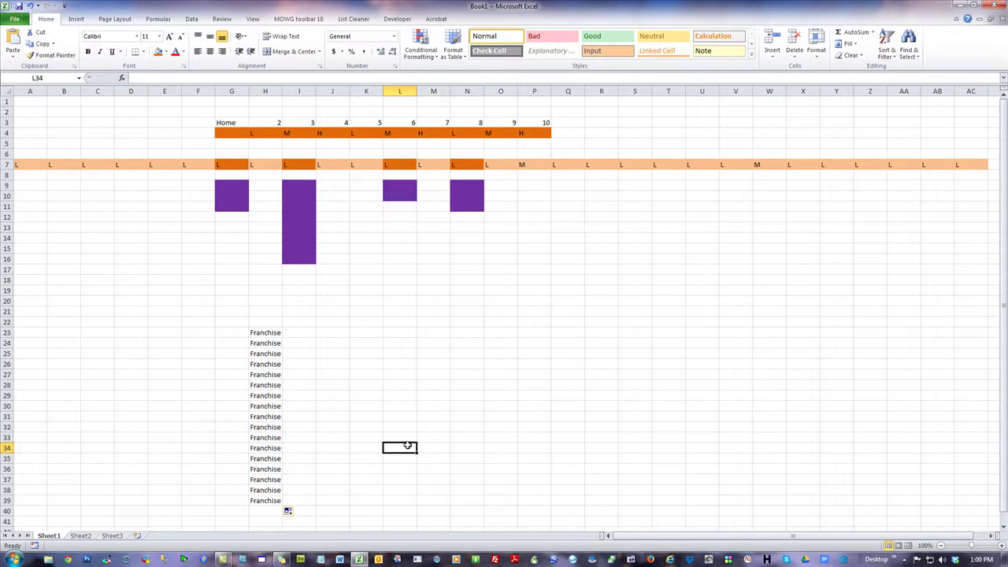
drag(260, 334, 270, 444)
click(440, 395)
drag(221, 331, 389, 436)
click(667, 375)
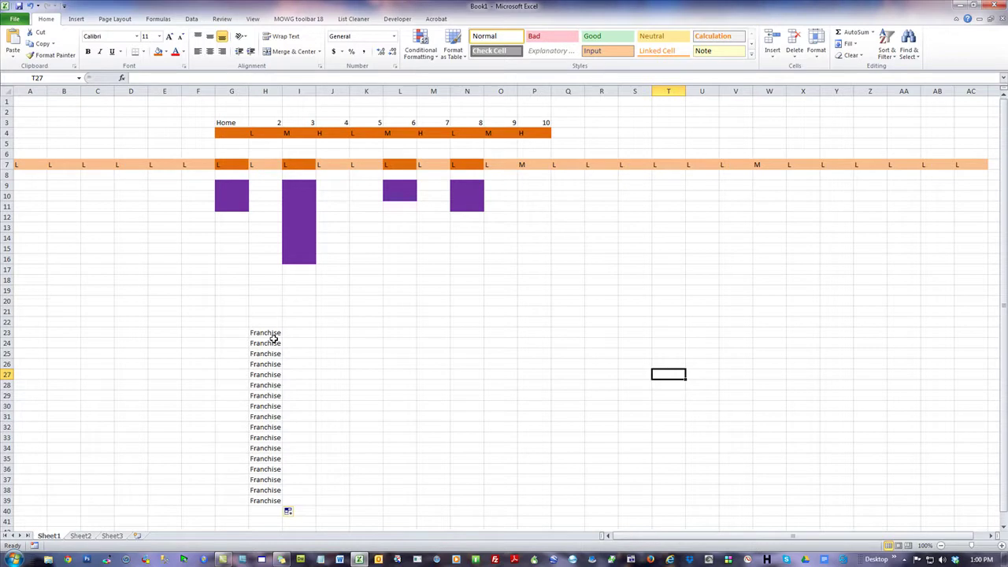
click(296, 320)
drag(178, 331, 433, 512)
right_click(365, 316)
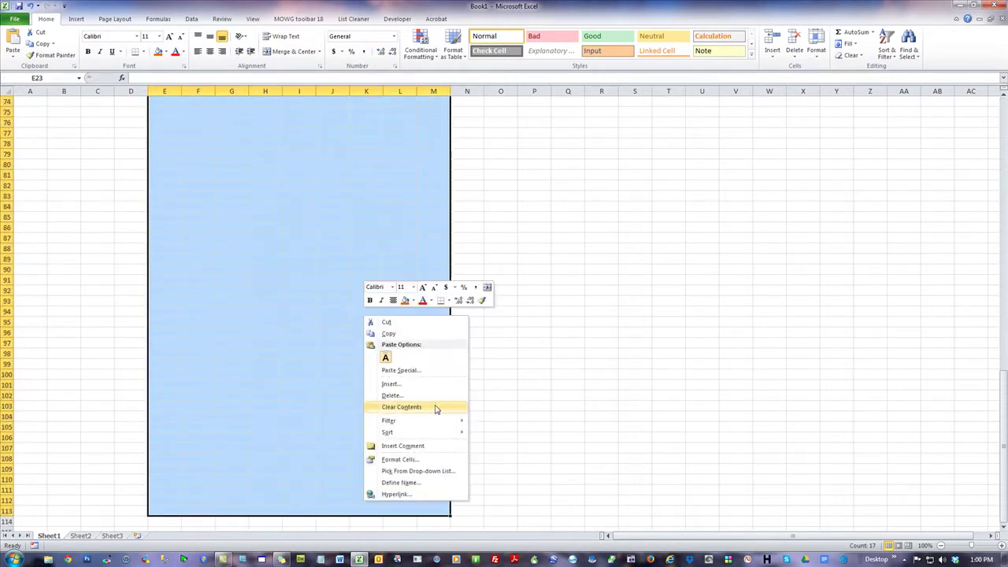
click(401, 407)
scroll(436, 408, up, 20)
click(597, 353)
click(63, 248)
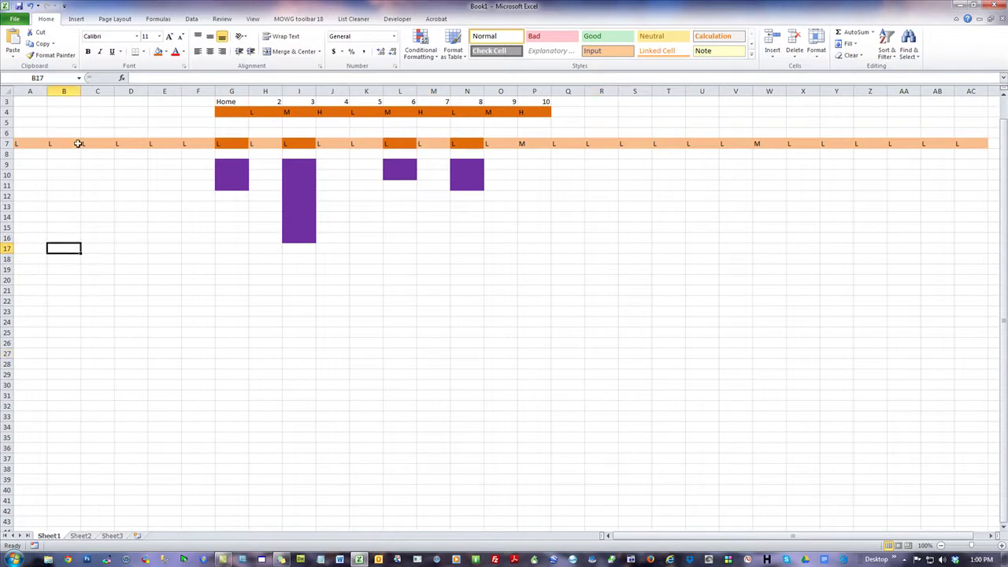
drag(18, 144, 958, 144)
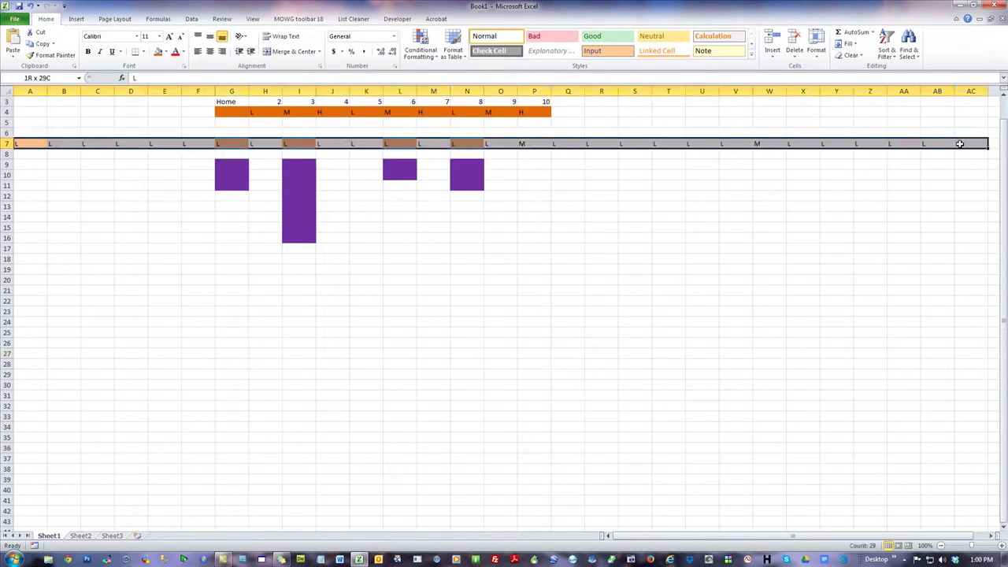
click(713, 310)
- From Theme2HTML's Themes menu, open the Old School, New Body site and dismiss the extensions warning
click(67, 560)
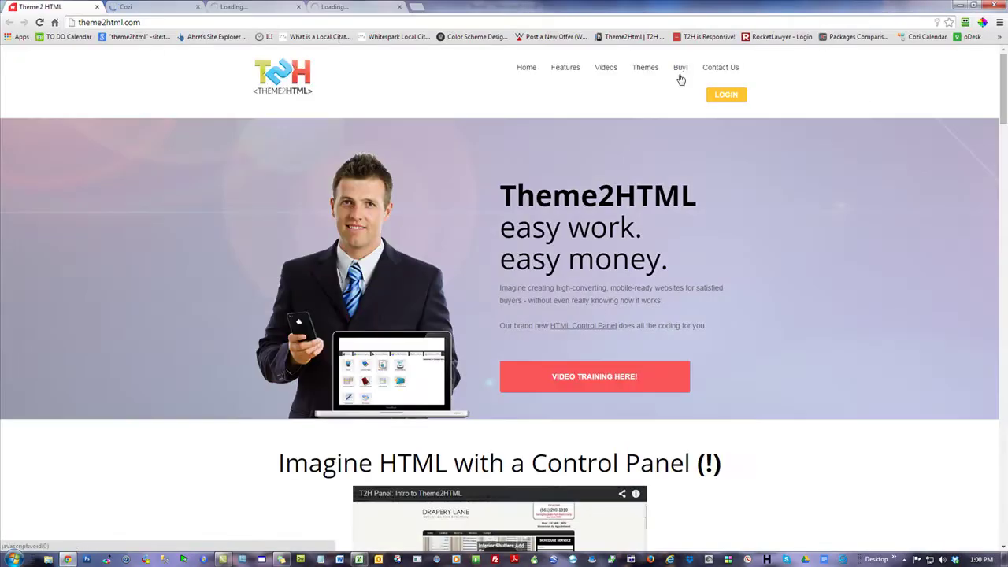
mouse_move(651, 71)
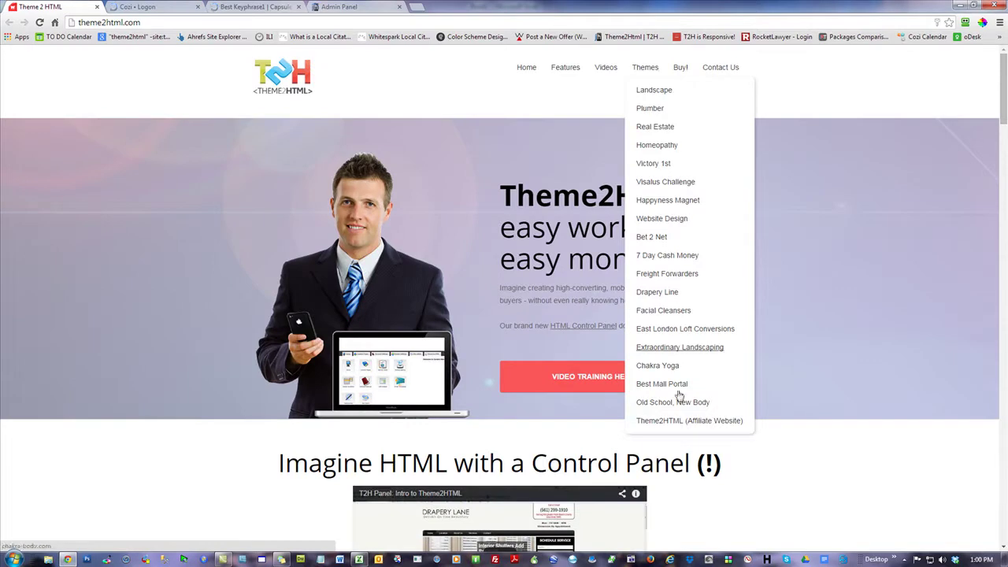
click(722, 399)
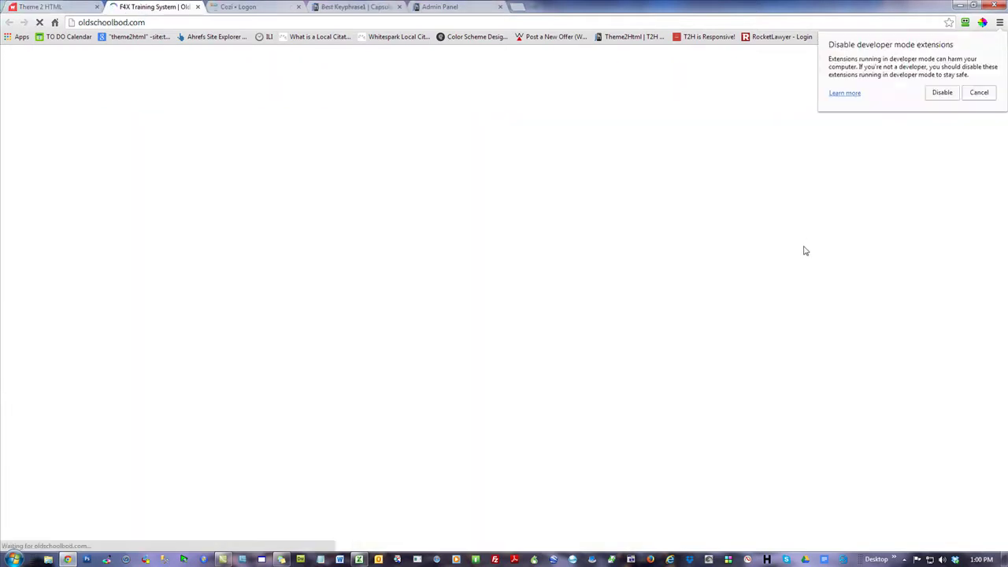
click(979, 93)
- Scroll to the site's footer and open its master sitemap of workout pages
scroll(919, 375, down, 10)
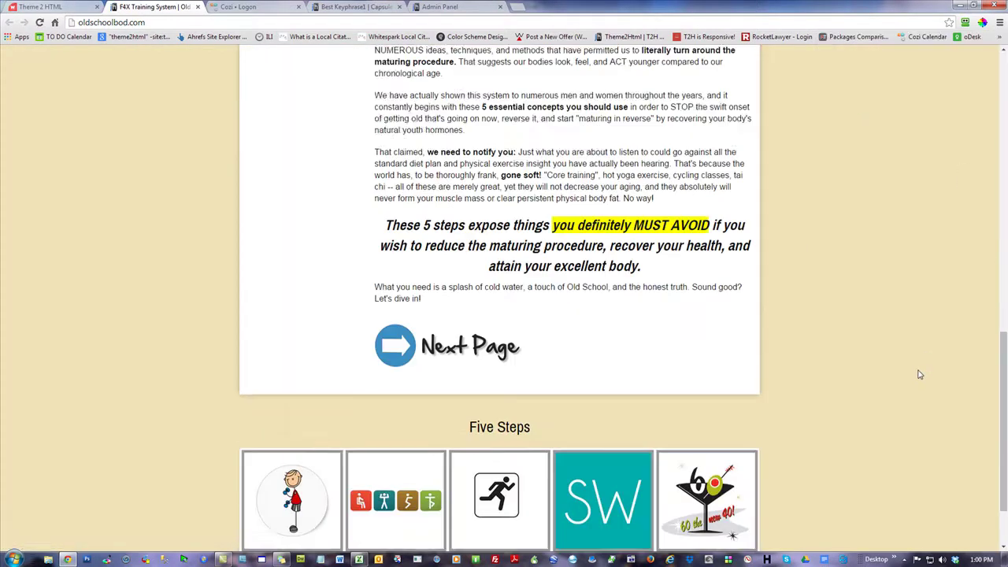
scroll(919, 375, down, 2)
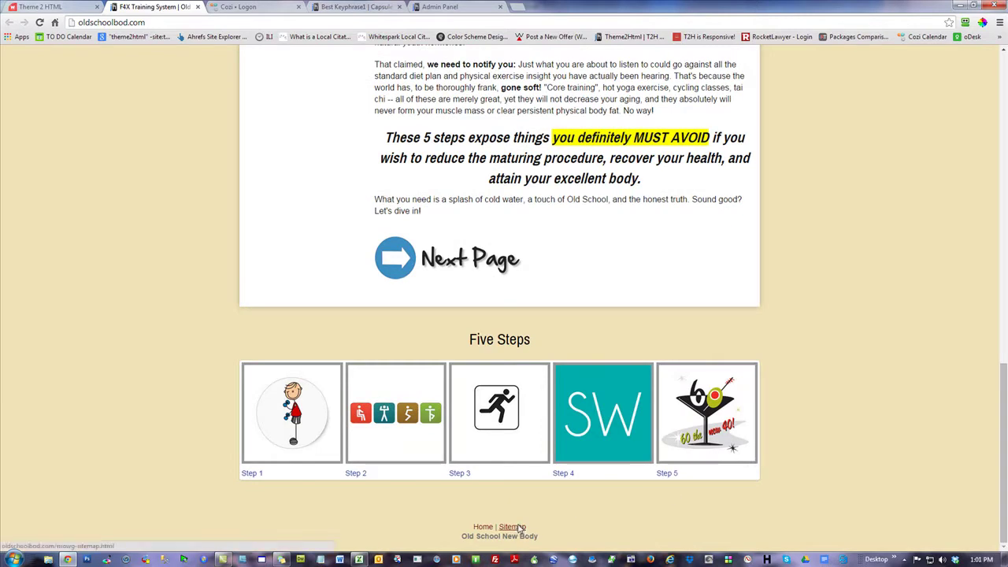
click(512, 526)
click(92, 63)
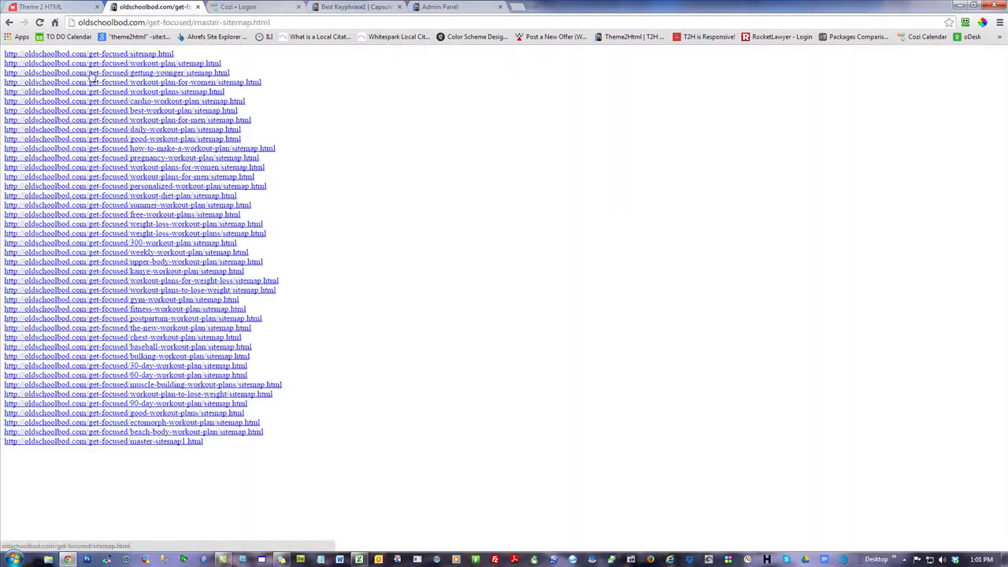
- Open the workout-diet-plan sitemap, then its 'A Few Thought on To Becoming Youthful' article
click(126, 195)
click(367, 82)
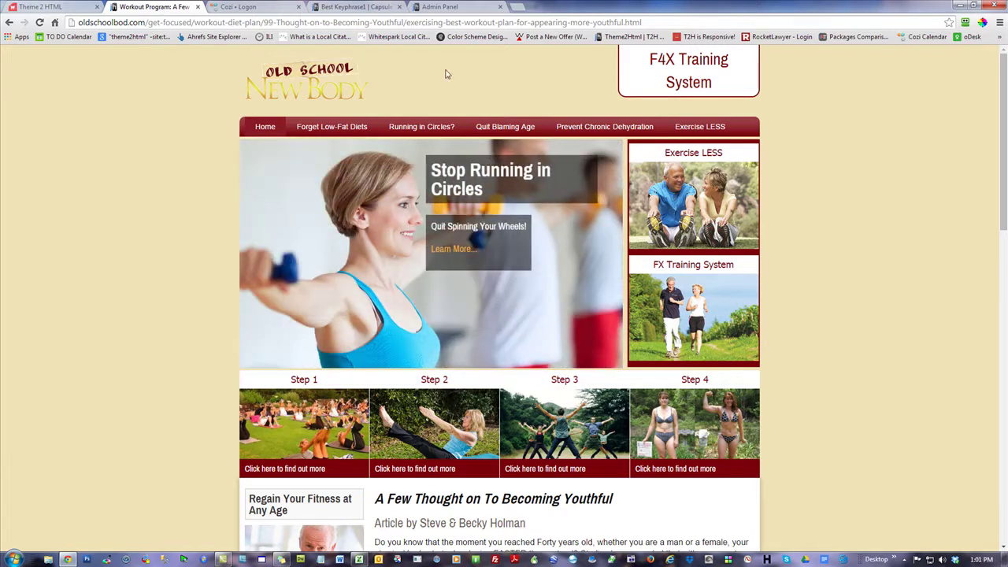
- Scroll through the article and highlight its text from the title down to review it
scroll(875, 238, down, 4)
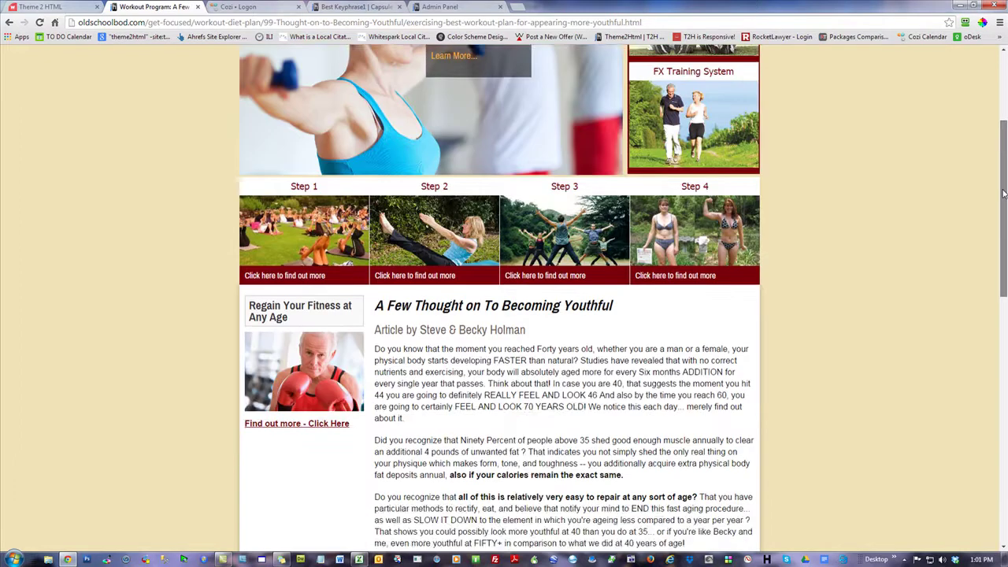
drag(375, 170, 627, 510)
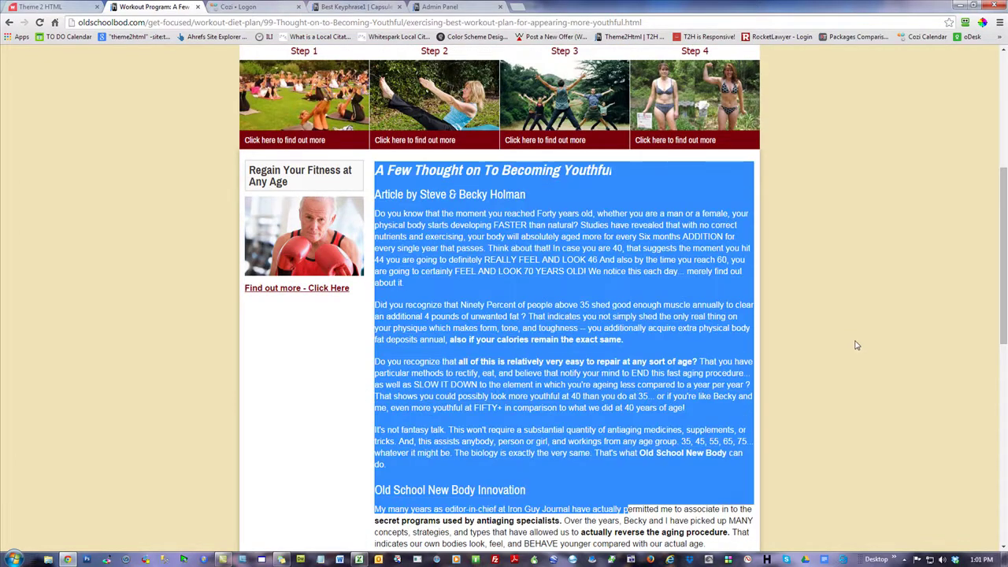
scroll(853, 347, up, 4)
click(871, 291)
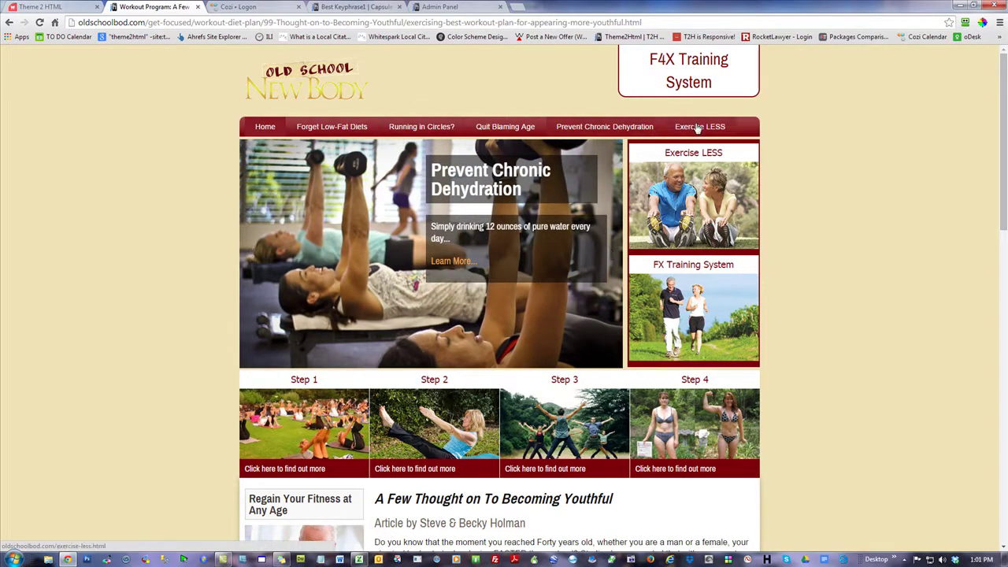
scroll(365, 455, down, 4)
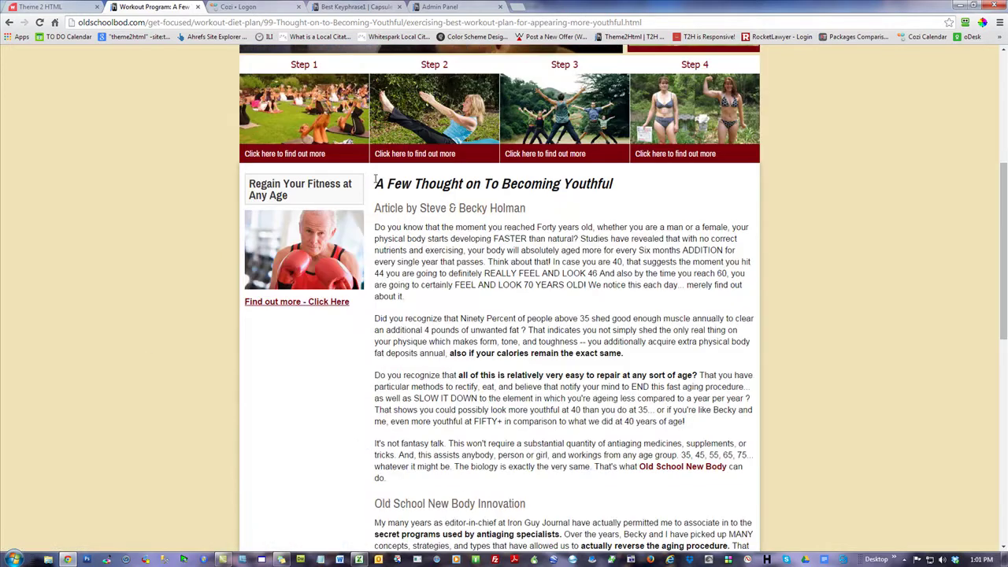
drag(378, 183, 615, 543)
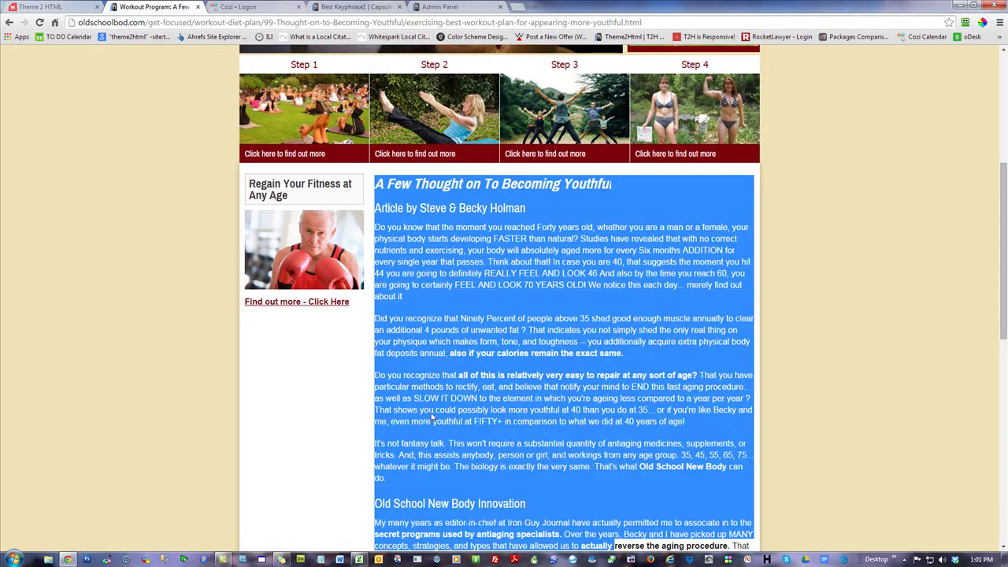
scroll(109, 361, up, 4)
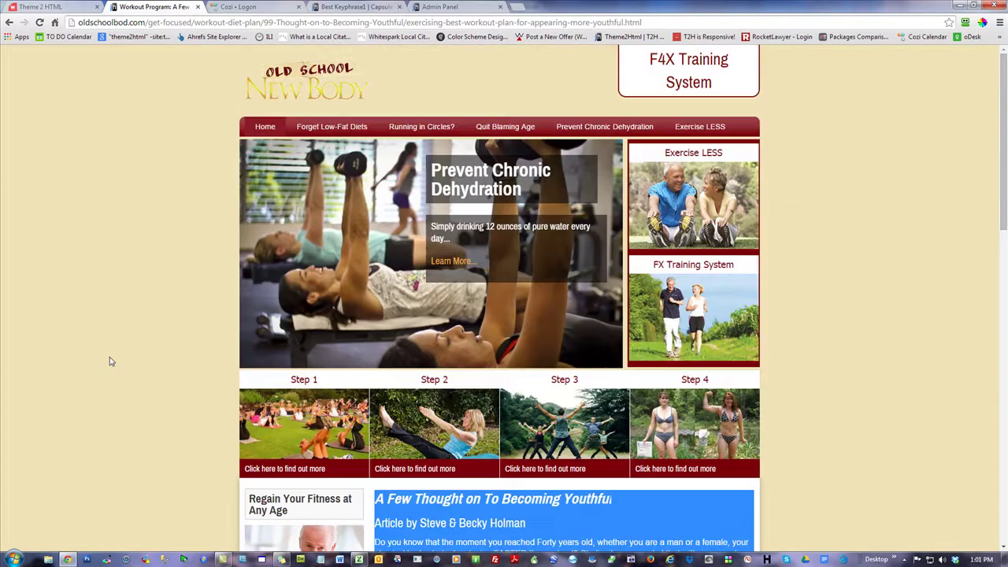
click(115, 247)
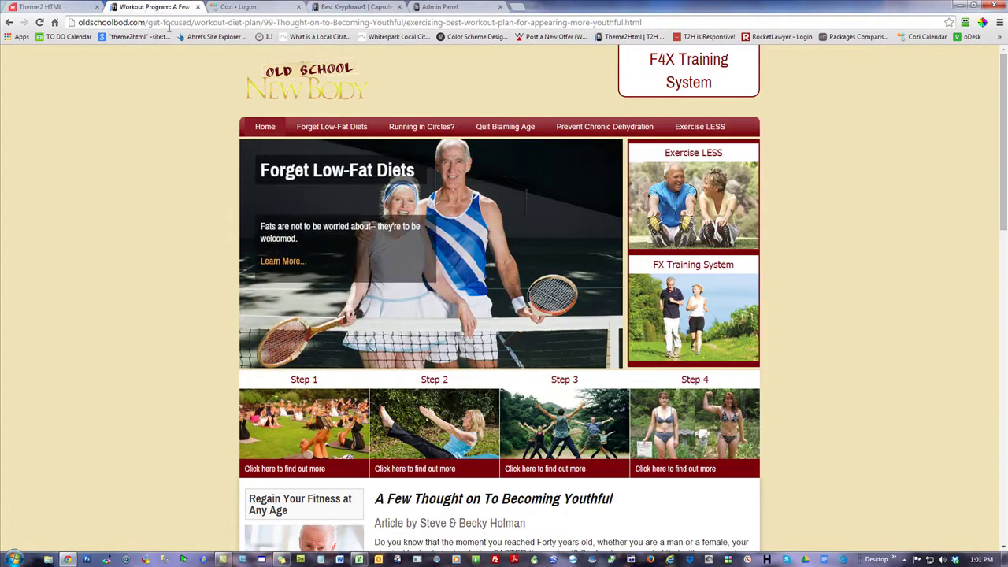
- Highlight the header, menu and sidebar, scroll the page again, then return to Excel
drag(219, 65, 809, 422)
click(853, 340)
scroll(848, 339, down, 2)
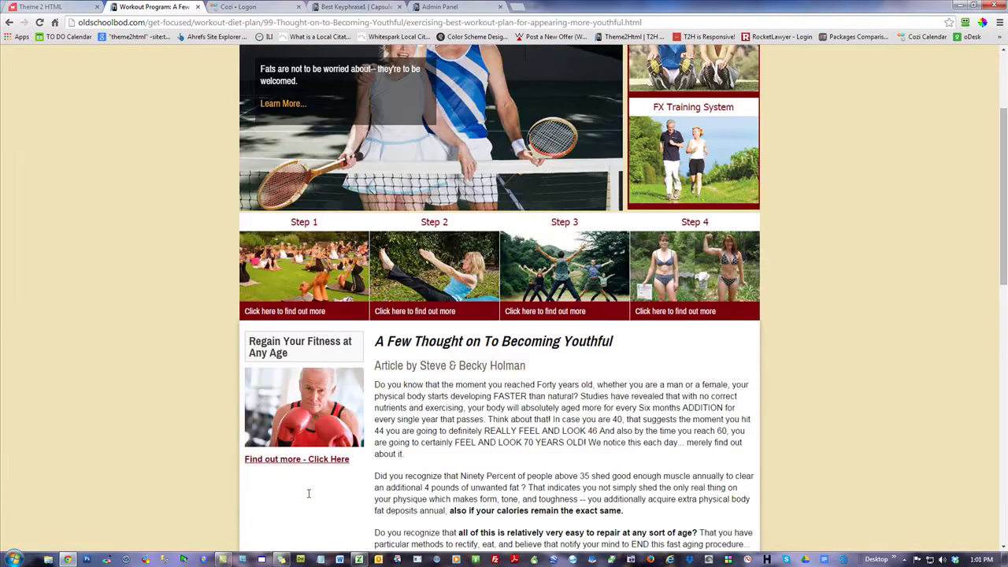
scroll(128, 270, up, 2)
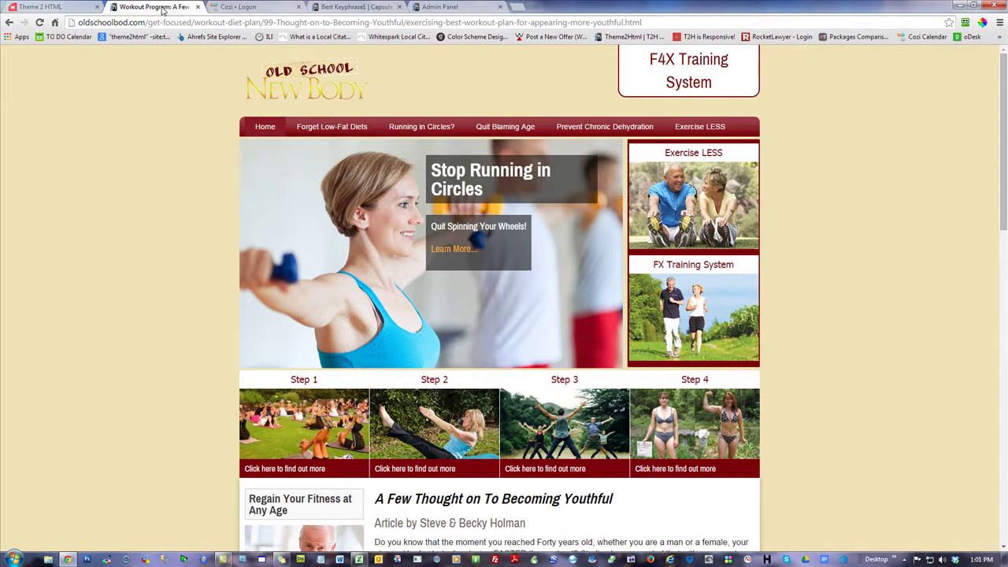
scroll(866, 319, down, 15)
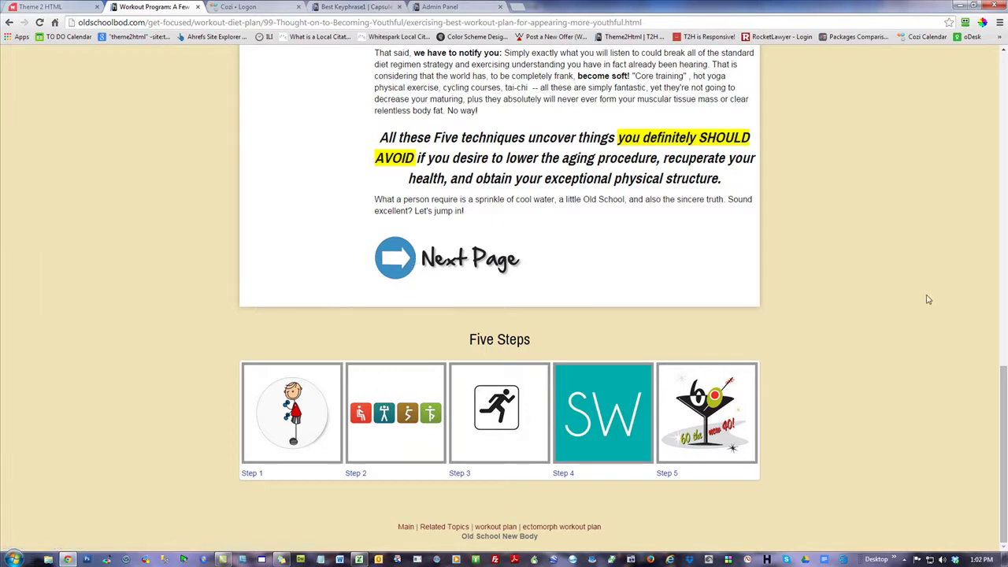
scroll(928, 299, up, 15)
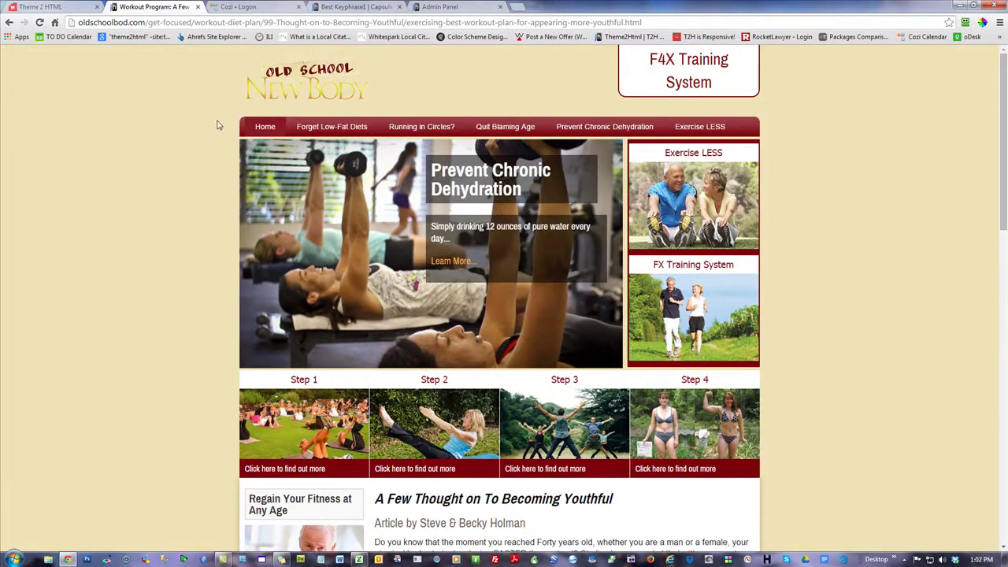
click(358, 559)
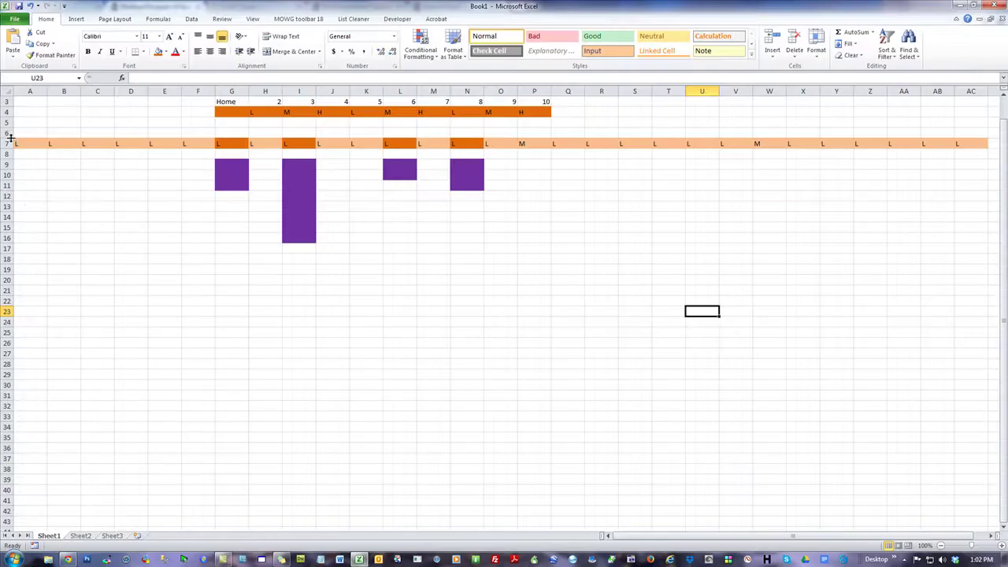
- Highlight the row 7 sub-row and the purple blocks in columns G, I, L and N
drag(30, 143, 967, 143)
click(568, 395)
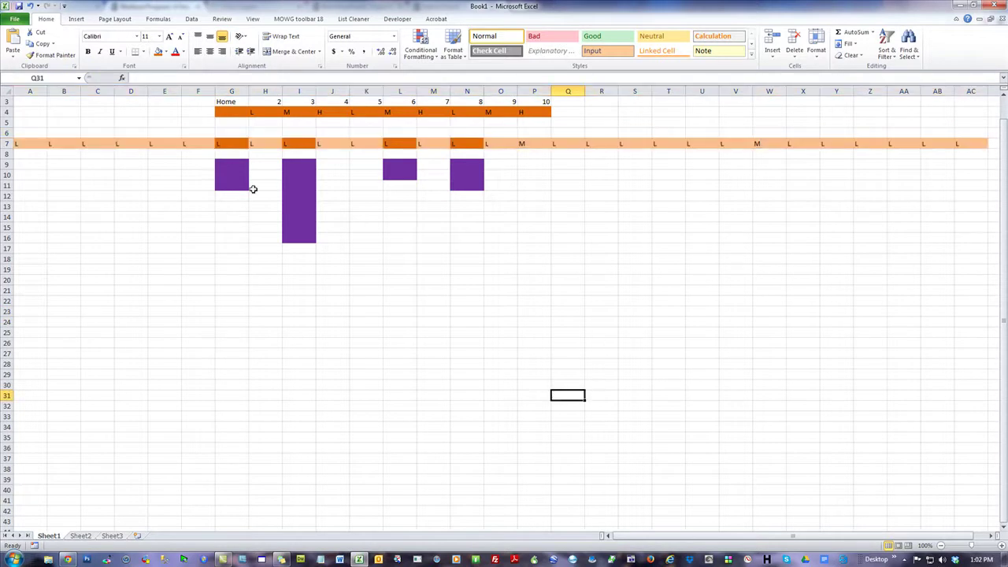
drag(234, 165, 235, 187)
drag(302, 163, 302, 238)
click(408, 164)
drag(471, 163, 477, 186)
click(666, 258)
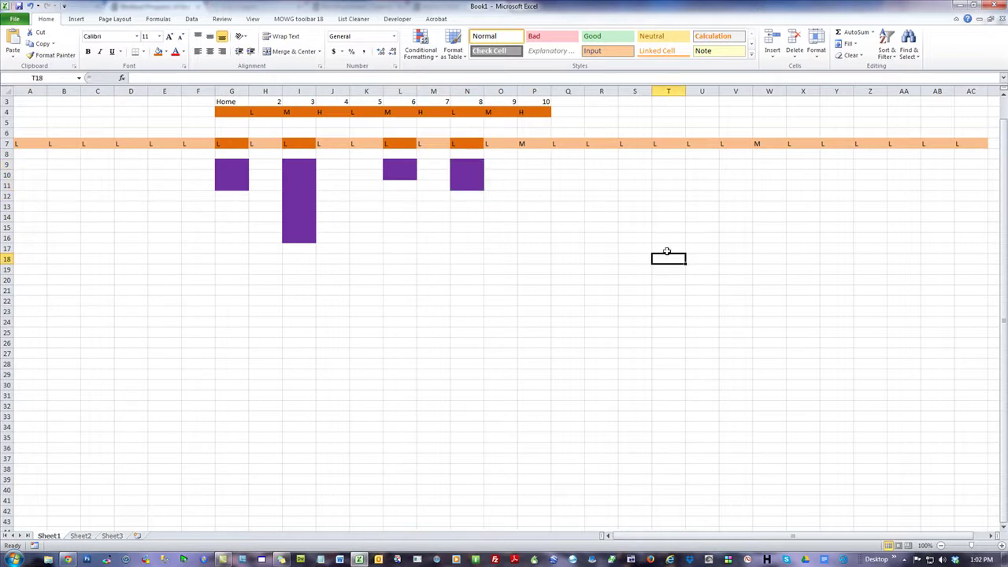
click(650, 186)
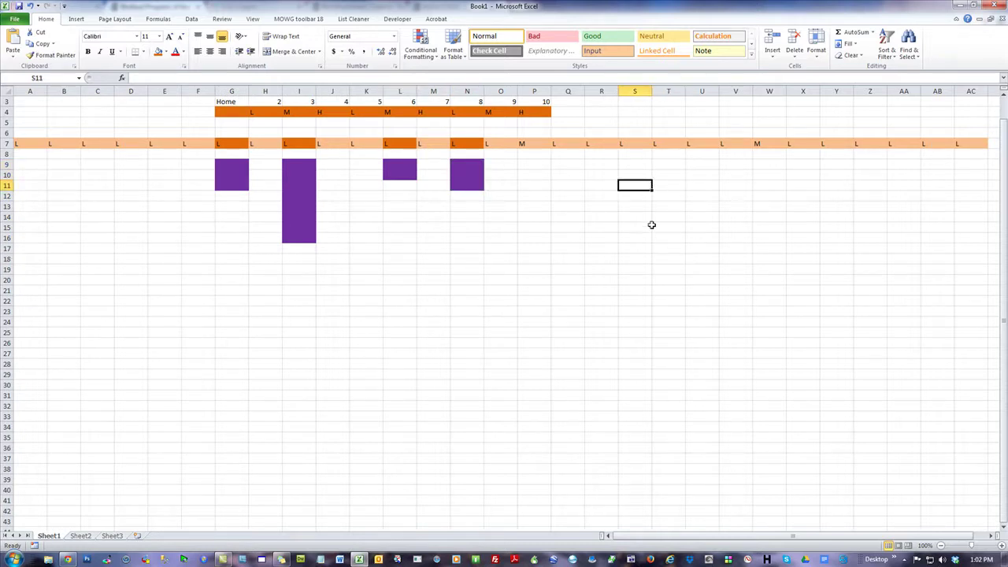
- Highlight the G and I blocks, nav row G4:P4 and row 7 again, then open Start
scroll(651, 225, up, 1)
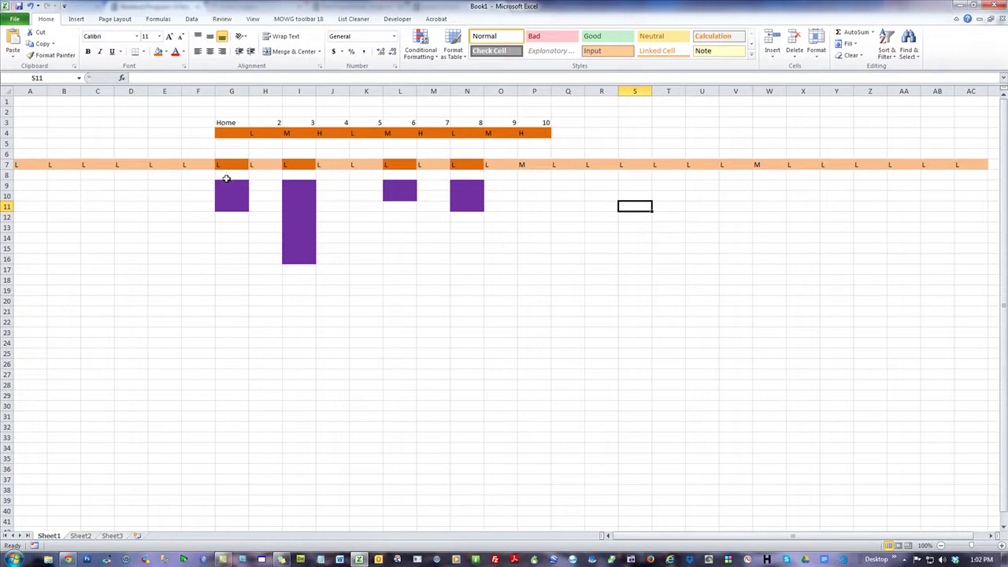
drag(226, 182, 233, 211)
drag(290, 189, 295, 253)
drag(233, 132, 537, 133)
click(702, 238)
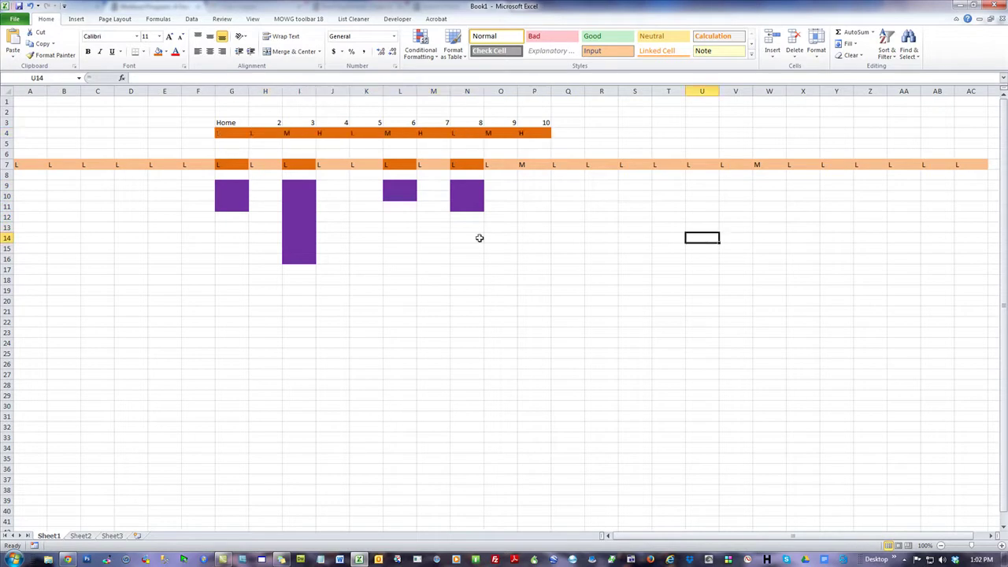
drag(34, 164, 964, 164)
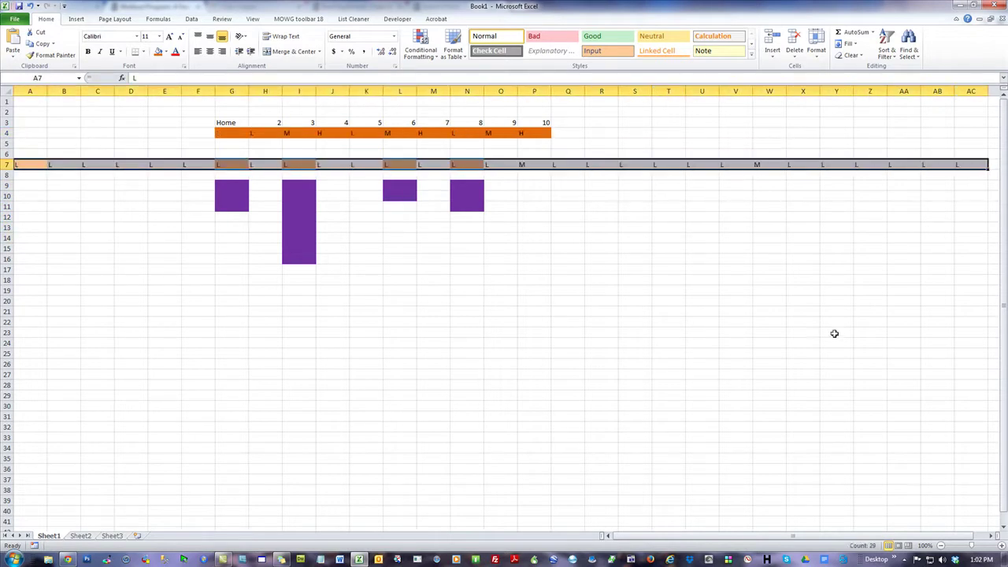
click(740, 264)
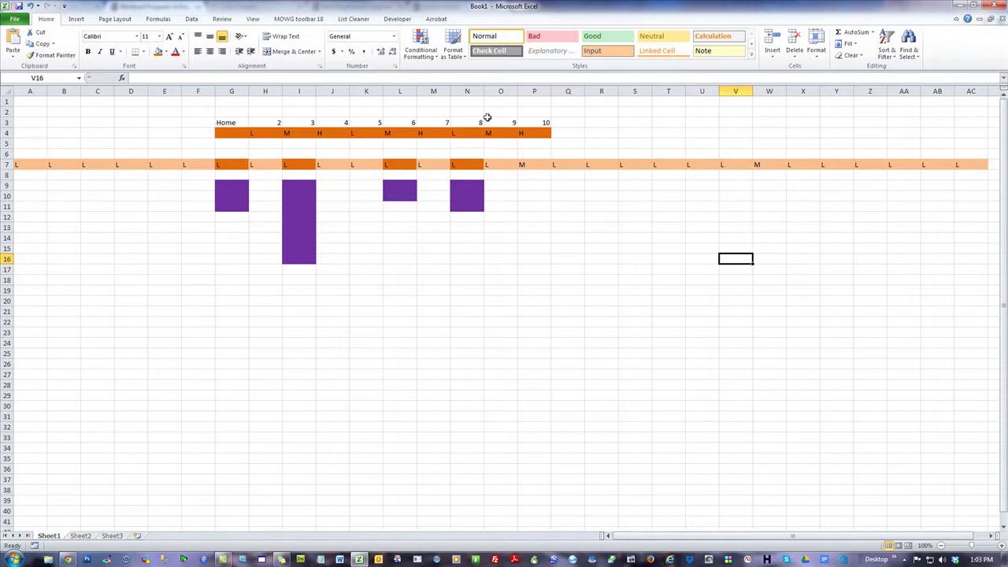
click(15, 560)
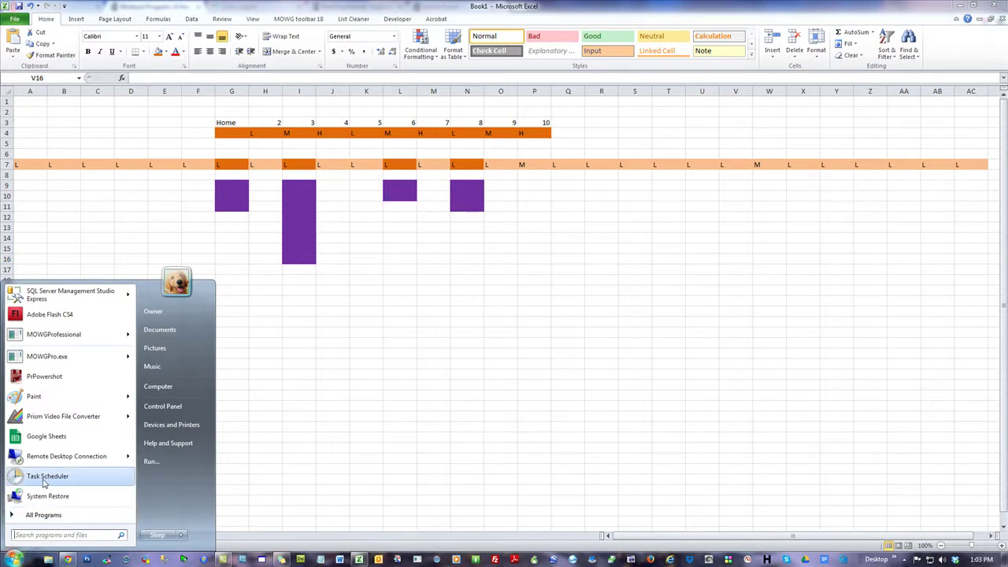
- Launch Task Scheduler, dismiss its four service-not-available errors, and close it
click(44, 480)
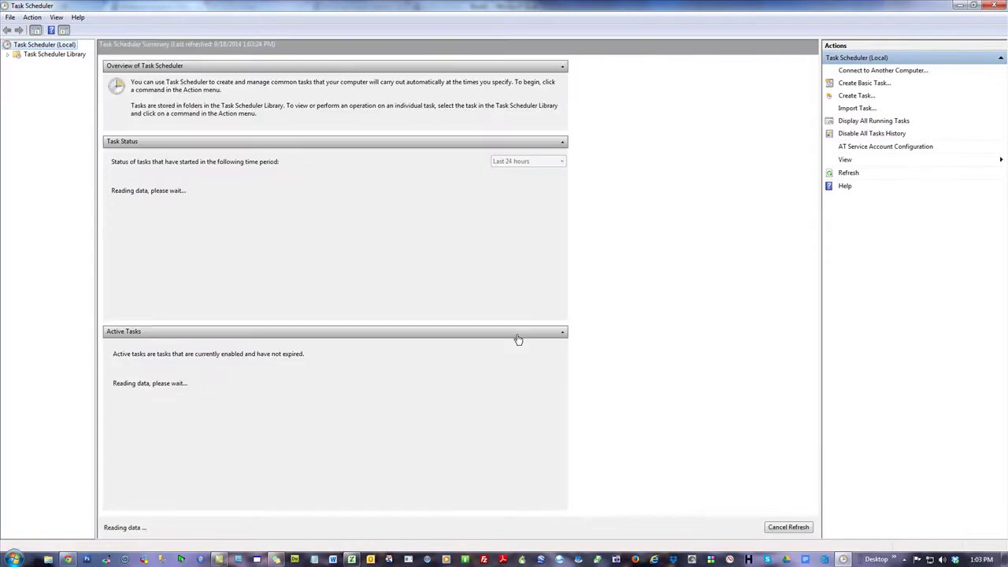
click(603, 319)
click(603, 319)
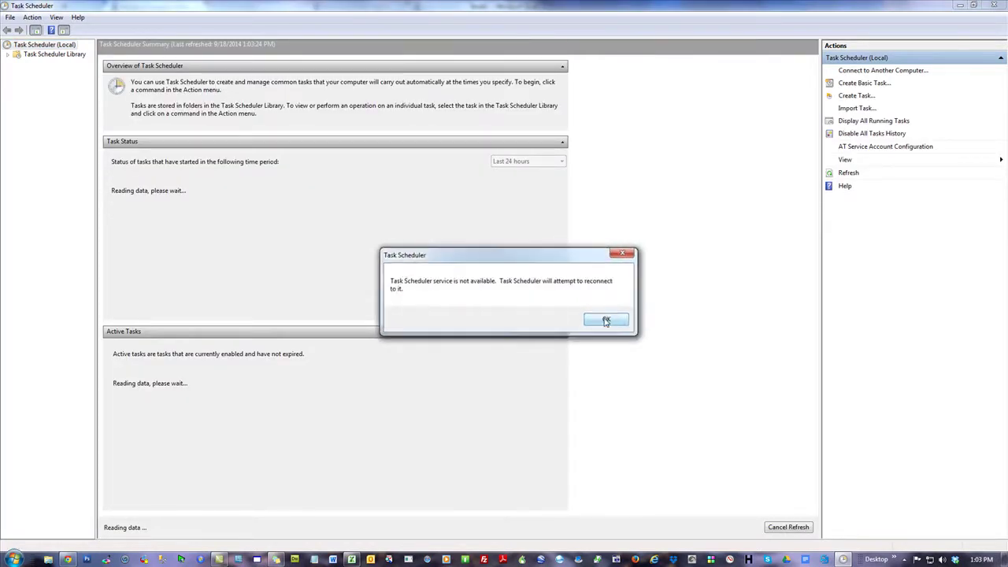
click(604, 317)
click(603, 318)
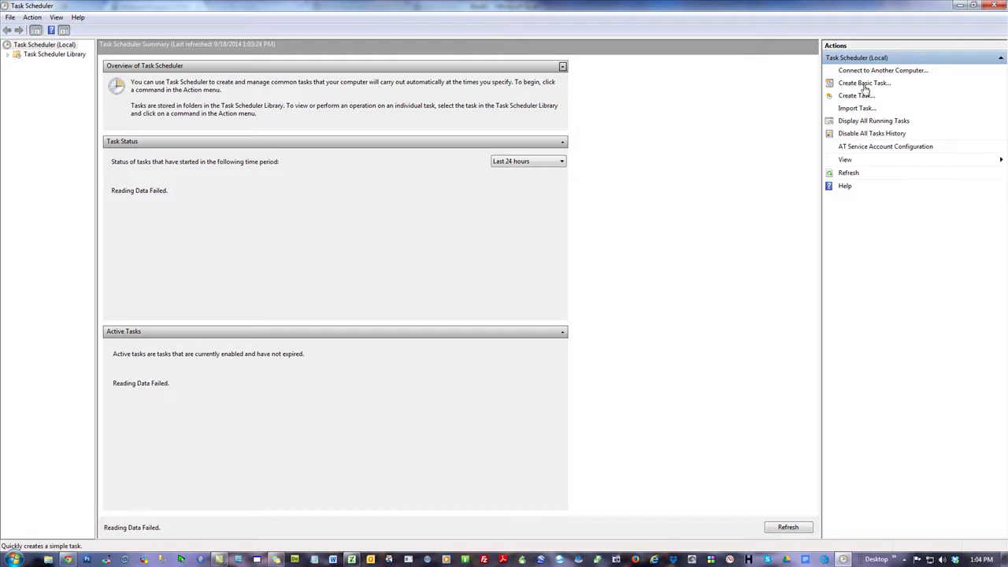
click(994, 5)
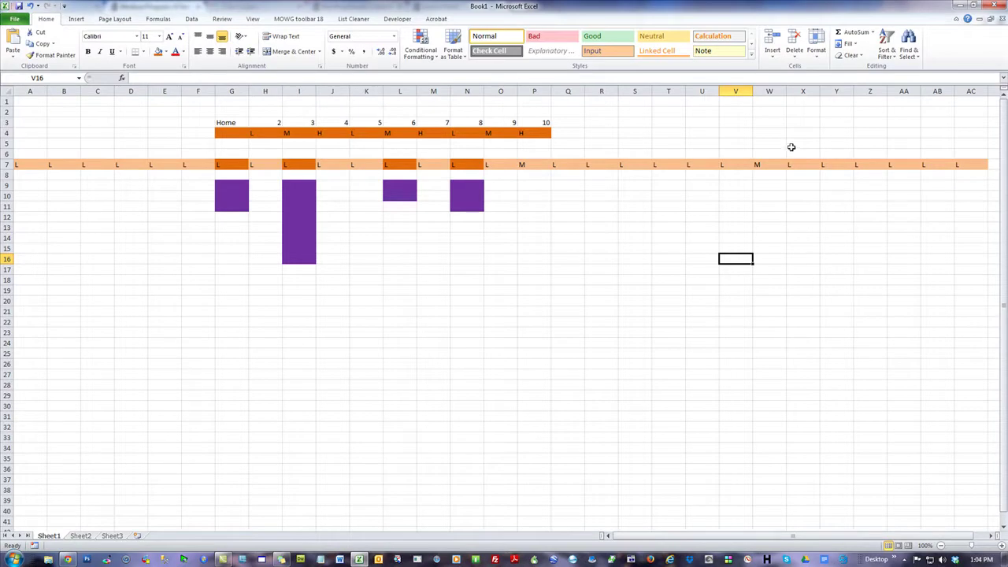
- Highlight sub-row 7 and point out the purple blocks under G, L and N
drag(22, 163, 972, 167)
click(964, 281)
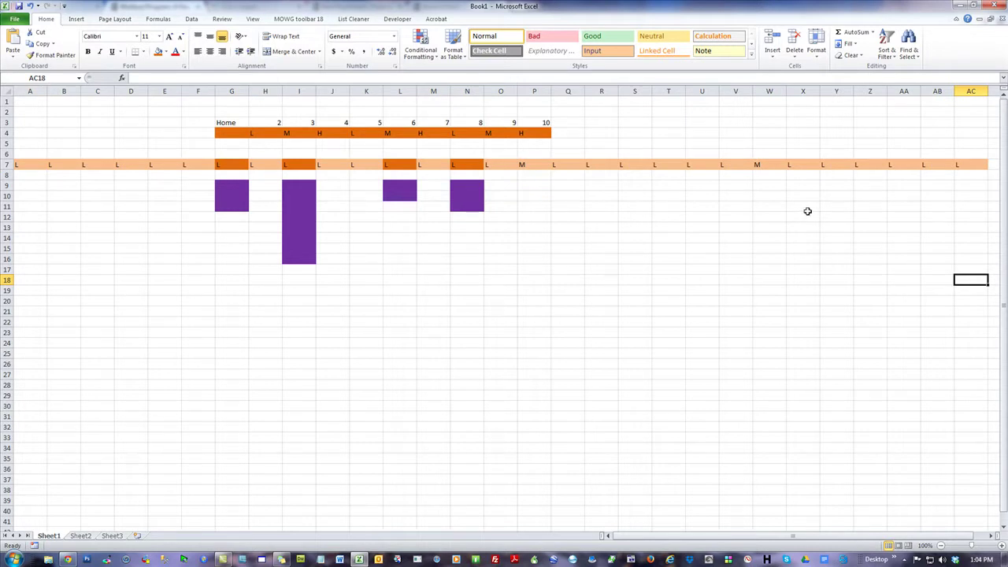
click(228, 190)
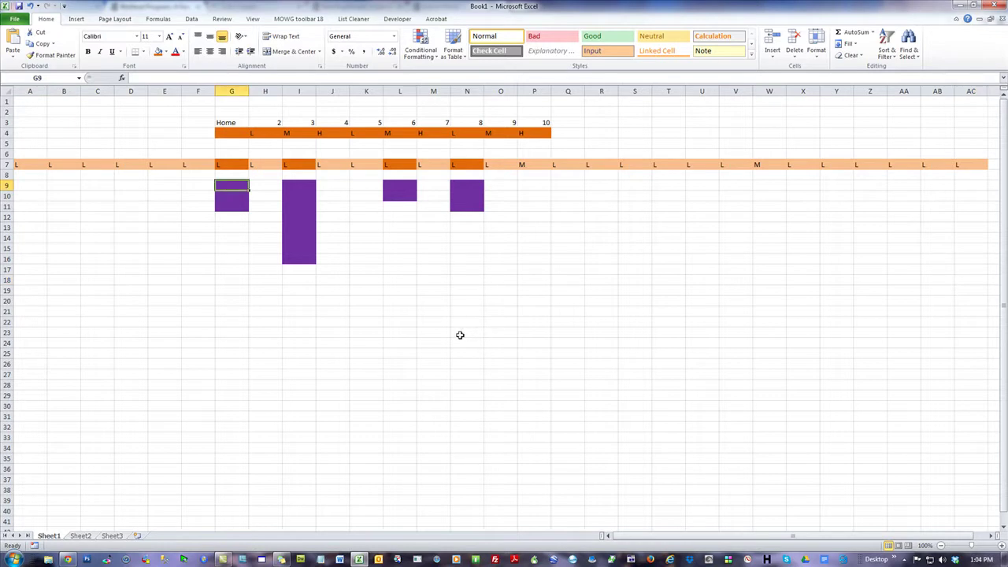
click(396, 195)
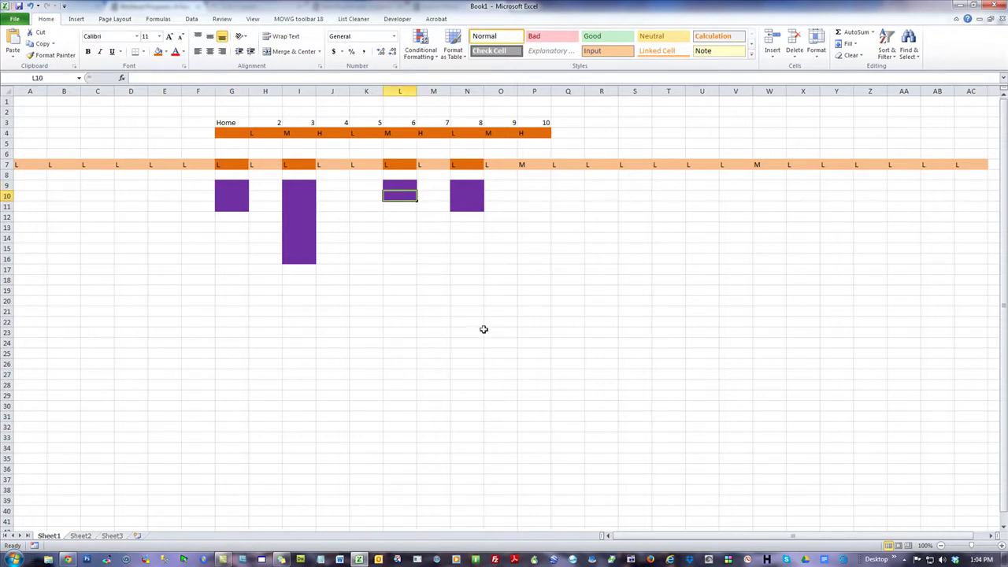
click(471, 198)
click(613, 257)
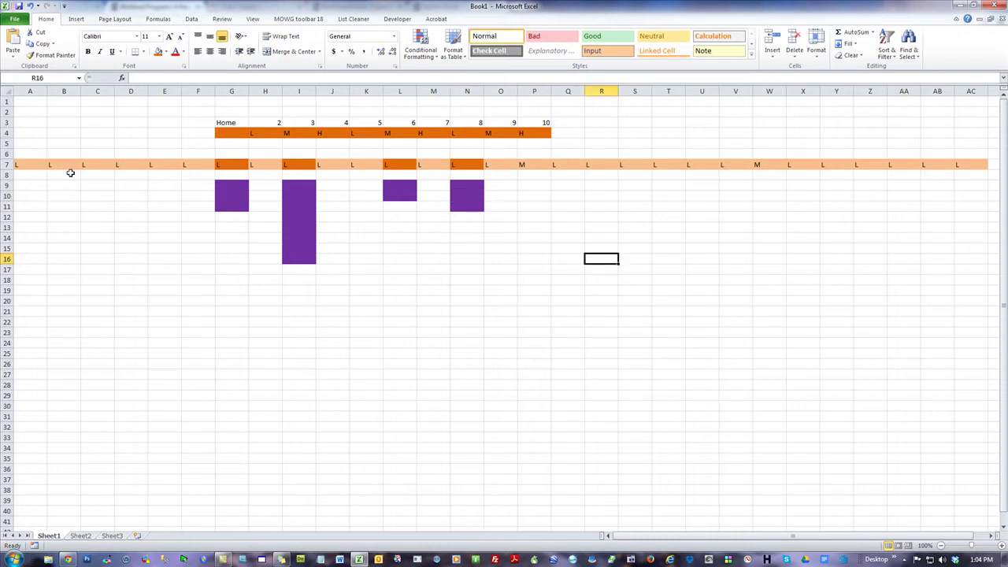
- Select A7:AC7 and nav row G4:P4, then close the Excel workbook
drag(34, 164, 964, 165)
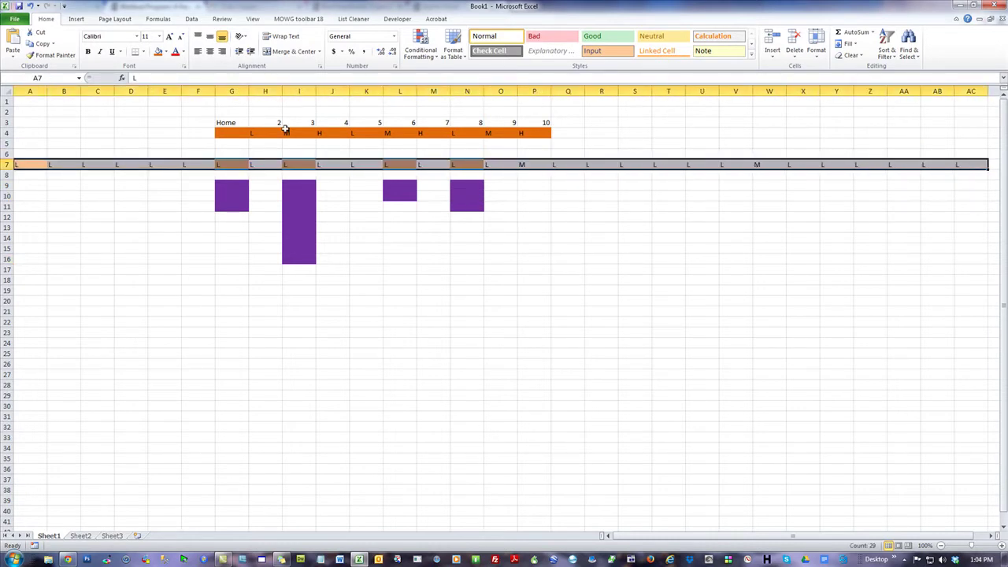
drag(230, 136, 540, 132)
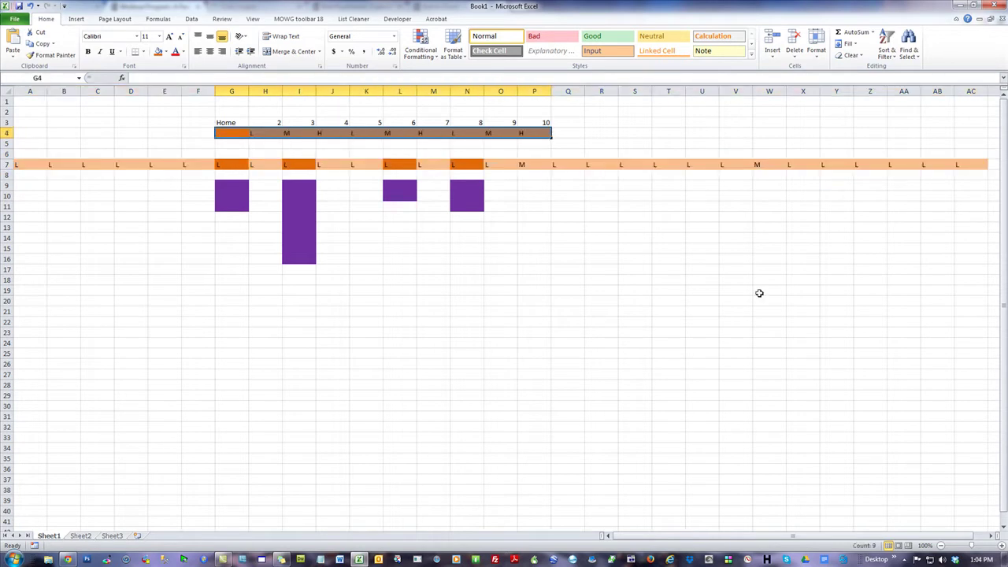
click(756, 261)
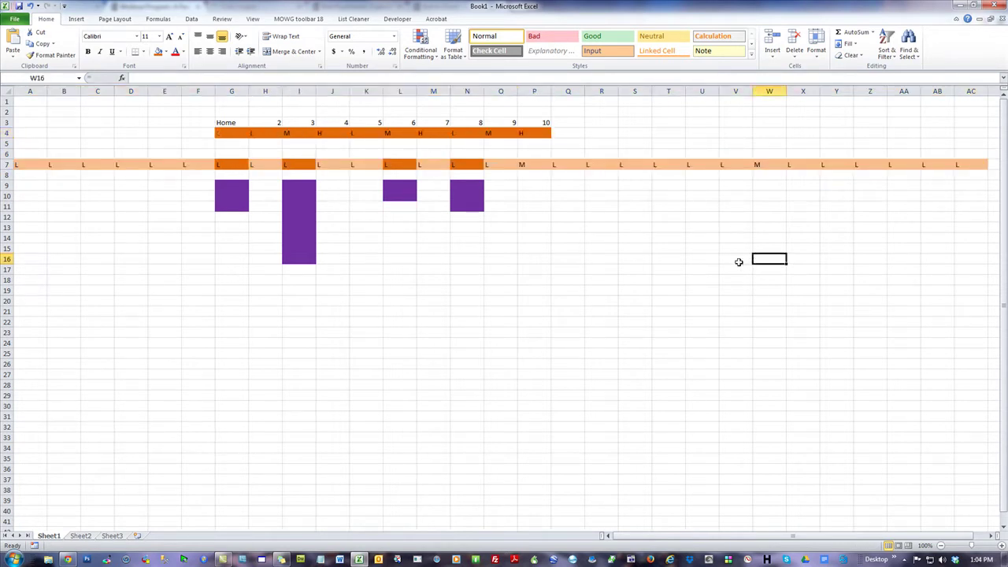
click(996, 6)
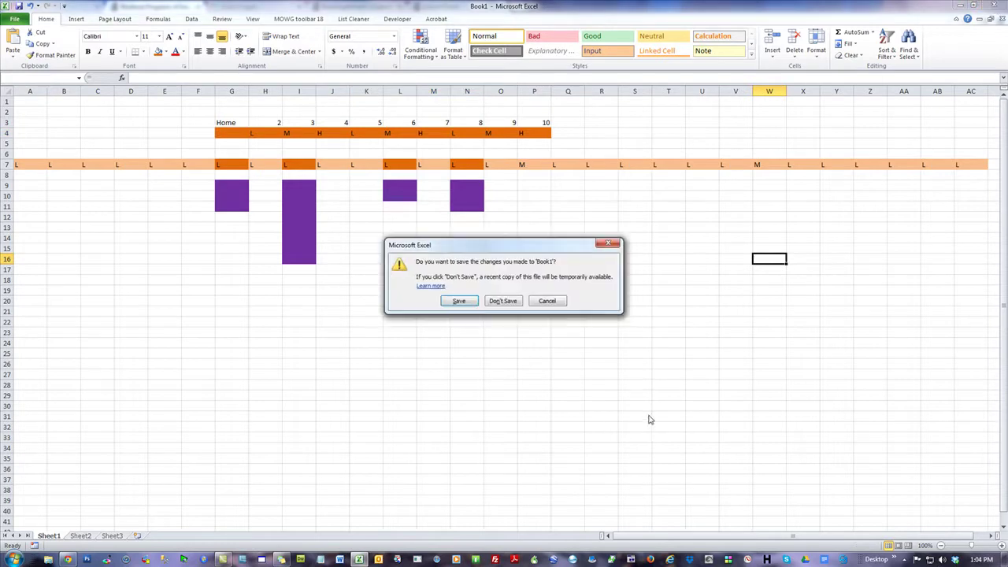
- Discard Book1's changes with Don't Save, then close Chrome
click(504, 300)
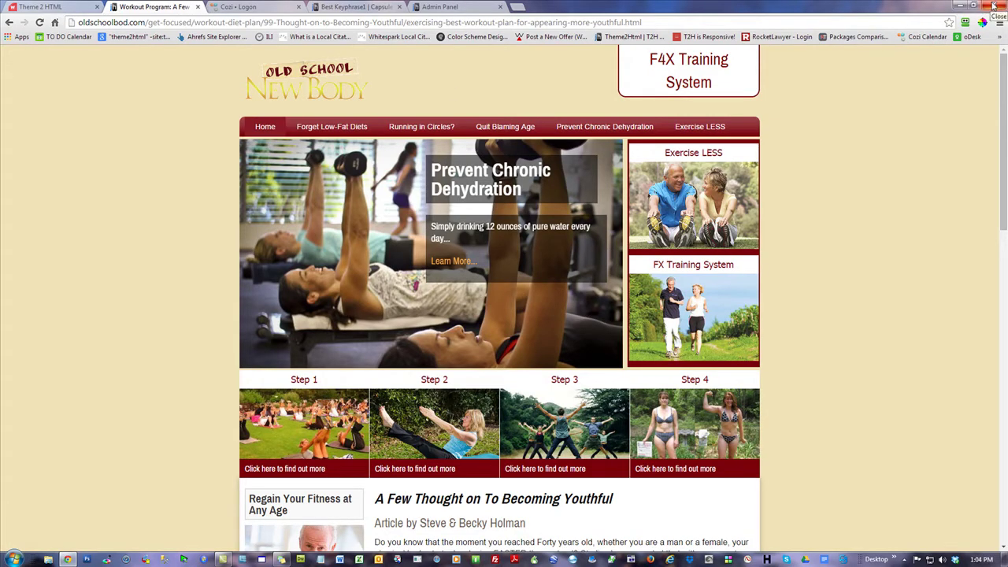
click(993, 5)
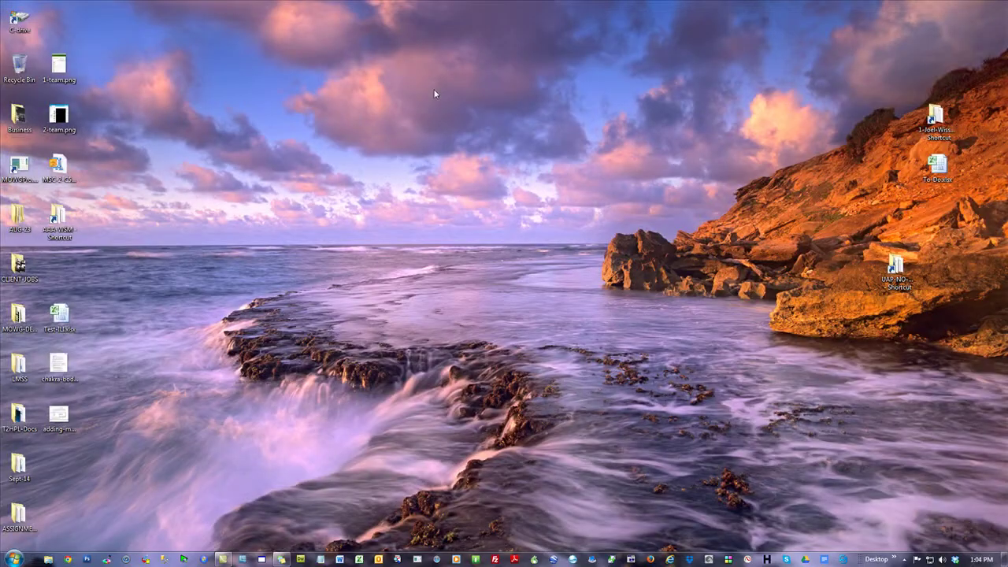